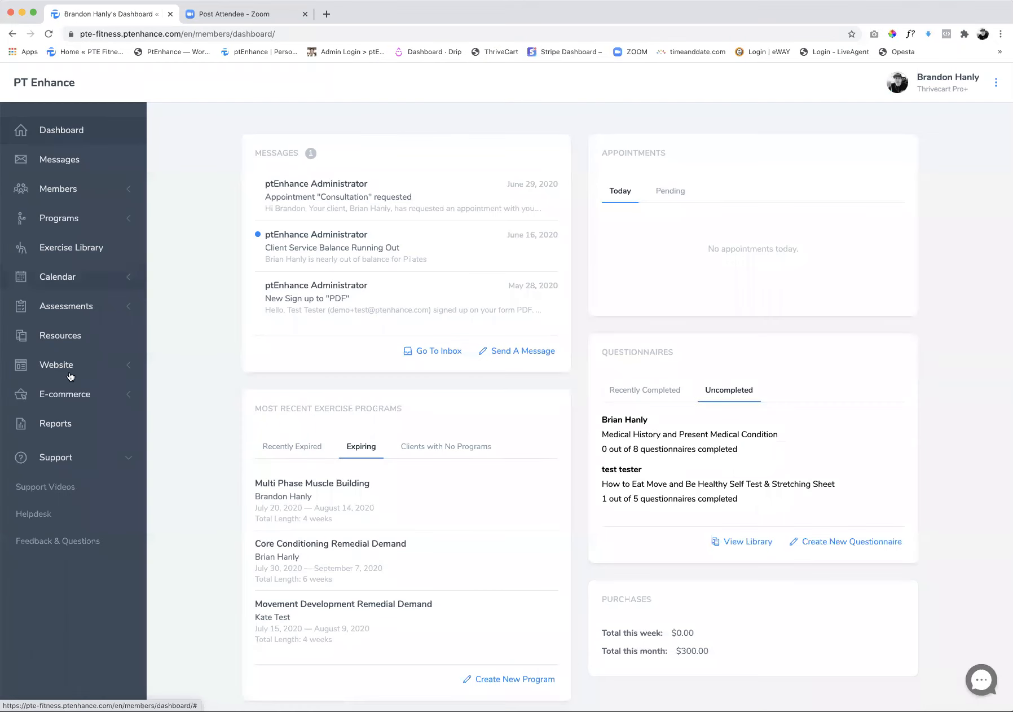
Open the Home page for editing from the website's page manager
{"action": "left_click", "coordinate": [59, 366]}
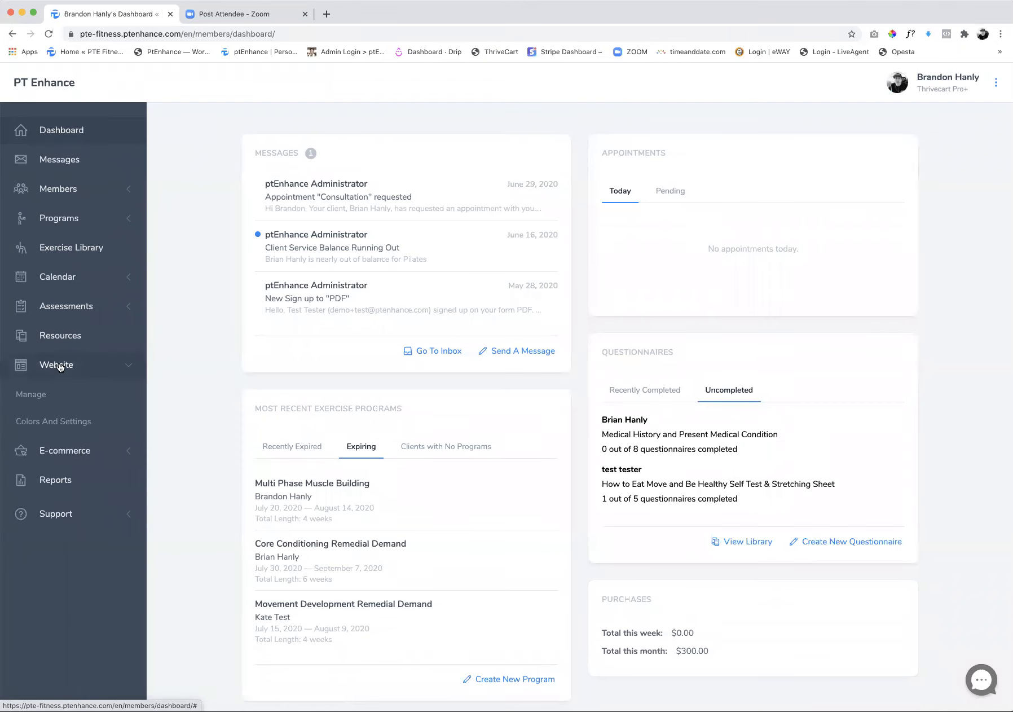
{"action": "left_click", "coordinate": [32, 398]}
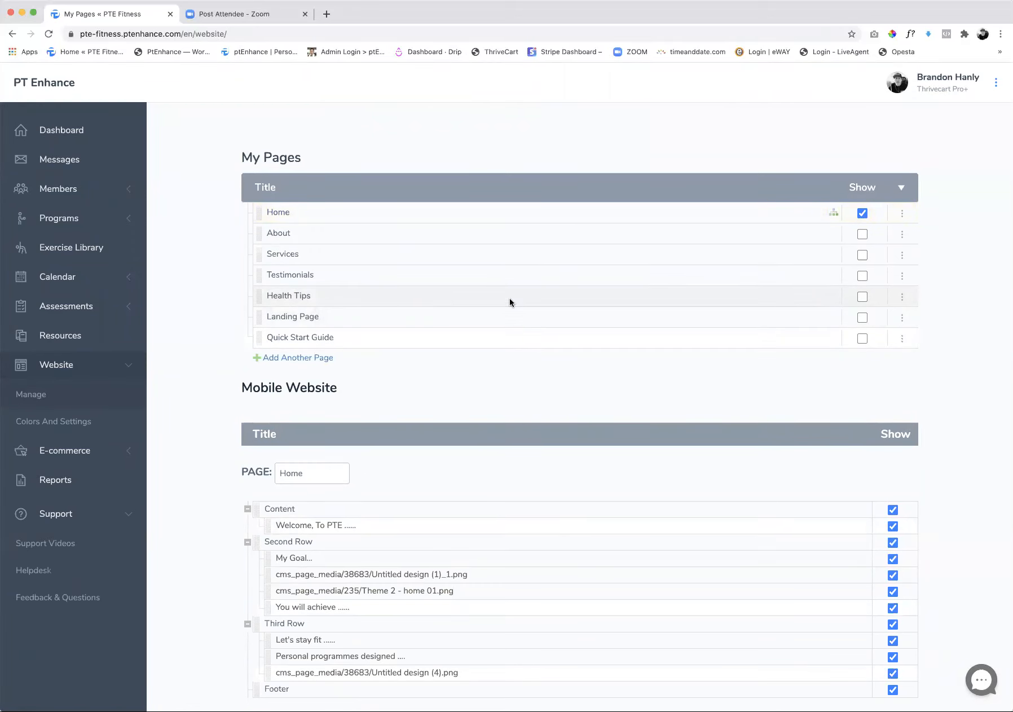
{"action": "left_click", "coordinate": [282, 214]}
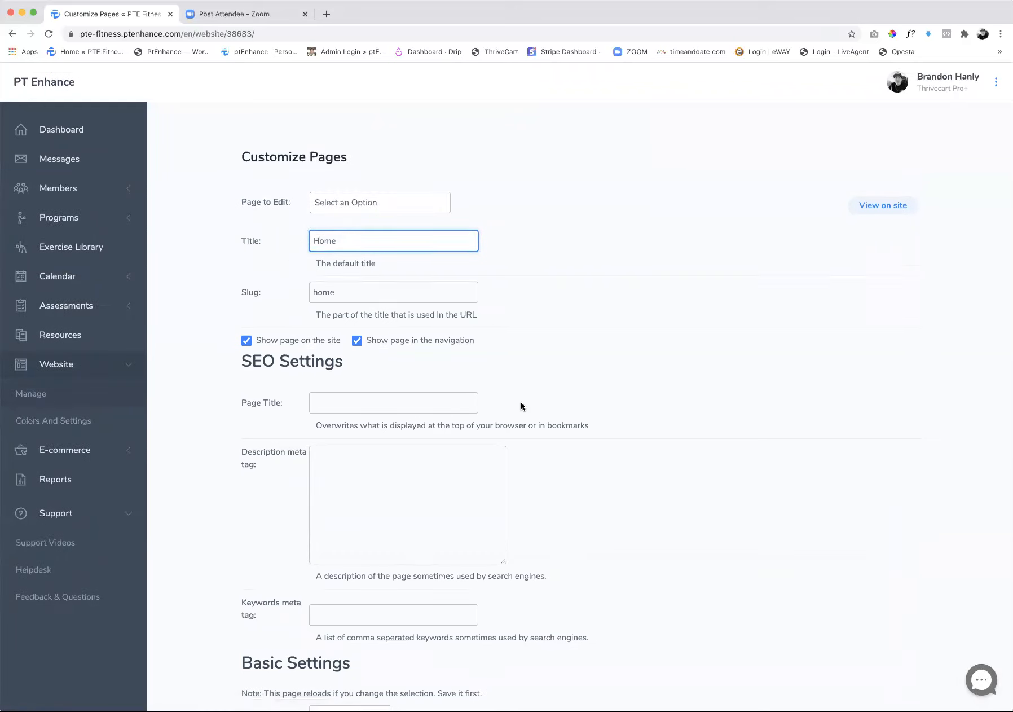
Open the welcome text block in the Home page's Content section for editing
{"action": "scroll", "coordinate": [520, 402], "scroll_direction": "down", "scroll_amount": 1}
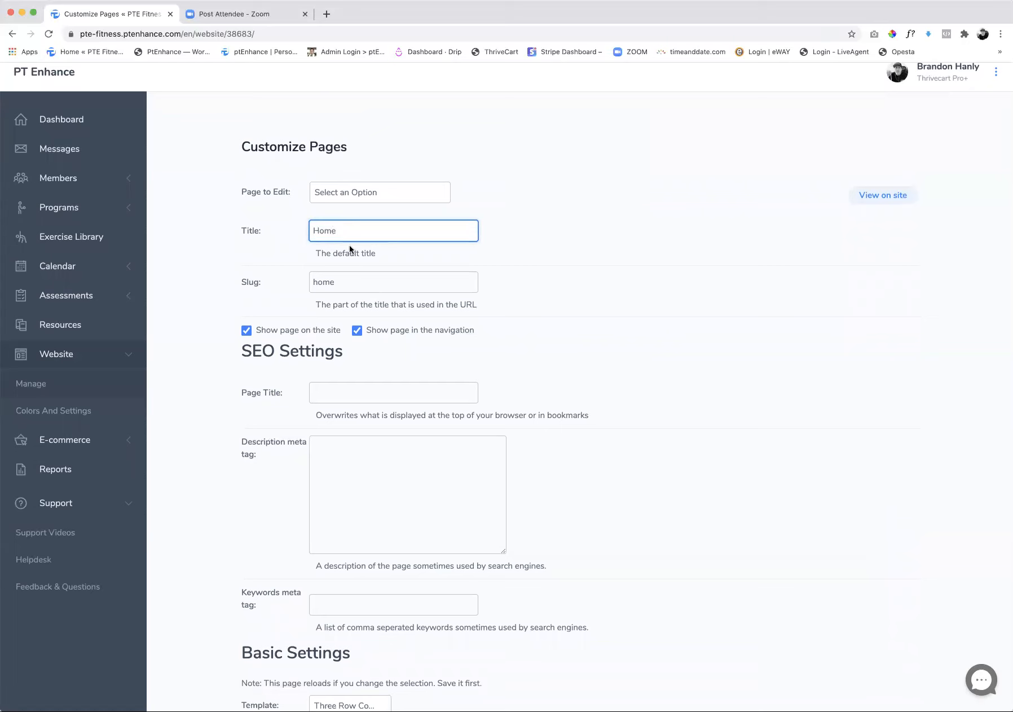
{"action": "scroll", "coordinate": [355, 228], "scroll_direction": "down", "scroll_amount": 1}
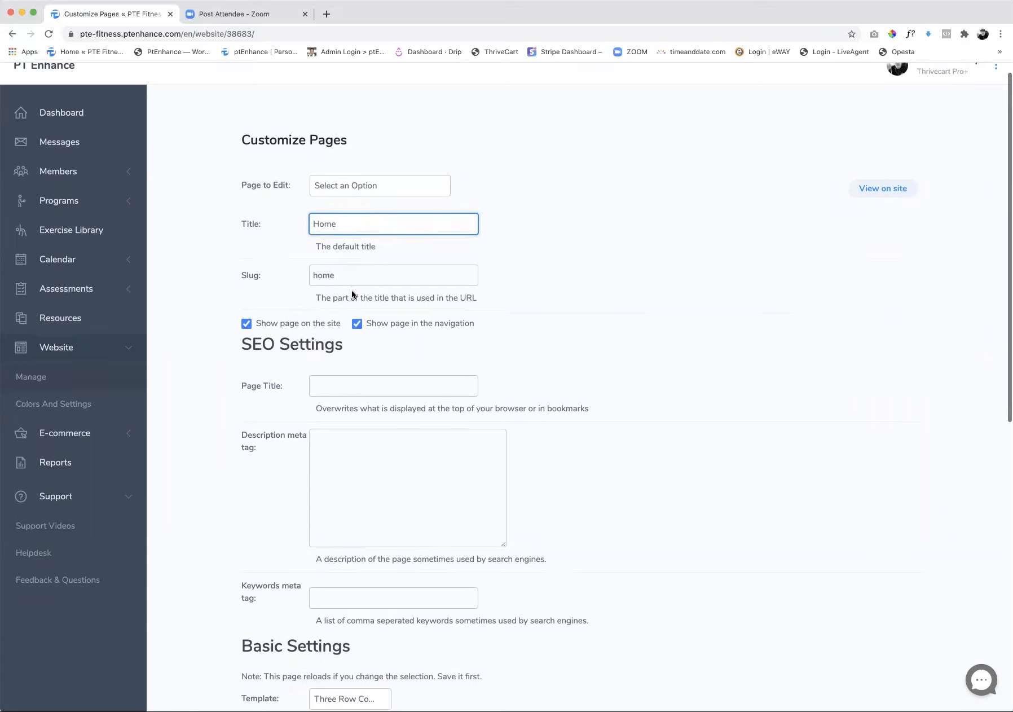
{"action": "scroll", "coordinate": [352, 290], "scroll_direction": "down", "scroll_amount": 3}
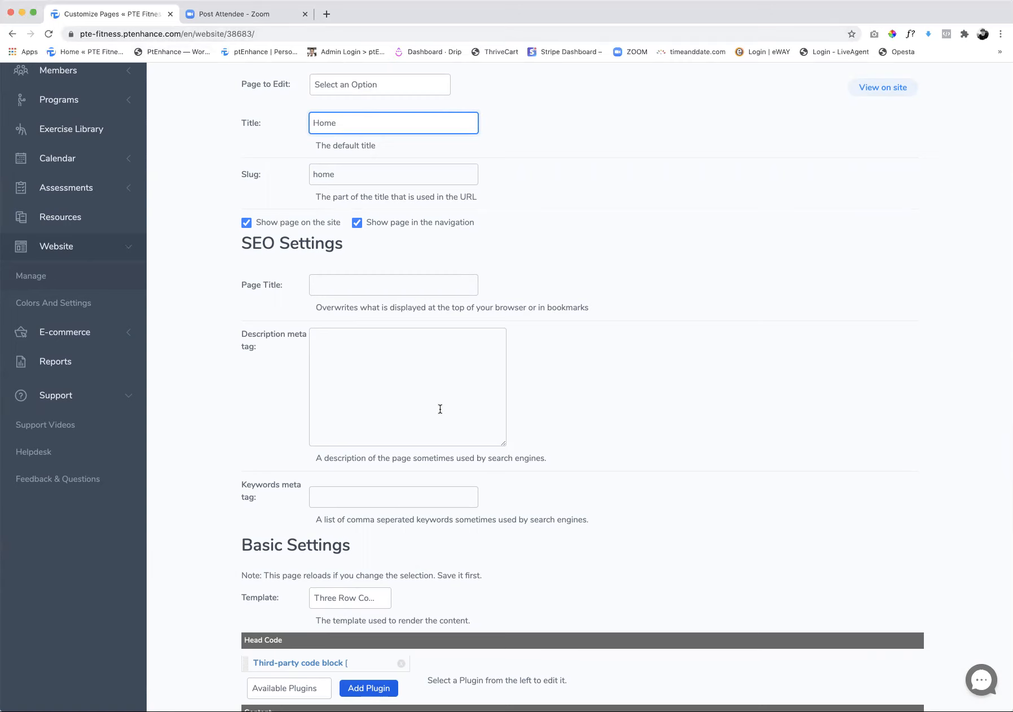
{"action": "scroll", "coordinate": [440, 408], "scroll_direction": "down", "scroll_amount": 5}
{"action": "scroll", "coordinate": [440, 409], "scroll_direction": "down", "scroll_amount": 4}
{"action": "scroll", "coordinate": [439, 408], "scroll_direction": "down", "scroll_amount": 1}
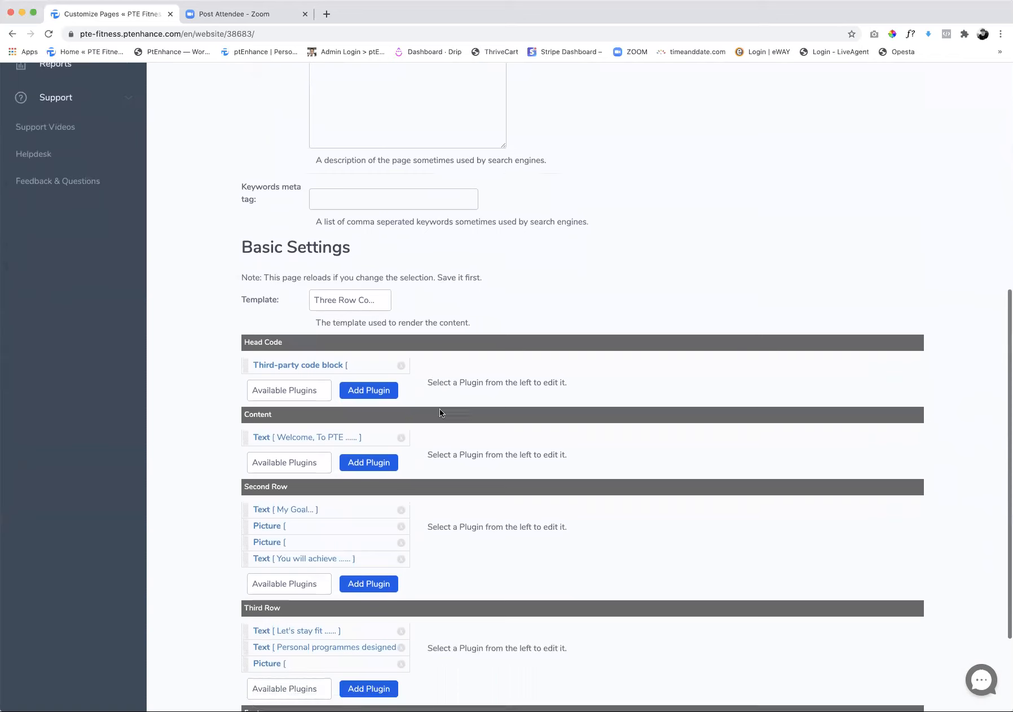
{"action": "left_click", "coordinate": [268, 442]}
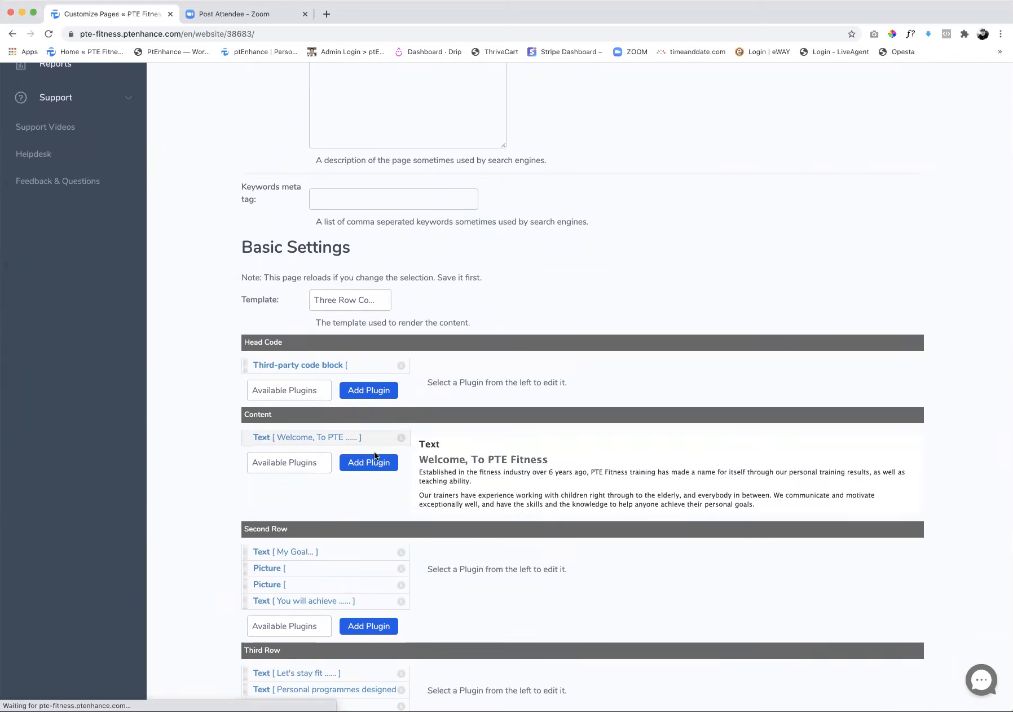
{"action": "scroll", "coordinate": [494, 496], "scroll_direction": "down", "scroll_amount": 3}
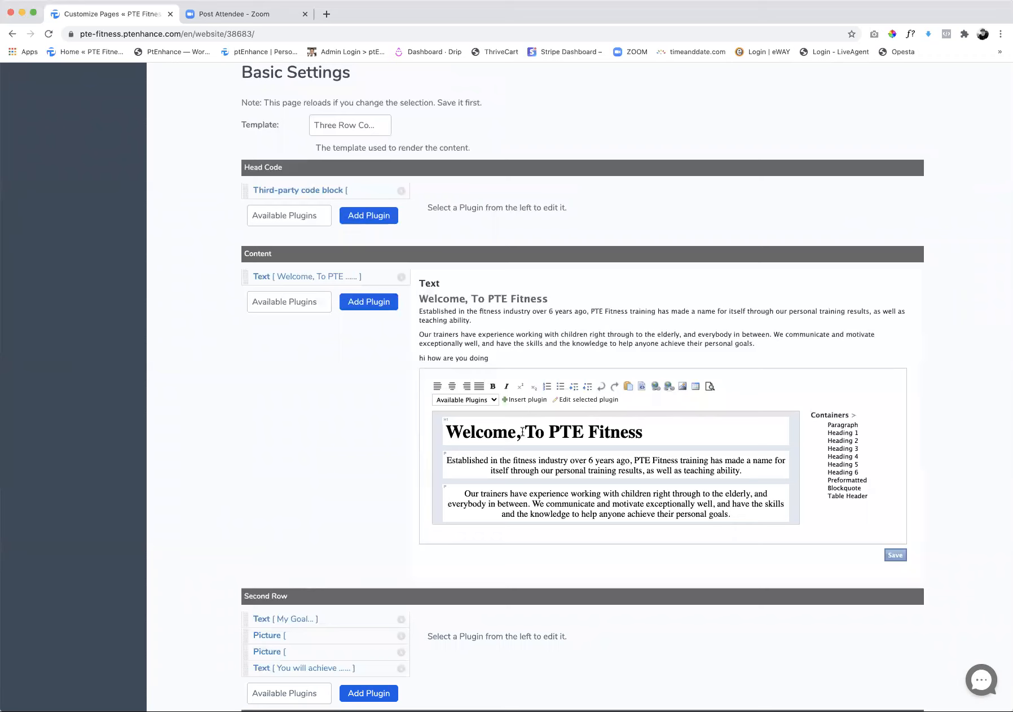
Retype the end of the welcome heading so it reads "Welcome, To PTE Fitness" and save the text block
{"action": "left_click", "coordinate": [644, 432]}
{"action": "key", "text": "BackSpace"}
{"action": "key", "text": "BackSpace"}
{"action": "key", "text": "BackSpace"}
{"action": "key", "text": "BackSpace"}
{"action": "key", "text": "BackSpace"}
{"action": "key", "text": "BackSpace"}
{"action": "key", "text": "BackSpace"}
{"action": "type", "text": "Fitness"}
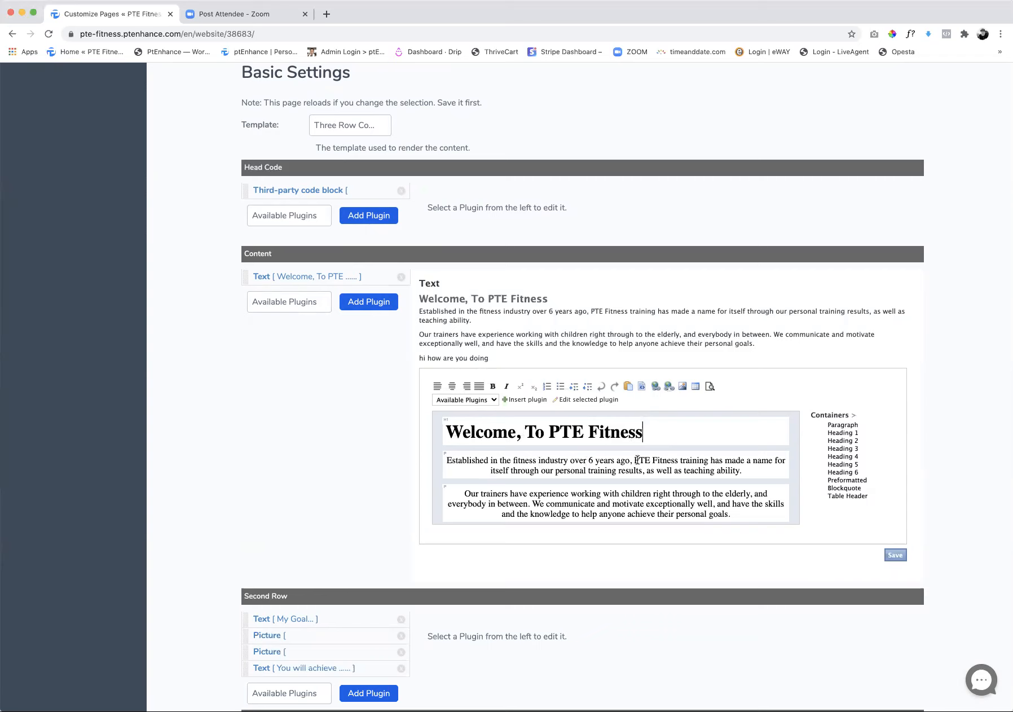
{"action": "scroll", "coordinate": [649, 460], "scroll_direction": "down", "scroll_amount": 1}
{"action": "scroll", "coordinate": [674, 459], "scroll_direction": "down", "scroll_amount": 3}
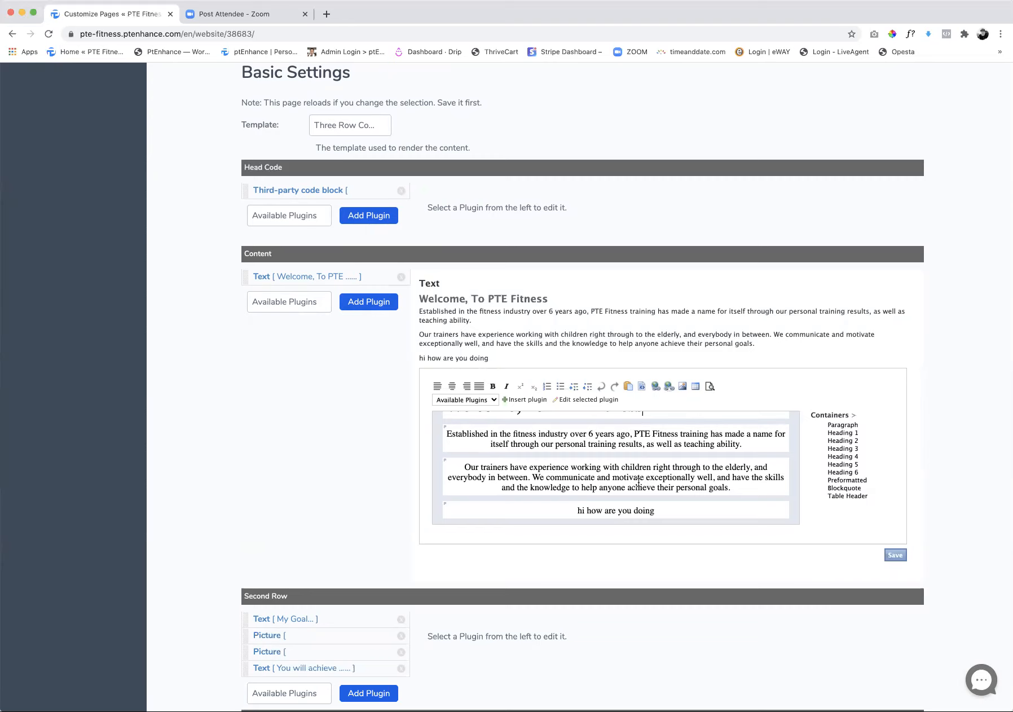
{"action": "left_click", "coordinate": [900, 556]}
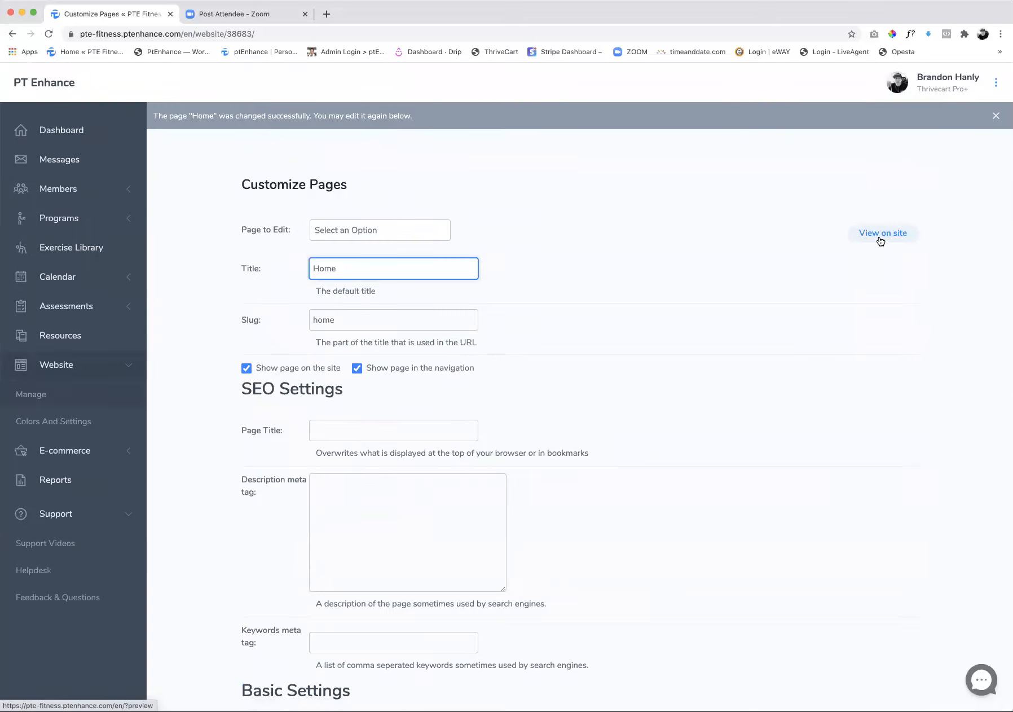
View the Home page on the live site and examine its navigation, welcome text, images, social links and footer
{"action": "left_click", "coordinate": [876, 237]}
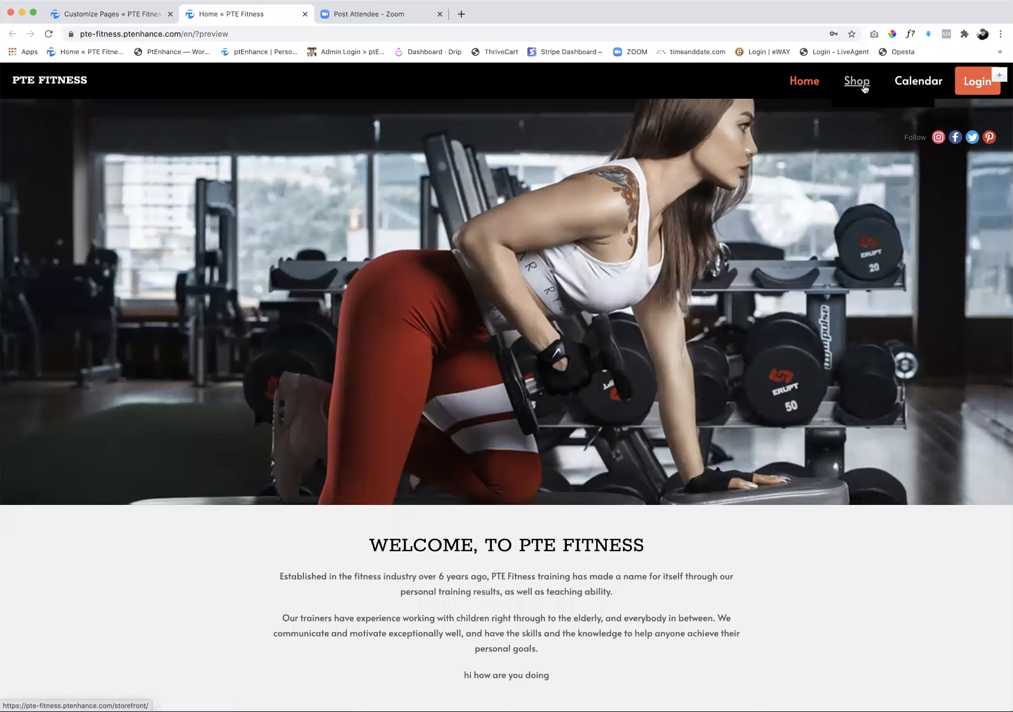
{"action": "mouse_move", "coordinate": [858, 86]}
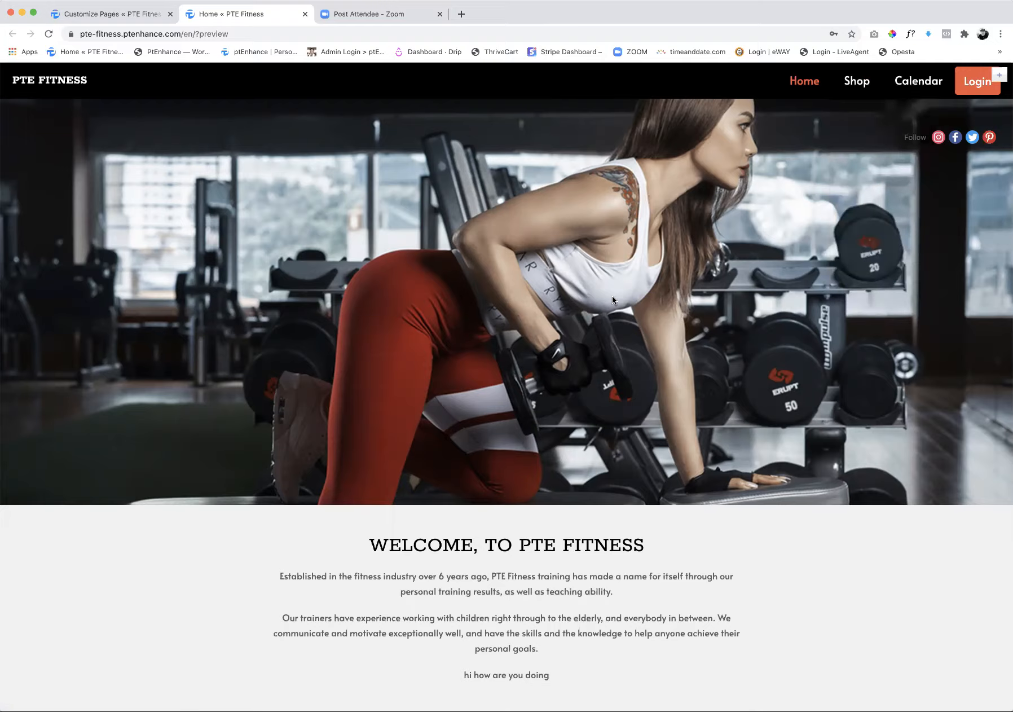
{"action": "scroll", "coordinate": [613, 296], "scroll_direction": "down", "scroll_amount": 20}
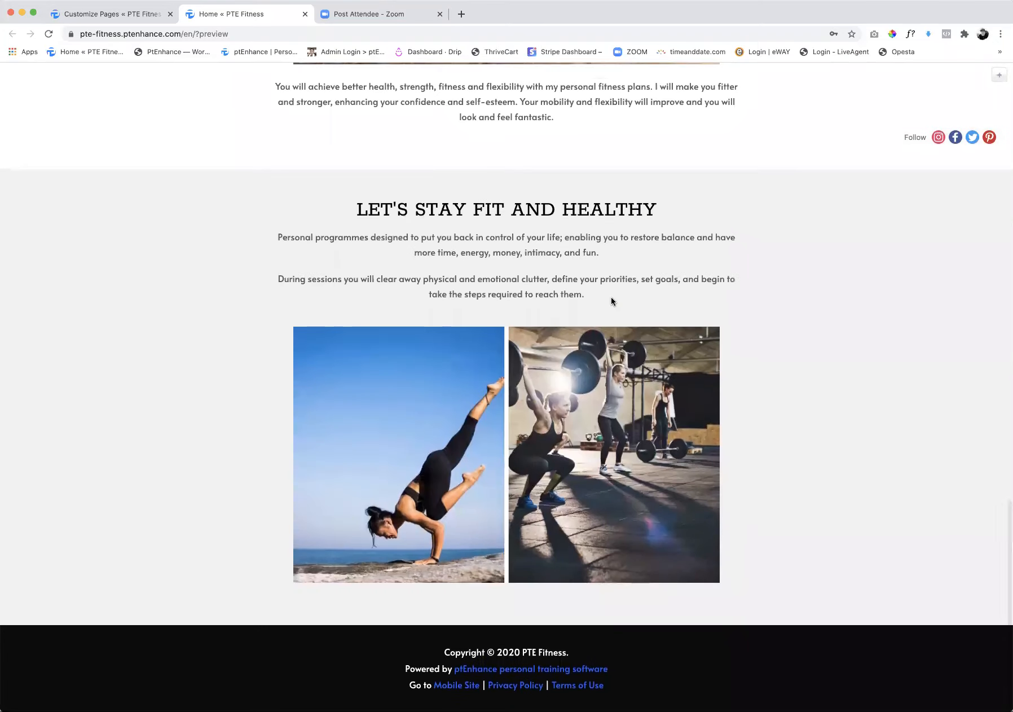
{"action": "scroll", "coordinate": [611, 297], "scroll_direction": "up", "scroll_amount": 10}
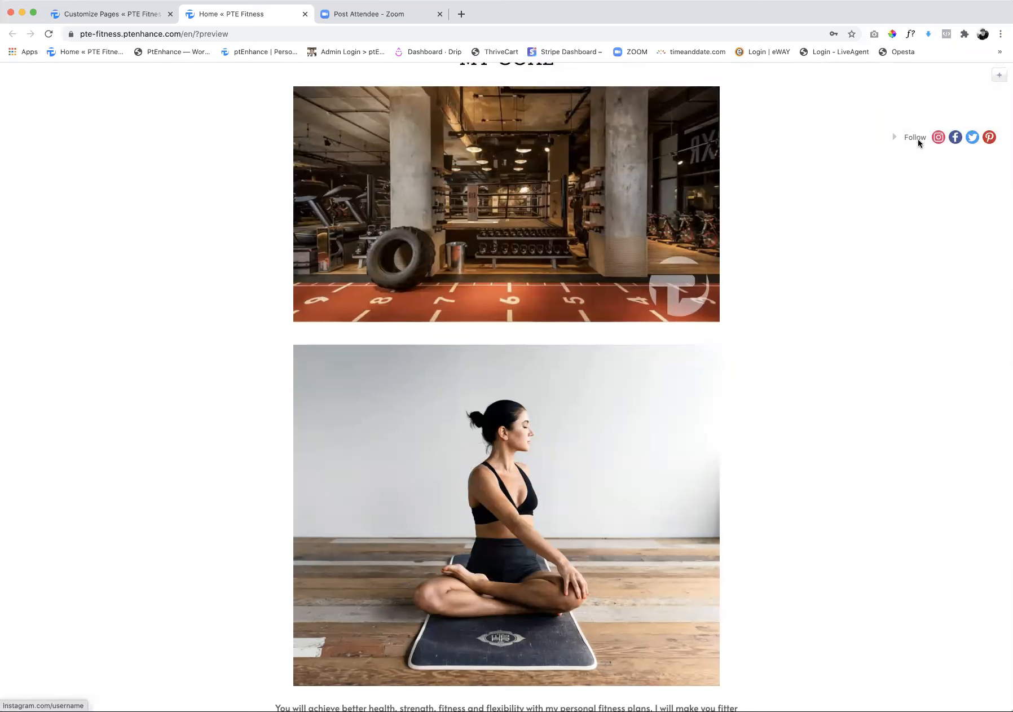
{"action": "scroll", "coordinate": [938, 162], "scroll_direction": "up", "scroll_amount": 4}
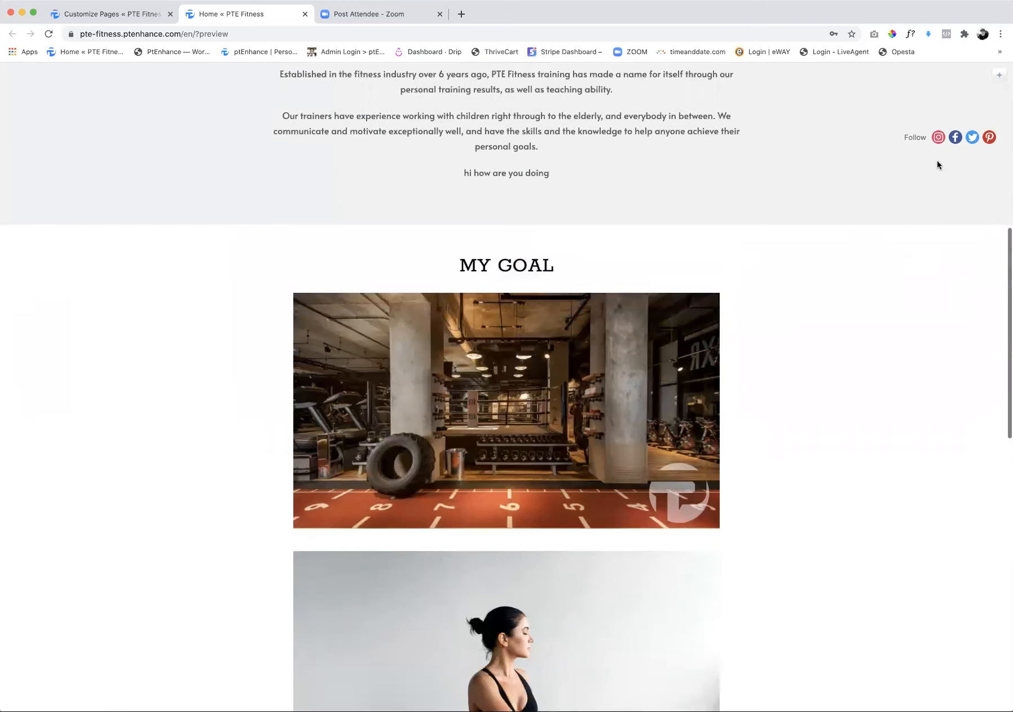
{"action": "scroll", "coordinate": [937, 160], "scroll_direction": "up", "scroll_amount": 9}
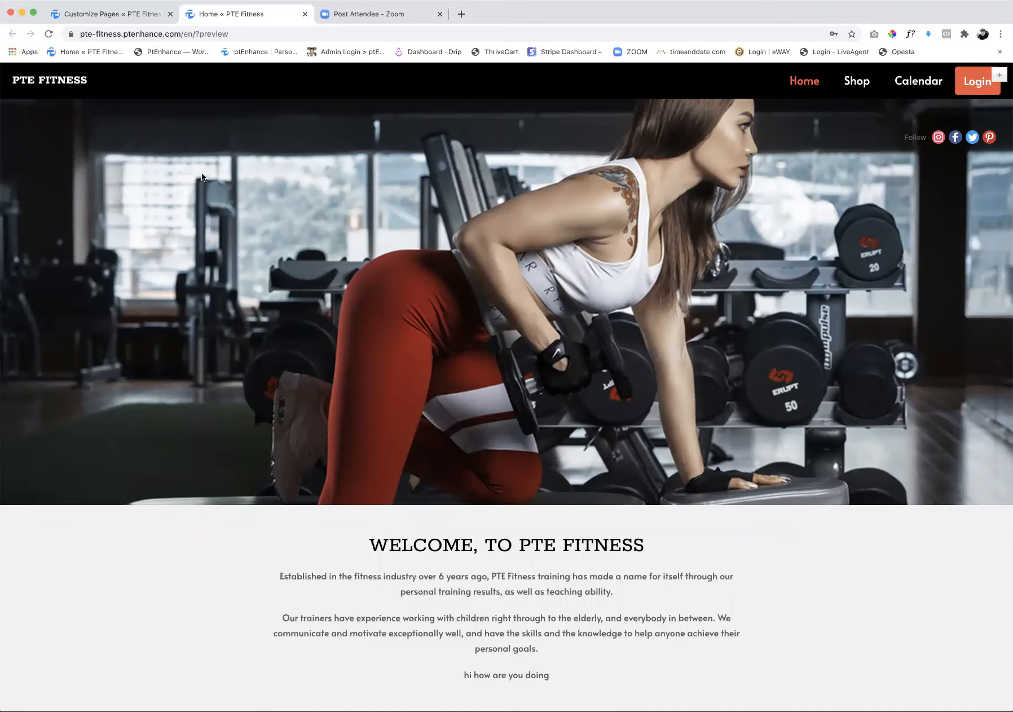
{"action": "scroll", "coordinate": [422, 291], "scroll_direction": "down", "scroll_amount": 2}
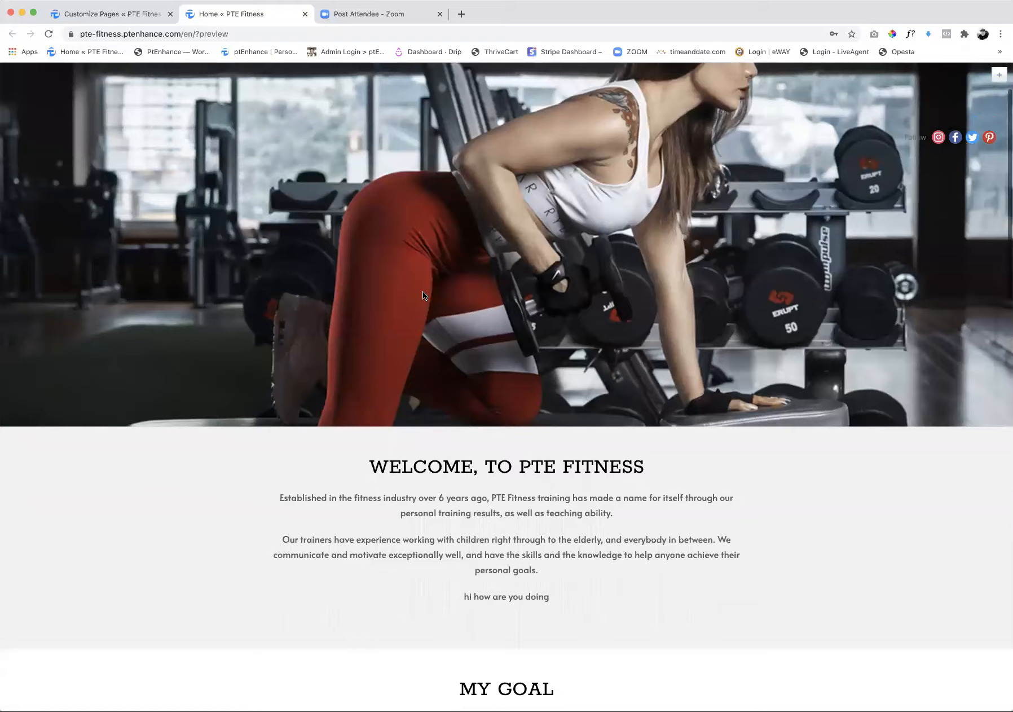
{"action": "scroll", "coordinate": [422, 292], "scroll_direction": "down", "scroll_amount": 3}
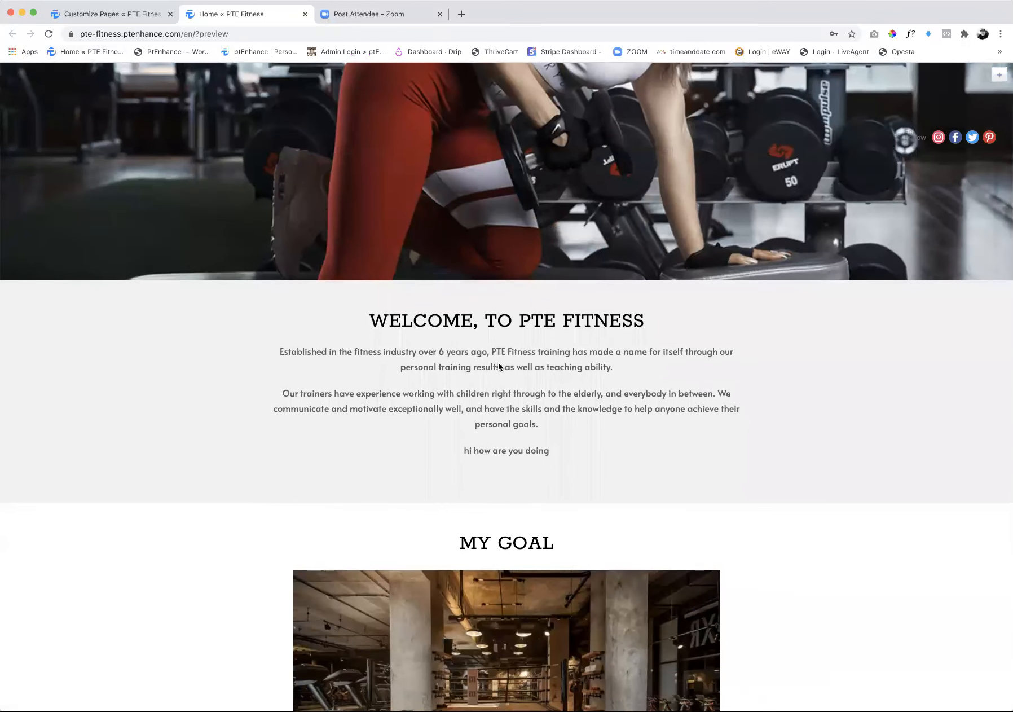
{"action": "scroll", "coordinate": [495, 369], "scroll_direction": "down", "scroll_amount": 12}
{"action": "scroll", "coordinate": [513, 266], "scroll_direction": "up", "scroll_amount": 3}
{"action": "scroll", "coordinate": [512, 257], "scroll_direction": "down", "scroll_amount": 2}
{"action": "scroll", "coordinate": [498, 133], "scroll_direction": "up", "scroll_amount": 3}
{"action": "scroll", "coordinate": [499, 135], "scroll_direction": "down", "scroll_amount": 1}
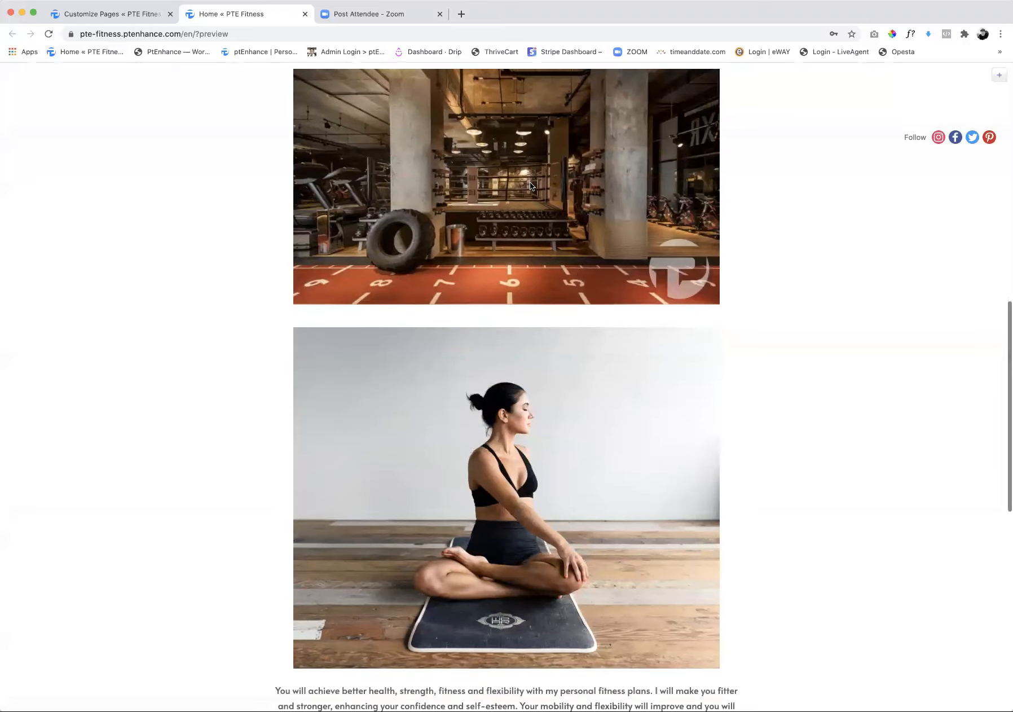
{"action": "scroll", "coordinate": [530, 181], "scroll_direction": "down", "scroll_amount": 1}
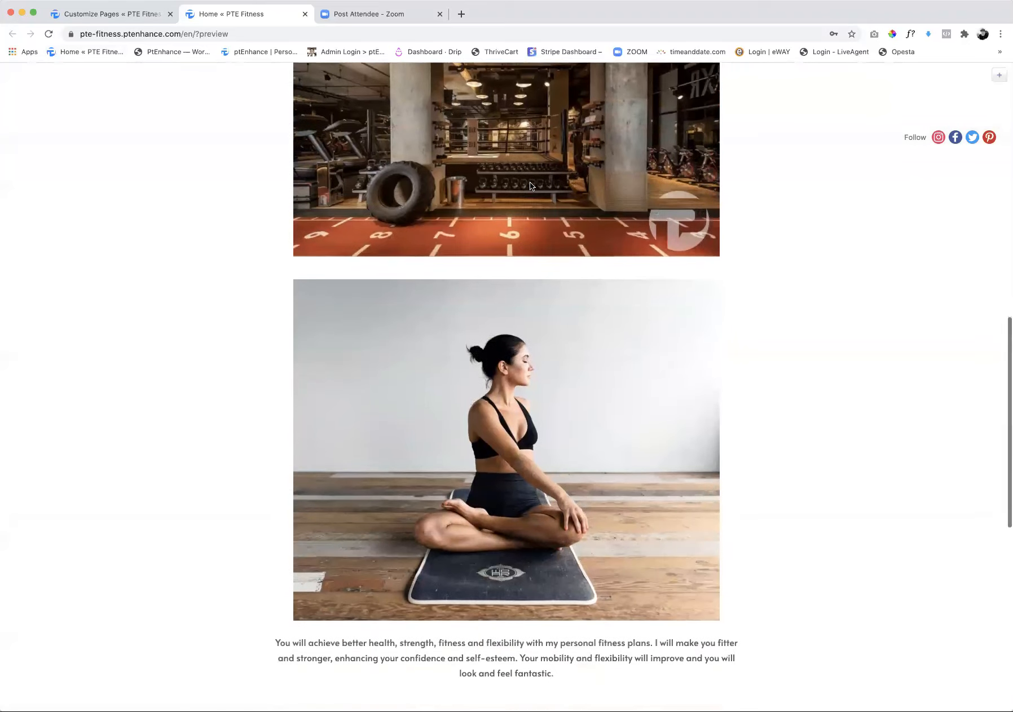
{"action": "scroll", "coordinate": [445, 154], "scroll_direction": "up", "scroll_amount": 10}
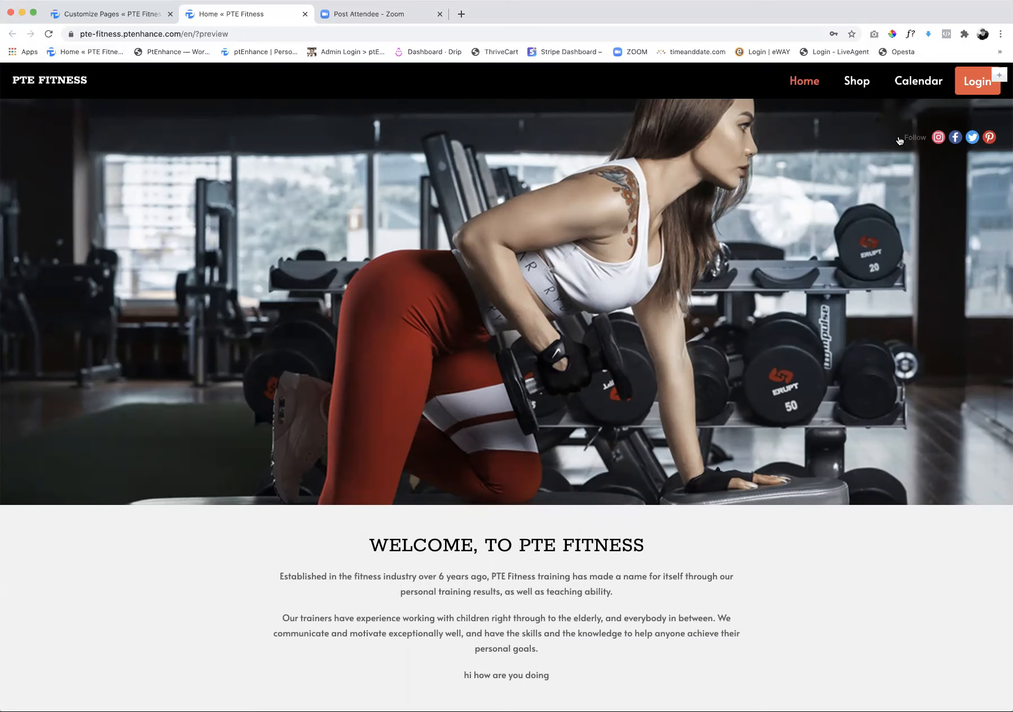
Return to the website's page manager and enable showing the About, Services, Testimonials and Health Tips pages
{"action": "left_click", "coordinate": [90, 13]}
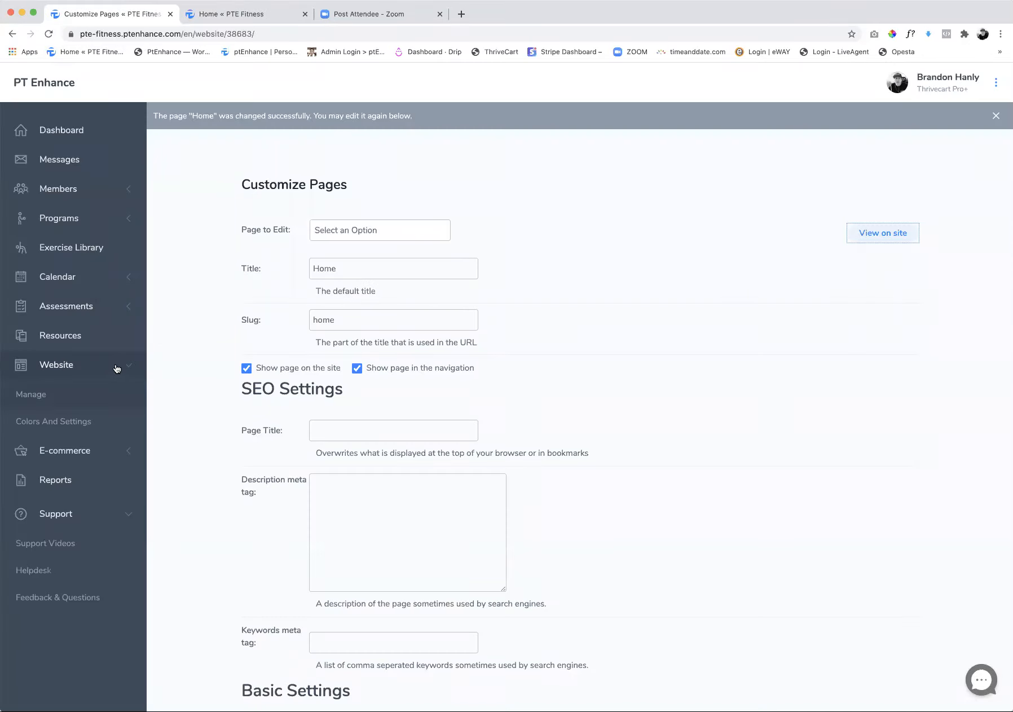
{"action": "left_click", "coordinate": [367, 236]}
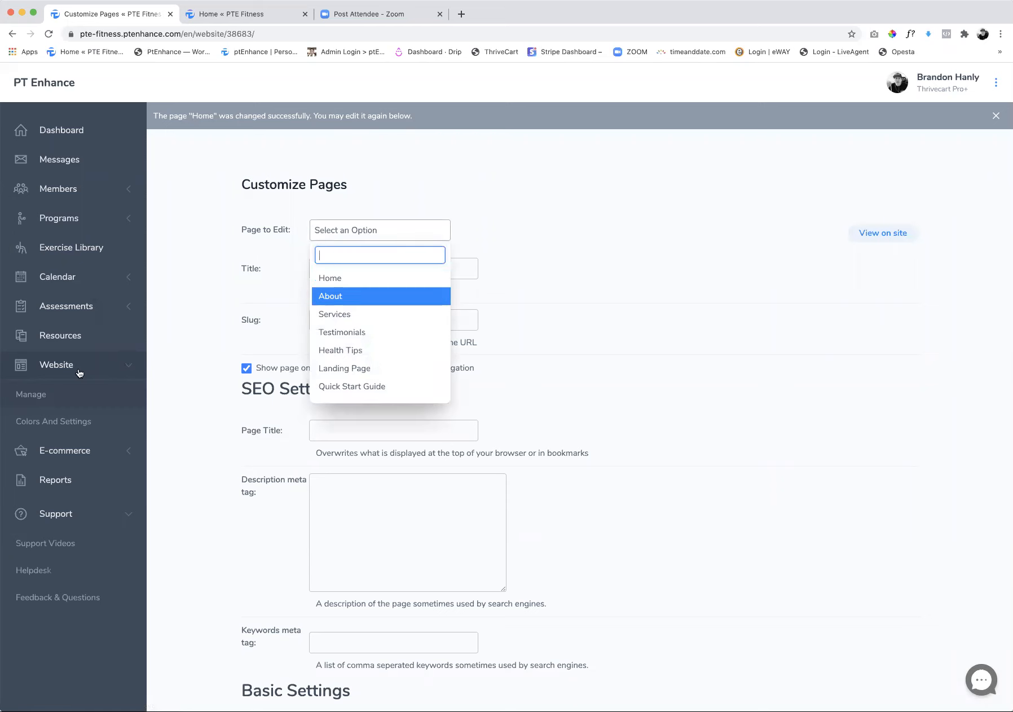
{"action": "left_click", "coordinate": [65, 393]}
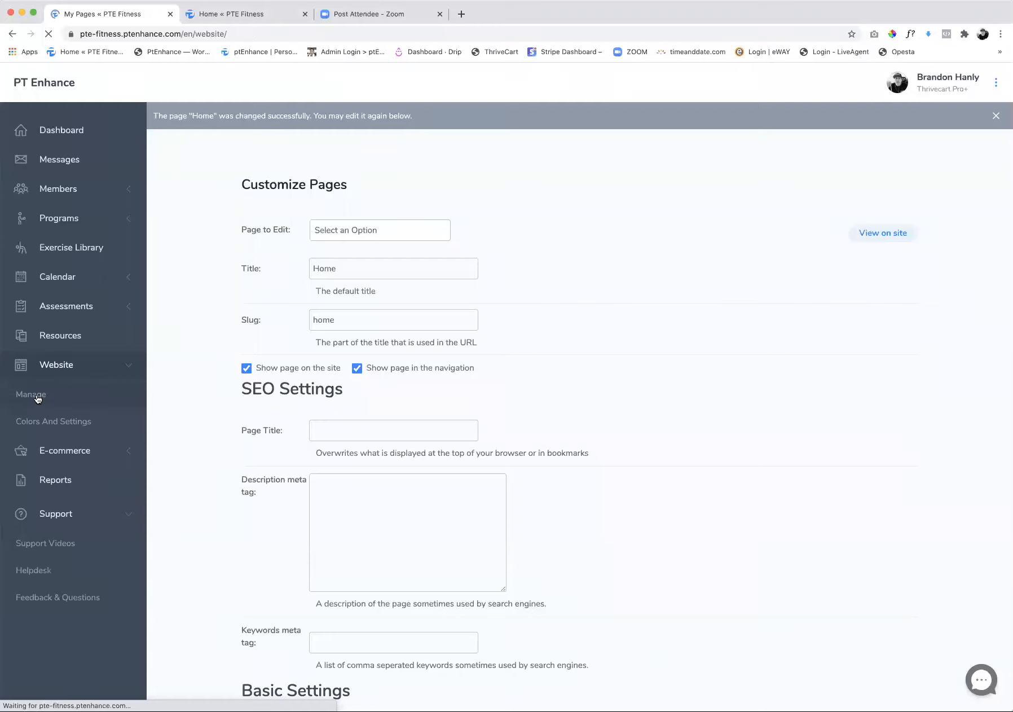
{"action": "left_click", "coordinate": [861, 236]}
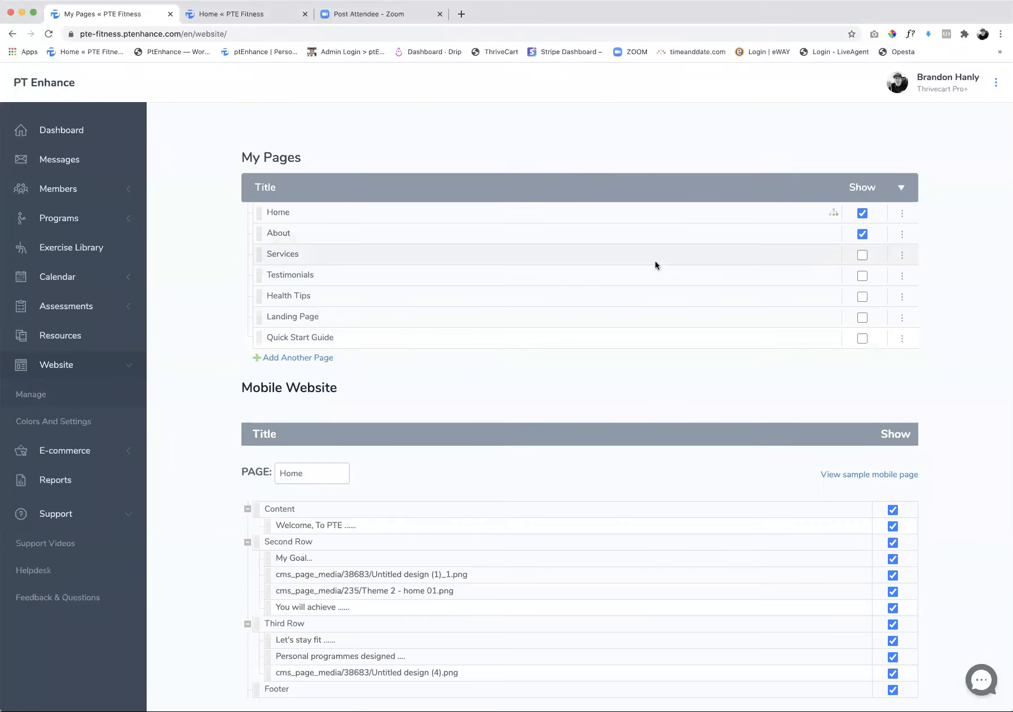
{"action": "left_click", "coordinate": [863, 256]}
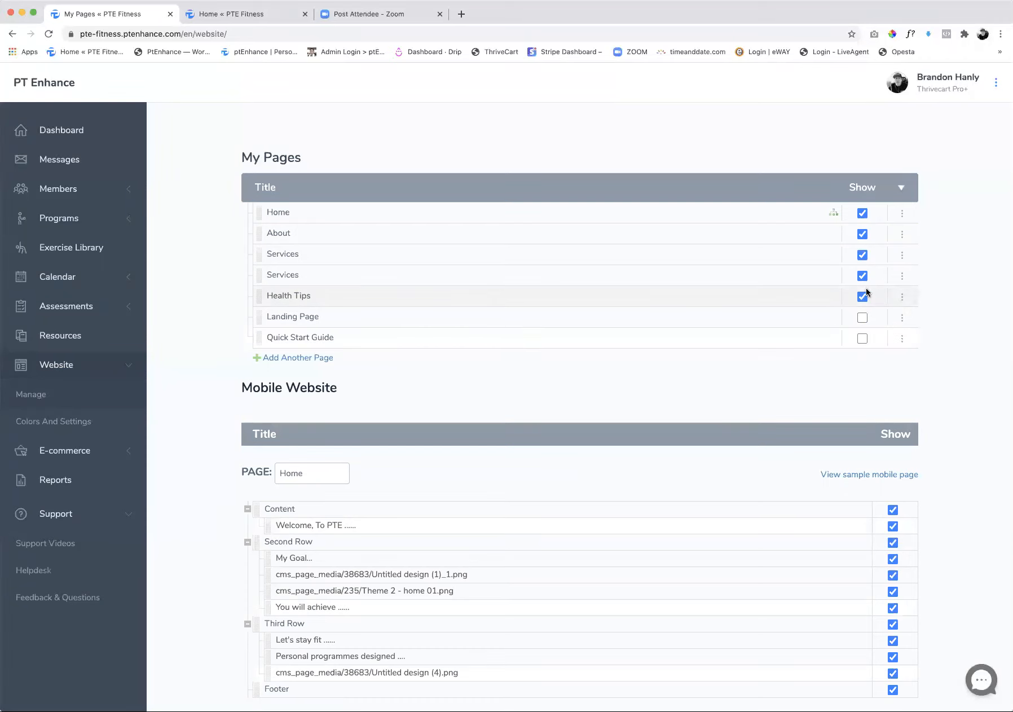
Go back to the dashboard and open the E-commerce services packages list
{"action": "scroll", "coordinate": [869, 217], "scroll_direction": "down", "scroll_amount": 1}
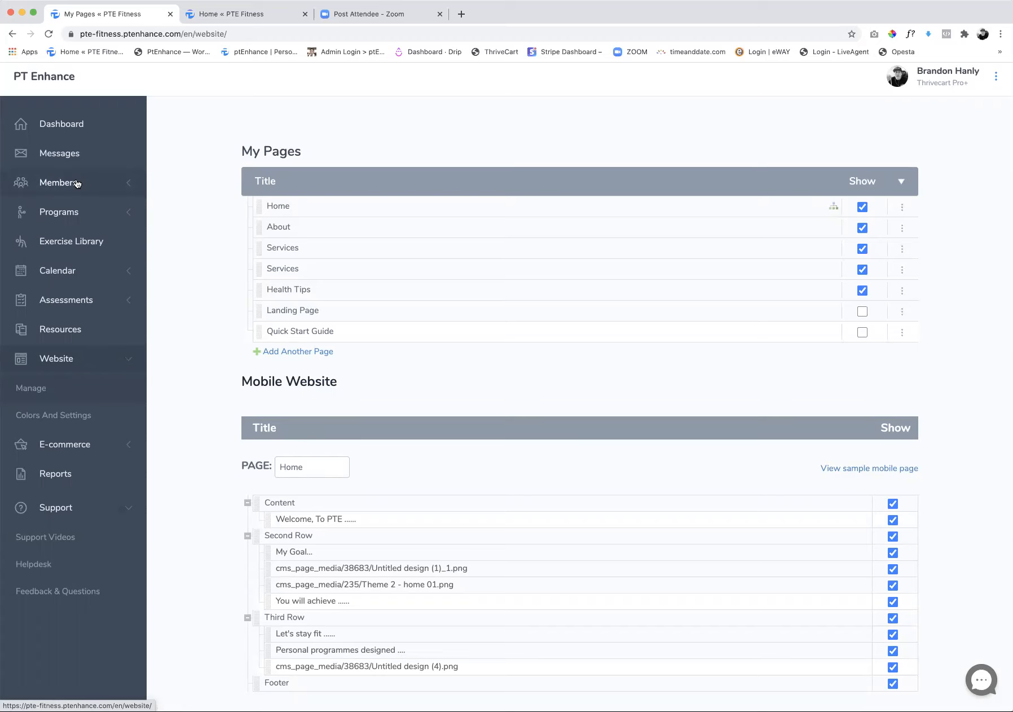
{"action": "scroll", "coordinate": [76, 183], "scroll_direction": "down", "scroll_amount": 1}
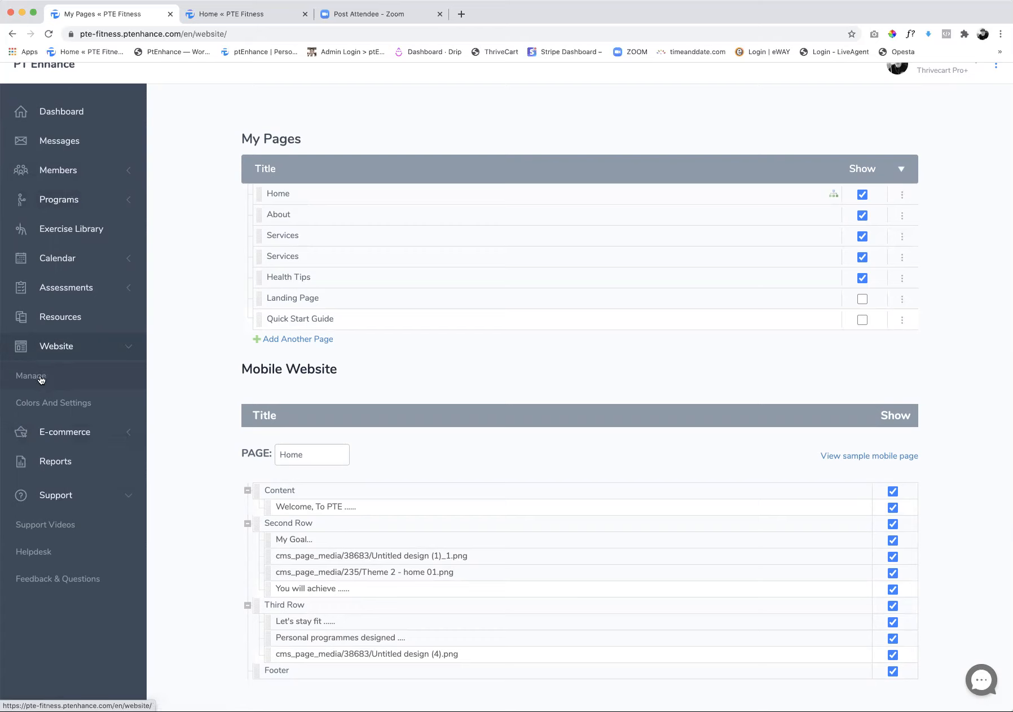
{"action": "left_click", "coordinate": [61, 122]}
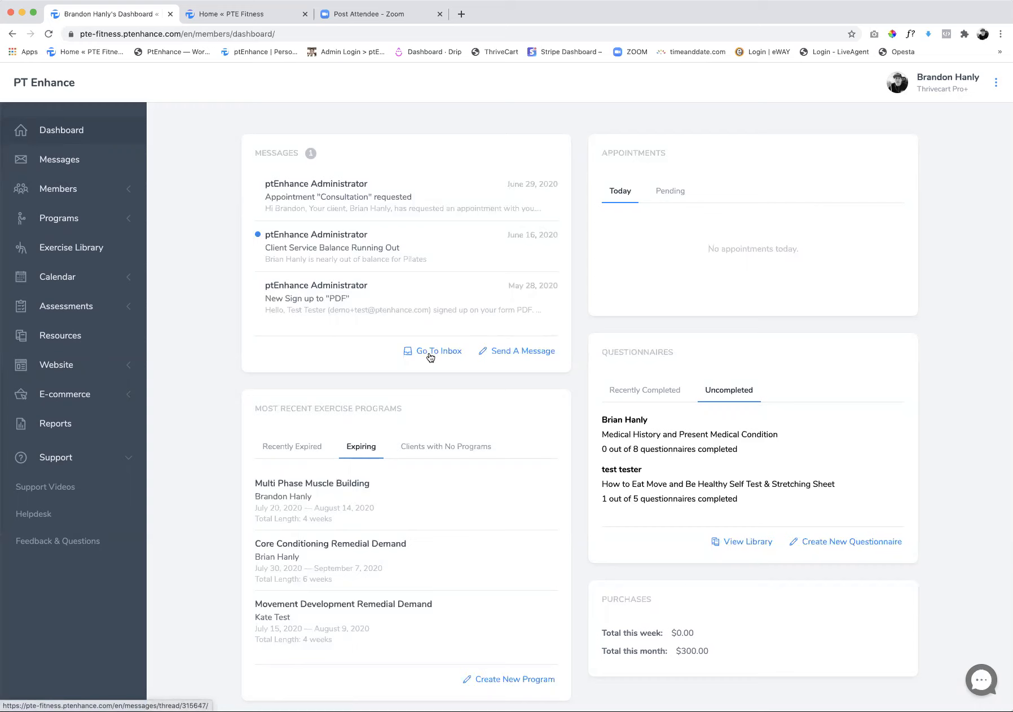
{"action": "left_click", "coordinate": [81, 400]}
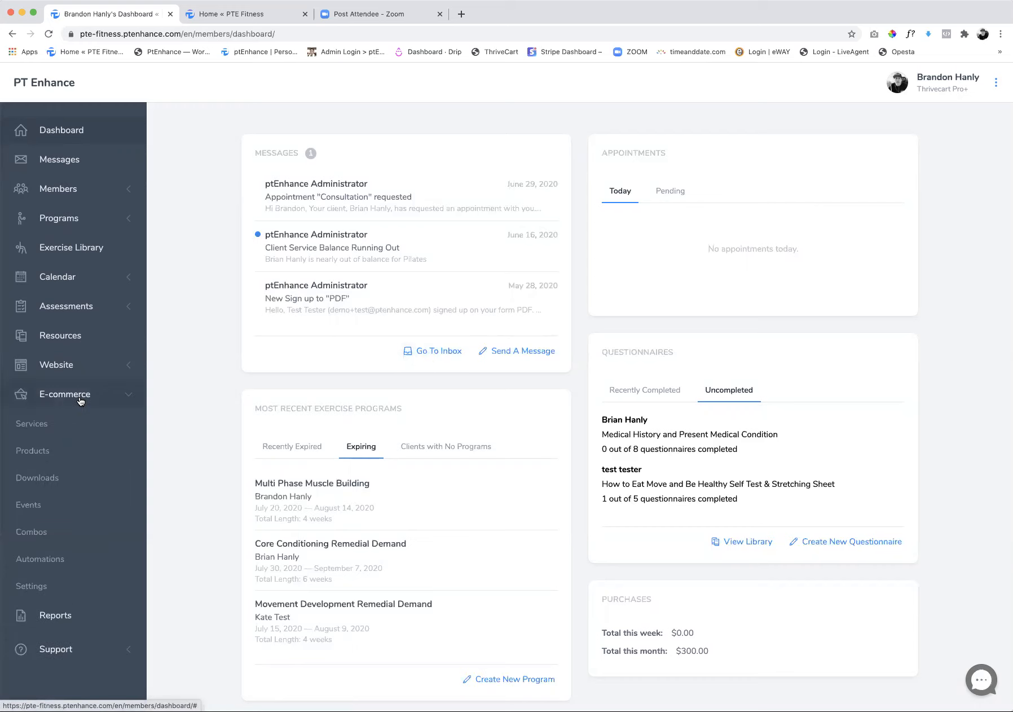
{"action": "left_click", "coordinate": [31, 426]}
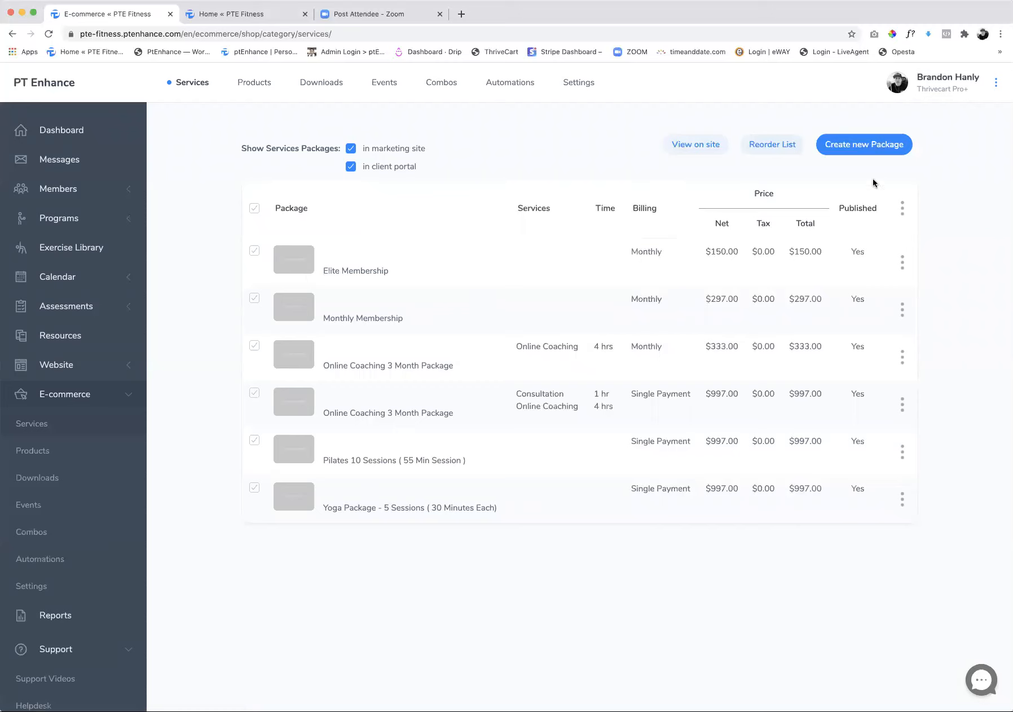
Try out a new service package with Single Payment billing and a net price of 175.00, and discard it
{"action": "left_click", "coordinate": [885, 150]}
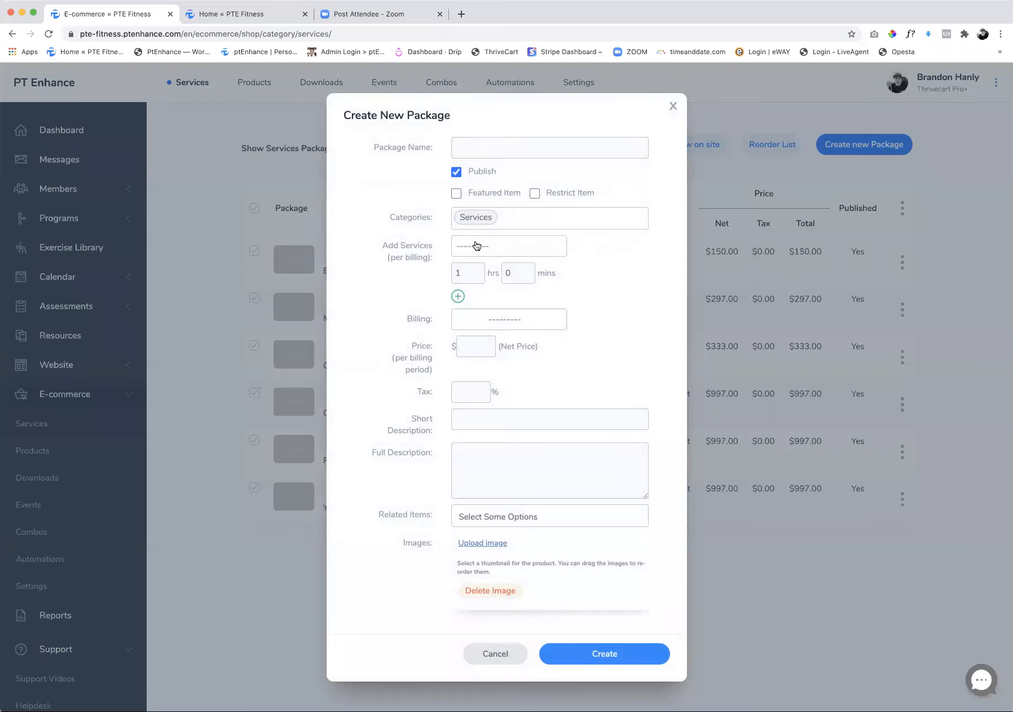
{"action": "left_click", "coordinate": [496, 323]}
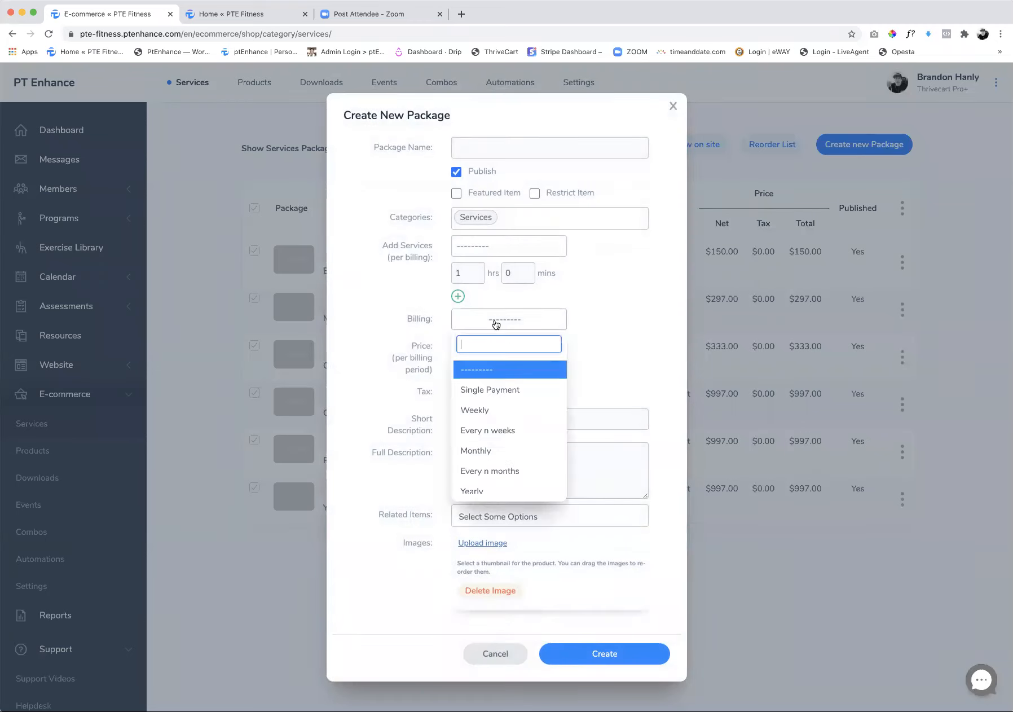
{"action": "left_click", "coordinate": [489, 394]}
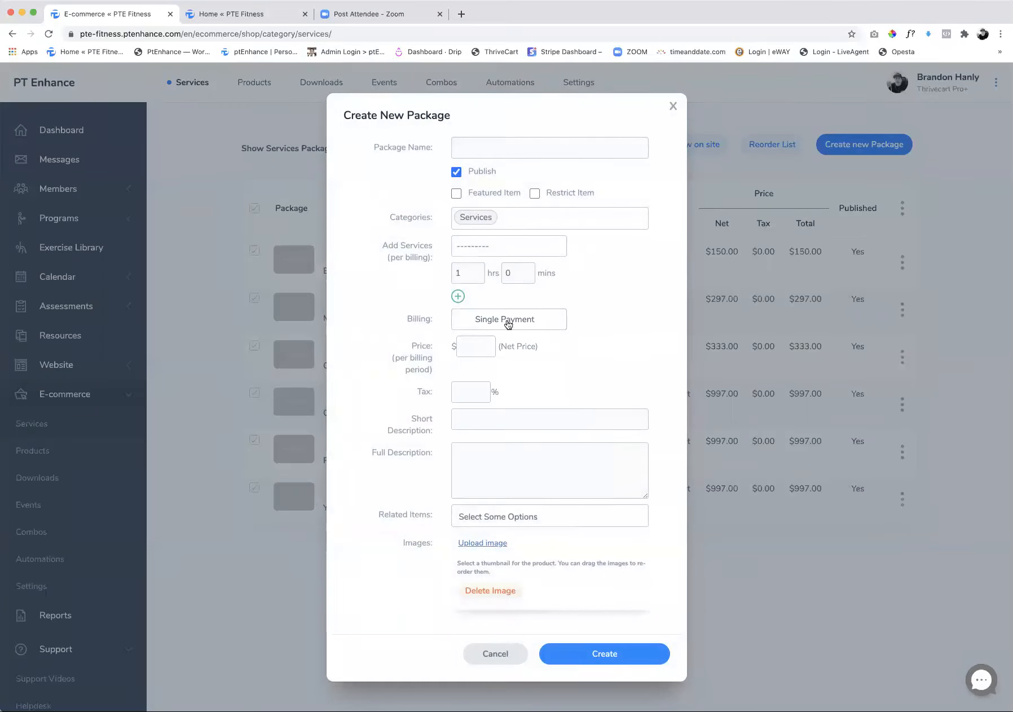
{"action": "left_click", "coordinate": [470, 352]}
{"action": "type", "text": "175.00"}
{"action": "left_click", "coordinate": [511, 321]}
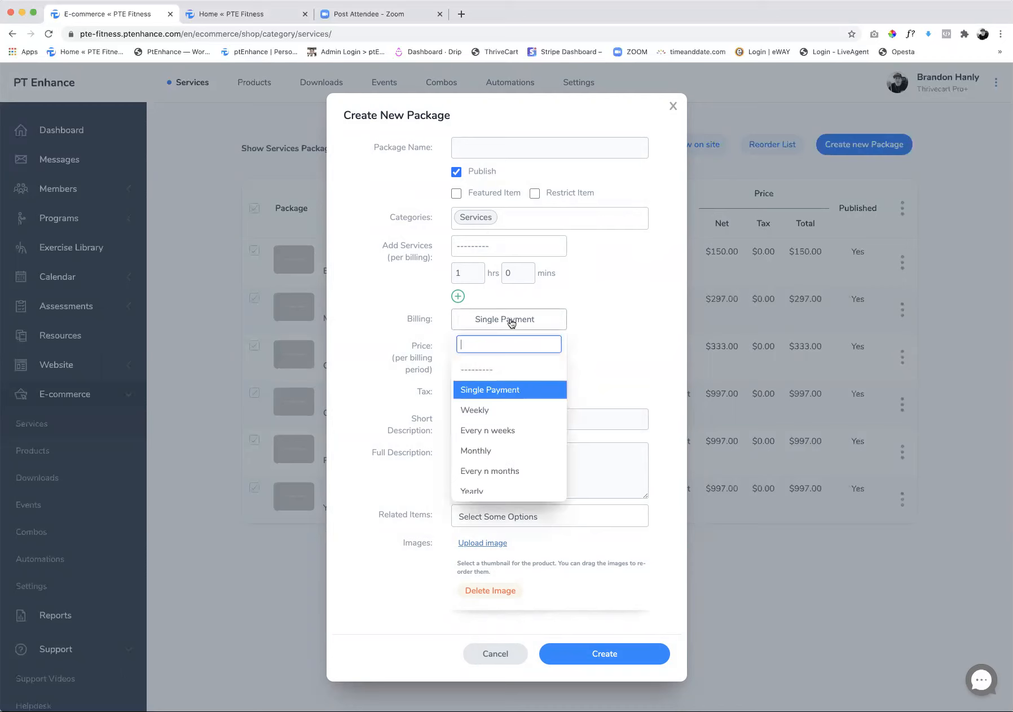
{"action": "left_click", "coordinate": [497, 654]}
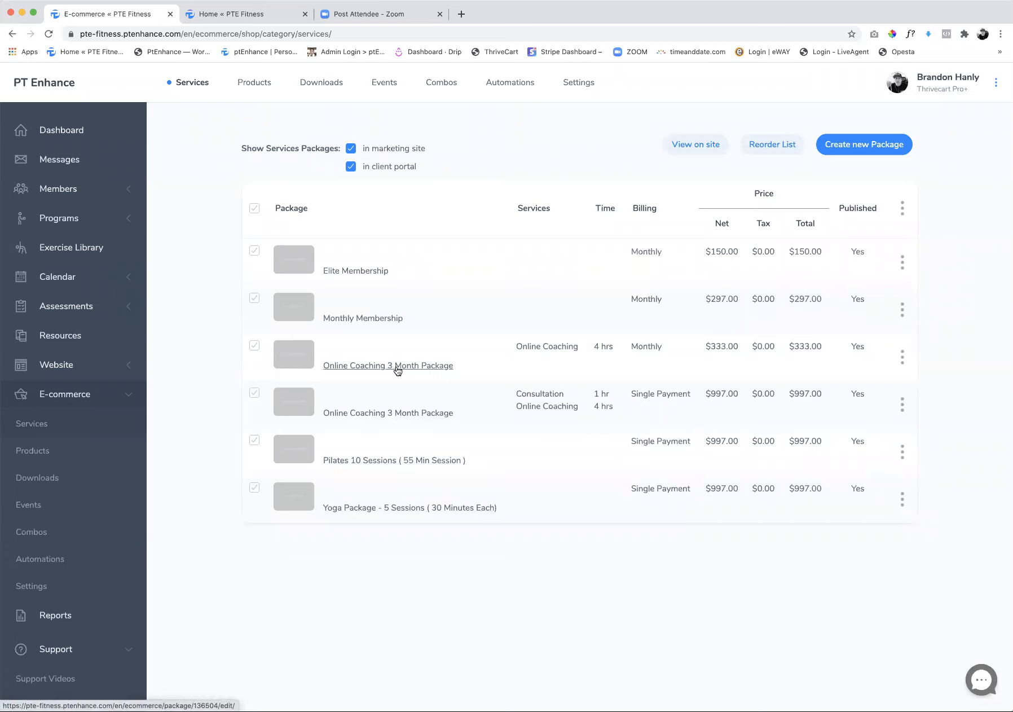
Try changing the monthly Online Coaching 3 Month Package to Single Payment billing at a net price of 997.00, and discard the edits
{"action": "left_click", "coordinate": [397, 368]}
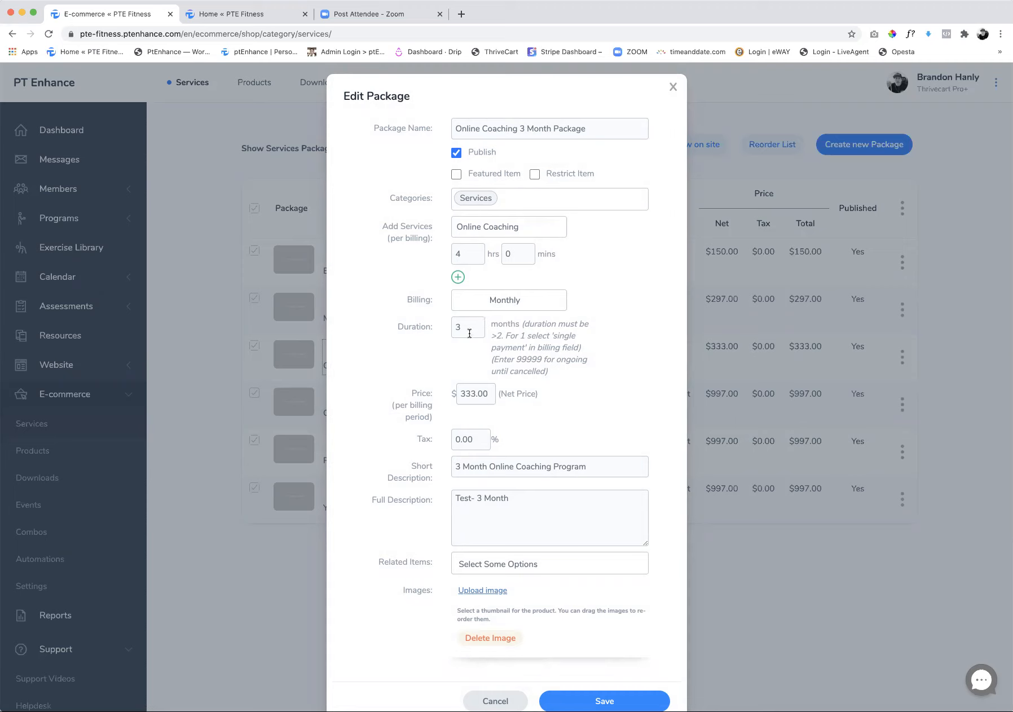
{"action": "left_click", "coordinate": [464, 303]}
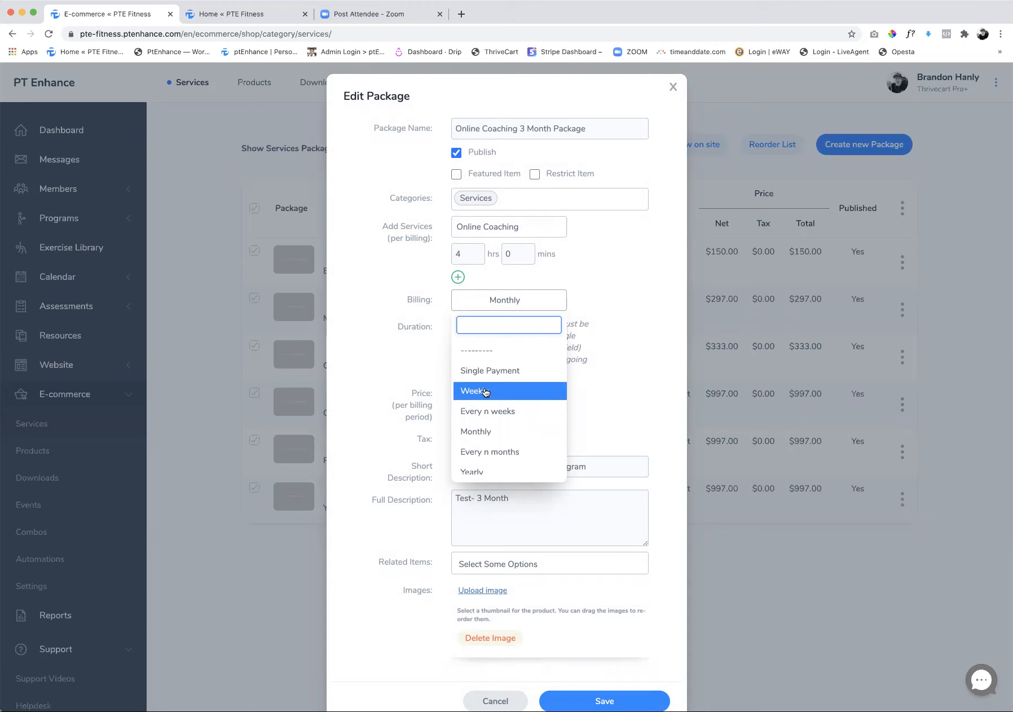
{"action": "left_click", "coordinate": [589, 399]}
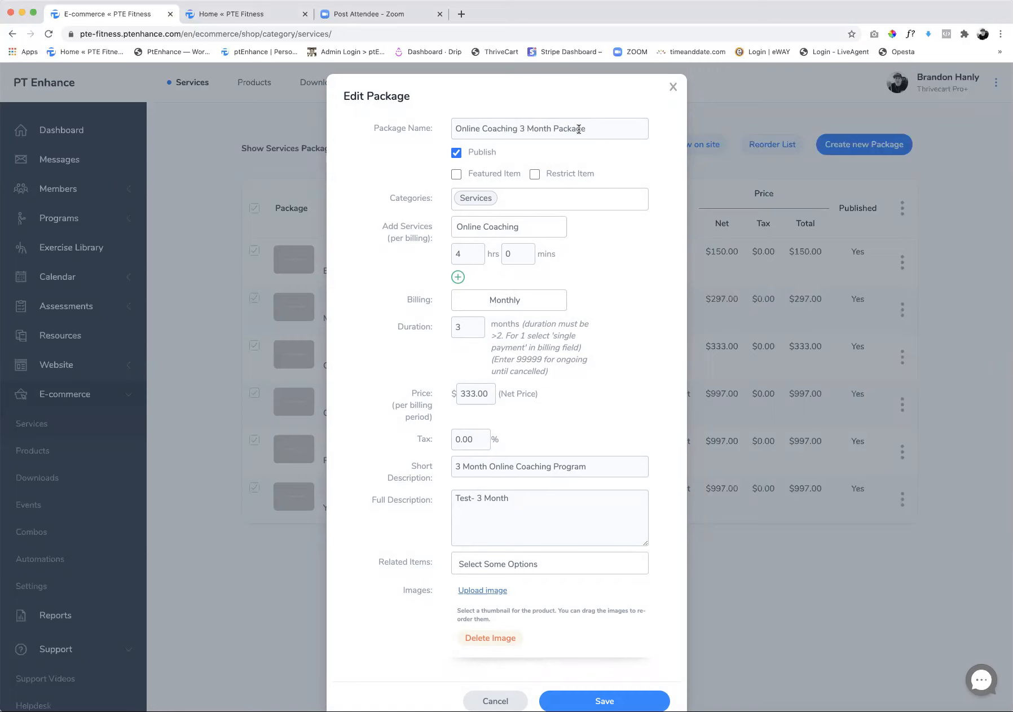
{"action": "left_click", "coordinate": [500, 306]}
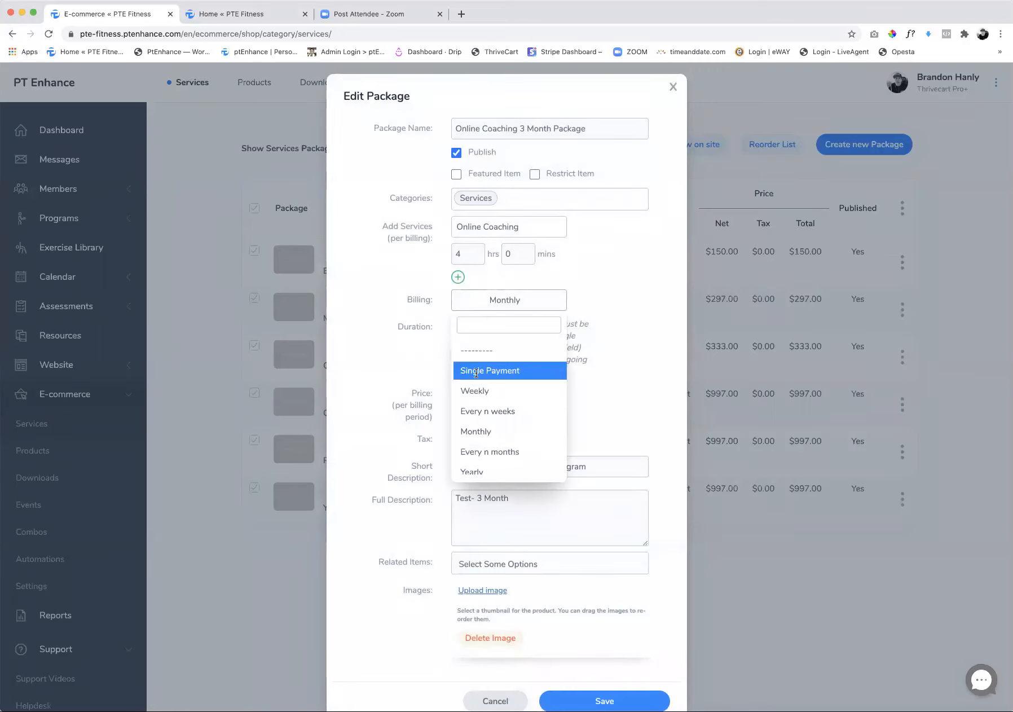
{"action": "left_click", "coordinate": [481, 371]}
{"action": "double_click", "coordinate": [484, 326]}
{"action": "type", "text": "99"}
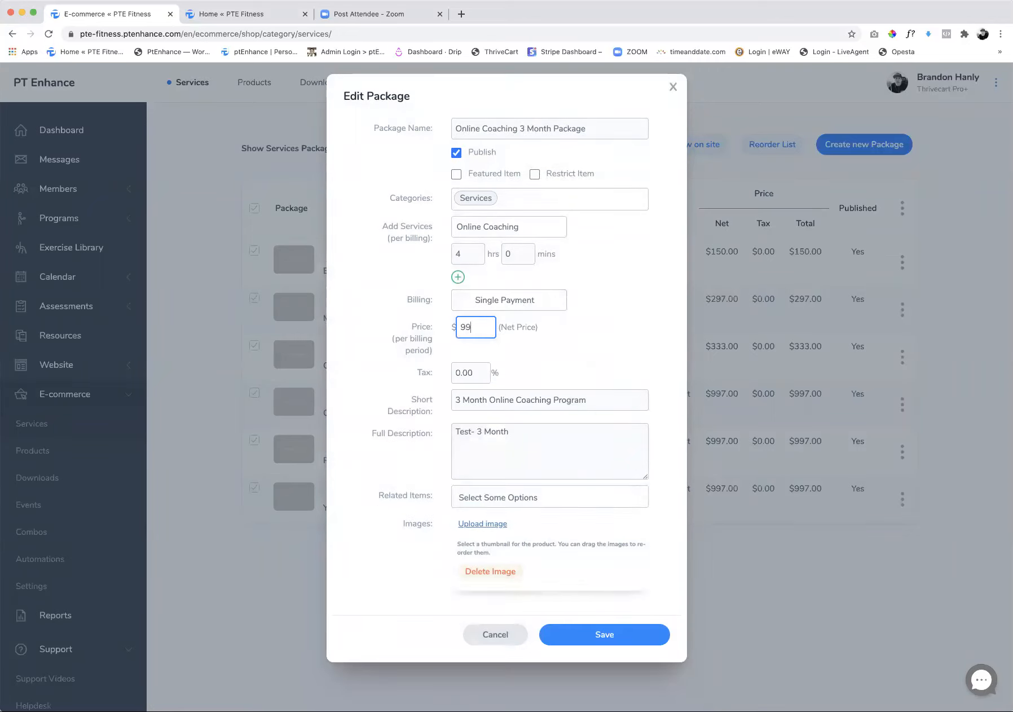
{"action": "type", "text": "7.00"}
{"action": "left_click", "coordinate": [608, 350]}
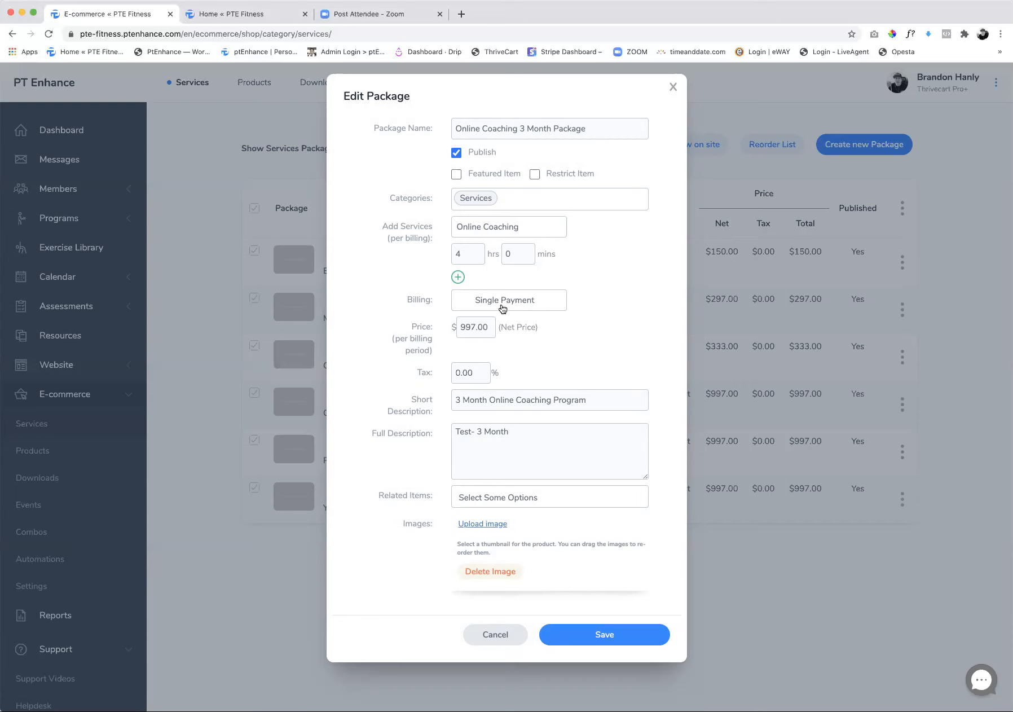
{"action": "left_click", "coordinate": [492, 635]}
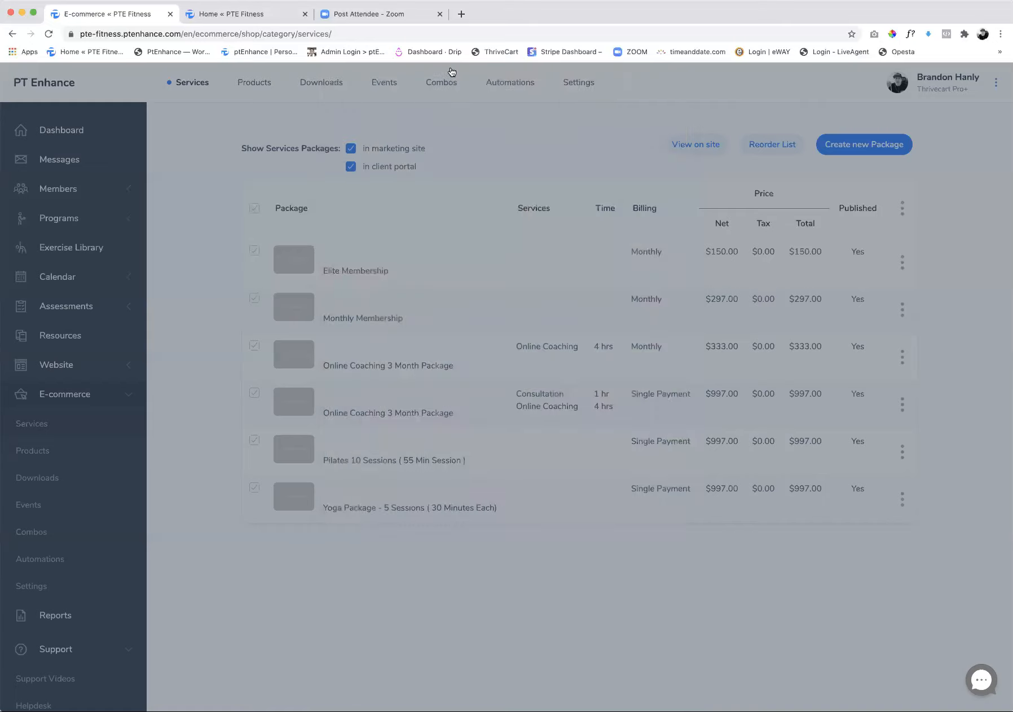
Open the PayPal website at paypal.com in a new browser tab
{"action": "left_click", "coordinate": [461, 13]}
{"action": "type", "text": "paypal.com"}
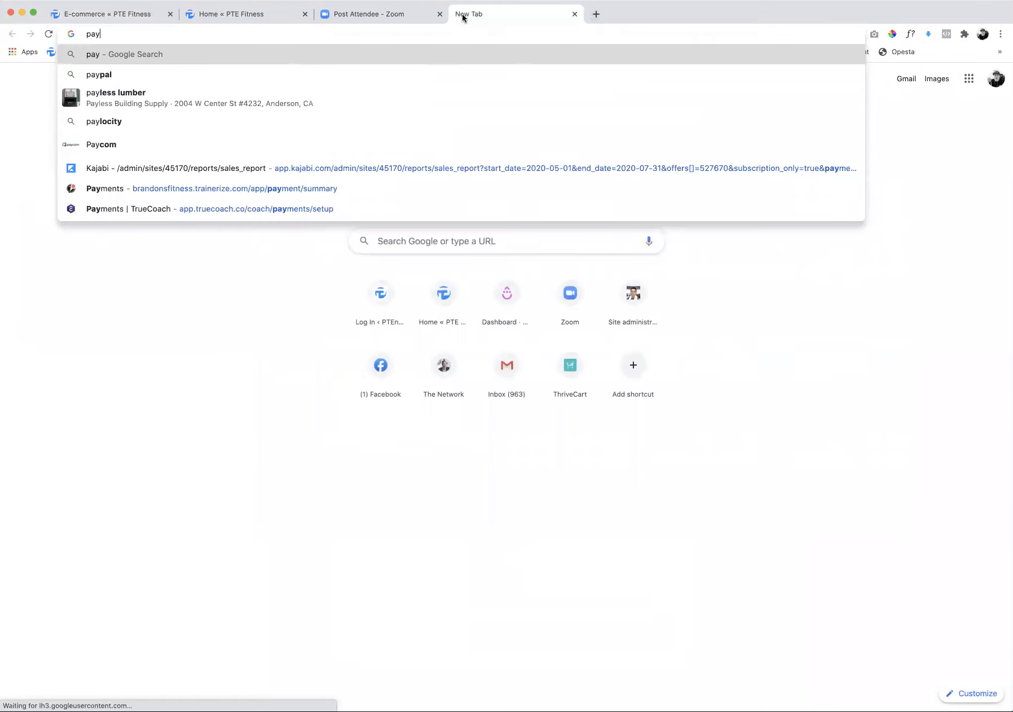
{"action": "key", "text": "Return"}
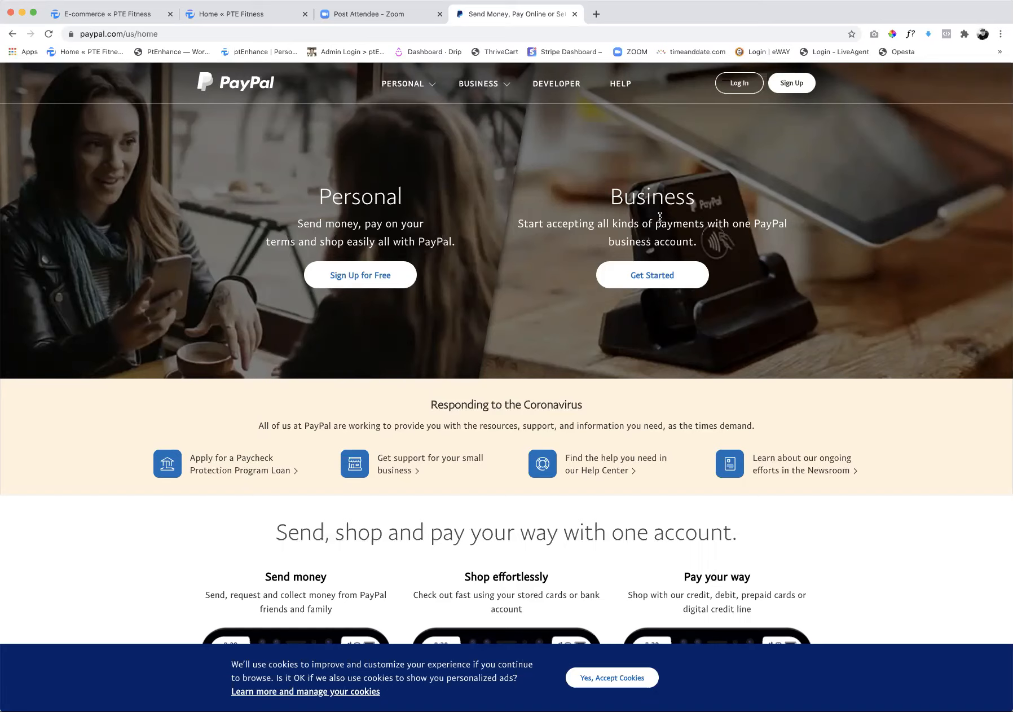
Switch back to PT Enhance, open the e-commerce PayPal & Tax settings, and look at them alongside the PayPal site
{"action": "left_click", "coordinate": [97, 13]}
{"action": "left_click", "coordinate": [579, 84]}
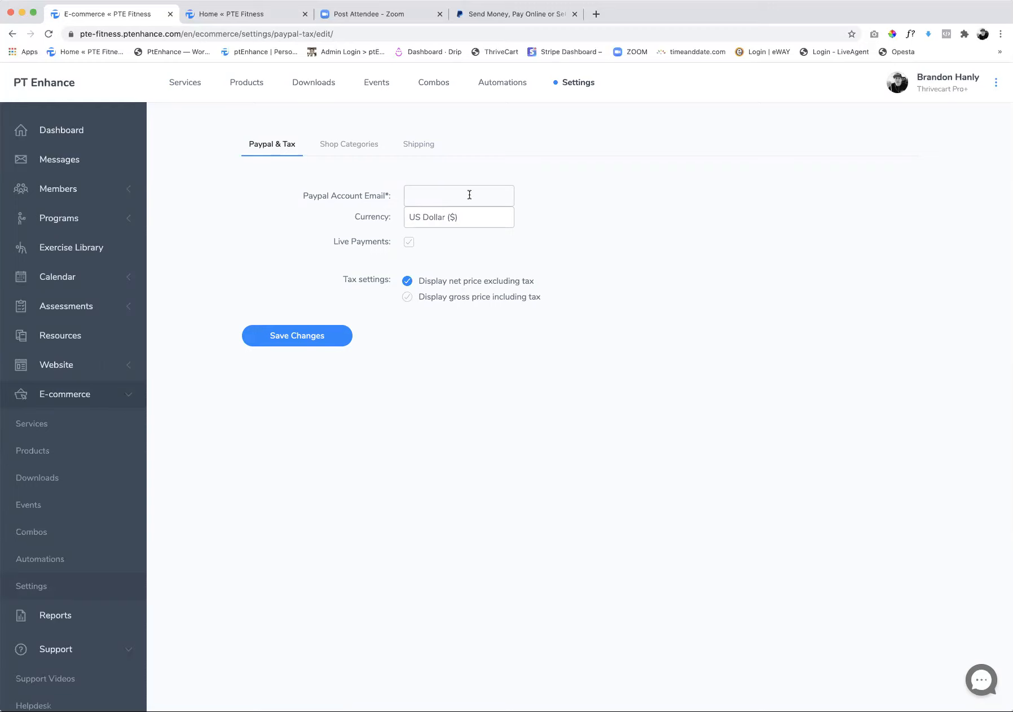
{"action": "left_click", "coordinate": [502, 15]}
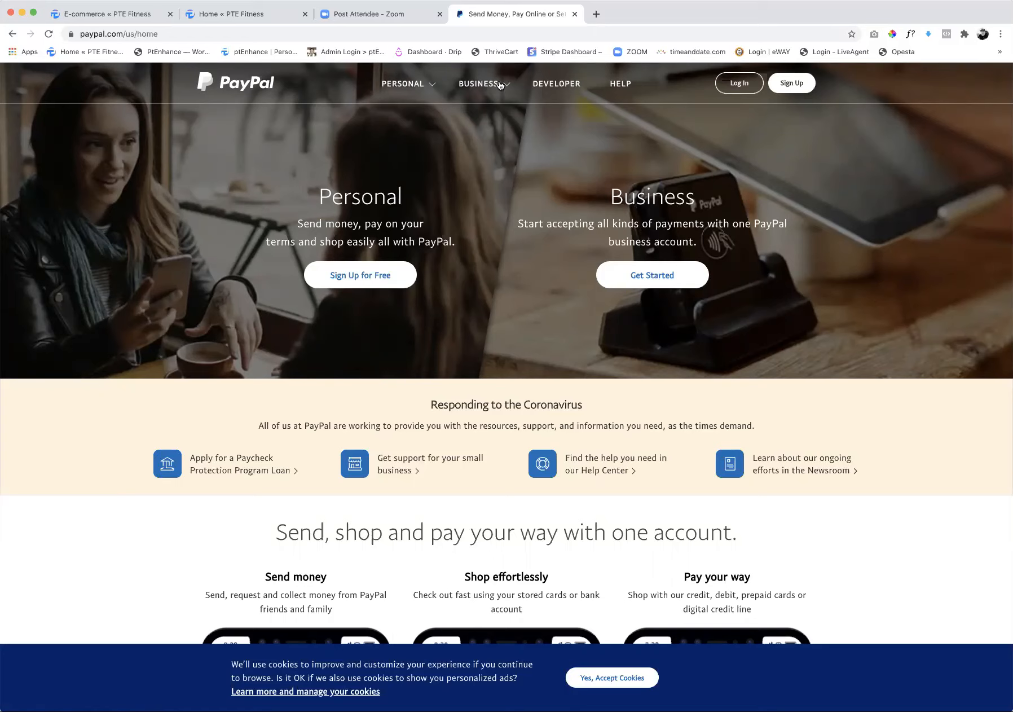
{"action": "left_click", "coordinate": [145, 17]}
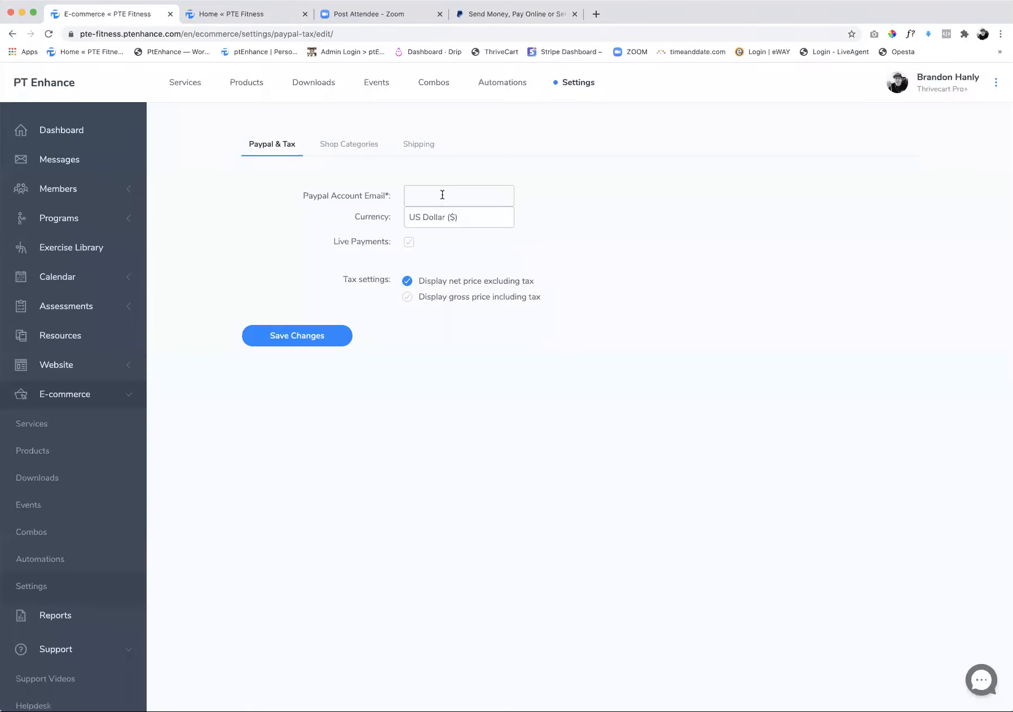
Enable Live Payments in the PayPal & Tax settings, view the currency choices, and try to save the changes
{"action": "left_click", "coordinate": [410, 243]}
{"action": "left_click", "coordinate": [411, 246]}
{"action": "left_click", "coordinate": [435, 216]}
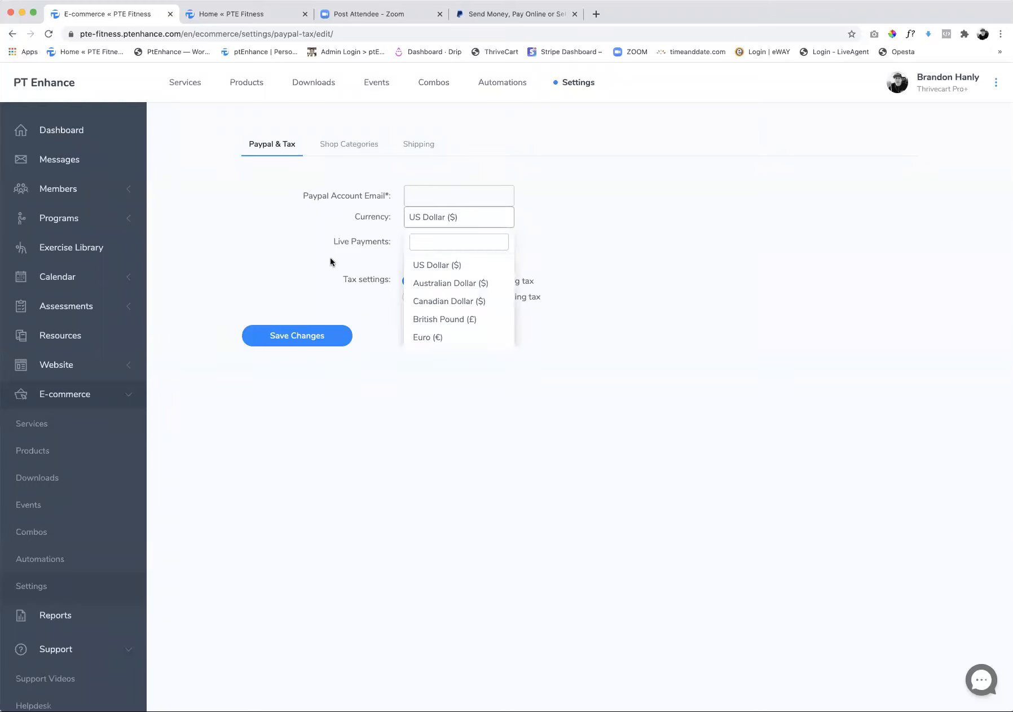
{"action": "left_click", "coordinate": [322, 343]}
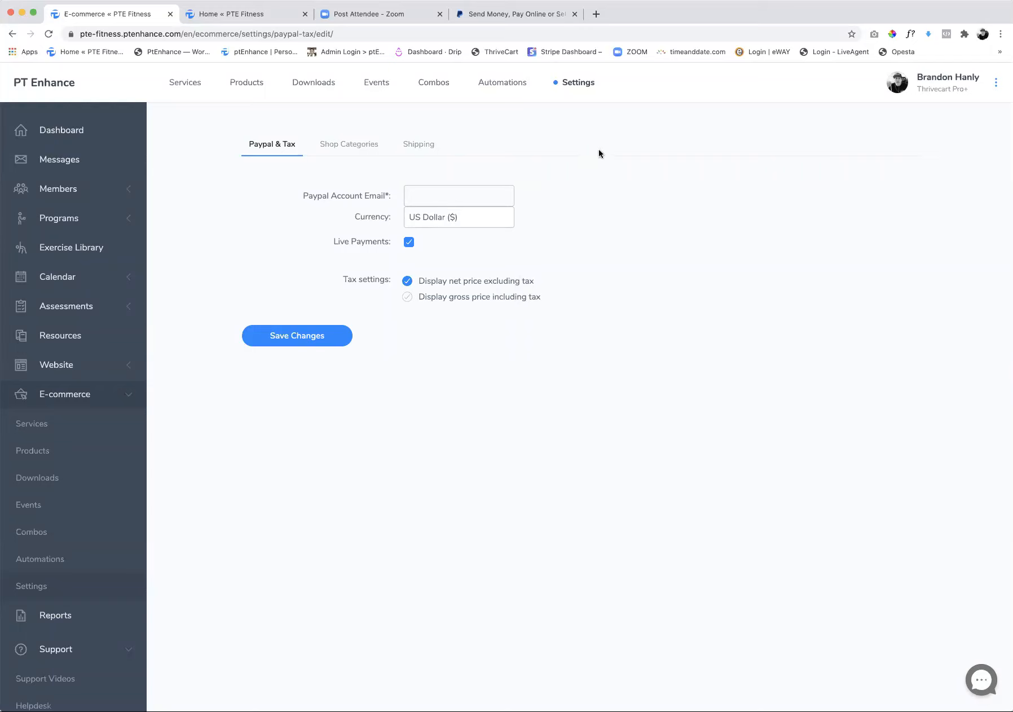
View the service packages on the storefront and add the Elite Membership to the shopping cart
{"action": "left_click", "coordinate": [185, 83]}
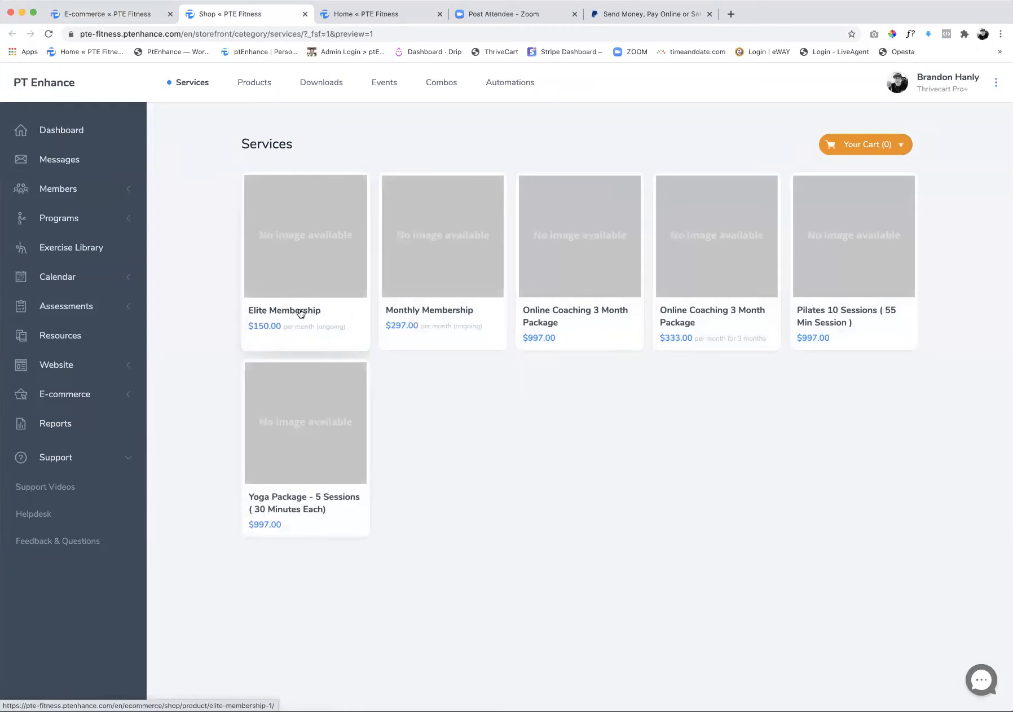
{"action": "left_click", "coordinate": [300, 312]}
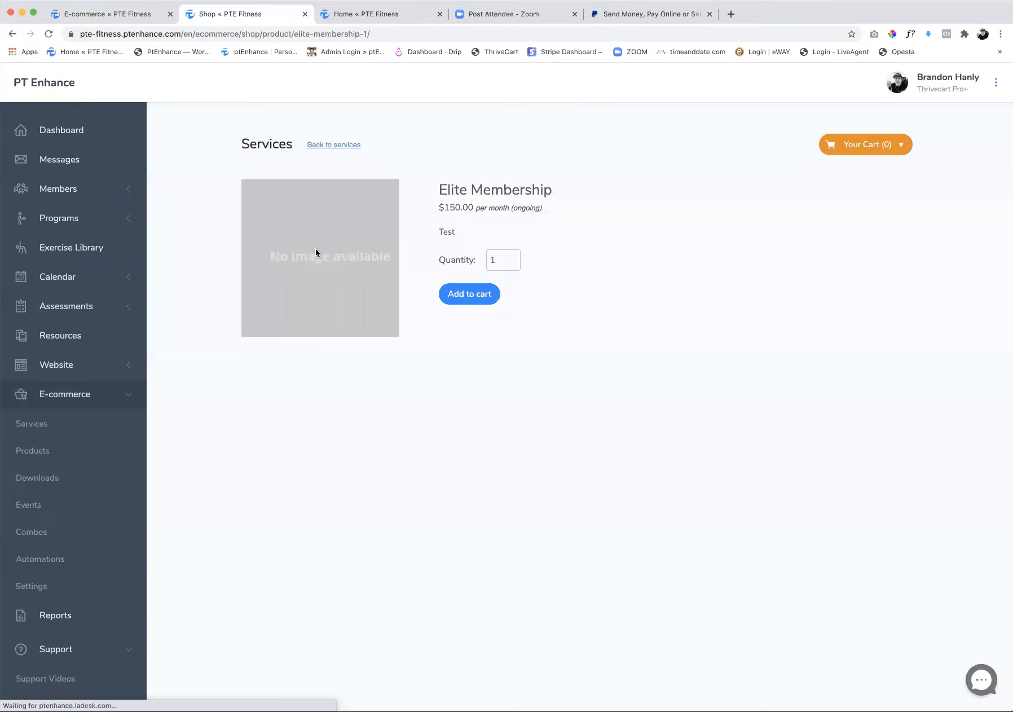
{"action": "left_click", "coordinate": [464, 298]}
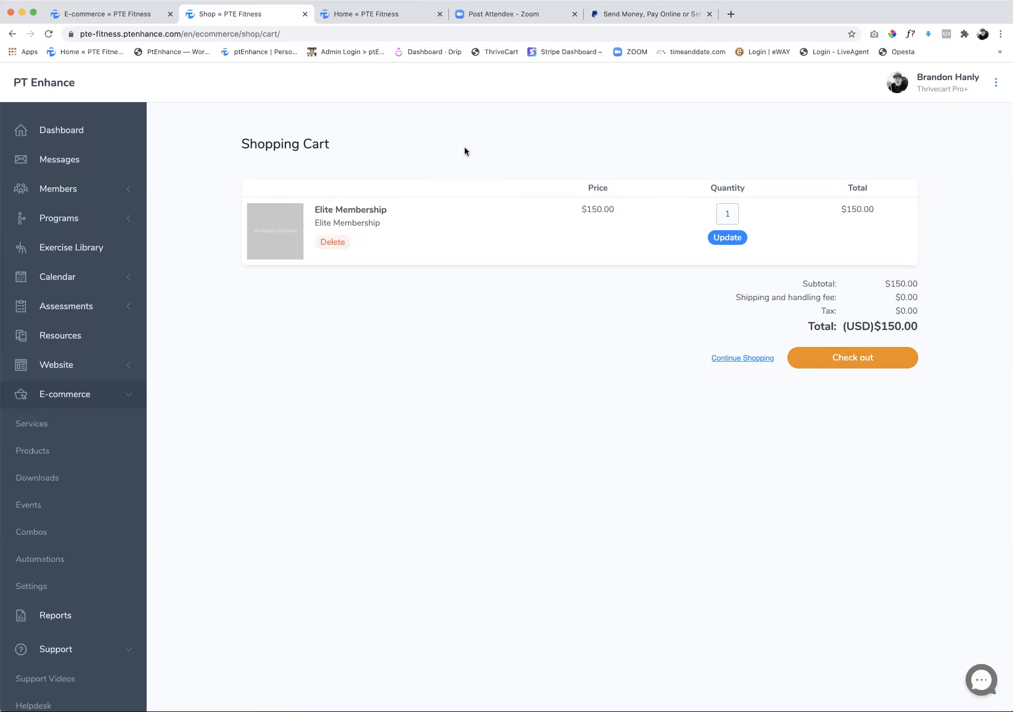
Return to the dashboard and open the e-commerce PayPal & Tax settings again
{"action": "left_click", "coordinate": [59, 132]}
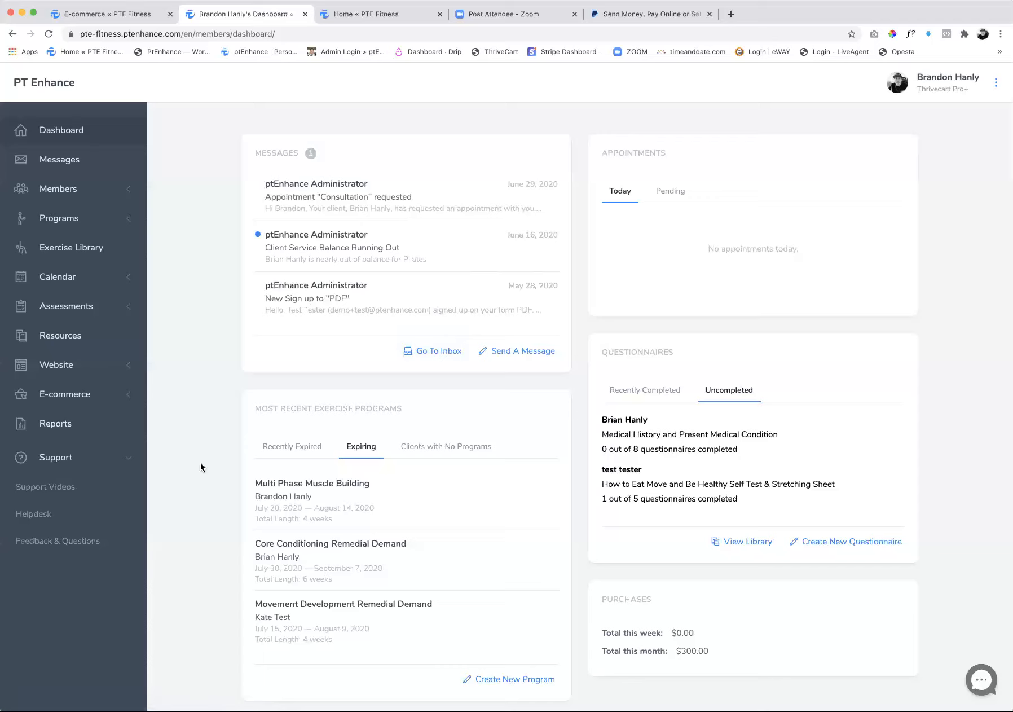
{"action": "left_click", "coordinate": [65, 398]}
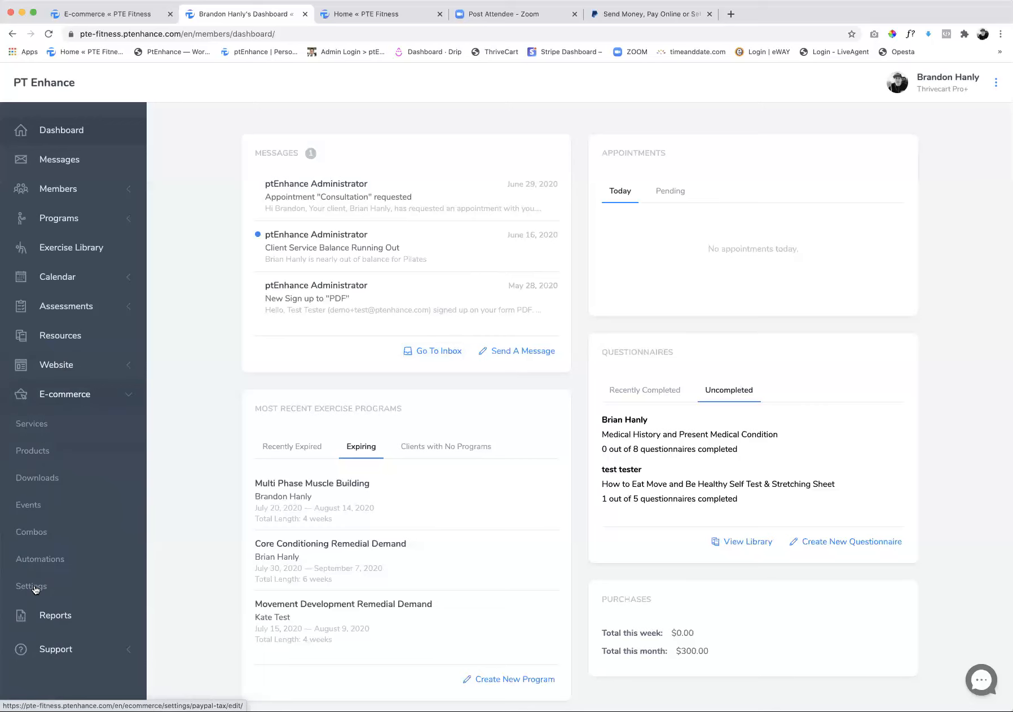
{"action": "left_click", "coordinate": [35, 588]}
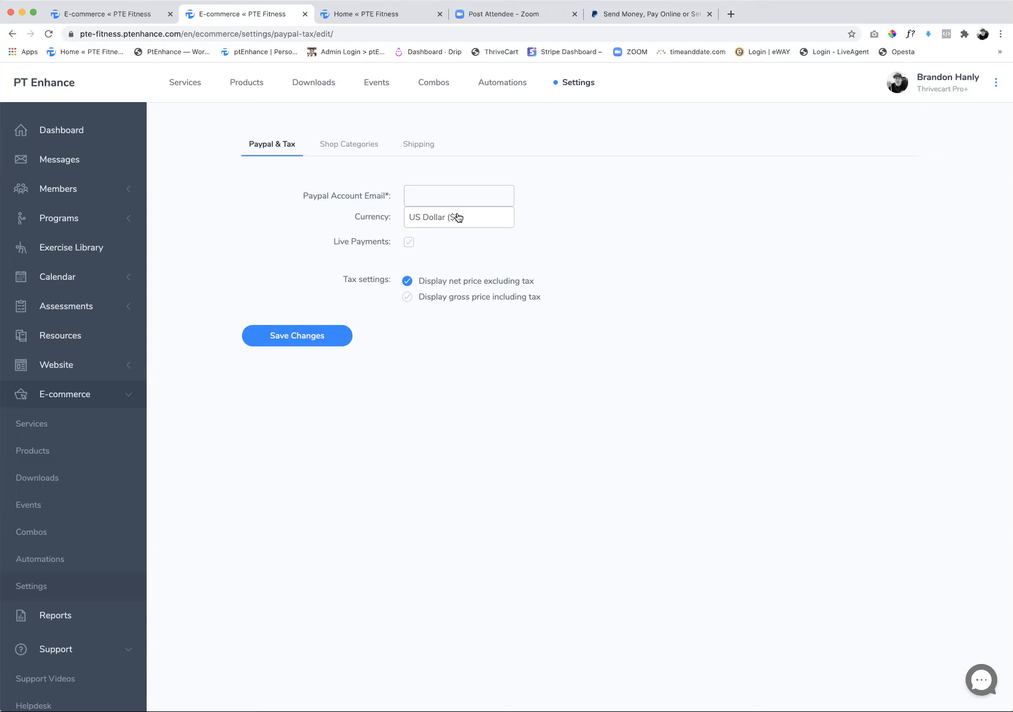
Examine the full list of currency options in the PayPal & Tax settings and leave the selection as it is
{"action": "left_click", "coordinate": [460, 219]}
{"action": "scroll", "coordinate": [449, 294], "scroll_direction": "down", "scroll_amount": 3}
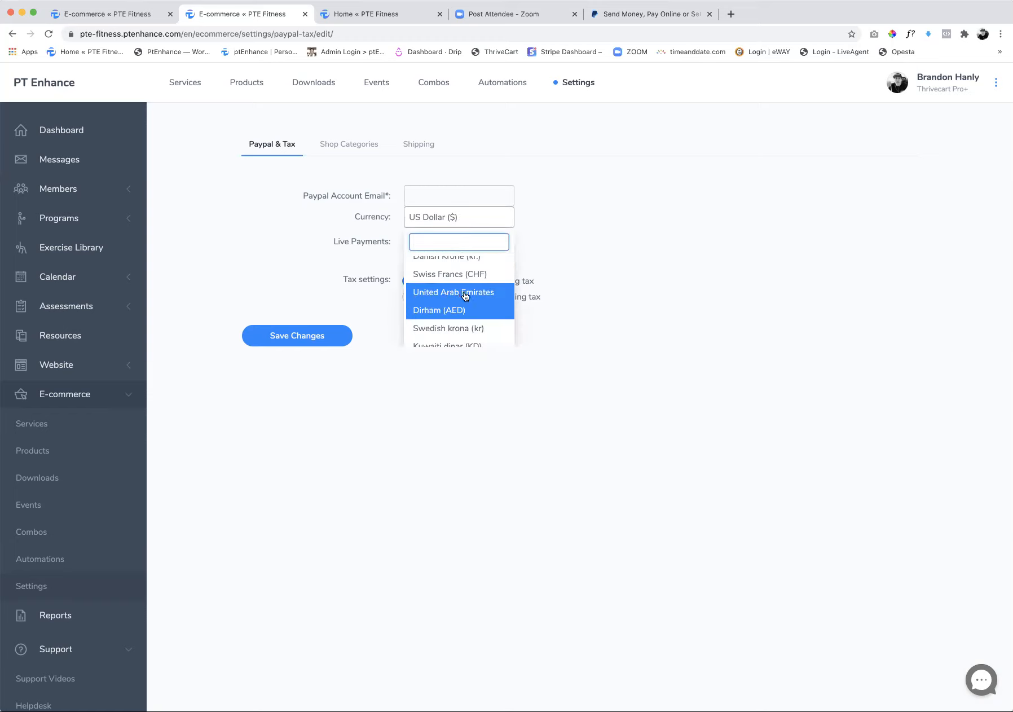
{"action": "scroll", "coordinate": [465, 298], "scroll_direction": "down", "scroll_amount": 2}
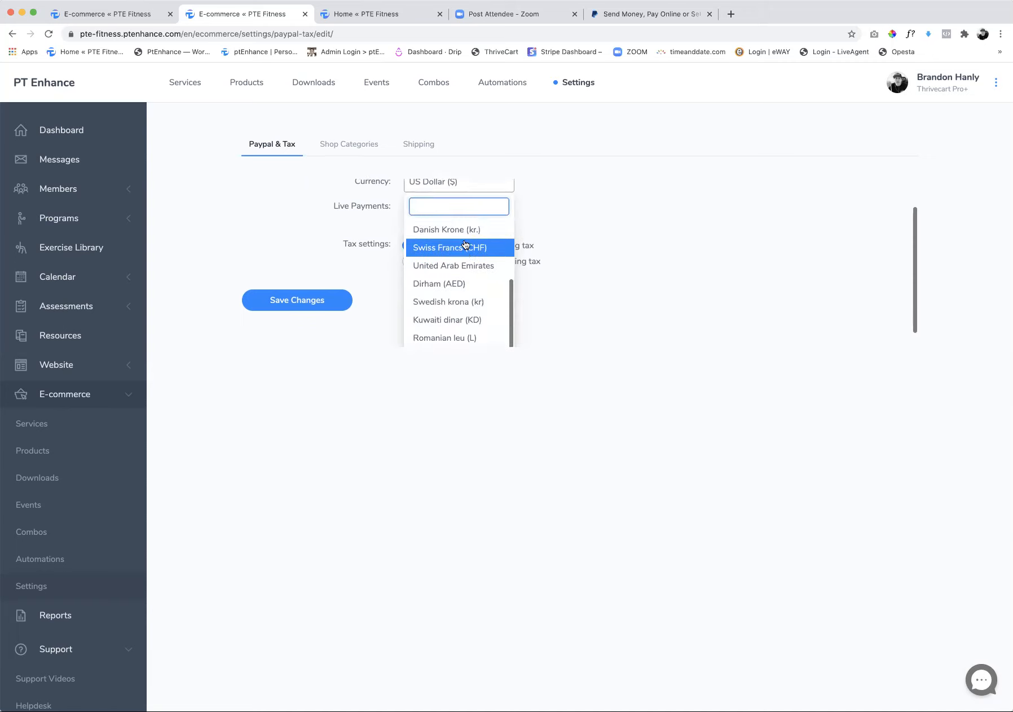
{"action": "left_click_drag", "start_coordinate": [510, 295], "coordinate": [510, 324]}
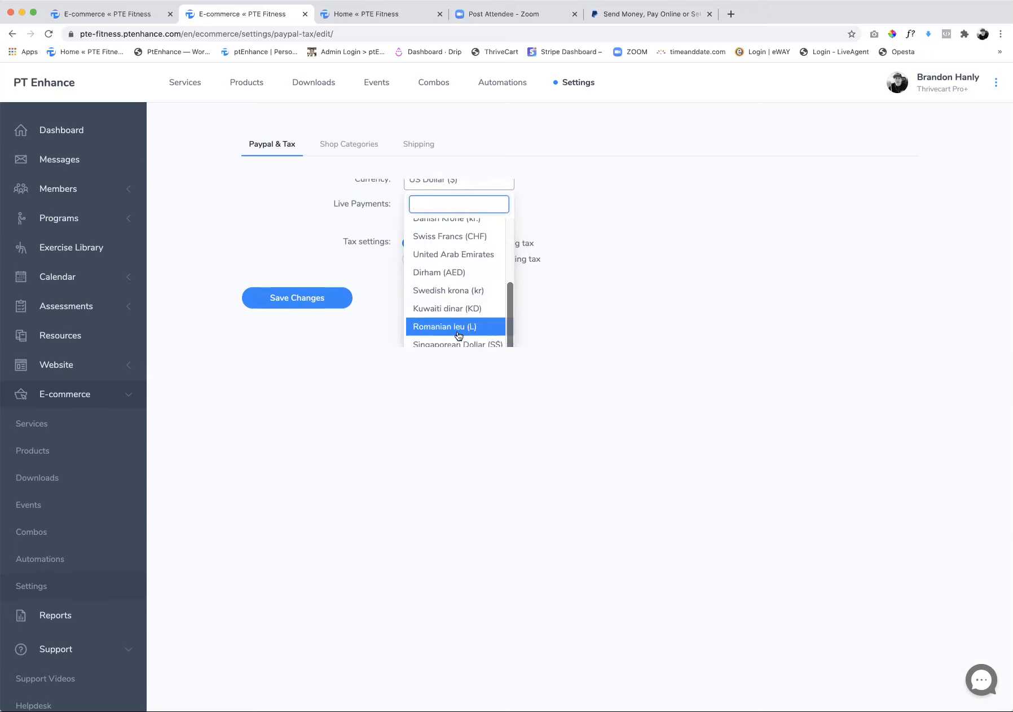
{"action": "scroll", "coordinate": [469, 307], "scroll_direction": "up", "scroll_amount": 2}
{"action": "scroll", "coordinate": [469, 307], "scroll_direction": "down", "scroll_amount": 2}
{"action": "scroll", "coordinate": [470, 307], "scroll_direction": "up", "scroll_amount": 5}
{"action": "scroll", "coordinate": [470, 307], "scroll_direction": "up", "scroll_amount": 1}
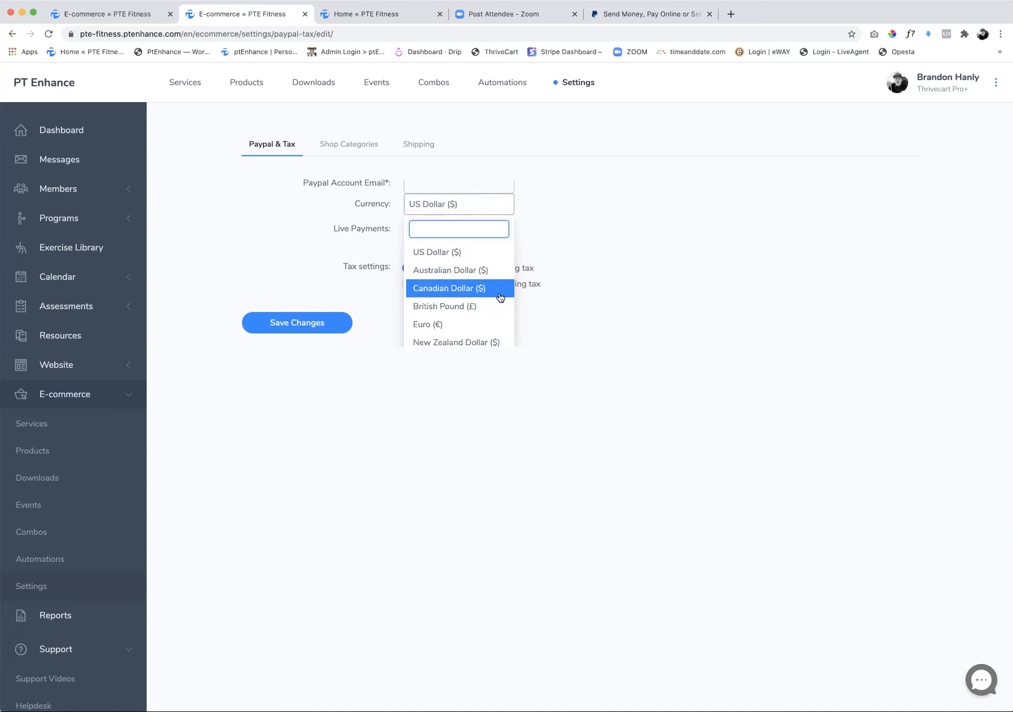
{"action": "scroll", "coordinate": [462, 270], "scroll_direction": "down", "scroll_amount": 2}
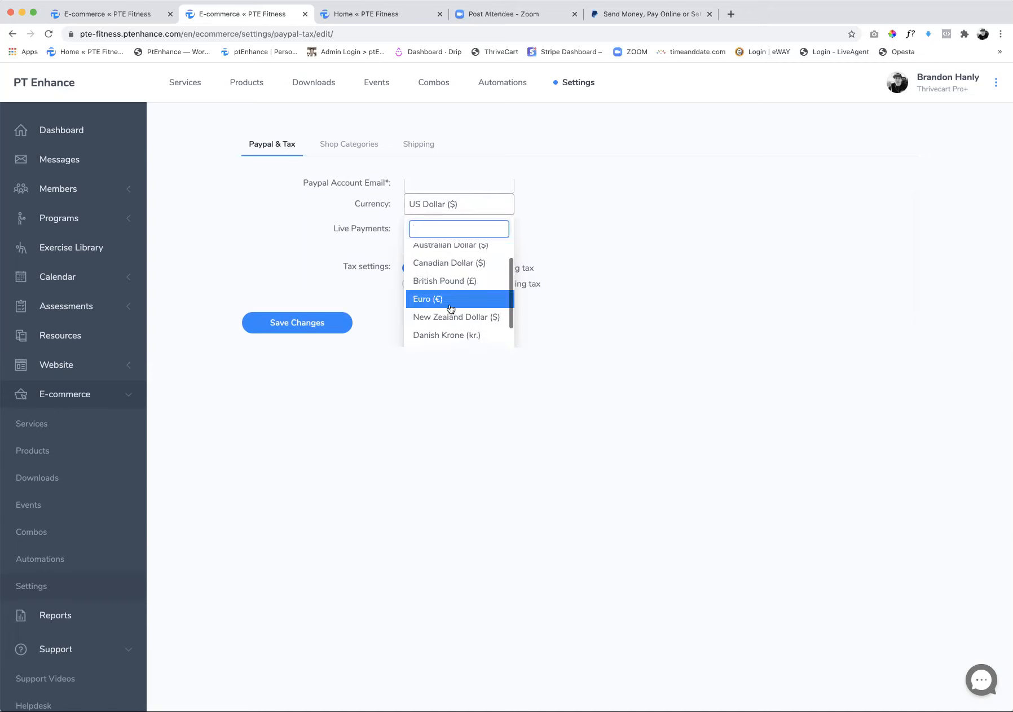
{"action": "scroll", "coordinate": [449, 305], "scroll_direction": "down", "scroll_amount": 3}
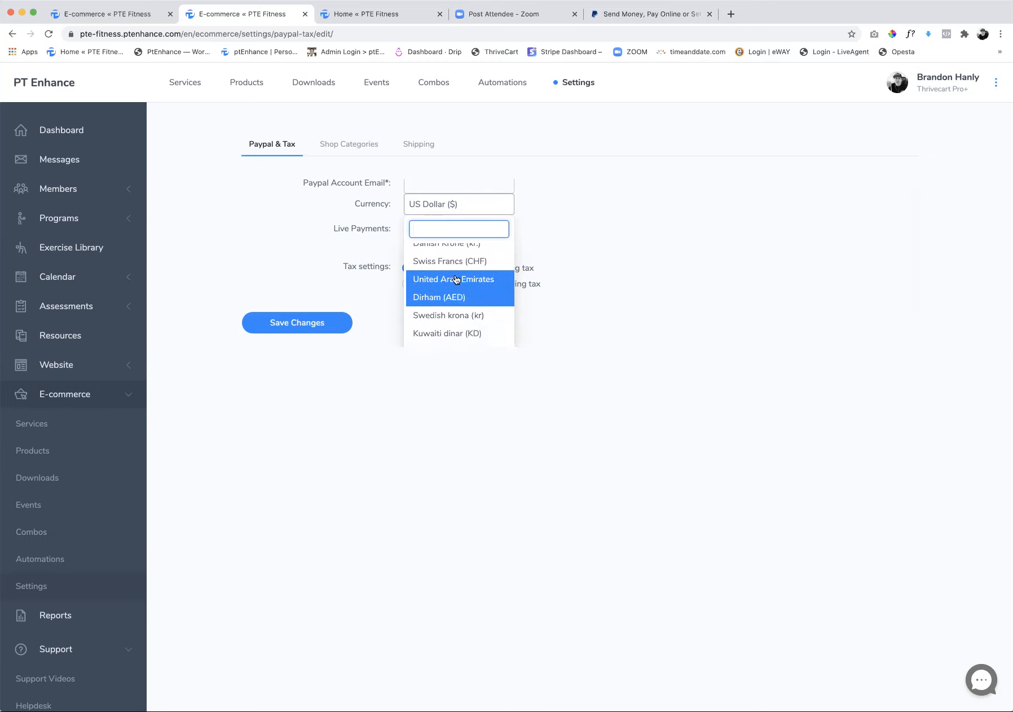
{"action": "left_click", "coordinate": [668, 226]}
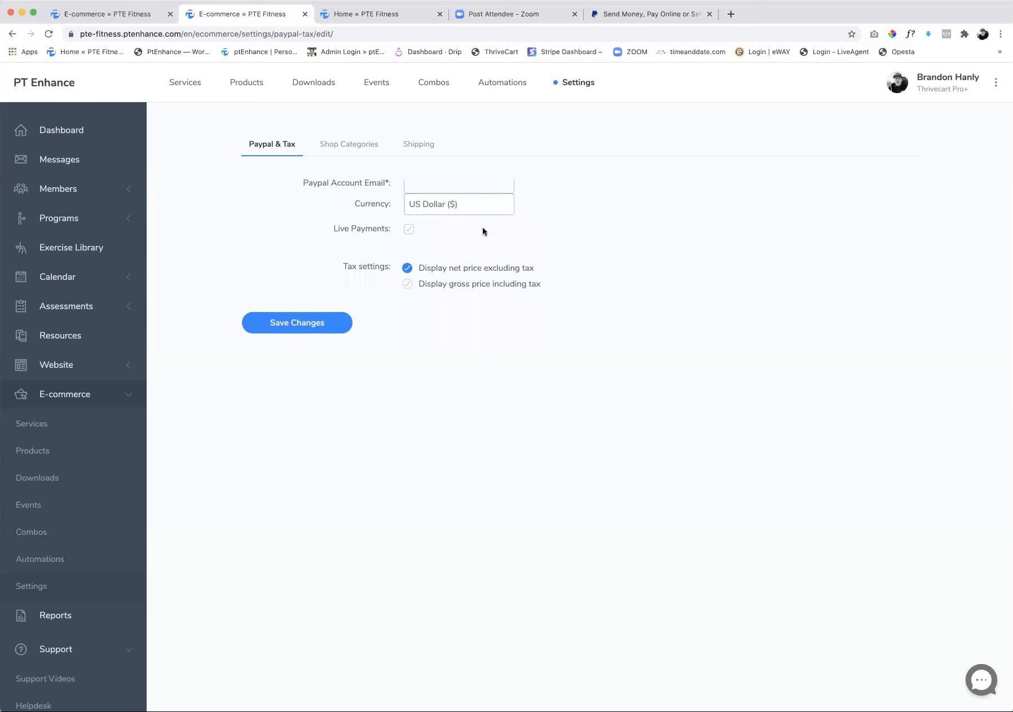
{"action": "scroll", "coordinate": [564, 249], "scroll_direction": "up", "scroll_amount": 1}
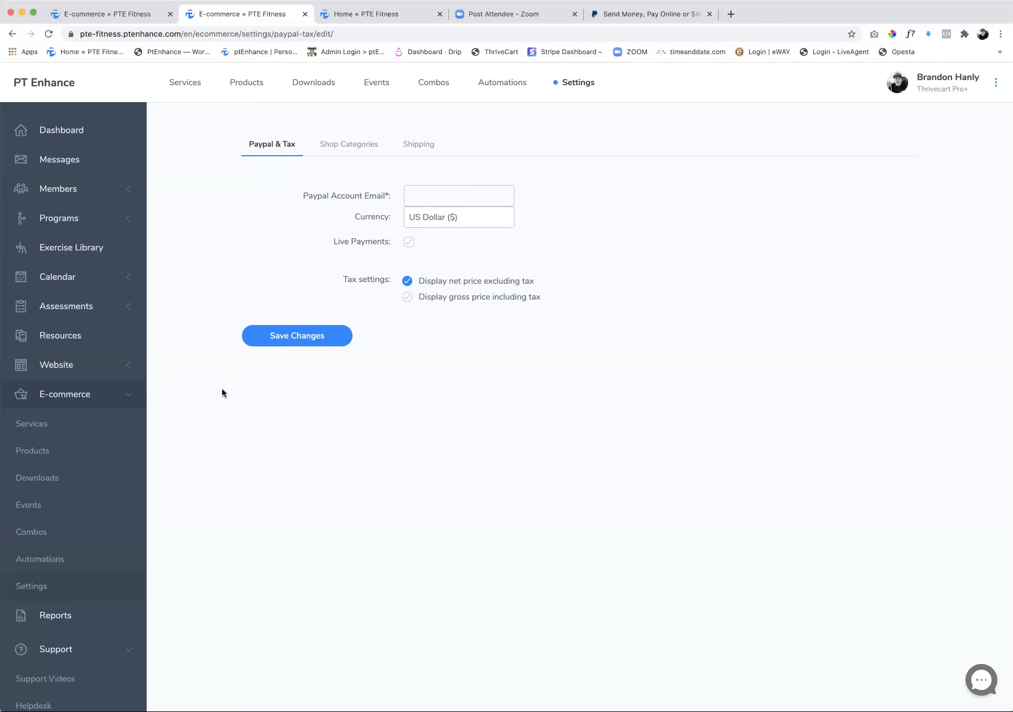
Go back to the dashboard and close the PayPal browser tab
{"action": "left_click", "coordinate": [62, 138]}
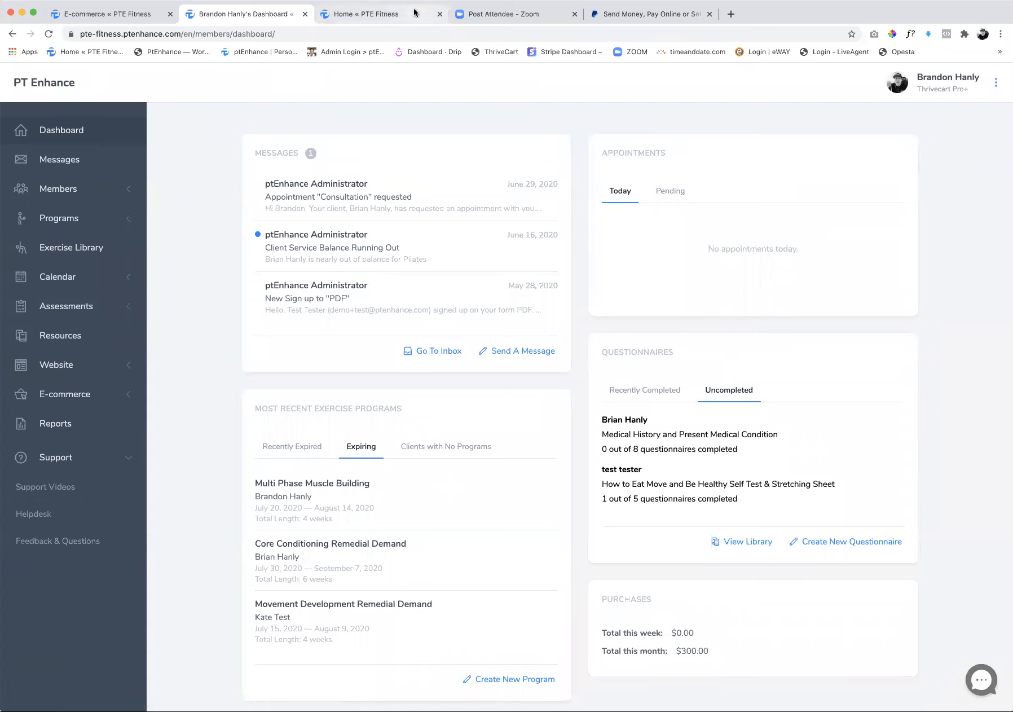
{"action": "left_click", "coordinate": [709, 14]}
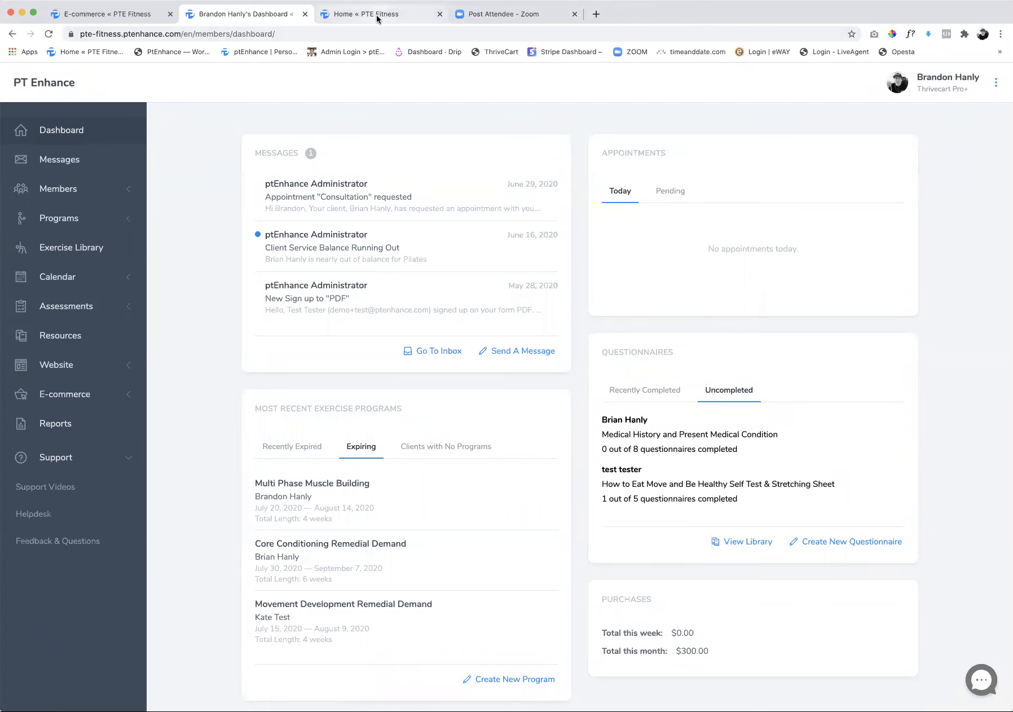
Close the PTE Fitness site preview and the E-commerce browser tabs, keeping the dashboard open
{"action": "left_click", "coordinate": [409, 18]}
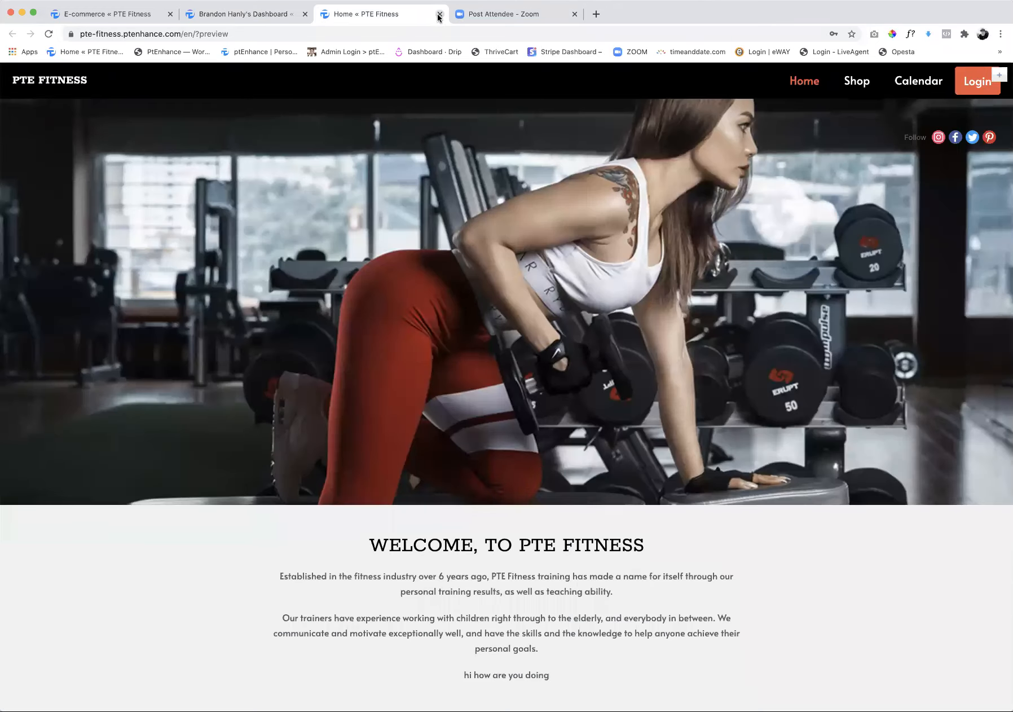
{"action": "left_click", "coordinate": [439, 15]}
{"action": "left_click", "coordinate": [244, 17]}
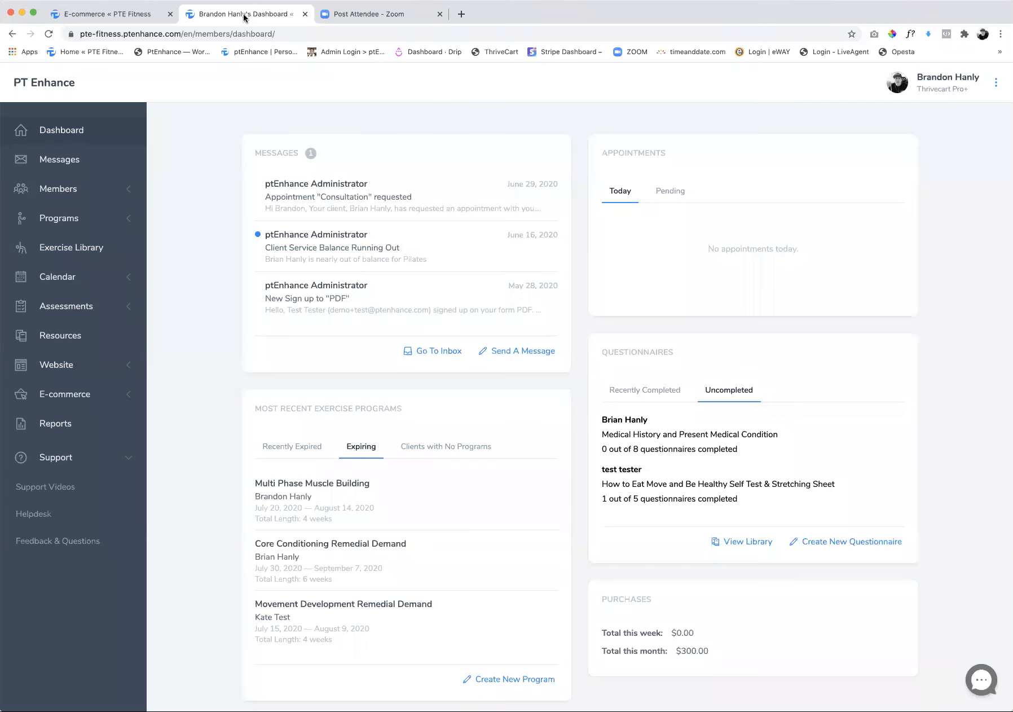
{"action": "left_click", "coordinate": [170, 14]}
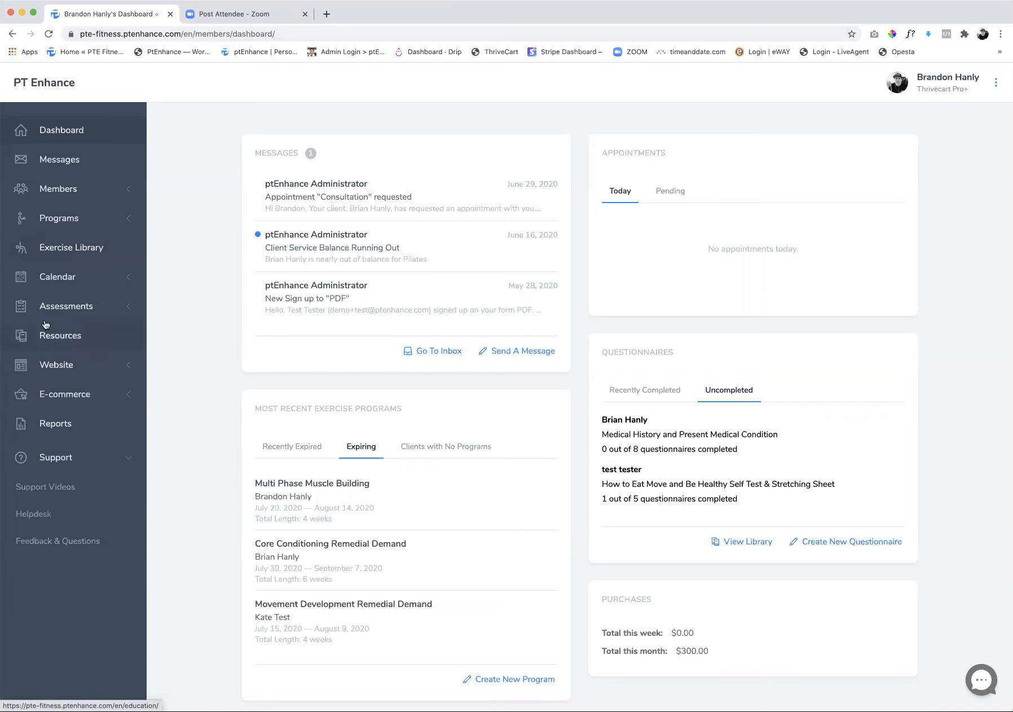
In the calendar's marketing site settings, keep the option to show the calendar in the marketing site enabled and save
{"action": "left_click", "coordinate": [60, 281]}
{"action": "left_click", "coordinate": [31, 416]}
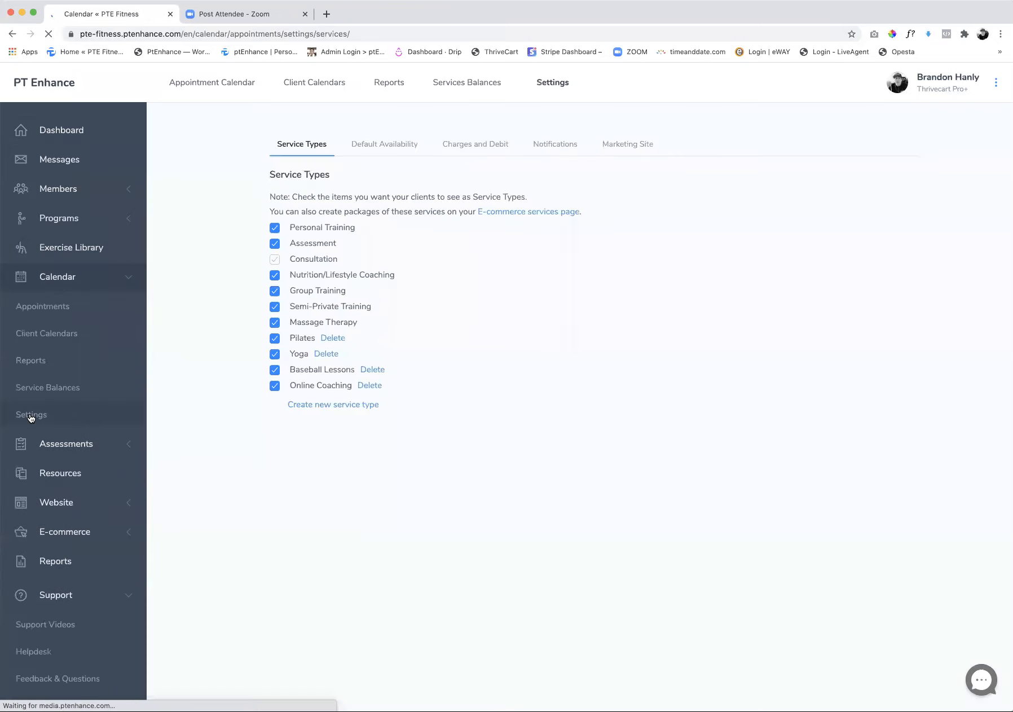
{"action": "left_click", "coordinate": [637, 147]}
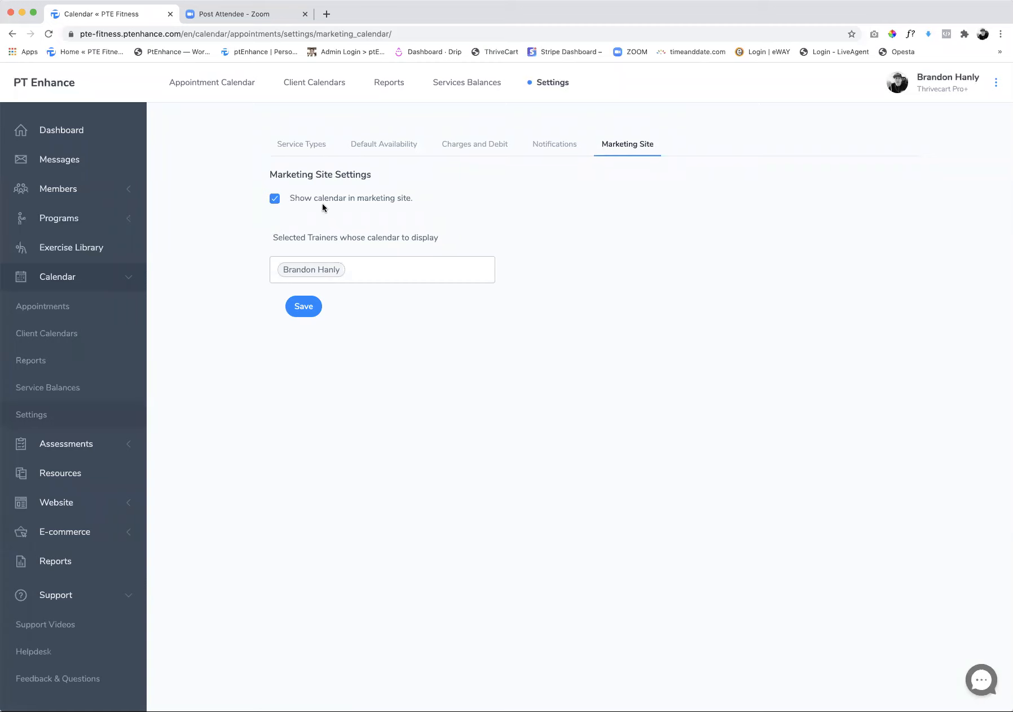
{"action": "left_click", "coordinate": [274, 198]}
{"action": "left_click", "coordinate": [274, 201]}
{"action": "left_click", "coordinate": [304, 307]}
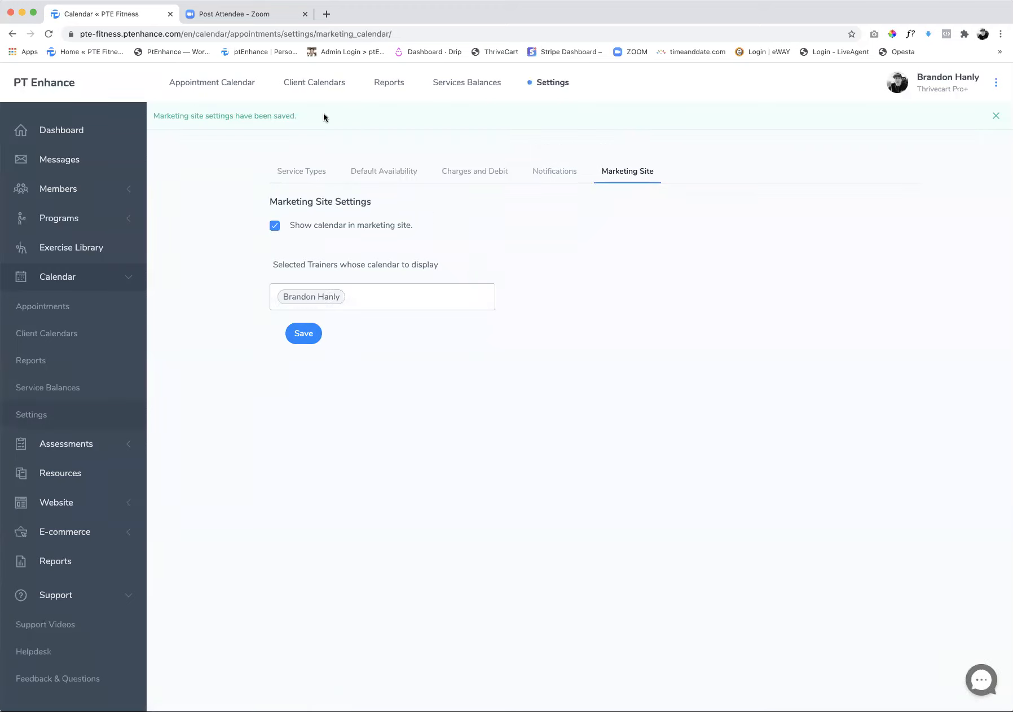
Log out to view the public home page and its navigation, and log back in to the dashboard
{"action": "left_click", "coordinate": [996, 83]}
{"action": "left_click", "coordinate": [922, 285]}
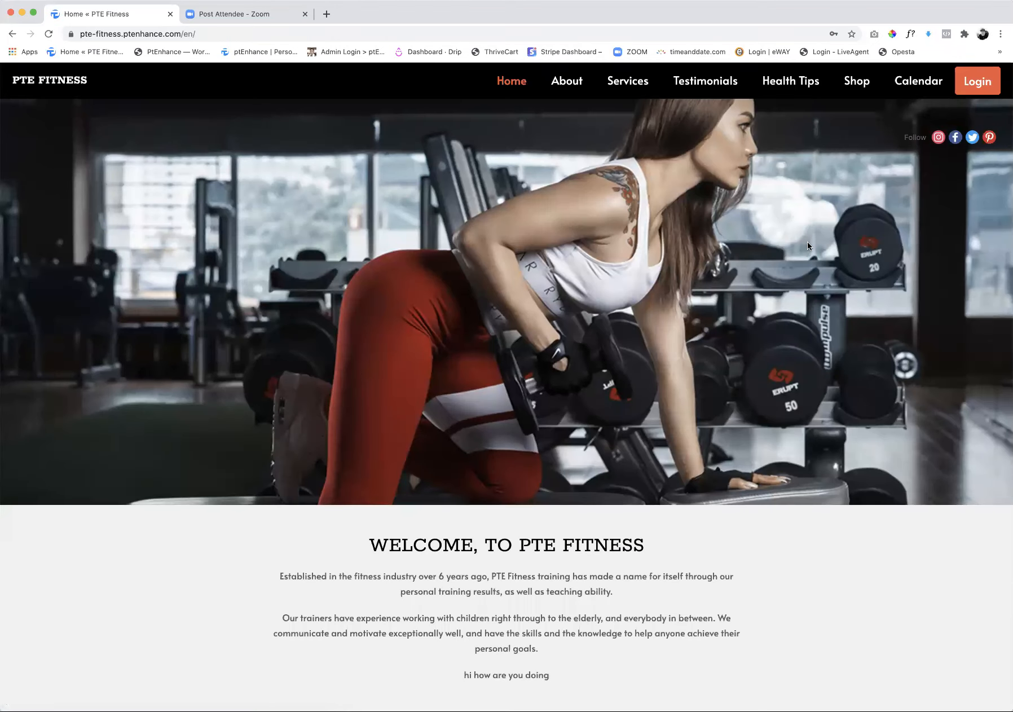
{"action": "left_click", "coordinate": [978, 81]}
{"action": "left_click", "coordinate": [664, 385]}
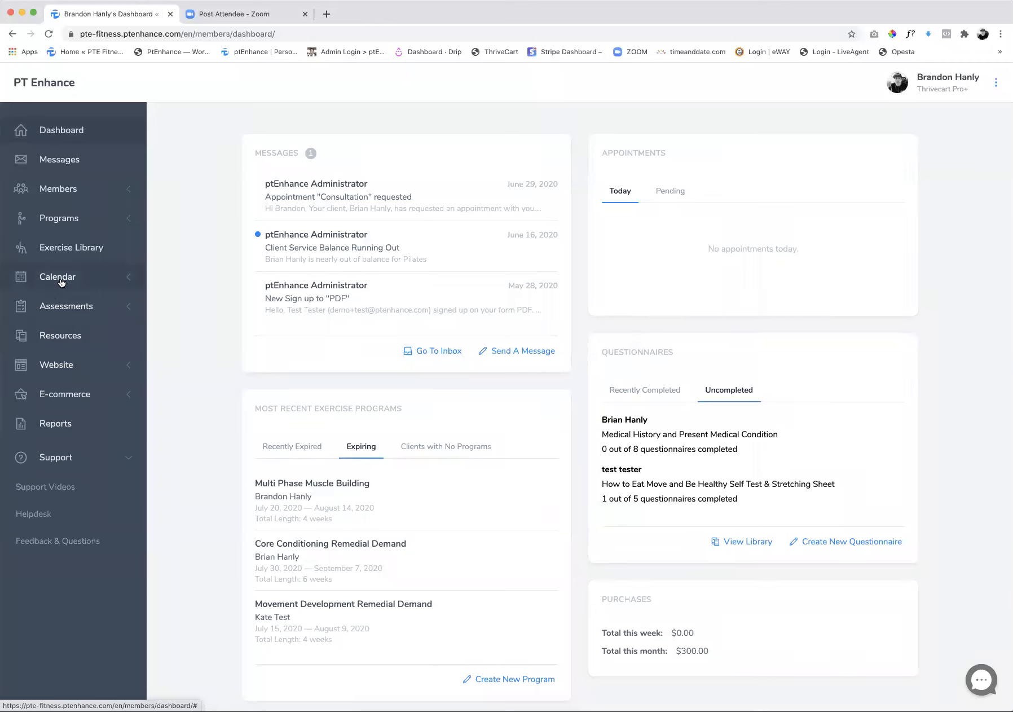
View the trainer calendar on the public PTE Fitness website in a new browser tab while logged out
{"action": "left_click", "coordinate": [326, 14]}
{"action": "left_click", "coordinate": [86, 52]}
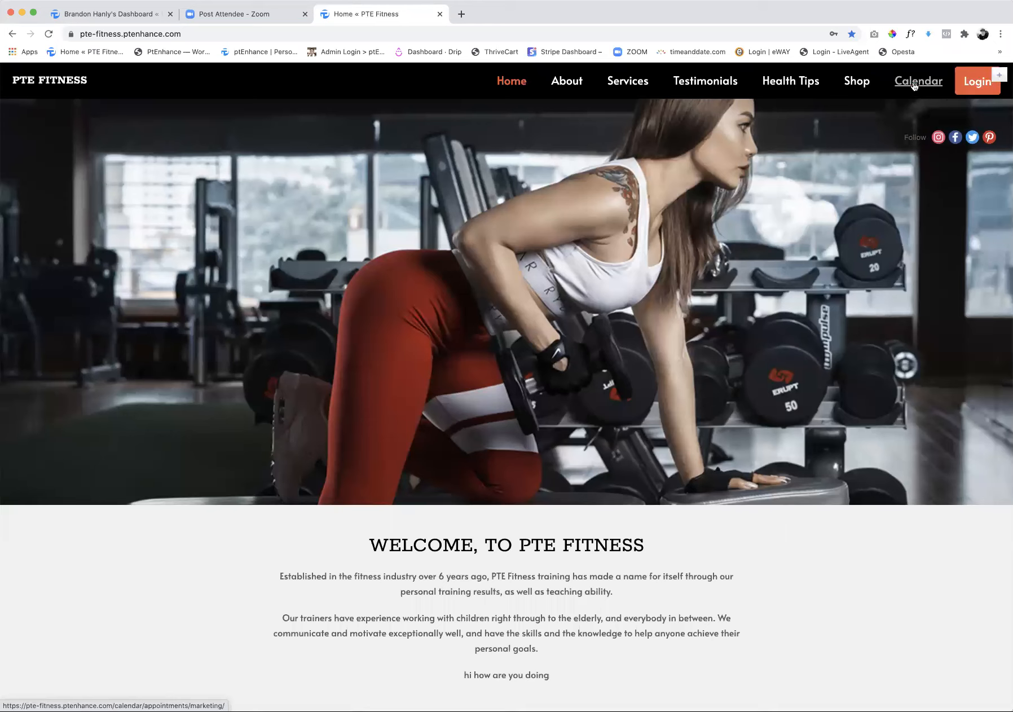
{"action": "left_click", "coordinate": [915, 86]}
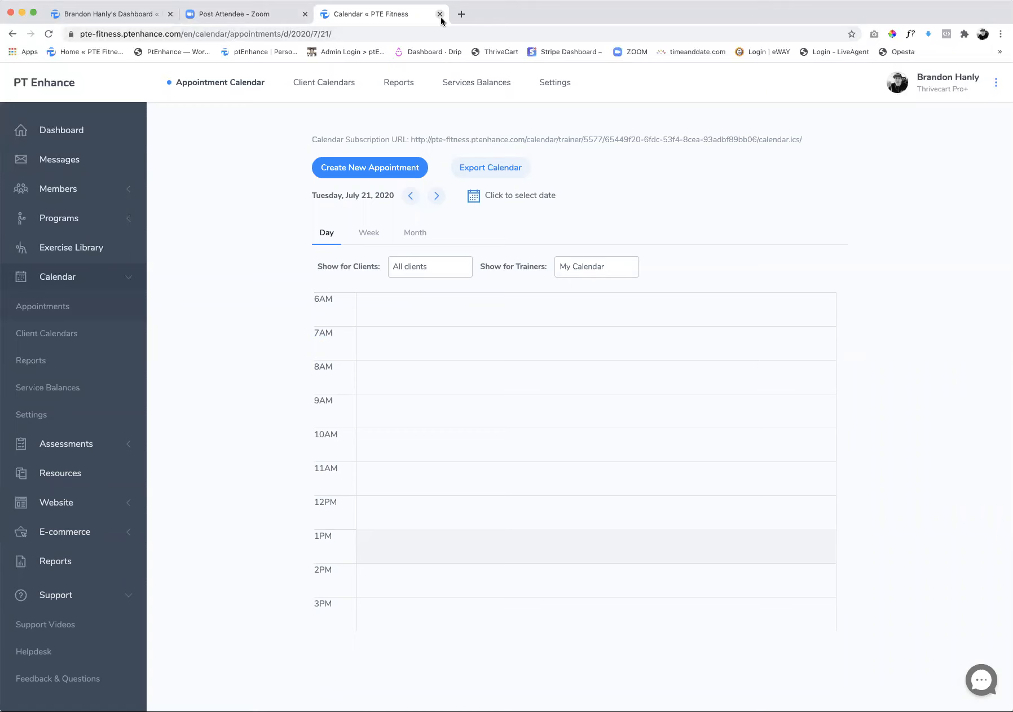
{"action": "left_click", "coordinate": [996, 83]}
{"action": "left_click", "coordinate": [923, 285]}
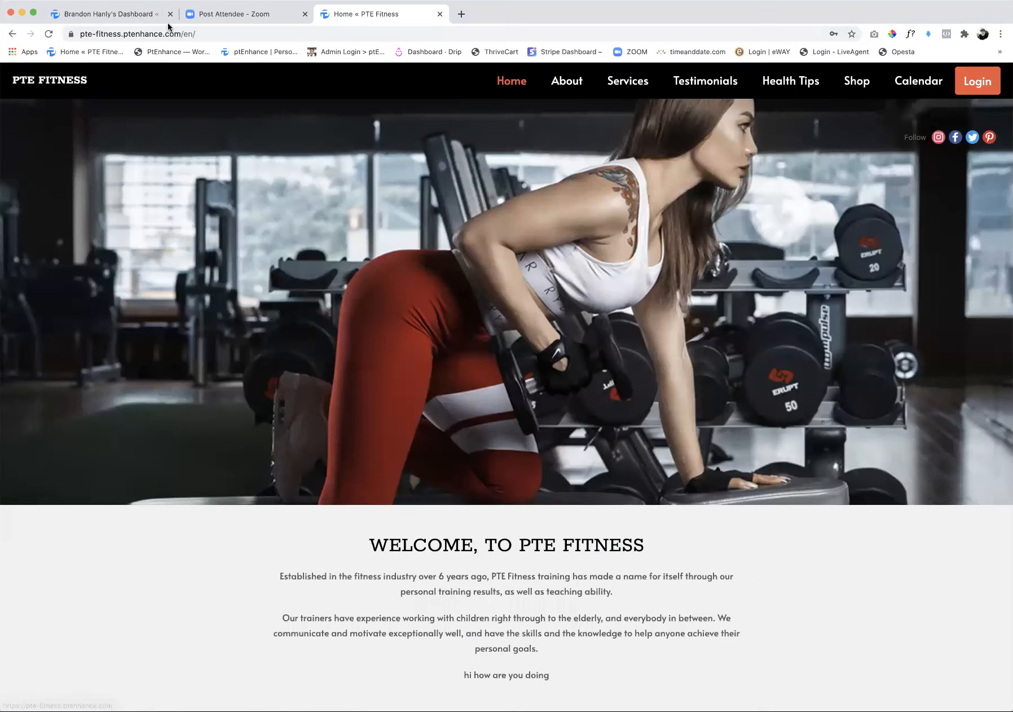
{"action": "left_click", "coordinate": [921, 85]}
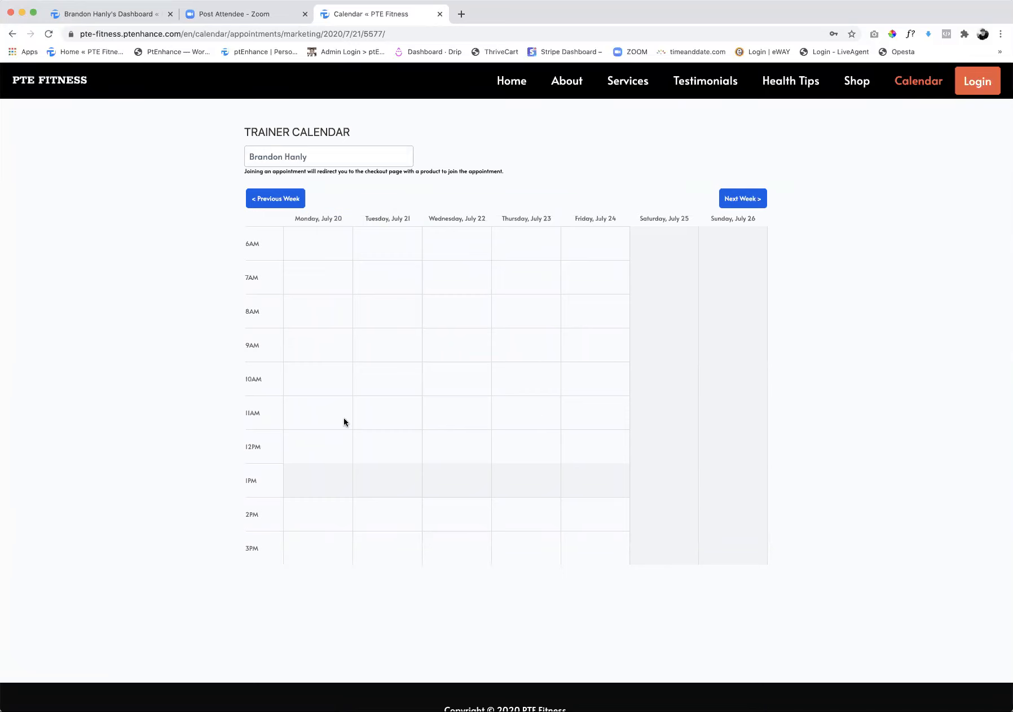
{"action": "scroll", "coordinate": [572, 369], "scroll_direction": "down", "scroll_amount": 3}
{"action": "scroll", "coordinate": [572, 369], "scroll_direction": "up", "scroll_amount": 3}
Log back in to the dashboard and open the calendar's appointments page
{"action": "left_click", "coordinate": [978, 90]}
{"action": "left_click", "coordinate": [621, 384]}
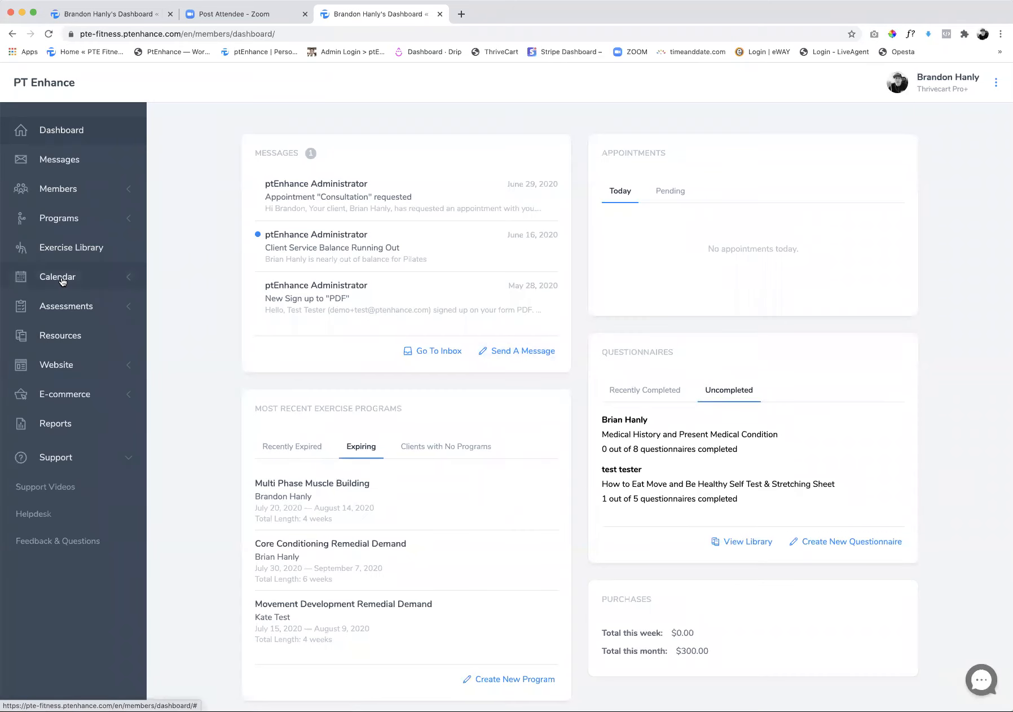
{"action": "left_click", "coordinate": [63, 276]}
{"action": "left_click", "coordinate": [49, 307]}
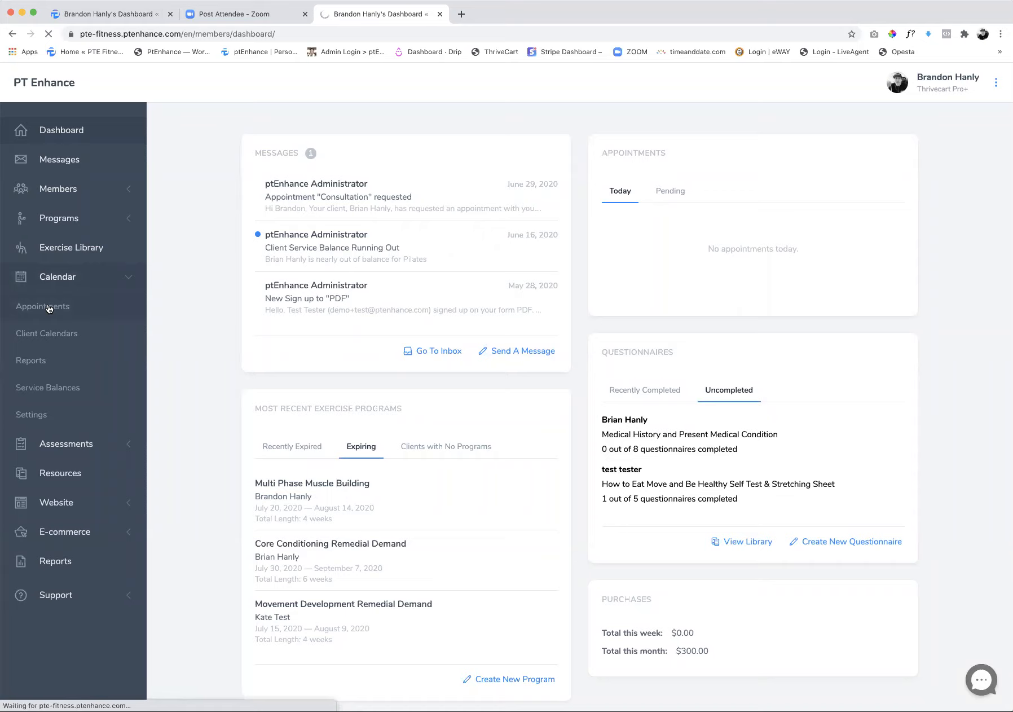
Start a new standard appointment on the trainer's calendar with the service type Nutrition/Lifestyle Coaching
{"action": "left_click", "coordinate": [390, 167]}
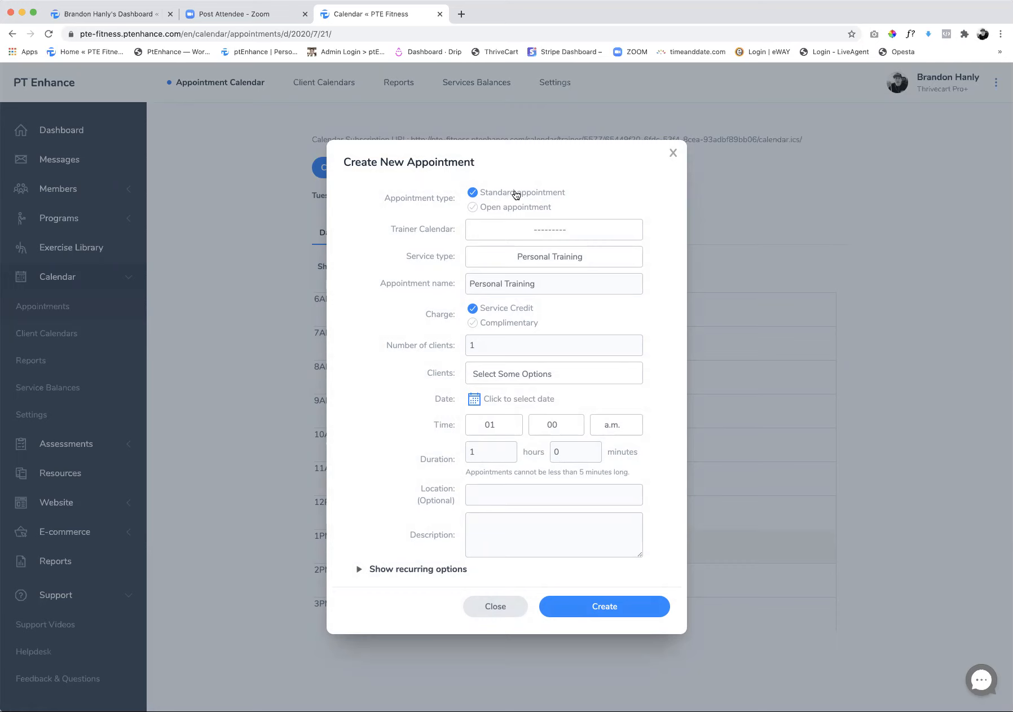
{"action": "left_click", "coordinate": [507, 230]}
{"action": "left_click", "coordinate": [528, 302]}
{"action": "left_click", "coordinate": [533, 260]}
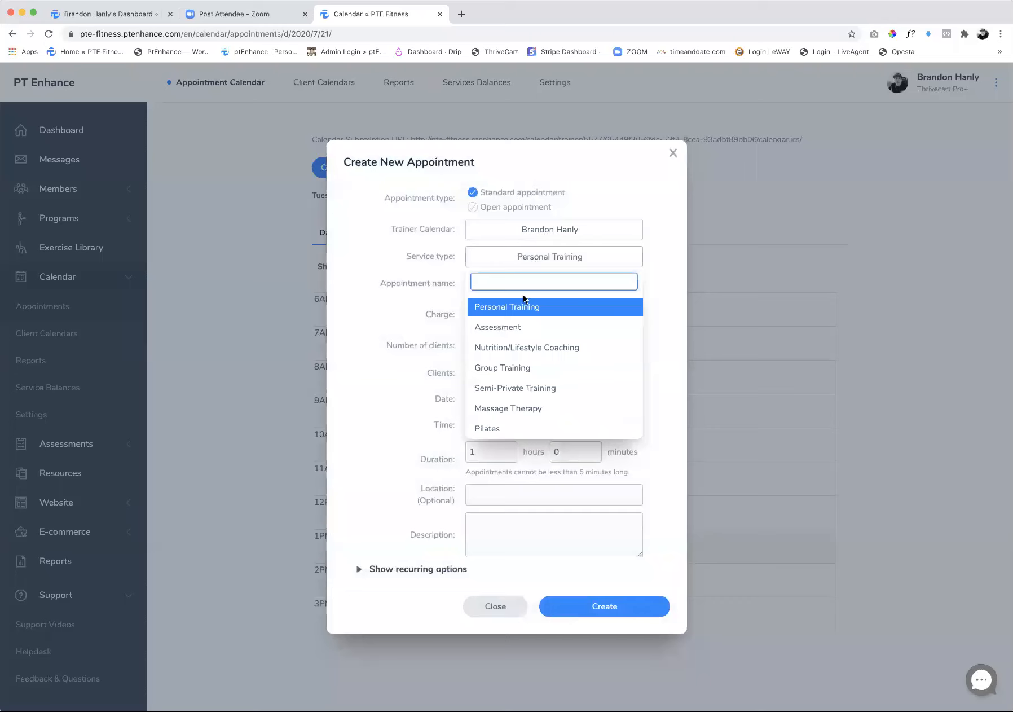
{"action": "left_click", "coordinate": [515, 328]}
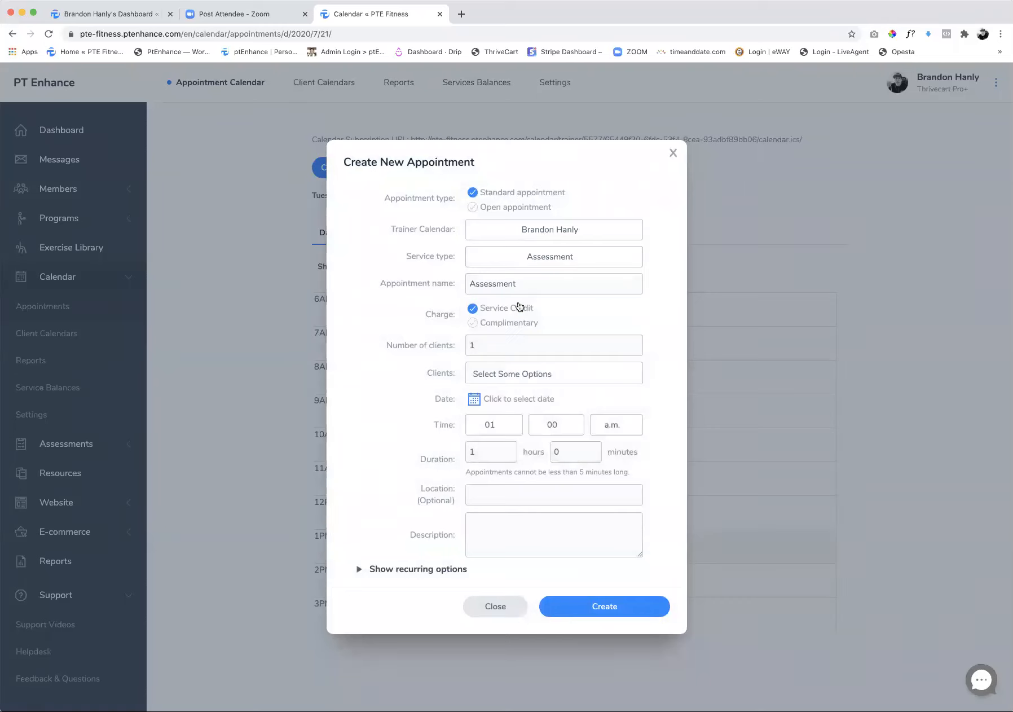
{"action": "left_click", "coordinate": [541, 270]}
{"action": "left_click", "coordinate": [545, 347]}
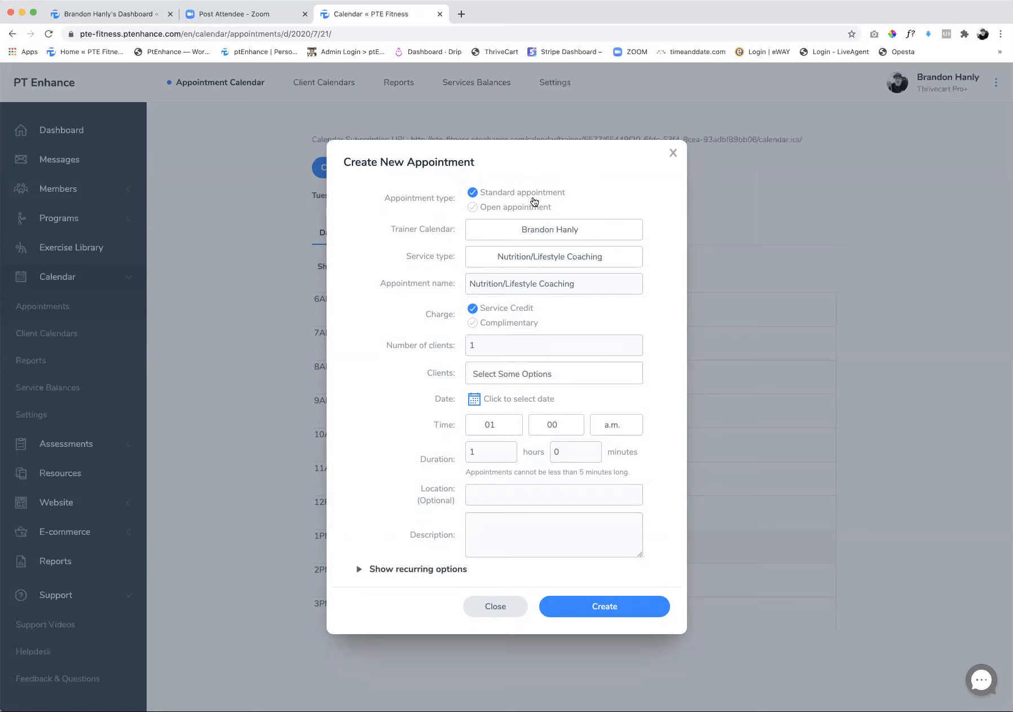
Add the third listed client to the appointment and set the charge to Complimentary
{"action": "left_click", "coordinate": [507, 371]}
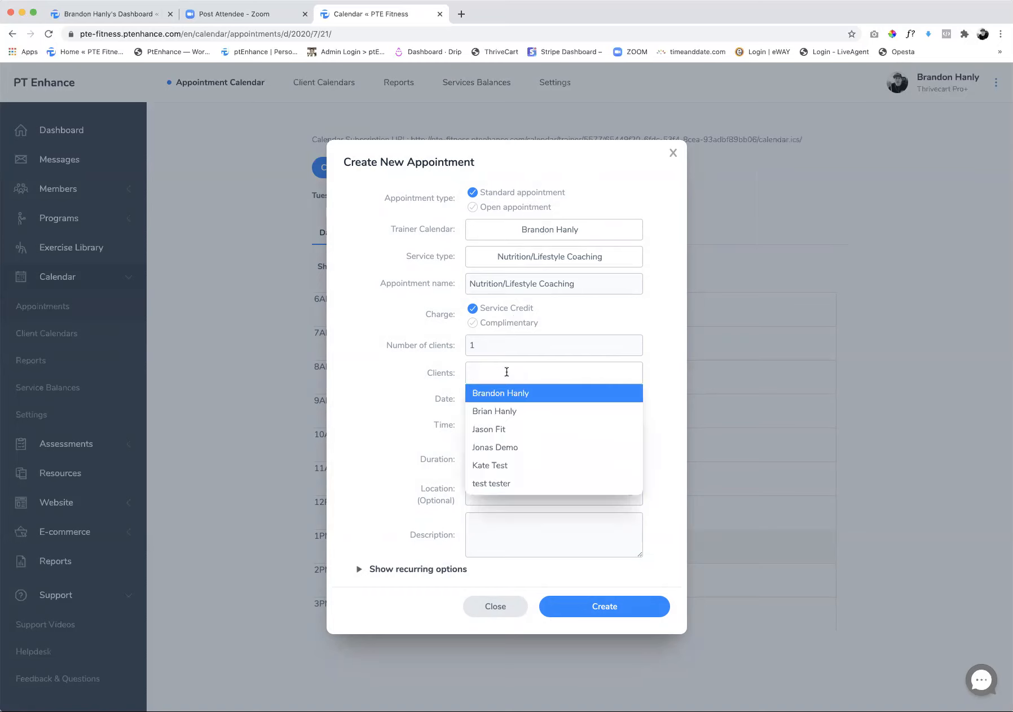
{"action": "left_click", "coordinate": [498, 429]}
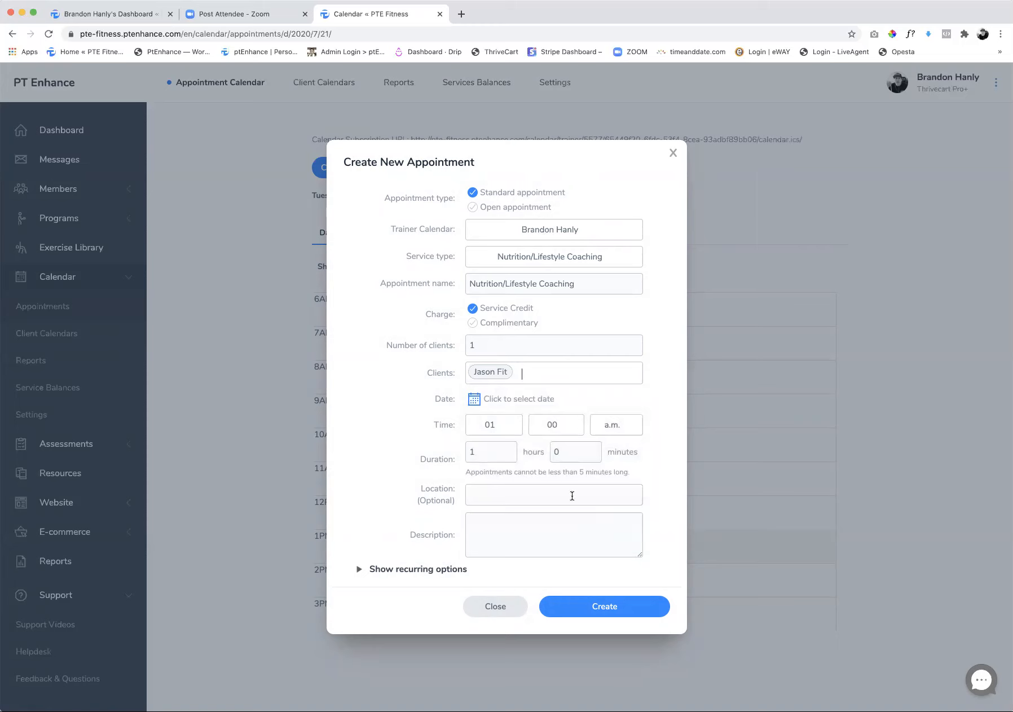
{"action": "left_click", "coordinate": [483, 375]}
{"action": "left_click", "coordinate": [474, 324]}
Schedule the coaching appointment for 07/21/2020 at 10:00 a.m. and create it
{"action": "left_click", "coordinate": [484, 402]}
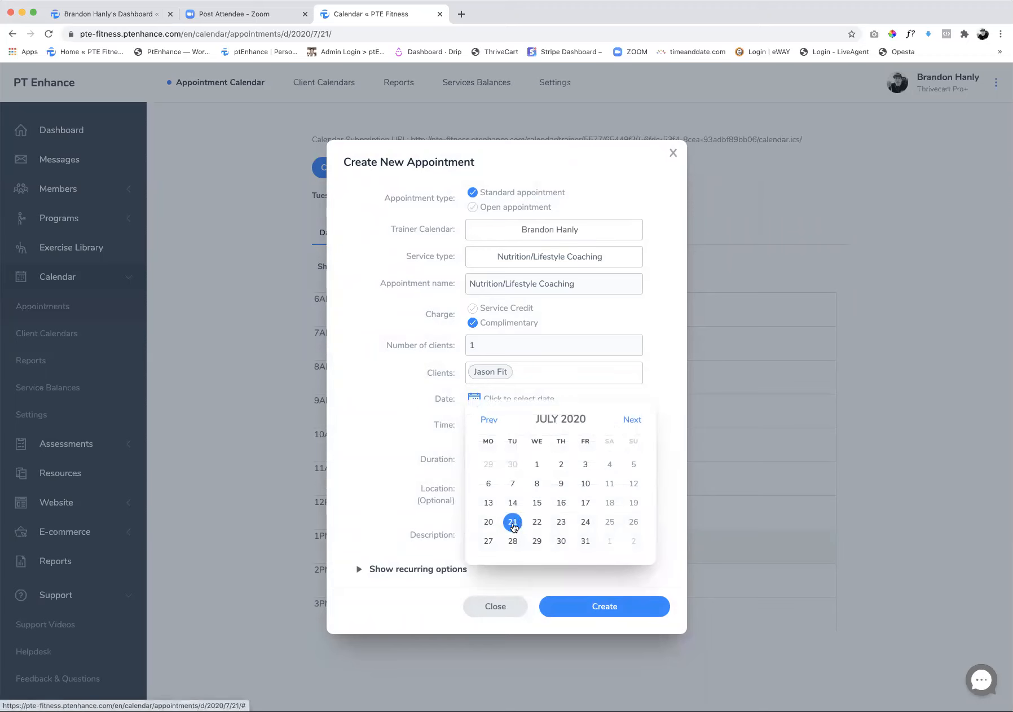
{"action": "left_click", "coordinate": [513, 522]}
{"action": "left_click", "coordinate": [492, 451]}
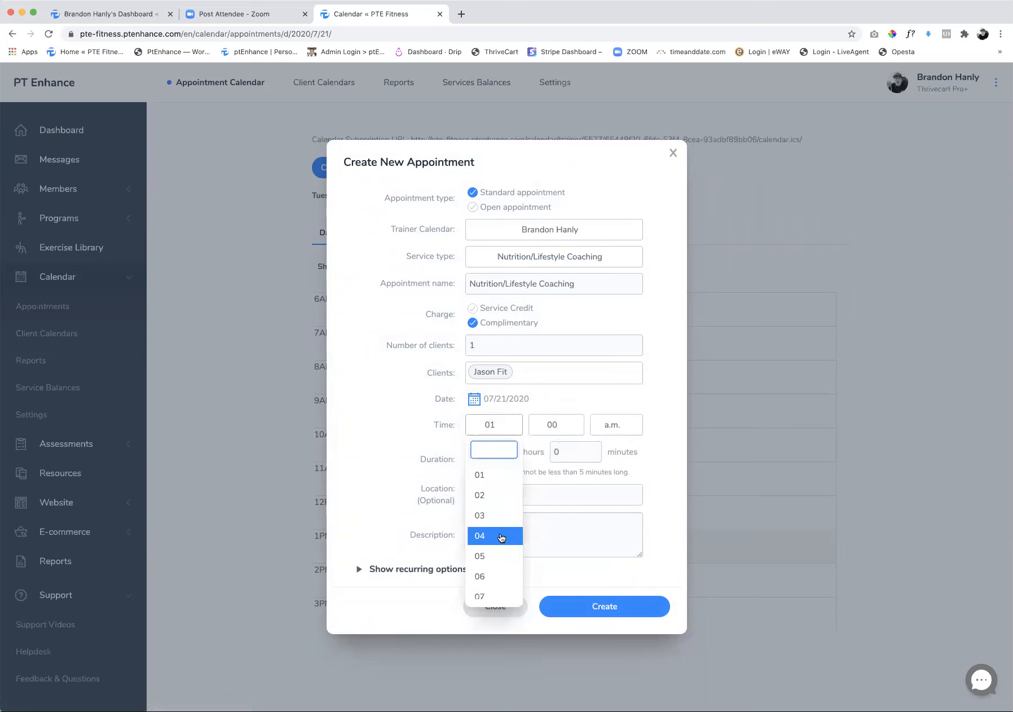
{"action": "scroll", "coordinate": [501, 537], "scroll_direction": "down", "scroll_amount": 3}
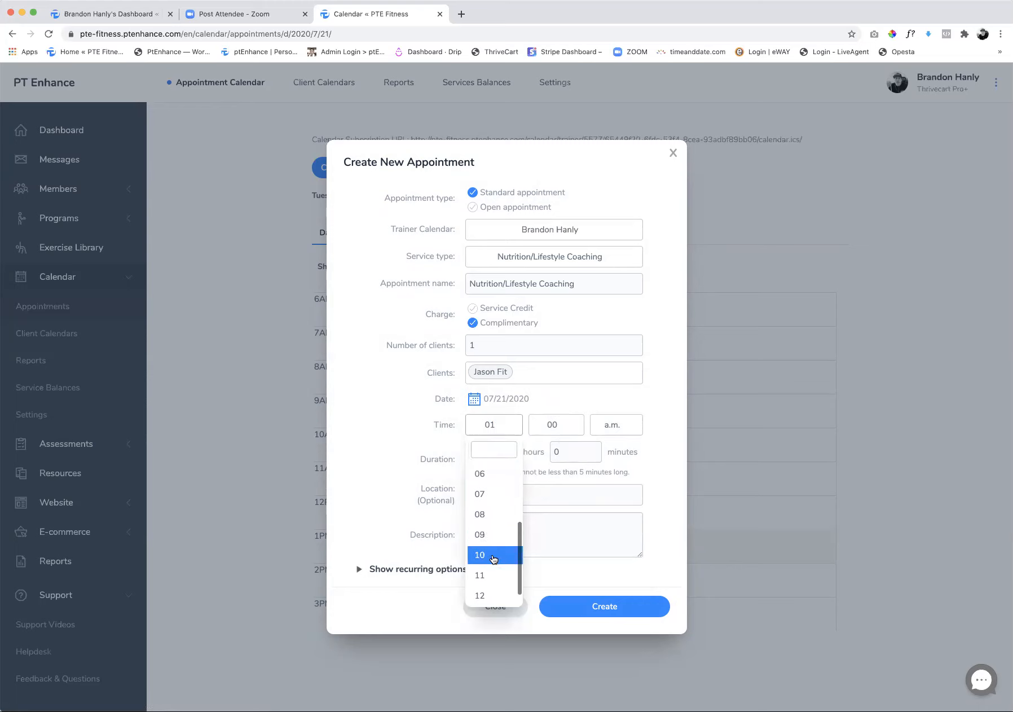
{"action": "left_click", "coordinate": [501, 553]}
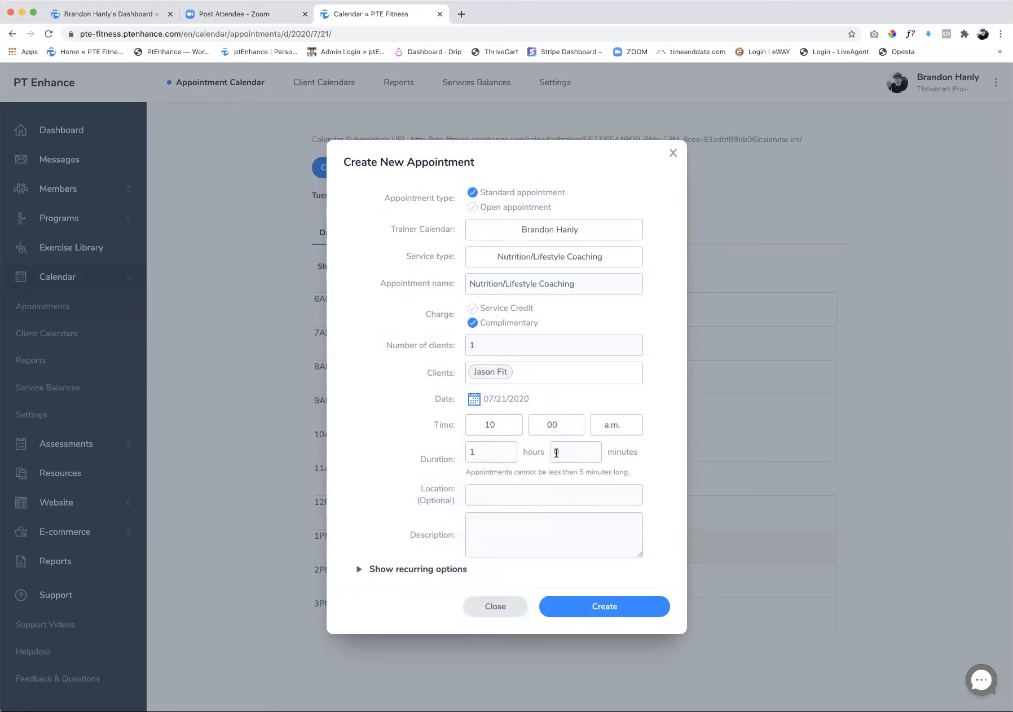
{"action": "left_click", "coordinate": [604, 609]}
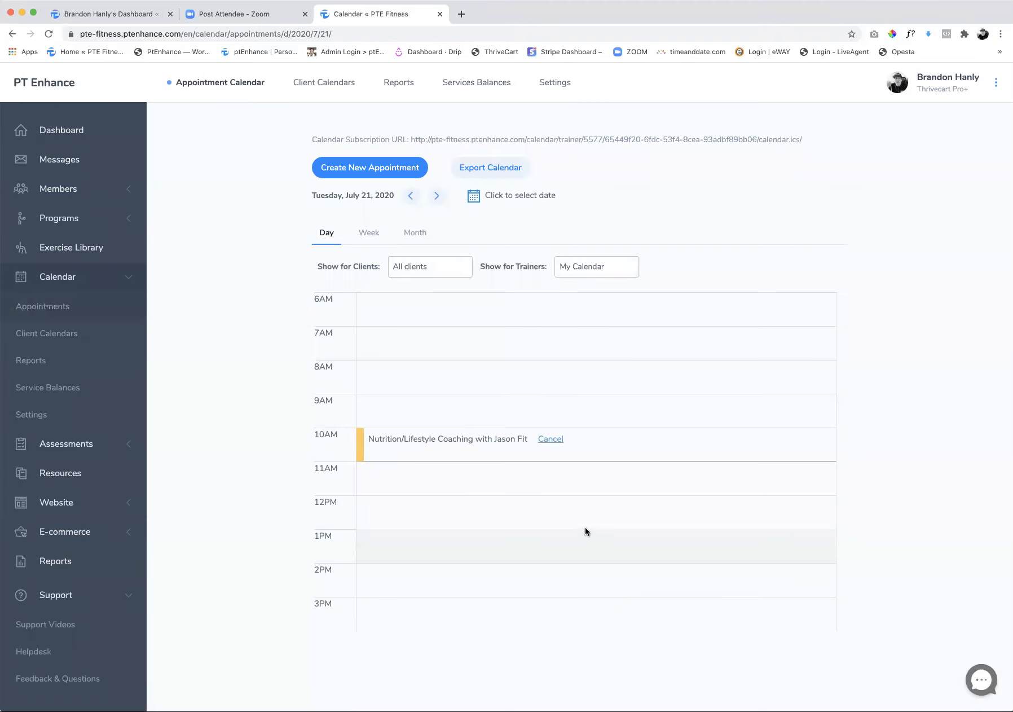
Start another new appointment as an open appointment on the trainer's calendar
{"action": "left_click", "coordinate": [376, 170]}
{"action": "left_click", "coordinate": [473, 208]}
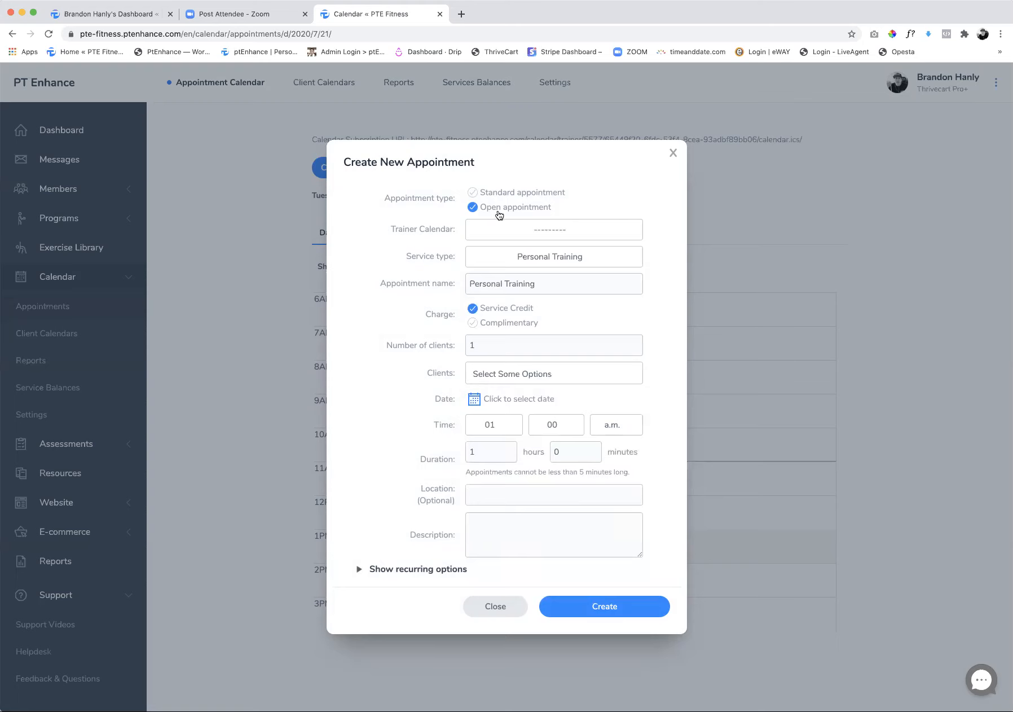
{"action": "left_click", "coordinate": [533, 230]}
{"action": "left_click", "coordinate": [533, 303]}
{"action": "left_click", "coordinate": [510, 233]}
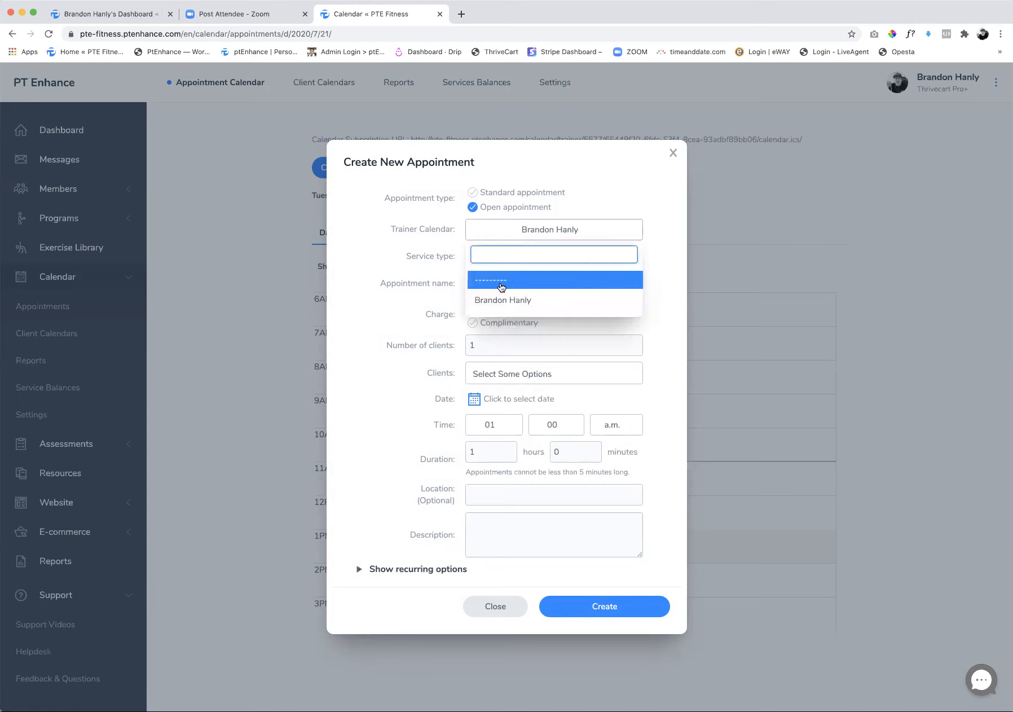
{"action": "left_click", "coordinate": [508, 303]}
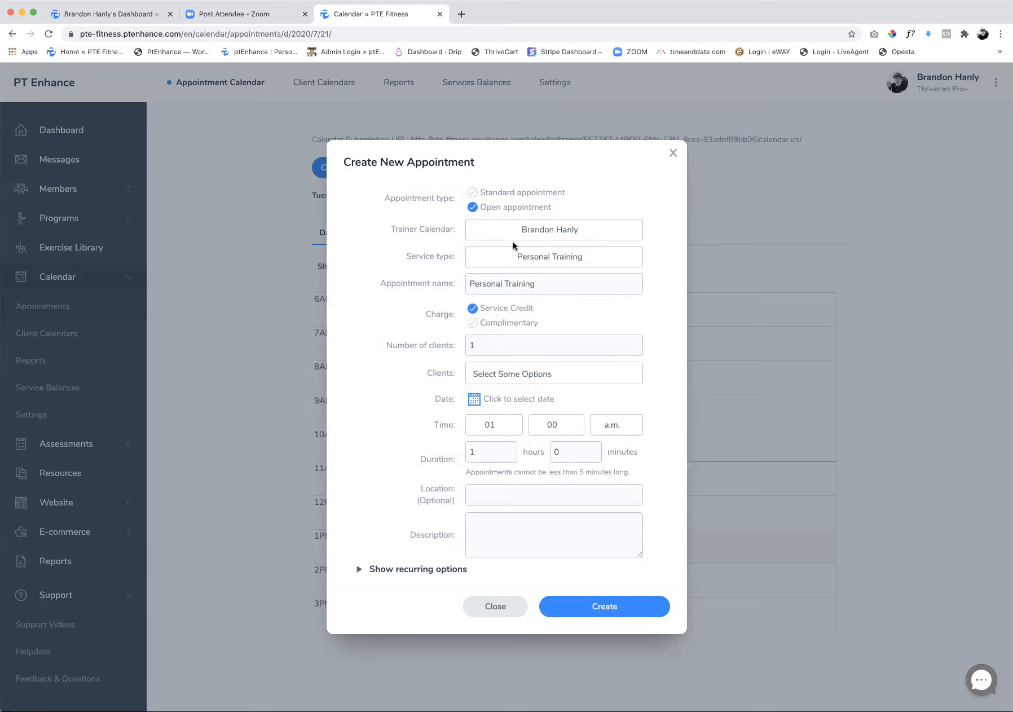
Set the open appointment's service type to Assessment and its charge to Complimentary
{"action": "left_click", "coordinate": [501, 258]}
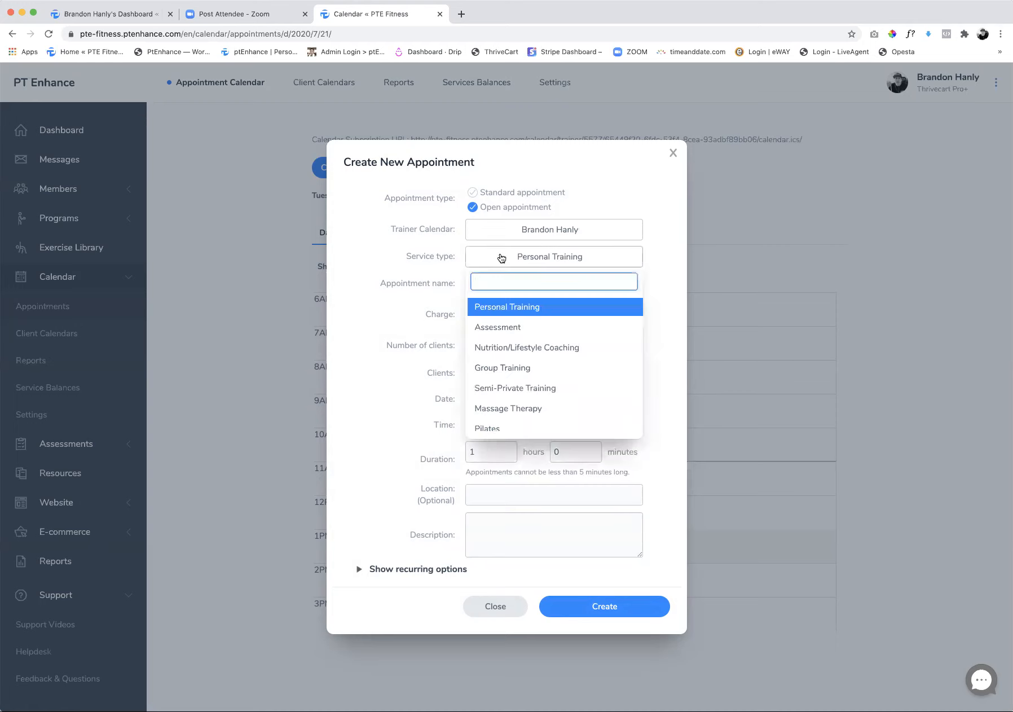
{"action": "left_click", "coordinate": [515, 307]}
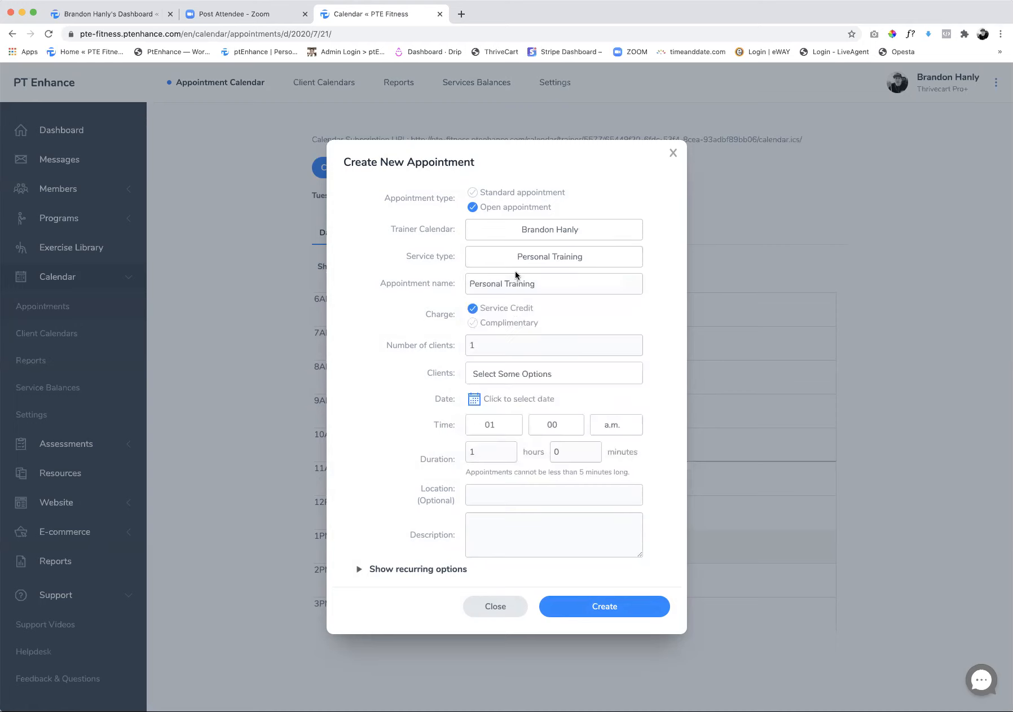
{"action": "left_click", "coordinate": [545, 268]}
{"action": "scroll", "coordinate": [523, 370], "scroll_direction": "down", "scroll_amount": 2}
{"action": "scroll", "coordinate": [523, 369], "scroll_direction": "down", "scroll_amount": 2}
{"action": "scroll", "coordinate": [522, 367], "scroll_direction": "up", "scroll_amount": 1}
{"action": "scroll", "coordinate": [521, 367], "scroll_direction": "up", "scroll_amount": 4}
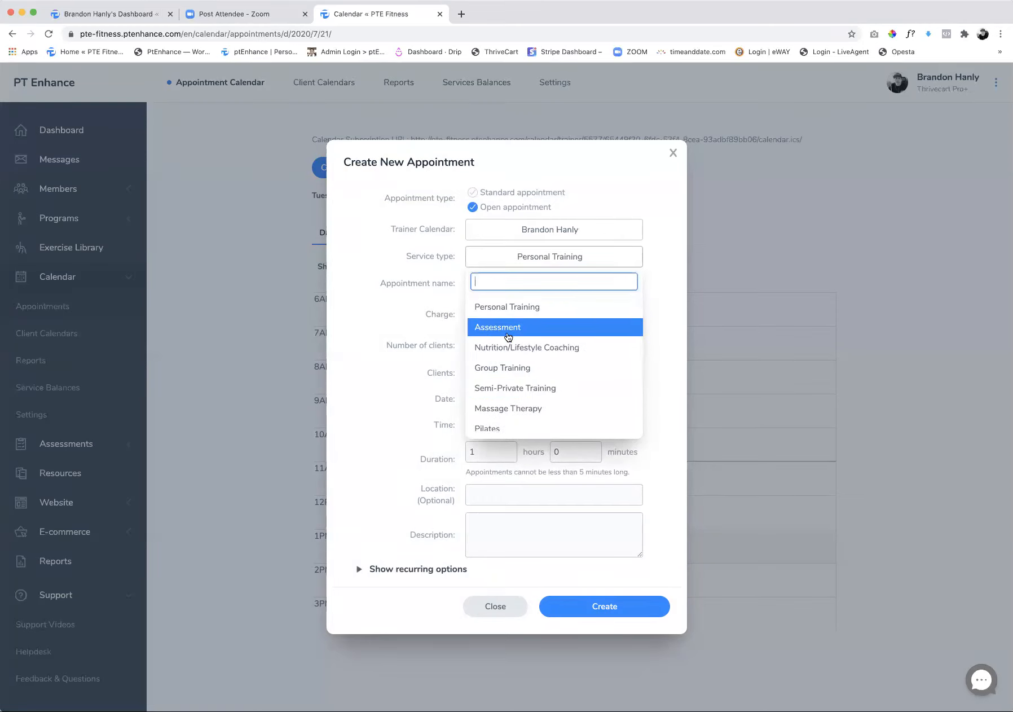
{"action": "left_click", "coordinate": [509, 335]}
{"action": "left_click", "coordinate": [474, 325]}
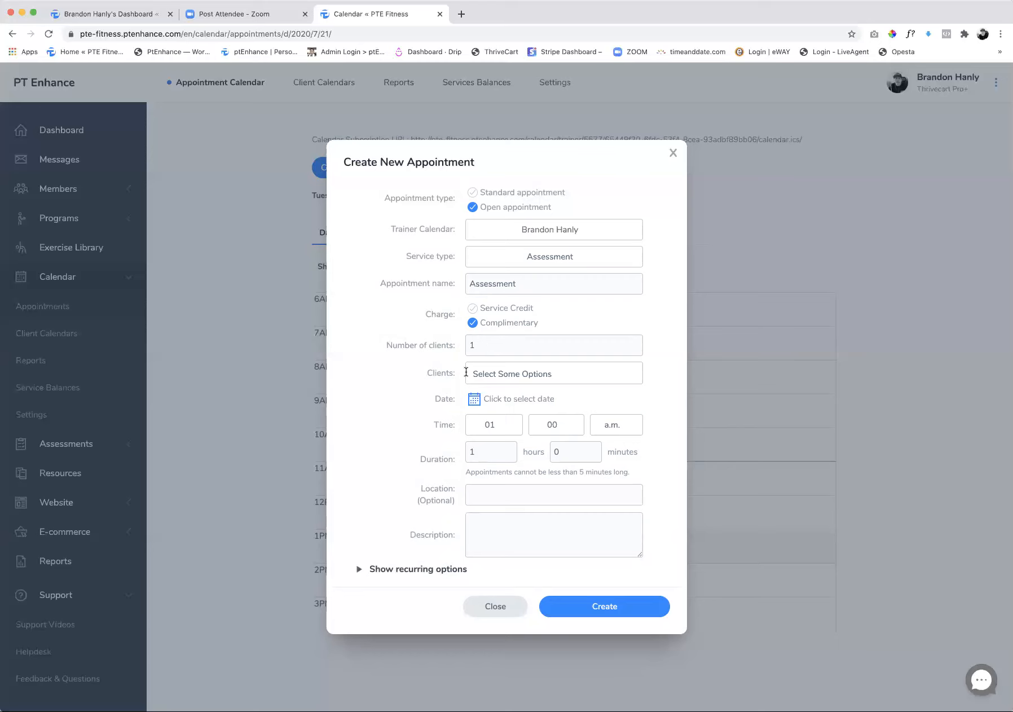
Set the open appointment's date to 07/21/2020 and its start time to 11:00 a.m
{"action": "scroll", "coordinate": [515, 375], "scroll_direction": "down", "scroll_amount": 1}
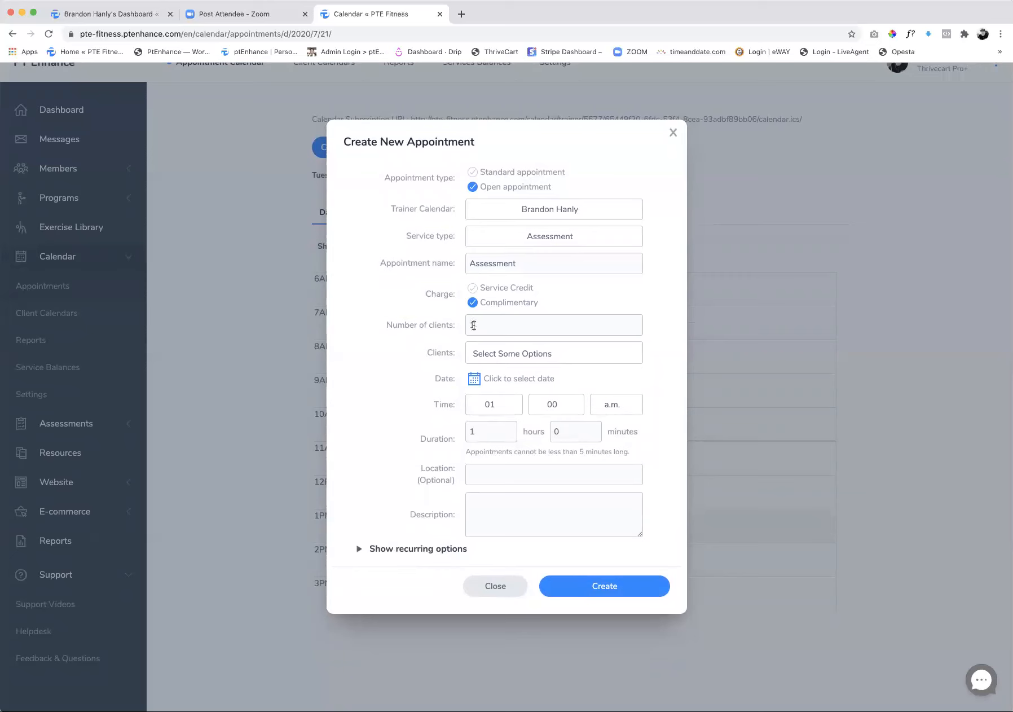
{"action": "left_click", "coordinate": [476, 380]}
{"action": "left_click", "coordinate": [515, 506]}
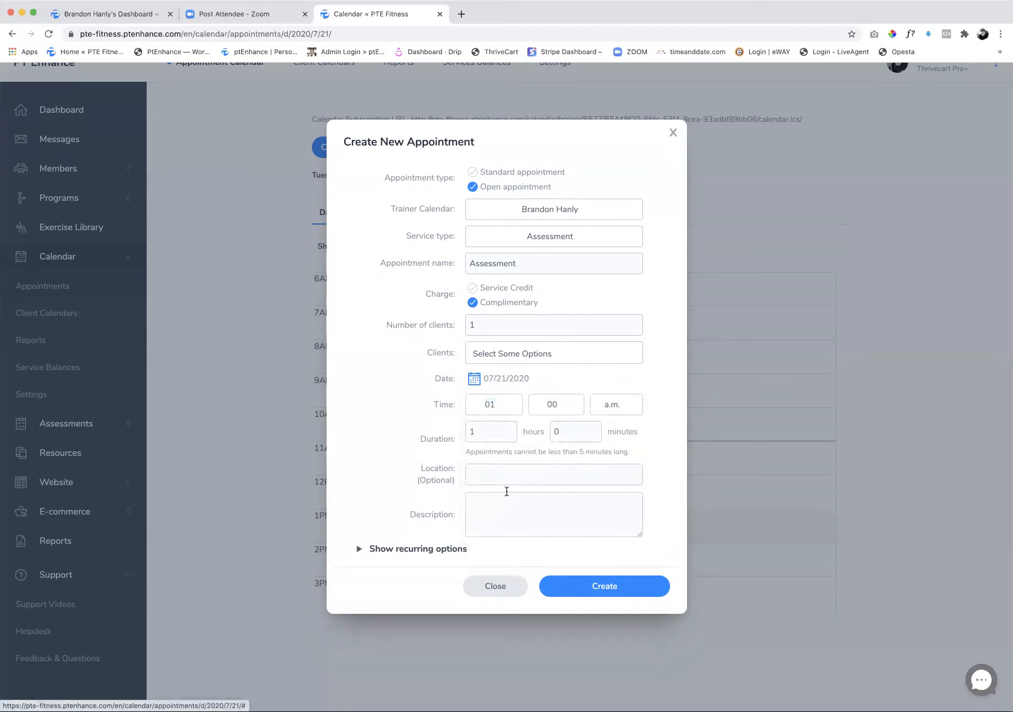
{"action": "left_click", "coordinate": [500, 407]}
{"action": "scroll", "coordinate": [497, 519], "scroll_direction": "down", "scroll_amount": 3}
{"action": "left_click", "coordinate": [499, 546]}
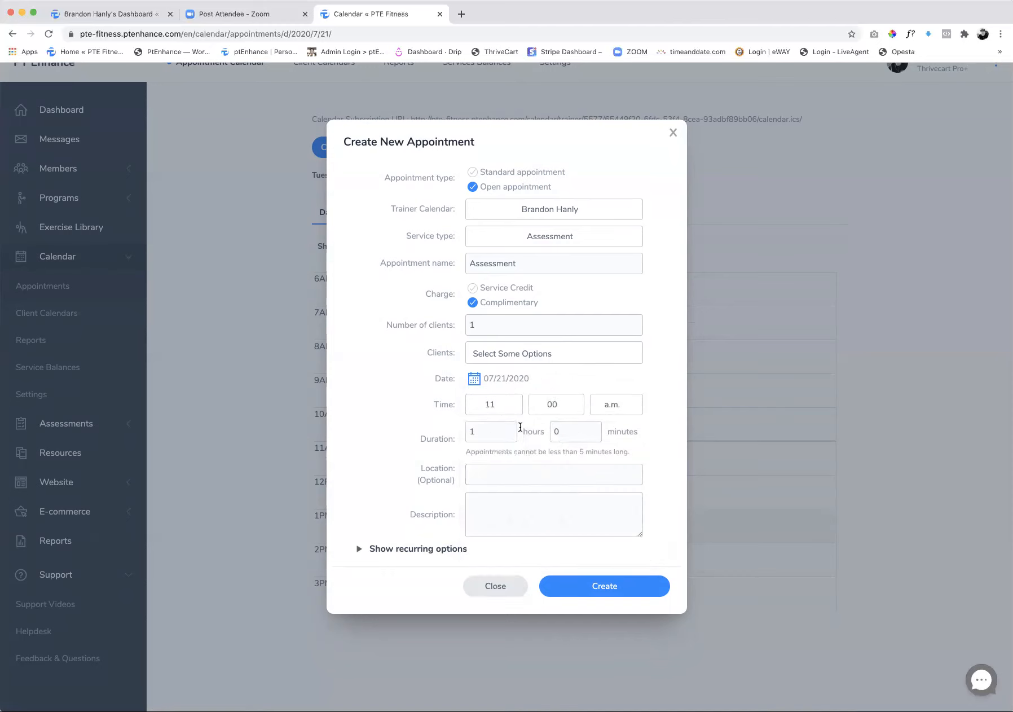
Create the open Assessment appointment and check it on the day calendar
{"action": "left_click", "coordinate": [585, 593]}
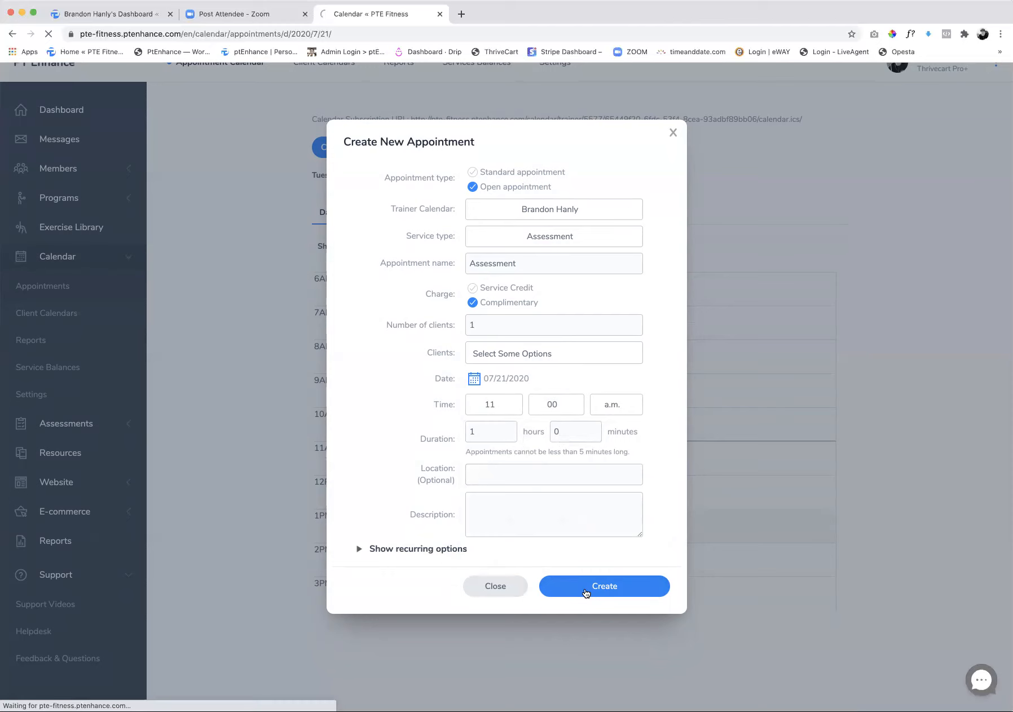
{"action": "scroll", "coordinate": [378, 192], "scroll_direction": "up", "scroll_amount": 5}
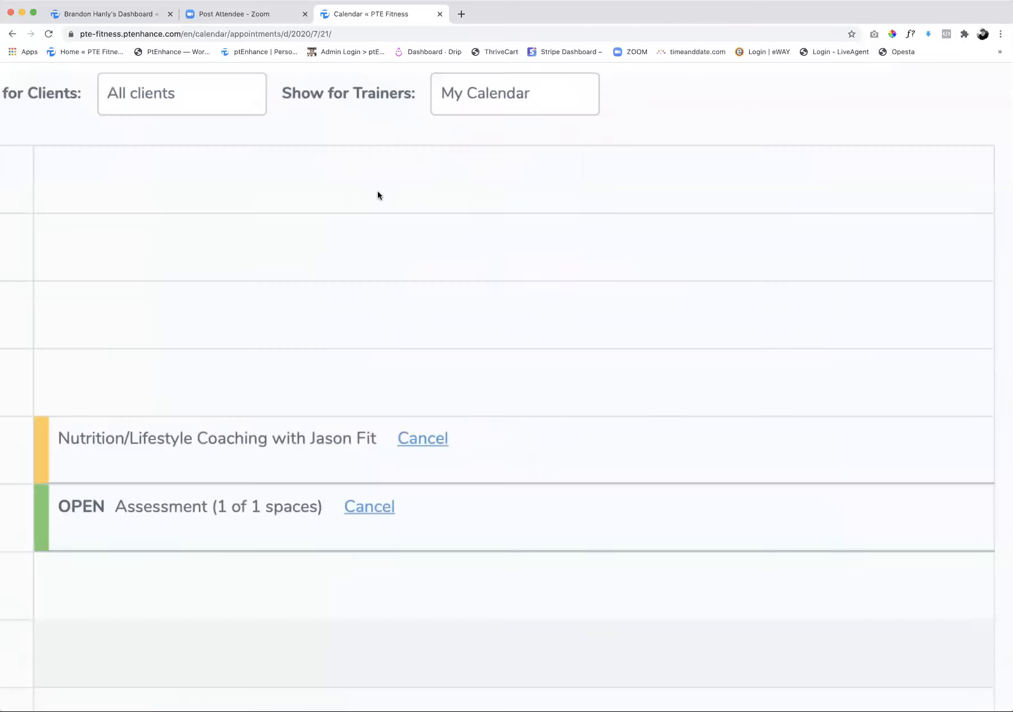
{"action": "scroll", "coordinate": [476, 282], "scroll_direction": "down", "scroll_amount": 5}
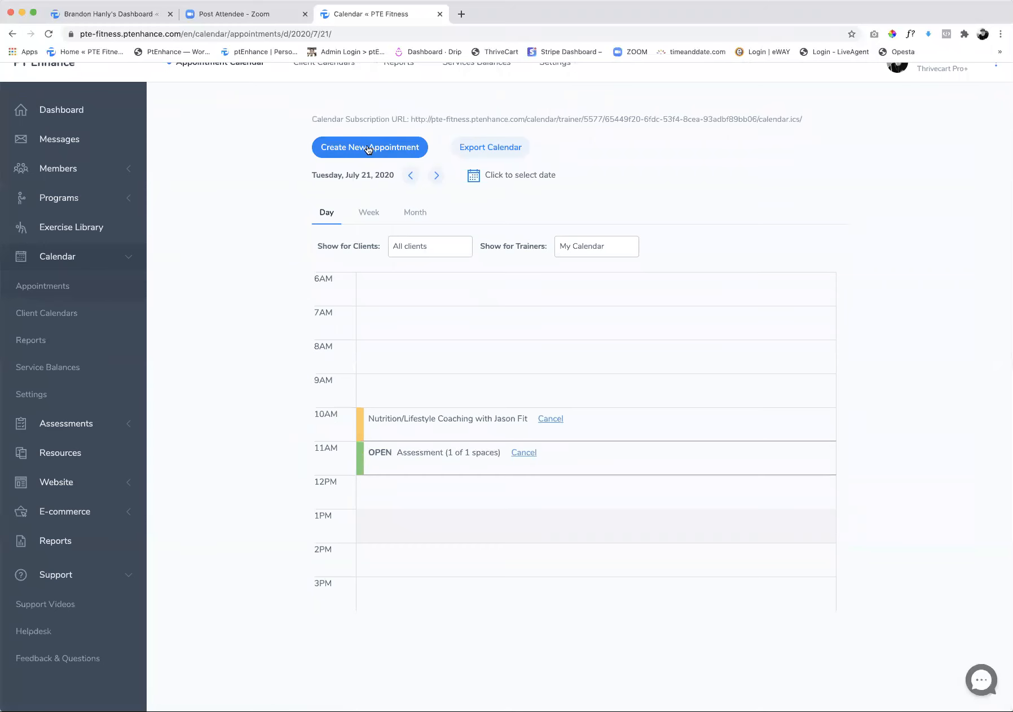
Start a second open appointment on the trainer's calendar with service type Assessment and a Complimentary charge
{"action": "left_click", "coordinate": [368, 149]}
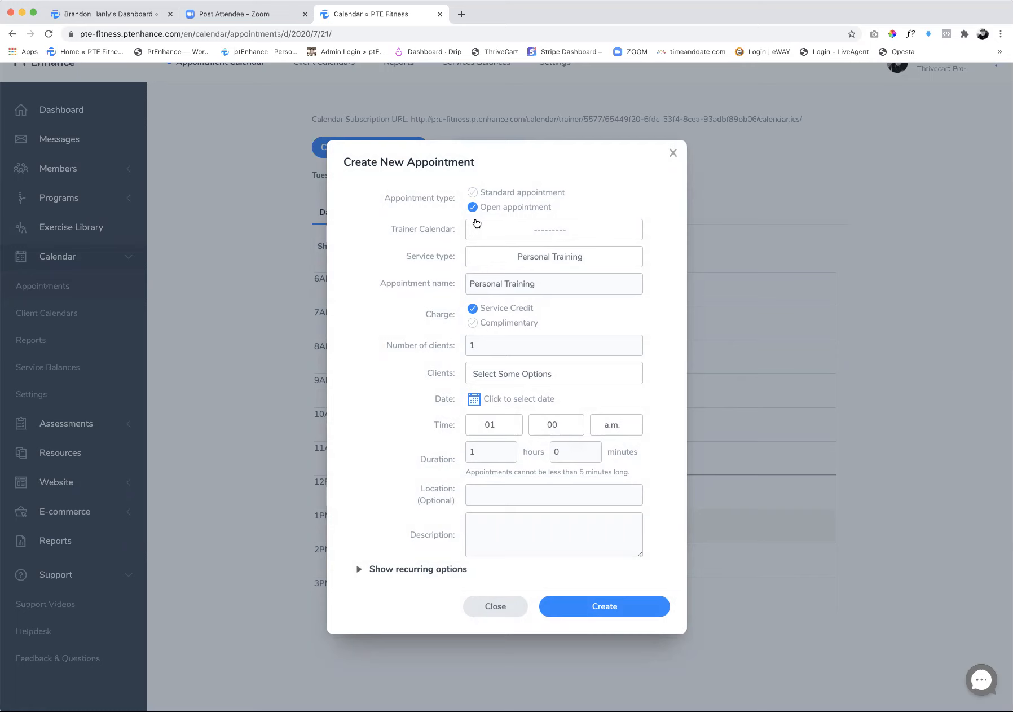
{"action": "left_click", "coordinate": [507, 233]}
{"action": "left_click", "coordinate": [517, 298]}
{"action": "left_click", "coordinate": [525, 258]}
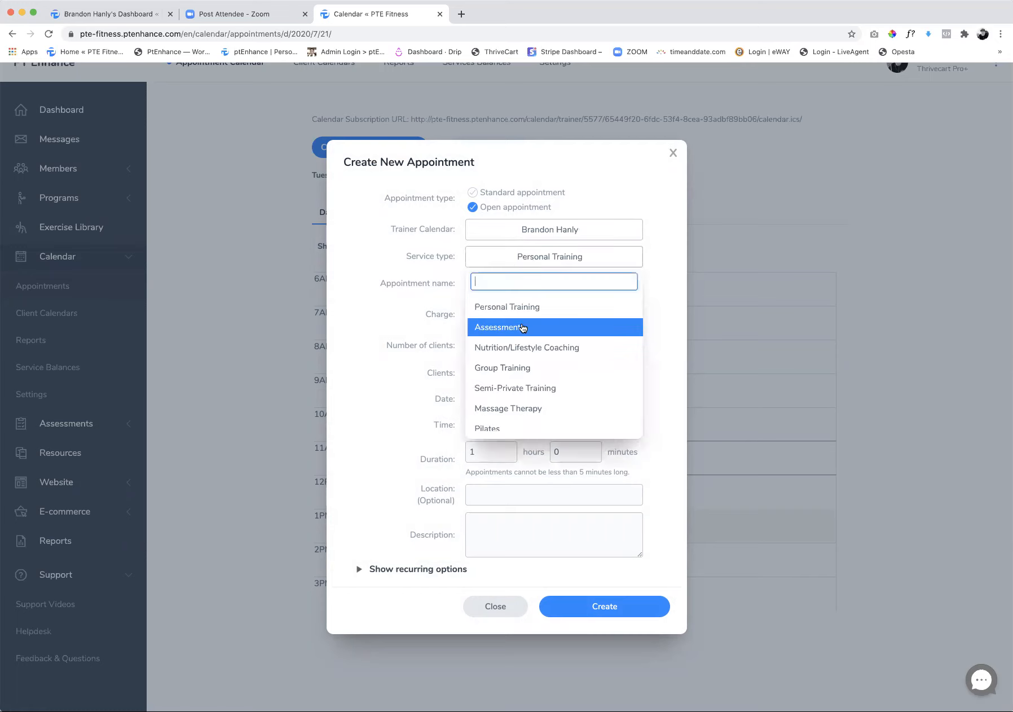
{"action": "left_click", "coordinate": [503, 328]}
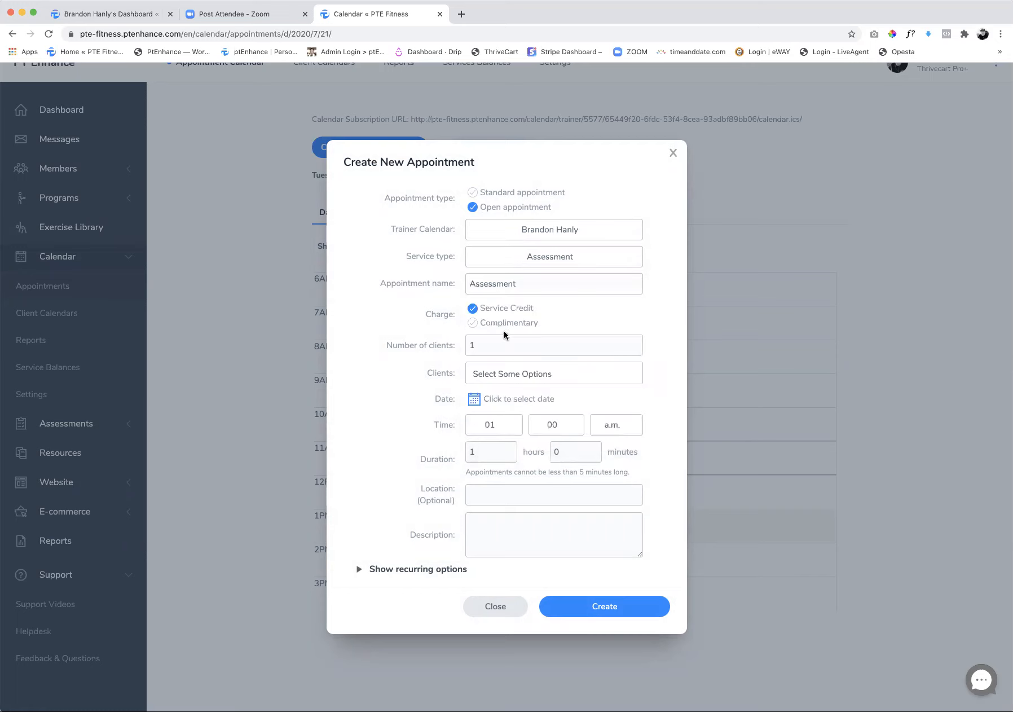
{"action": "left_click", "coordinate": [472, 323]}
Schedule the second open appointment for 07/21/2020 at 01:00 p.m
{"action": "left_click", "coordinate": [476, 399]}
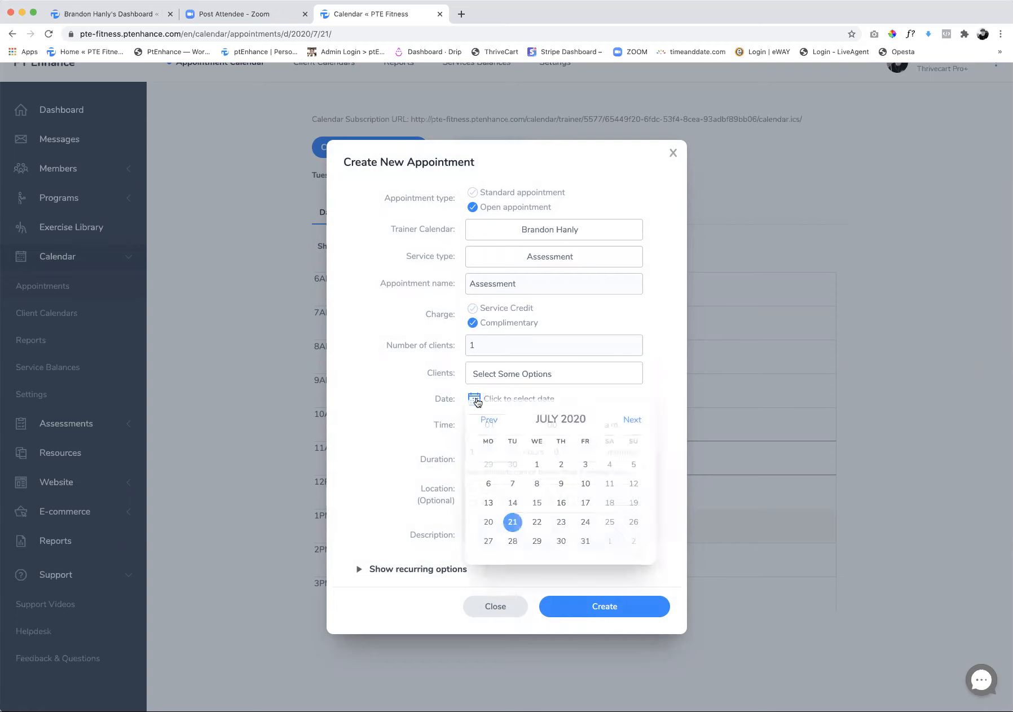
{"action": "left_click", "coordinate": [513, 522]}
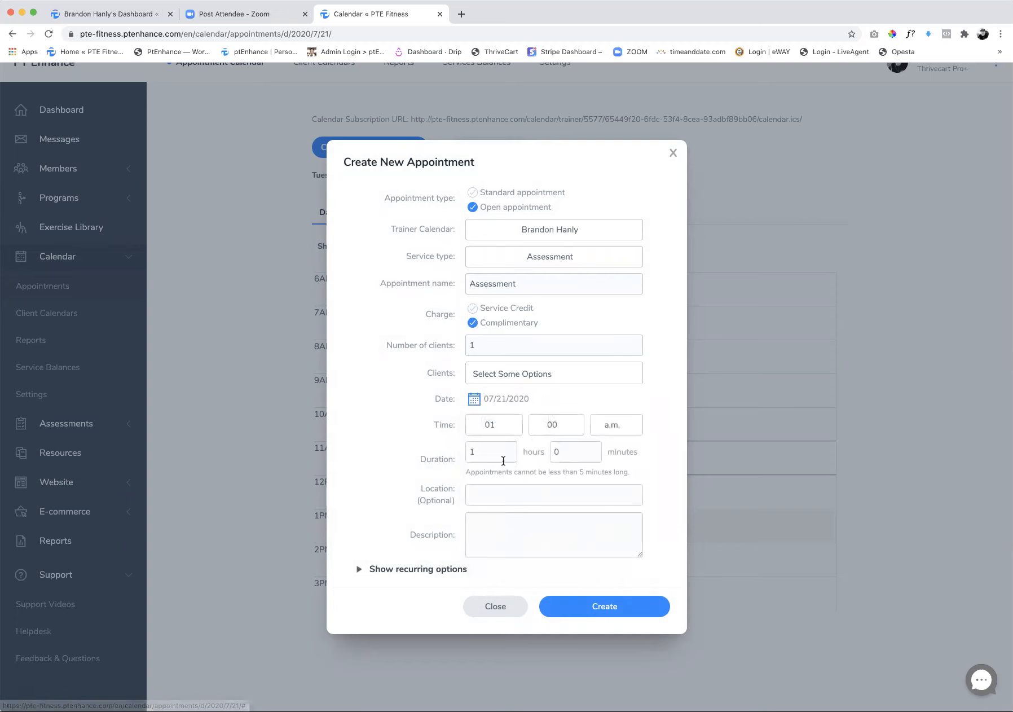
{"action": "left_click", "coordinate": [502, 432]}
{"action": "left_click", "coordinate": [490, 476]}
{"action": "left_click", "coordinate": [597, 429]}
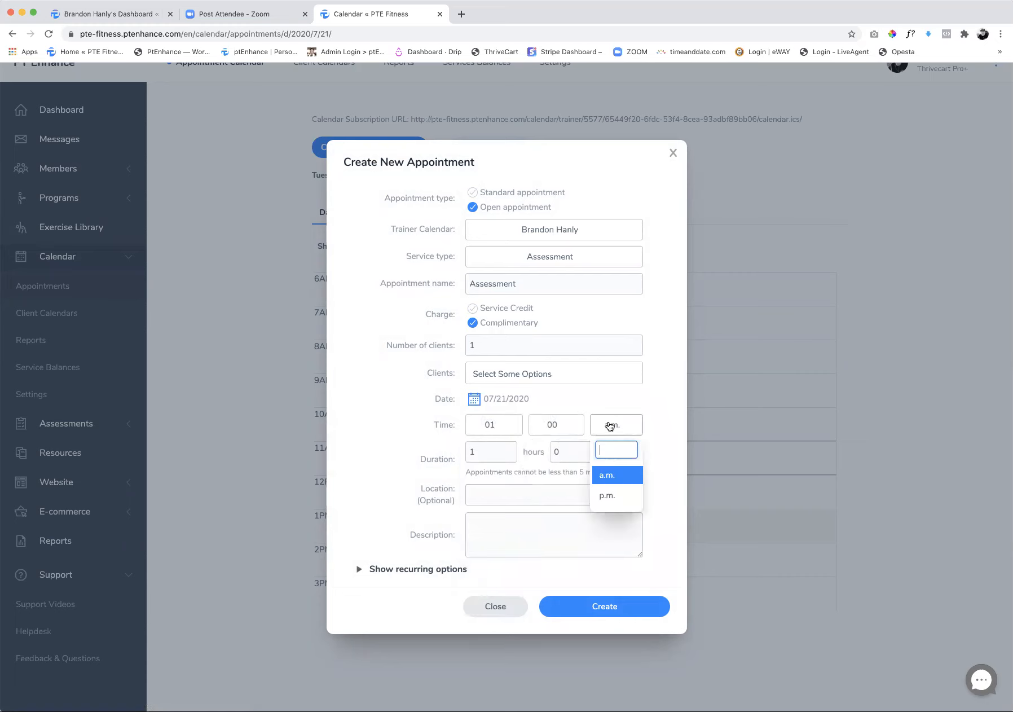
{"action": "left_click", "coordinate": [606, 497]}
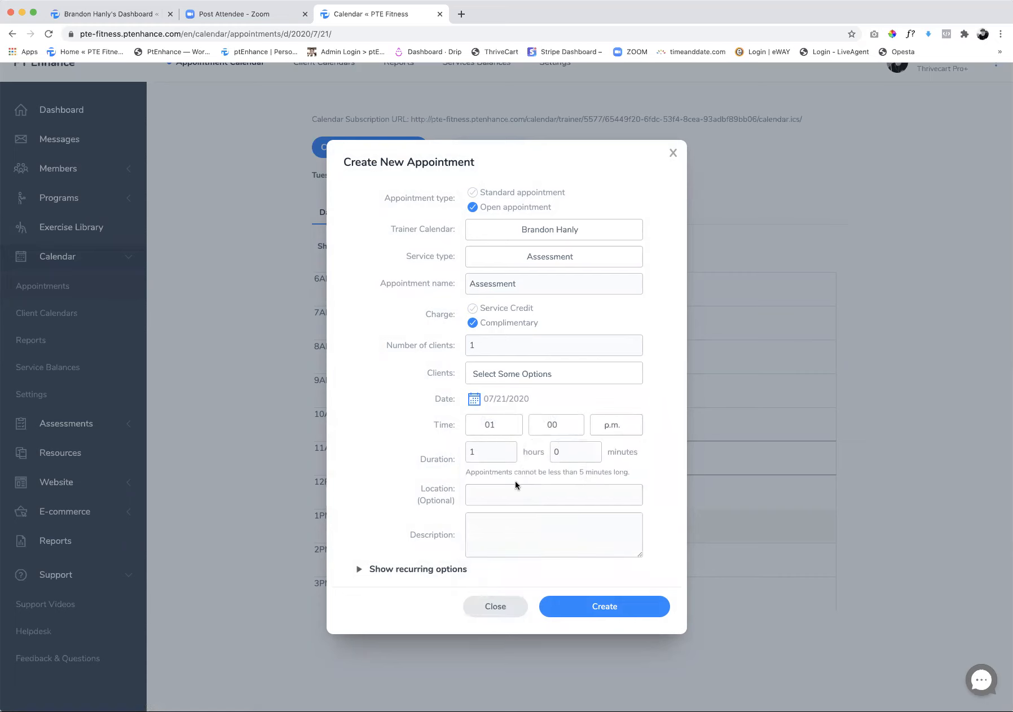
Make the 01:00 p.m. appointment recur every Tuesday, ending after 4 weeks, and try to create it
{"action": "left_click", "coordinate": [357, 569]}
{"action": "scroll", "coordinate": [533, 544], "scroll_direction": "down", "scroll_amount": 3}
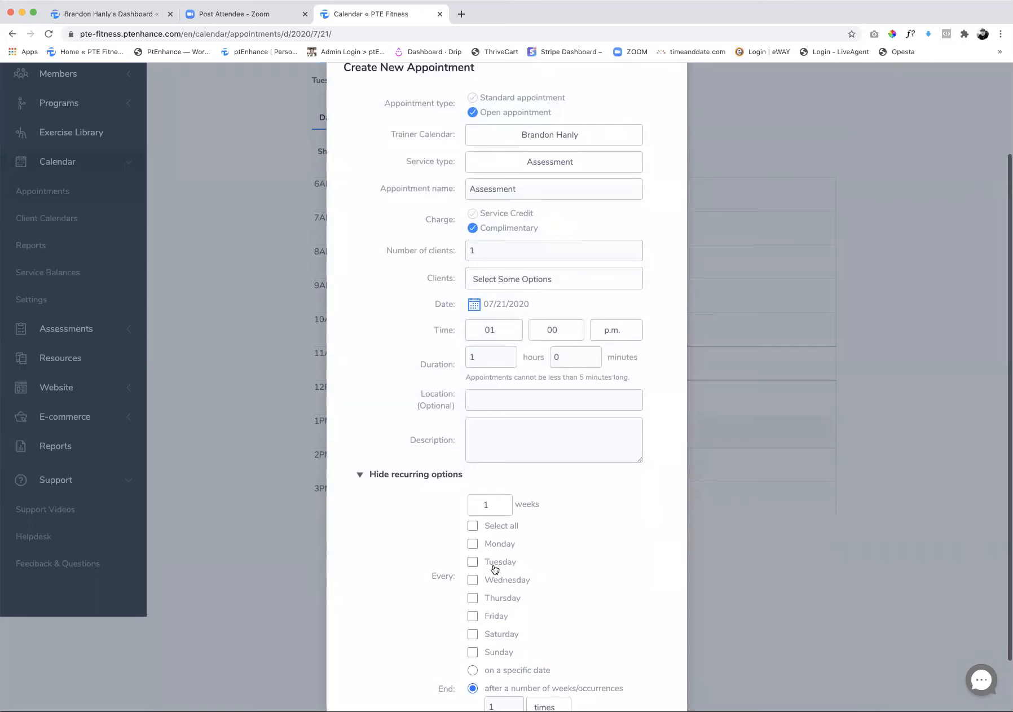
{"action": "left_click", "coordinate": [473, 562]}
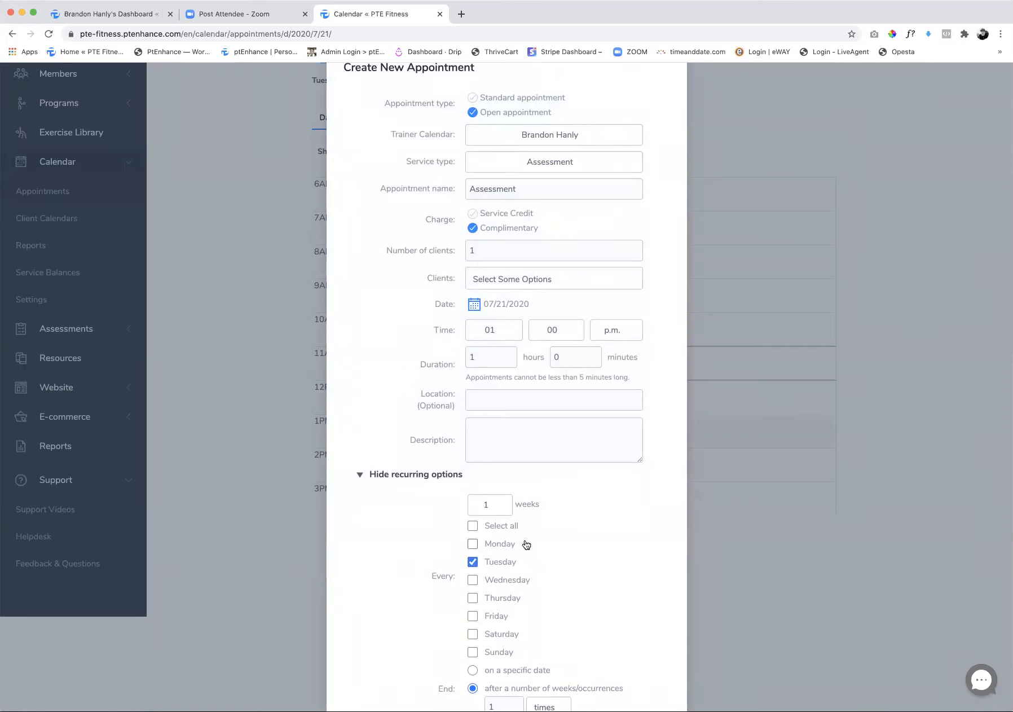
{"action": "scroll", "coordinate": [525, 543], "scroll_direction": "down", "scroll_amount": 2}
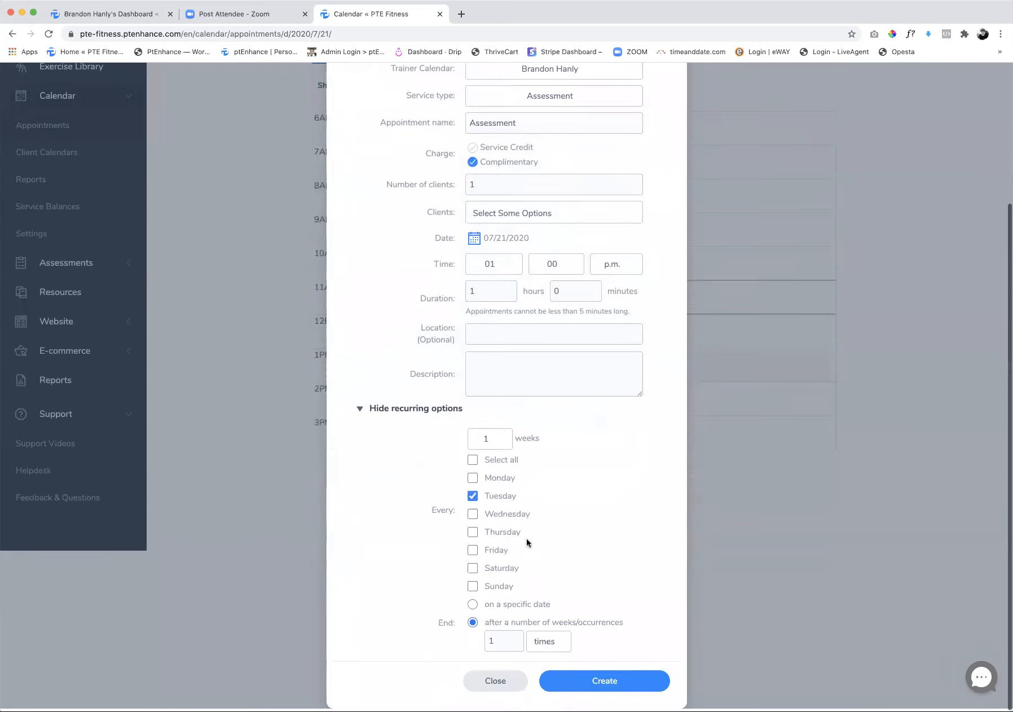
{"action": "double_click", "coordinate": [506, 643]}
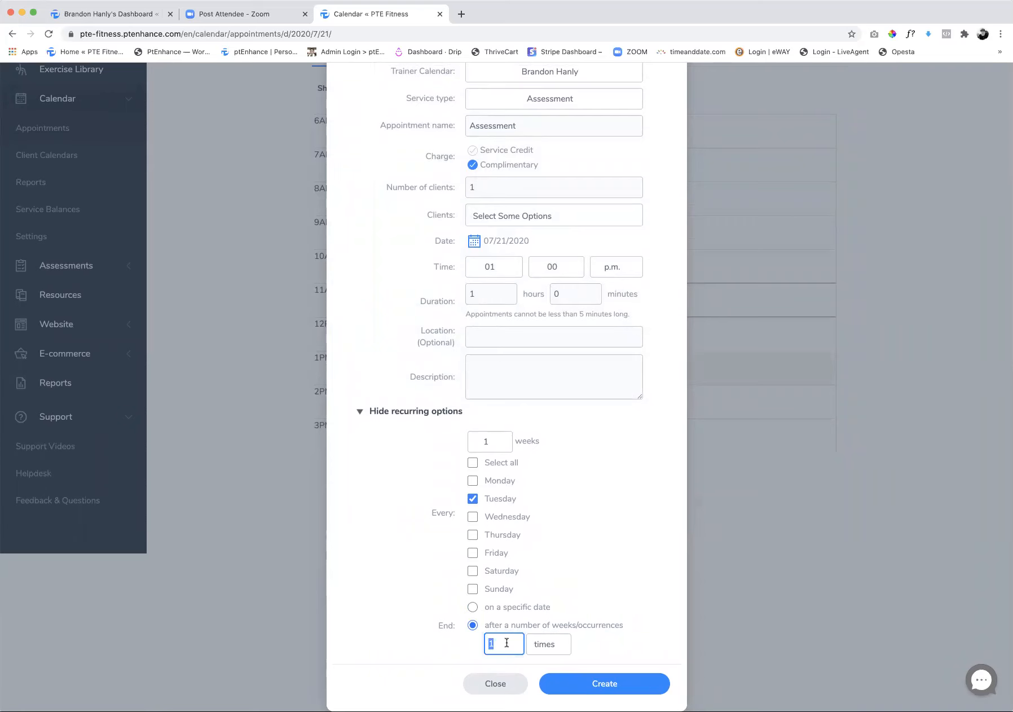
{"action": "type", "text": "4"}
{"action": "left_click", "coordinate": [543, 645]}
{"action": "scroll", "coordinate": [586, 638], "scroll_direction": "down", "scroll_amount": 1}
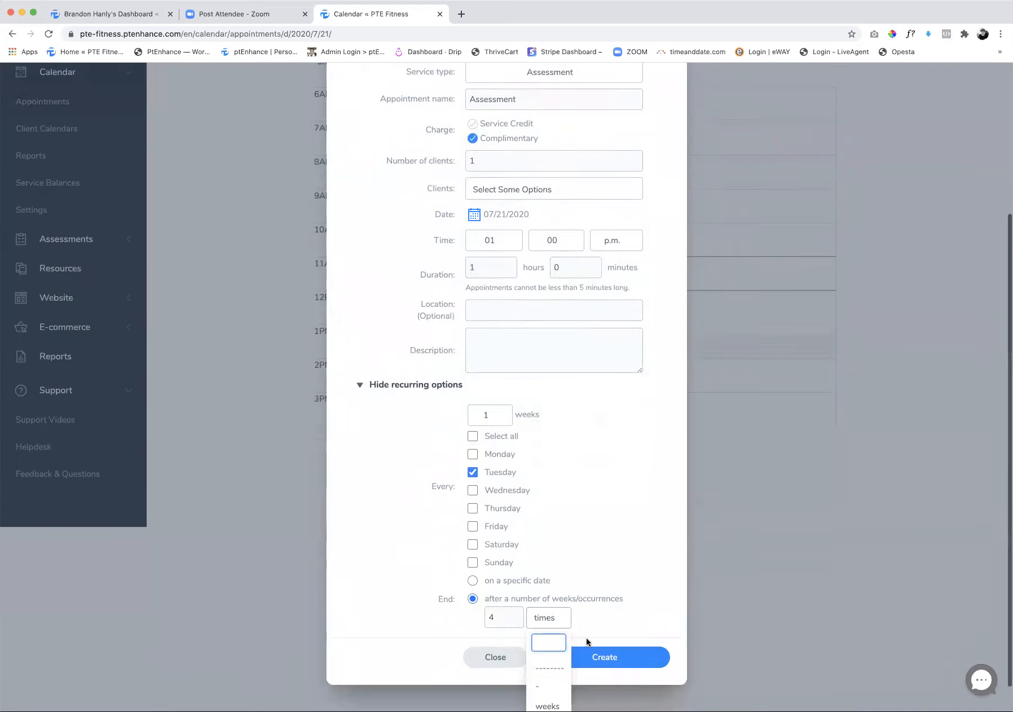
{"action": "left_click", "coordinate": [559, 675]}
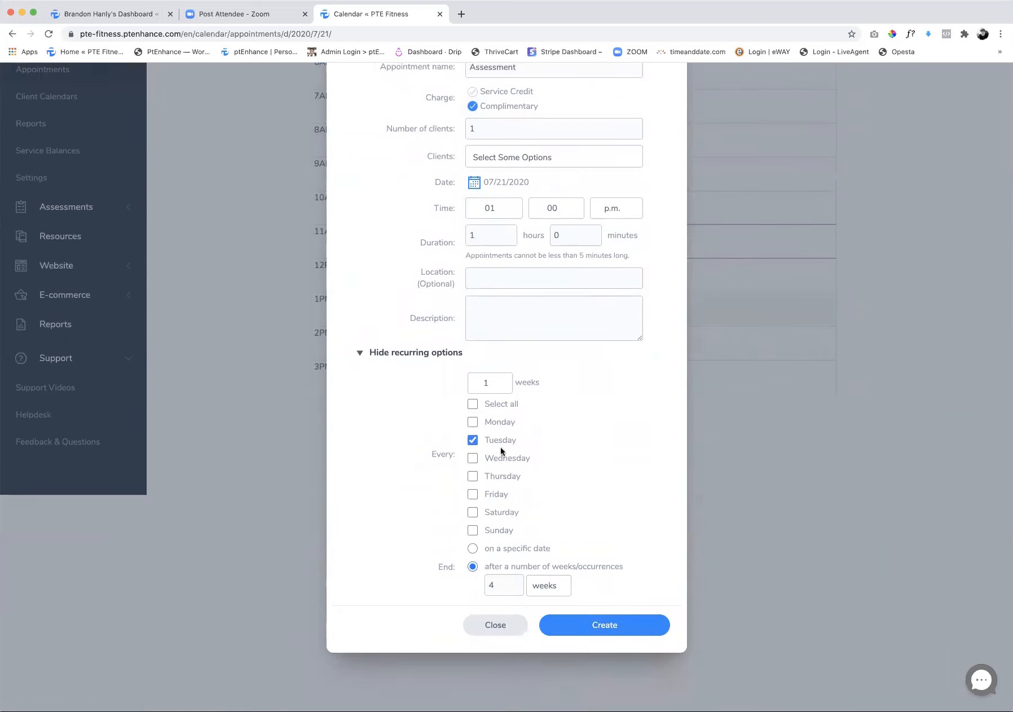
{"action": "left_click", "coordinate": [604, 625]}
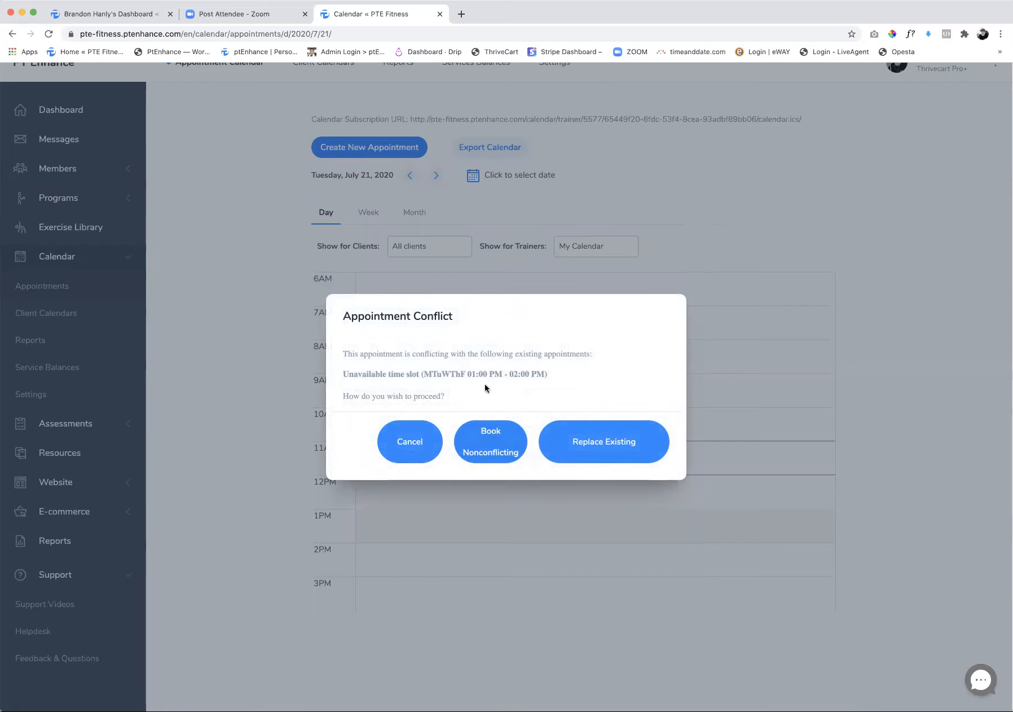
{"action": "left_click", "coordinate": [410, 447]}
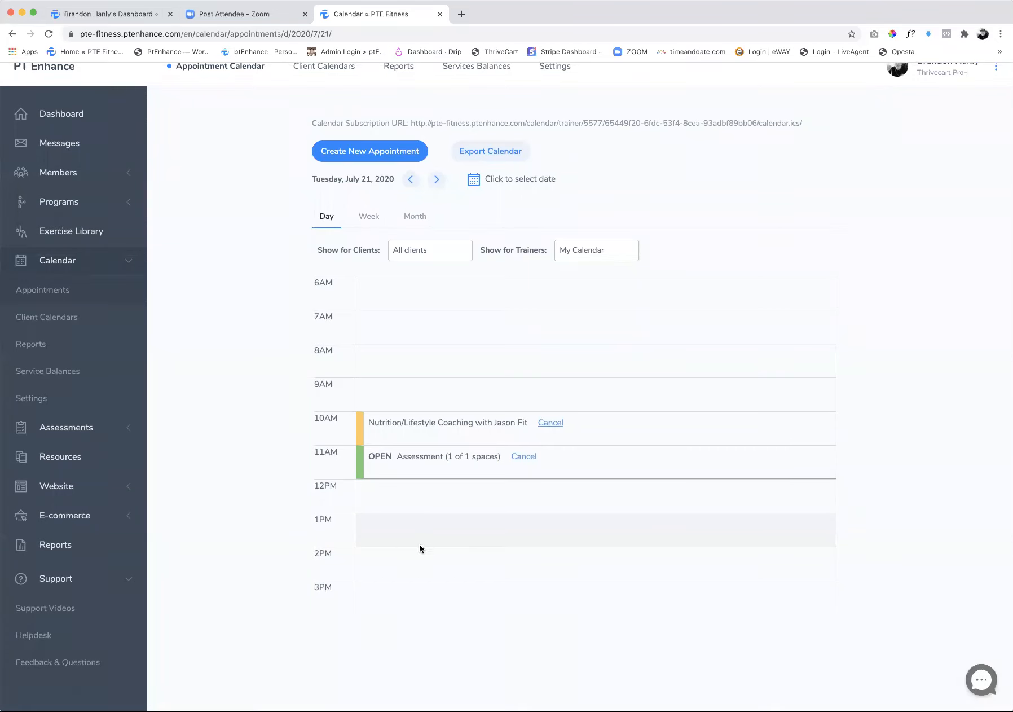
Start a new open appointment on the trainer's calendar, using the Assessment service type and the Complimentary charge
{"action": "scroll", "coordinate": [420, 544], "scroll_direction": "down", "scroll_amount": 1}
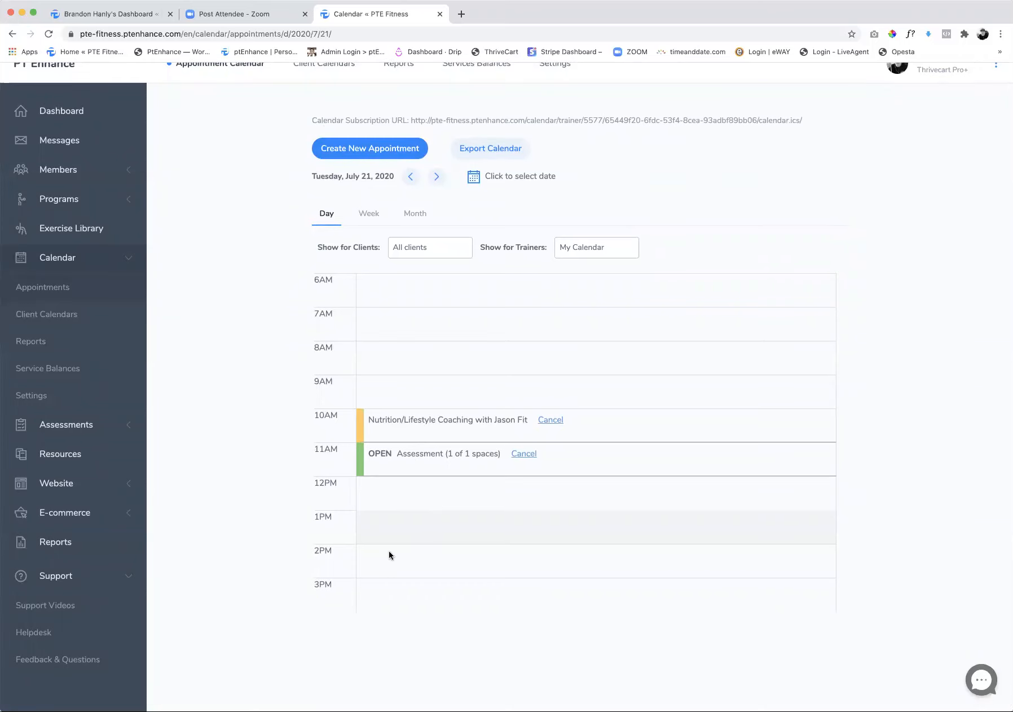
{"action": "left_click", "coordinate": [364, 149]}
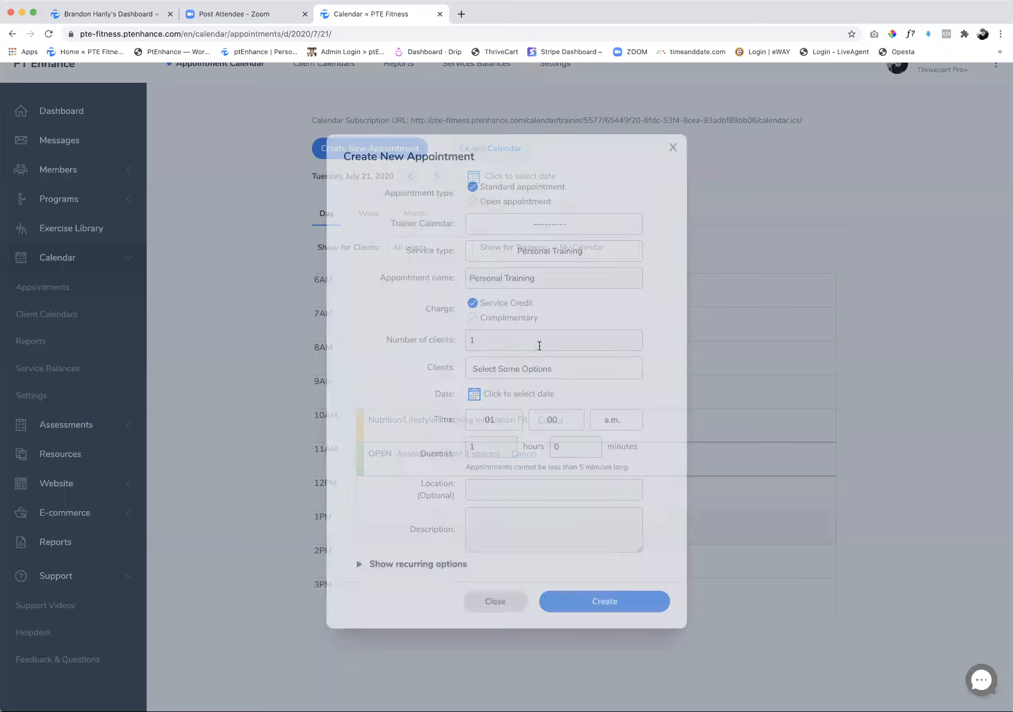
{"action": "left_click", "coordinate": [473, 208]}
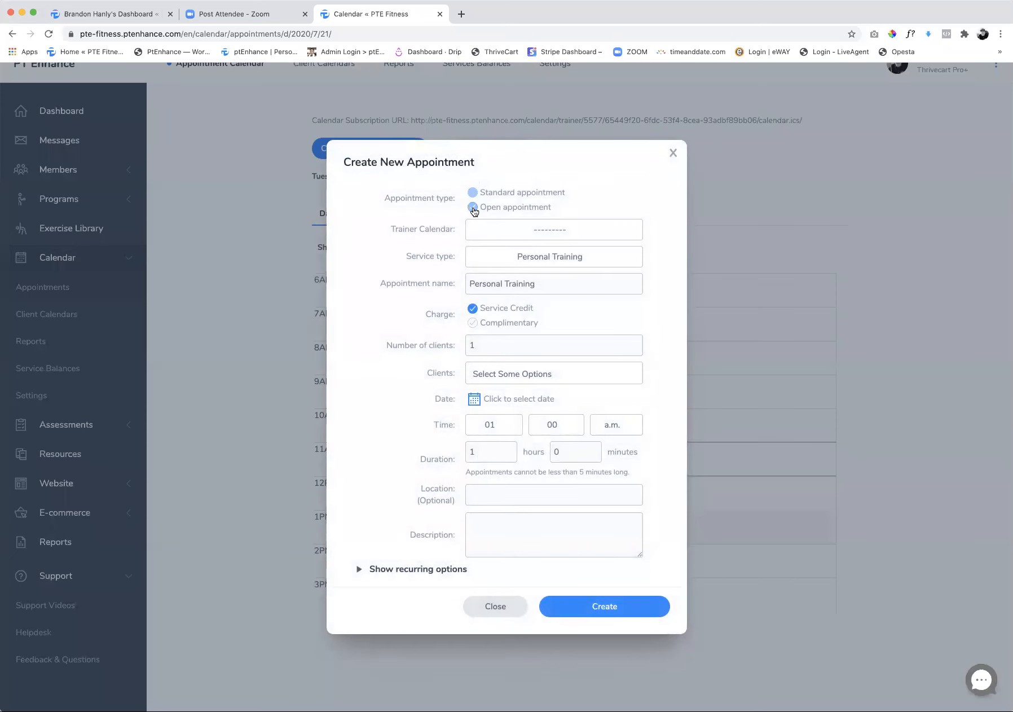
{"action": "left_click", "coordinate": [545, 239]}
{"action": "left_click", "coordinate": [531, 294]}
{"action": "left_click", "coordinate": [527, 258]}
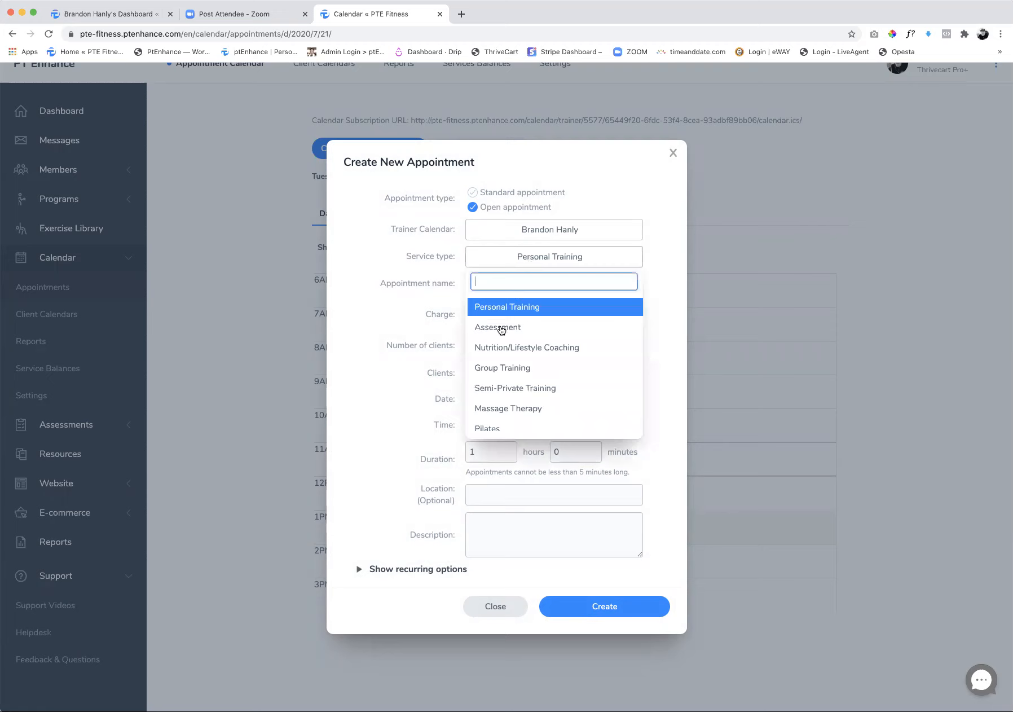
{"action": "left_click", "coordinate": [499, 327]}
{"action": "left_click", "coordinate": [472, 324]}
Set the open appointment's date to 07/21/2020 and its start time to 02:00 p.m
{"action": "left_click", "coordinate": [475, 404]}
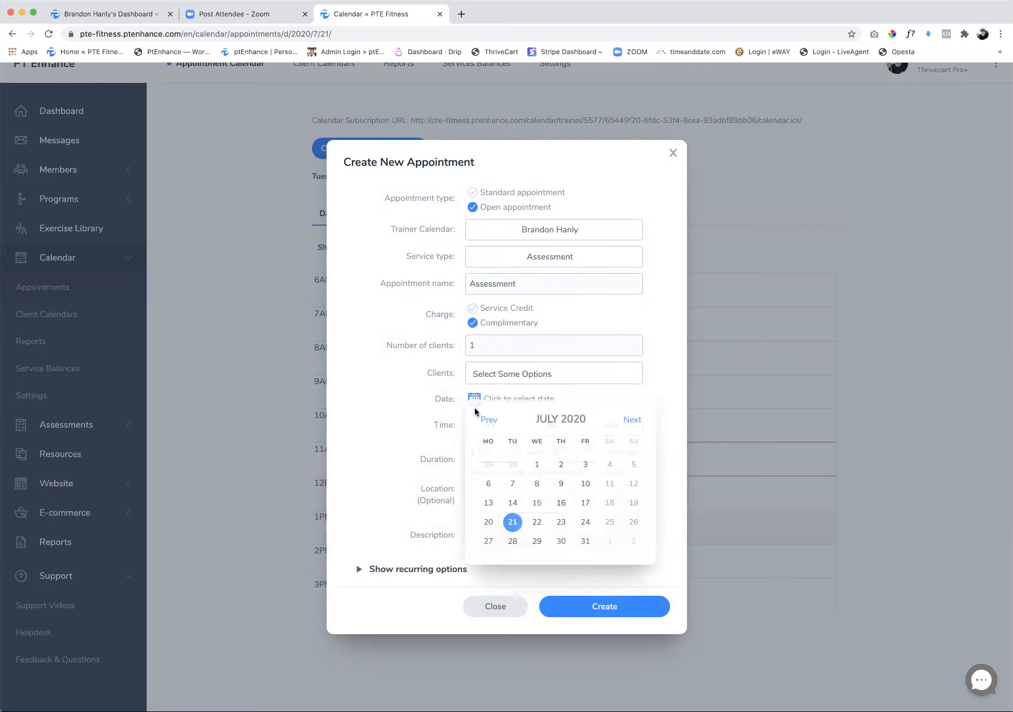
{"action": "left_click", "coordinate": [512, 521]}
{"action": "left_click", "coordinate": [487, 453]}
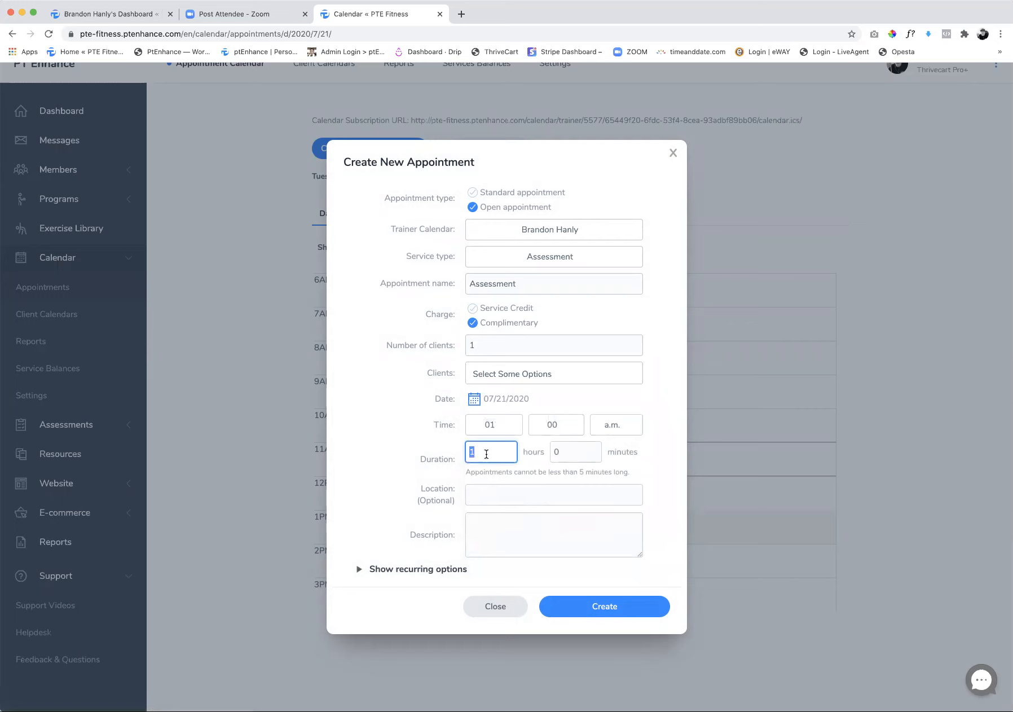
{"action": "left_click", "coordinate": [492, 430]}
{"action": "left_click", "coordinate": [489, 495]}
{"action": "left_click", "coordinate": [623, 434]}
{"action": "left_click", "coordinate": [607, 494]}
Make the open appointment recur weekly on Tuesday with an end count of 4 weeks/occurrences, and create it
{"action": "left_click", "coordinate": [359, 569]}
{"action": "scroll", "coordinate": [531, 551], "scroll_direction": "down", "scroll_amount": 3}
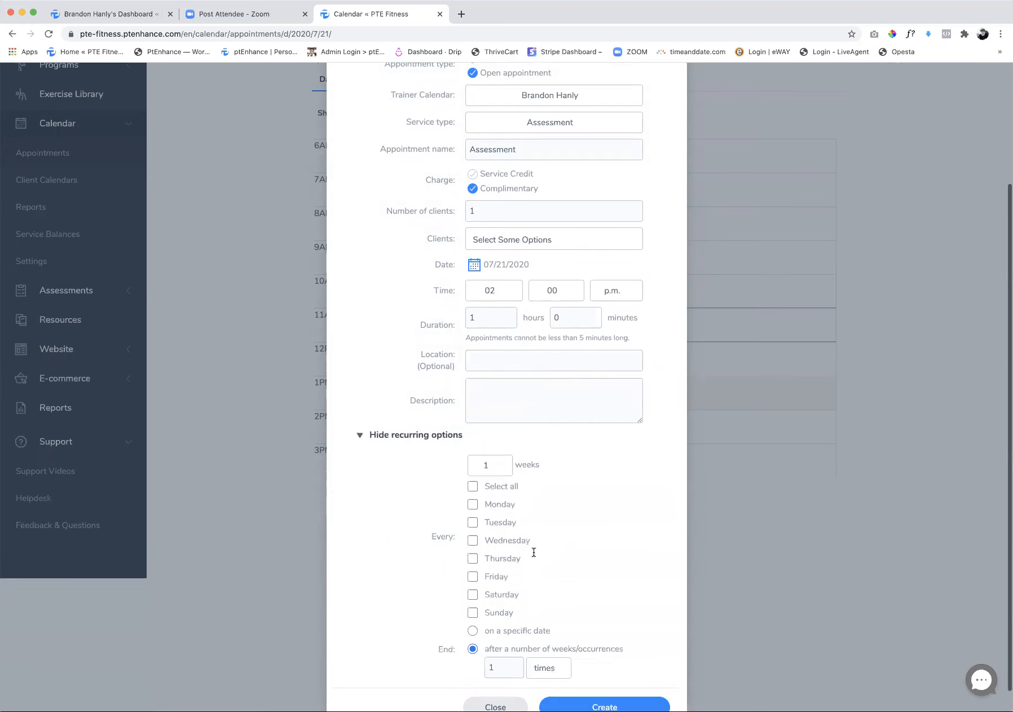
{"action": "left_click", "coordinate": [473, 507]}
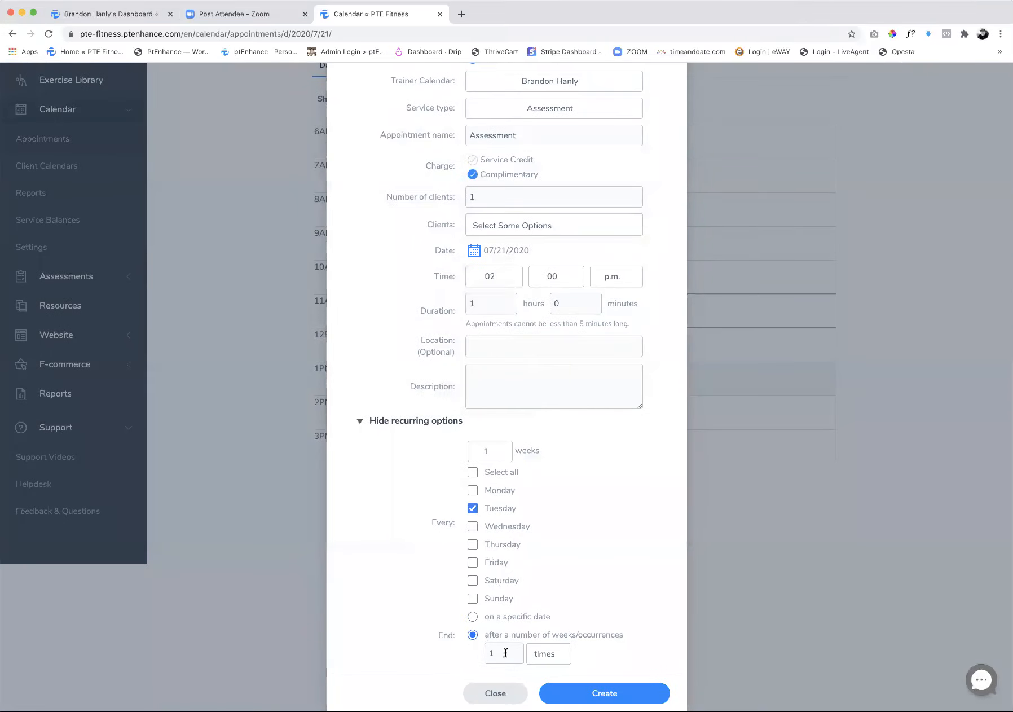
{"action": "left_click", "coordinate": [543, 657]}
{"action": "scroll", "coordinate": [544, 588], "scroll_direction": "down", "scroll_amount": 2}
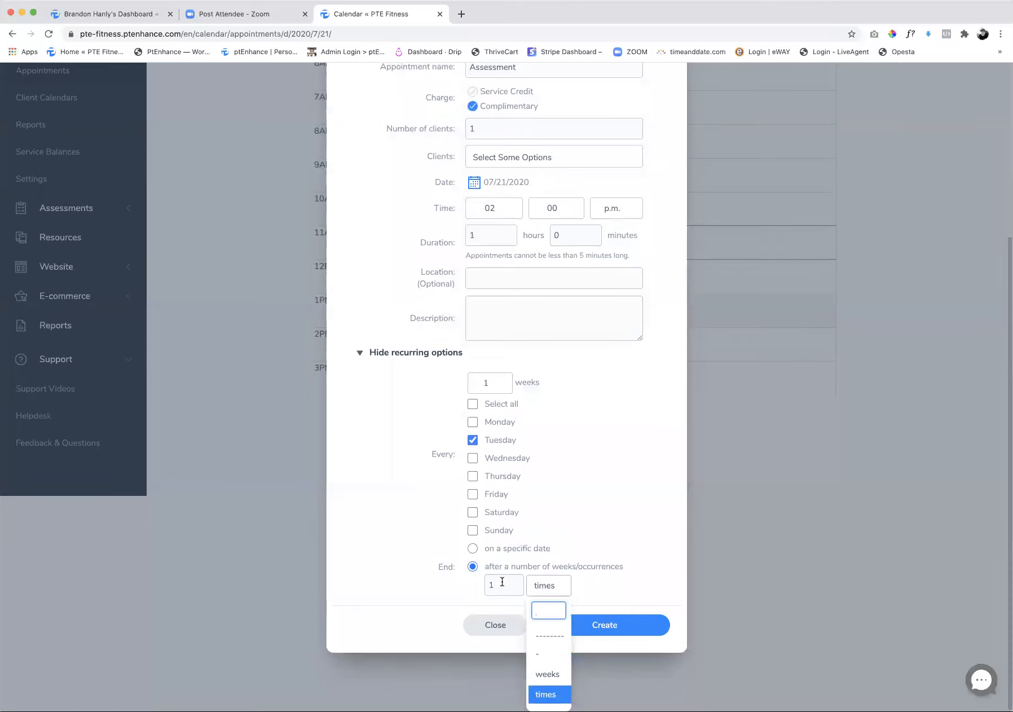
{"action": "double_click", "coordinate": [503, 582]}
{"action": "type", "text": "4"}
{"action": "left_click", "coordinate": [577, 624]}
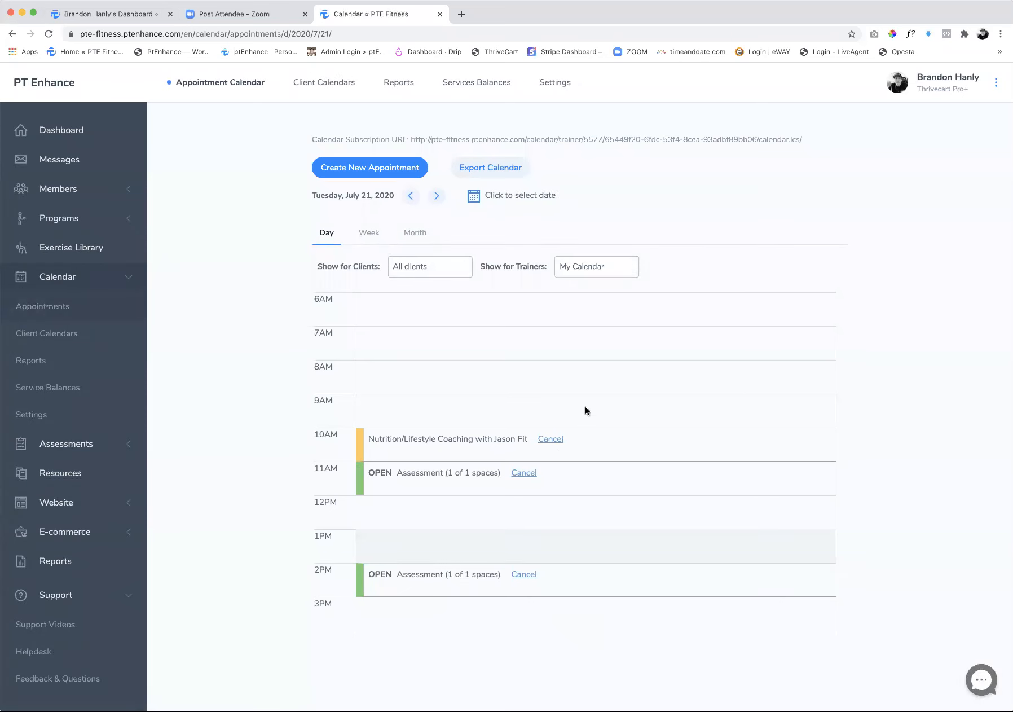
Log out and try to join the 2 p.m. Assessment on Tuesday, July 21 from the website's public calendar
{"action": "left_click", "coordinate": [996, 82]}
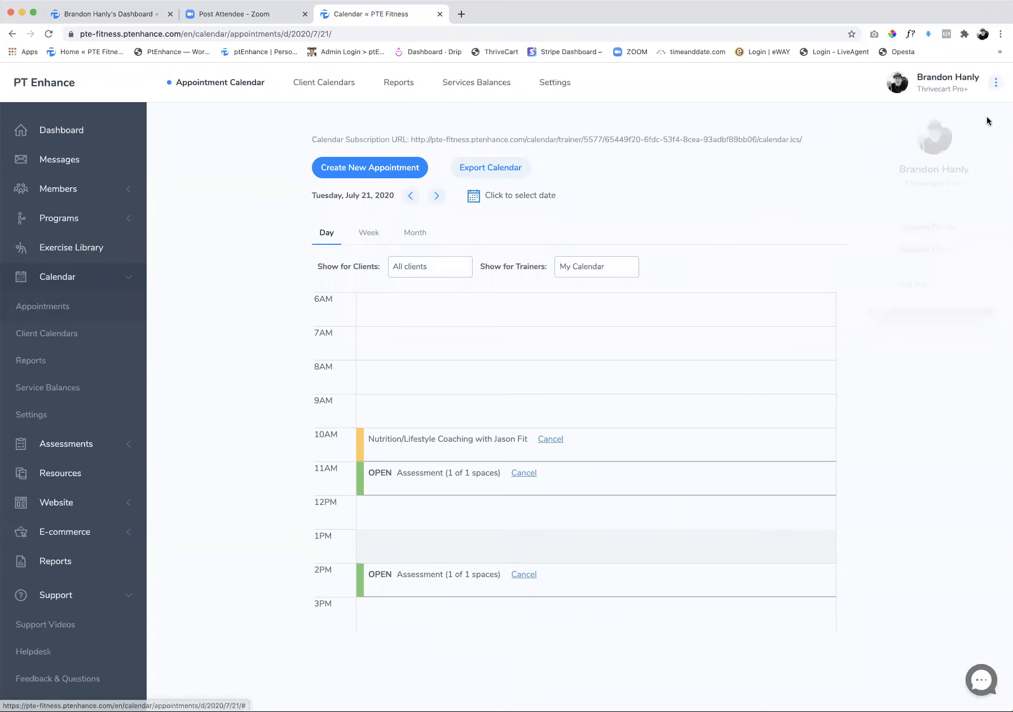
{"action": "left_click", "coordinate": [913, 284]}
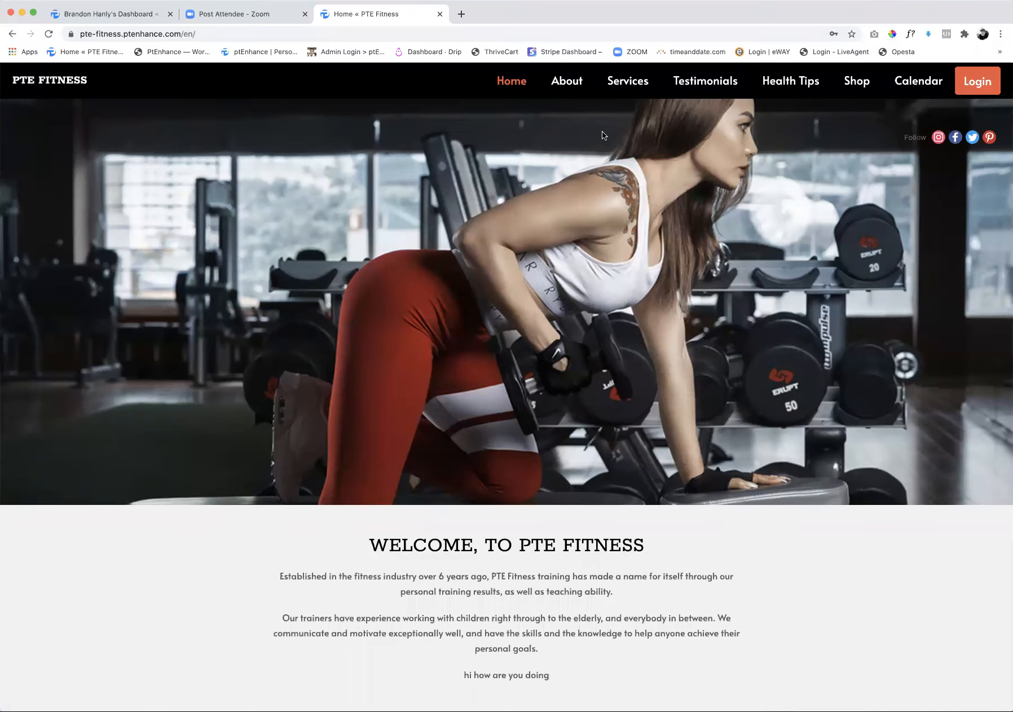
{"action": "left_click", "coordinate": [915, 89]}
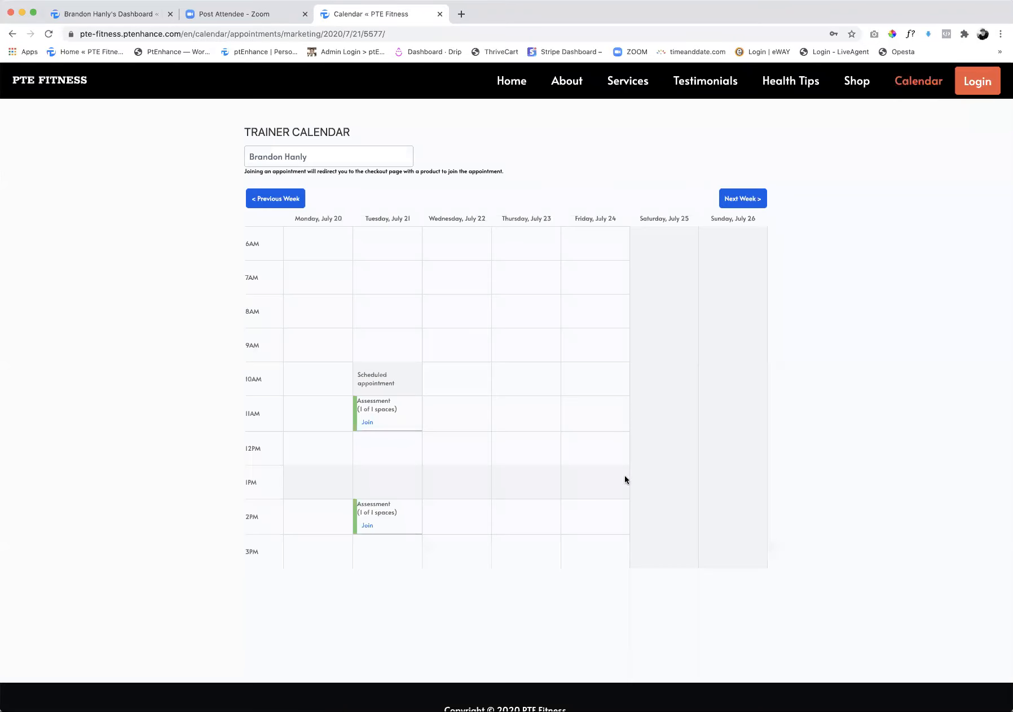
{"action": "left_click", "coordinate": [368, 529]}
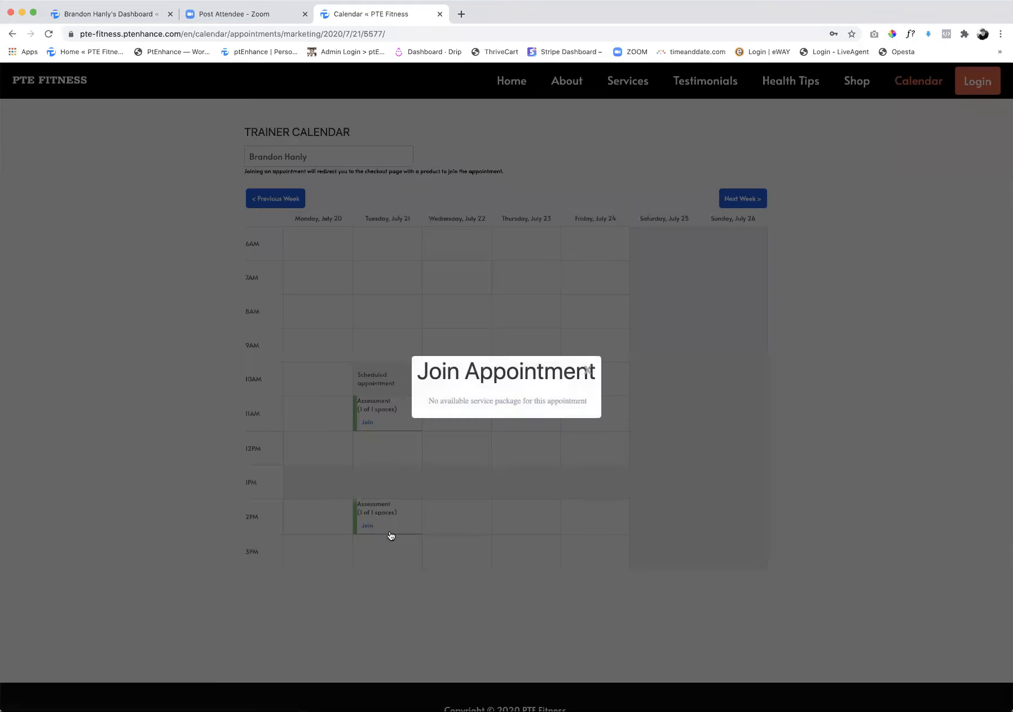
{"action": "left_click", "coordinate": [526, 514]}
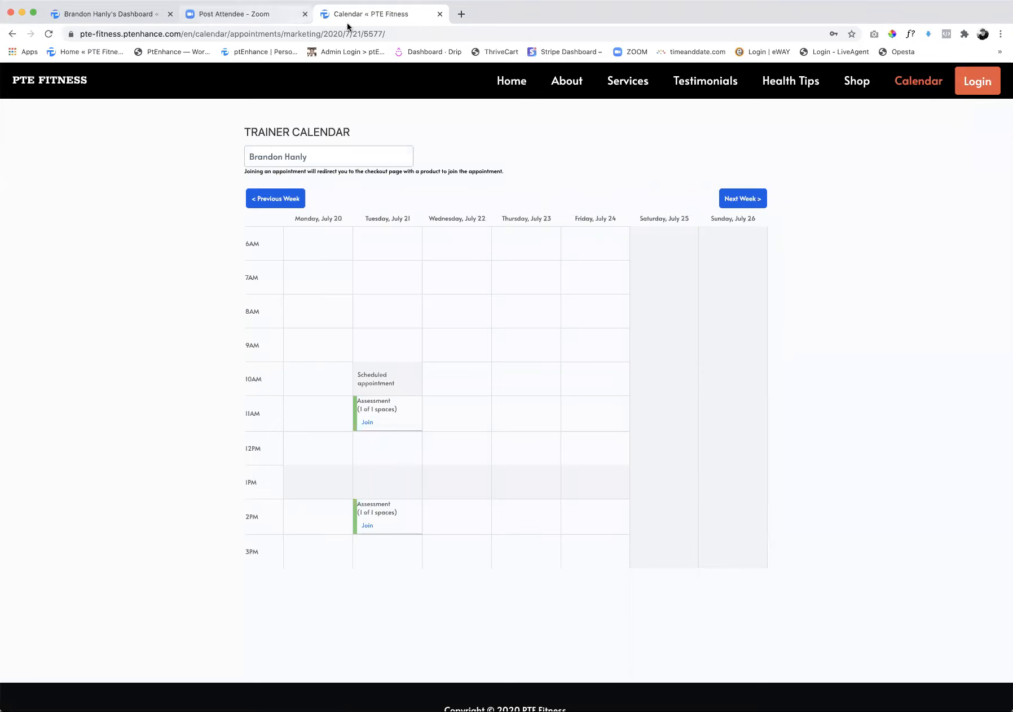
Log back in to the trainer account and open the list of e-commerce service packages
{"action": "left_click", "coordinate": [979, 89]}
{"action": "left_click", "coordinate": [667, 379]}
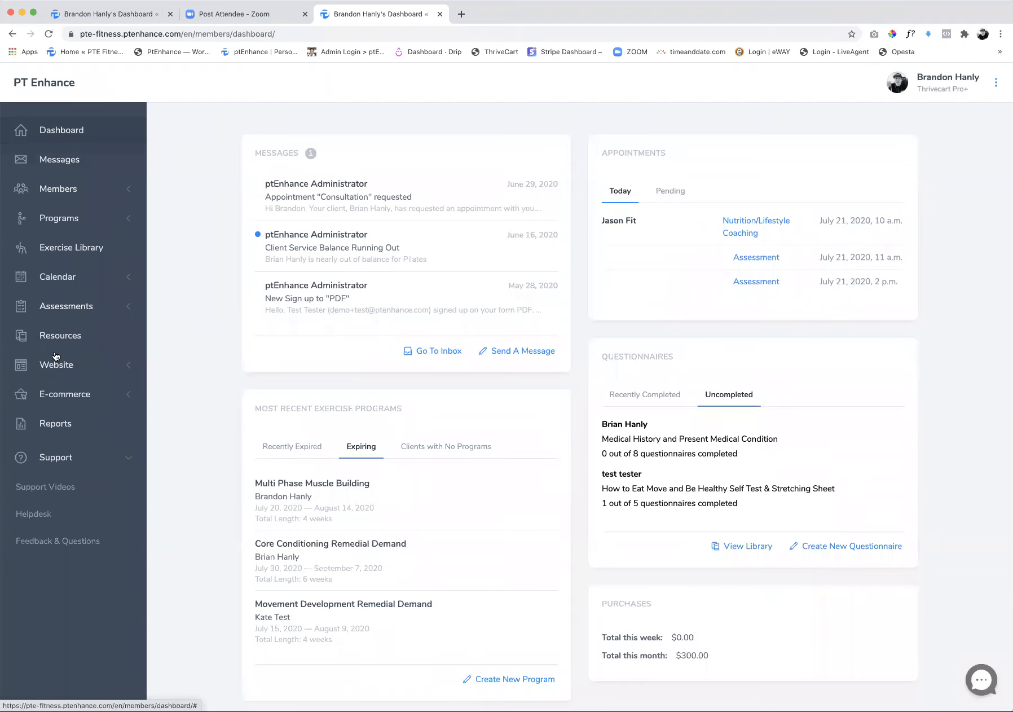
{"action": "left_click", "coordinate": [60, 395]}
{"action": "left_click", "coordinate": [35, 426]}
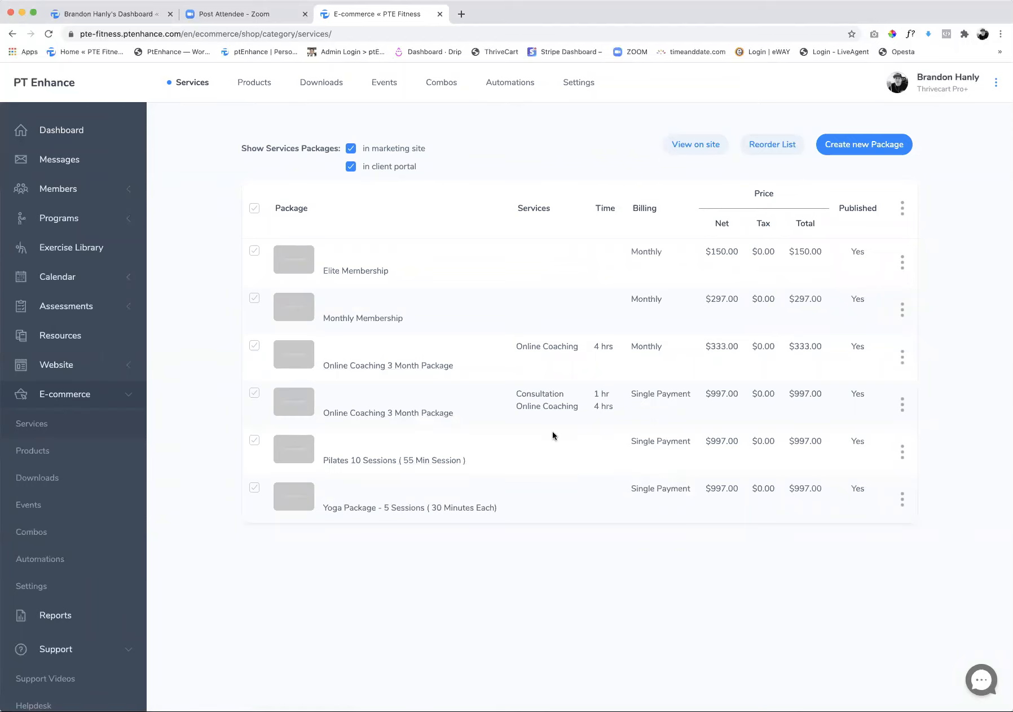
{"action": "scroll", "coordinate": [564, 355], "scroll_direction": "down", "scroll_amount": 1}
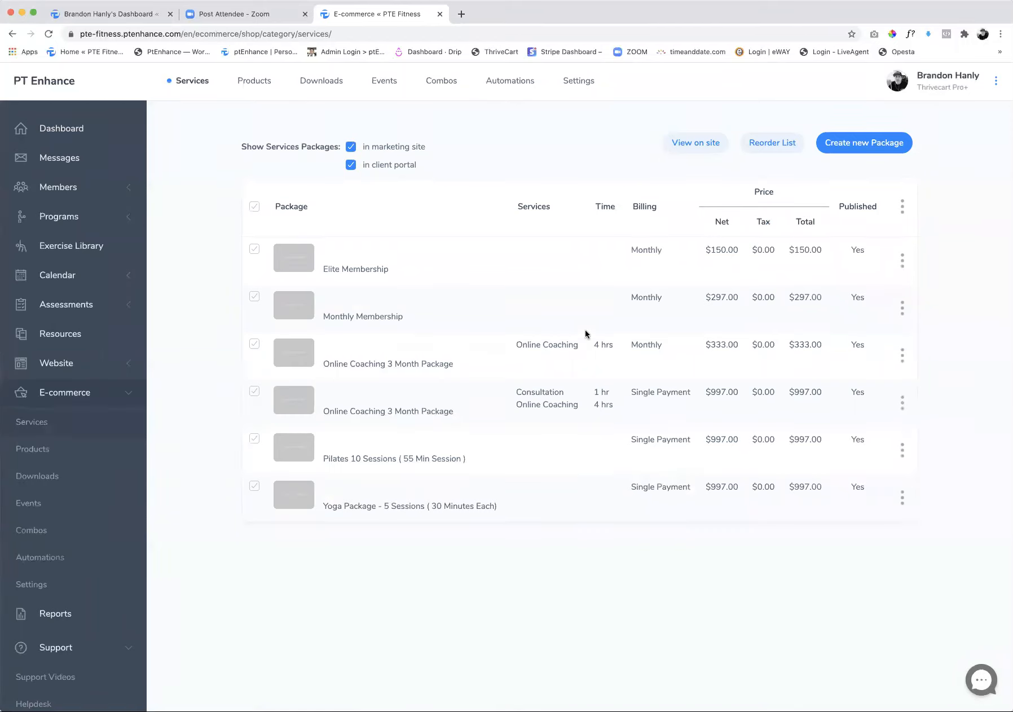
{"action": "left_click", "coordinate": [852, 148]}
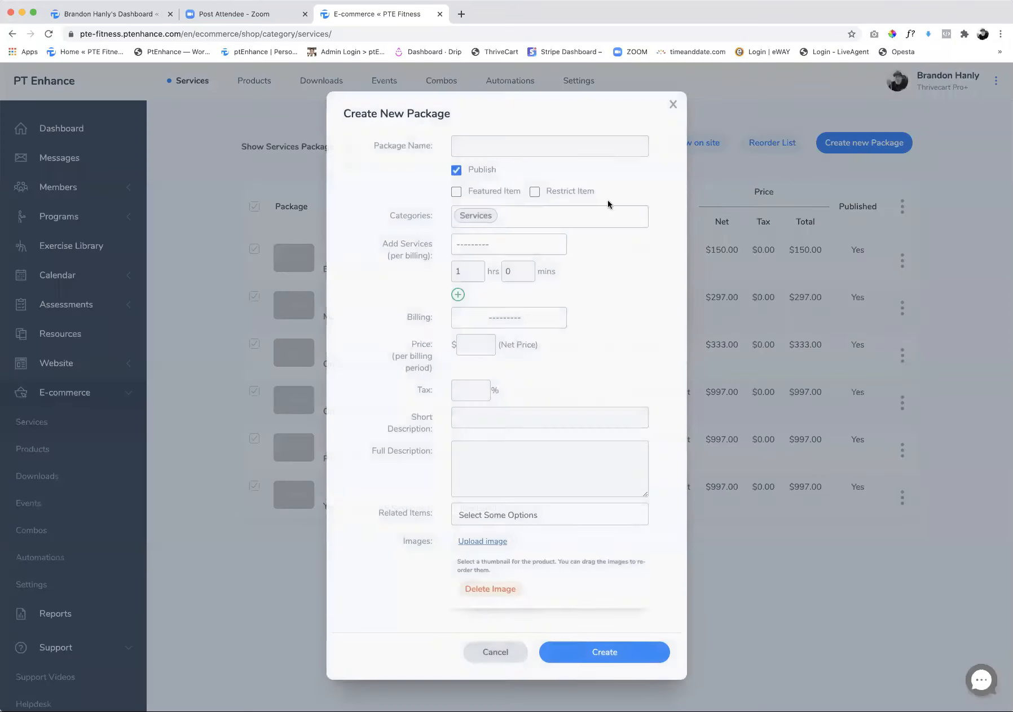
{"action": "left_click", "coordinate": [513, 148]}
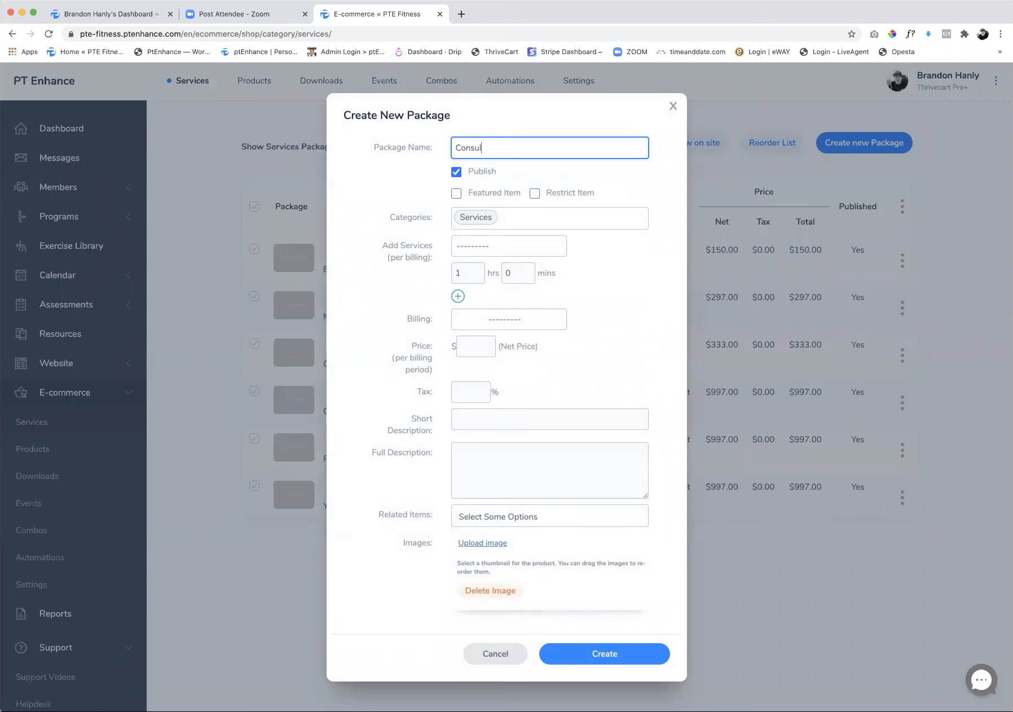
{"action": "left_click", "coordinate": [481, 252]}
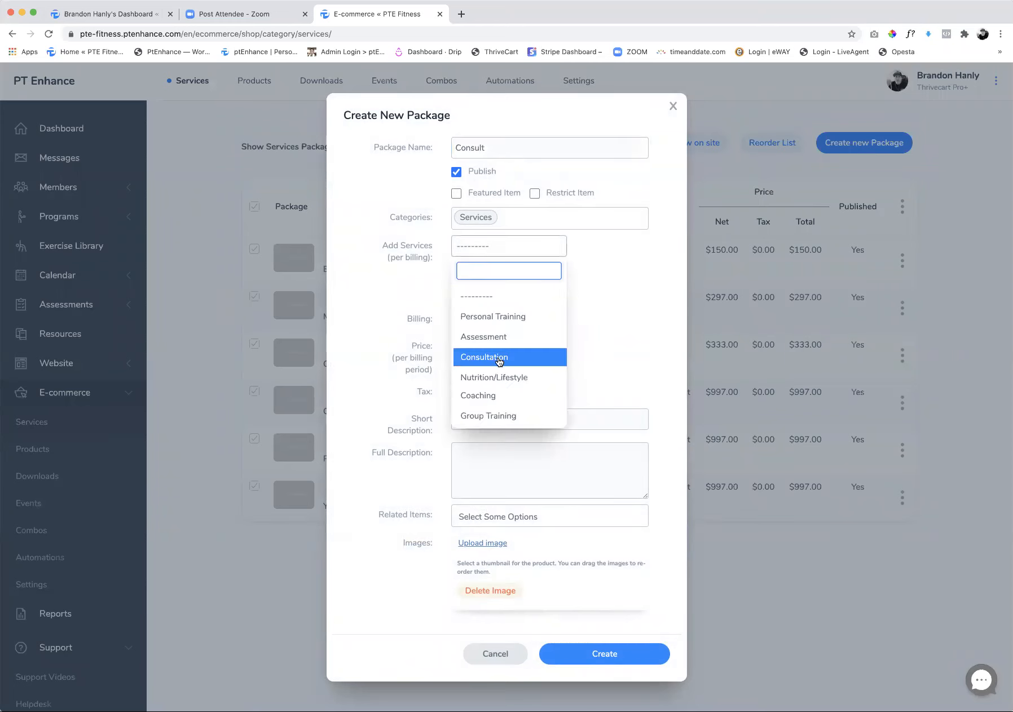
{"action": "left_click", "coordinate": [673, 107]}
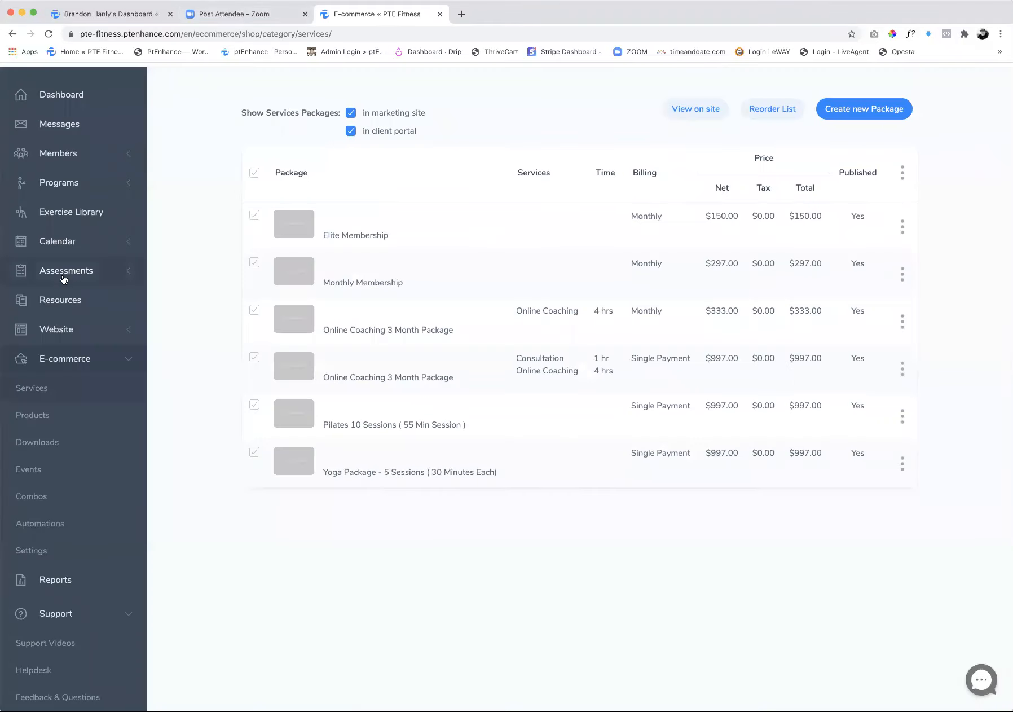
Check the appointment calendar for the service type of the open appointments on Tuesday, July 21, 2020
{"action": "left_click", "coordinate": [69, 242]}
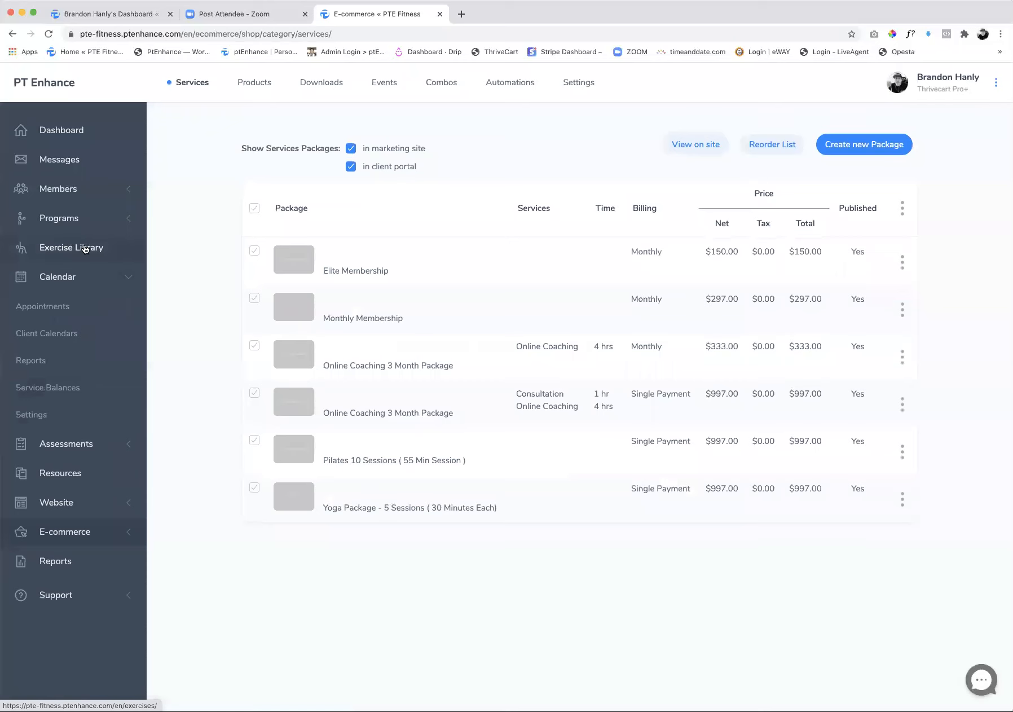
{"action": "left_click", "coordinate": [60, 312]}
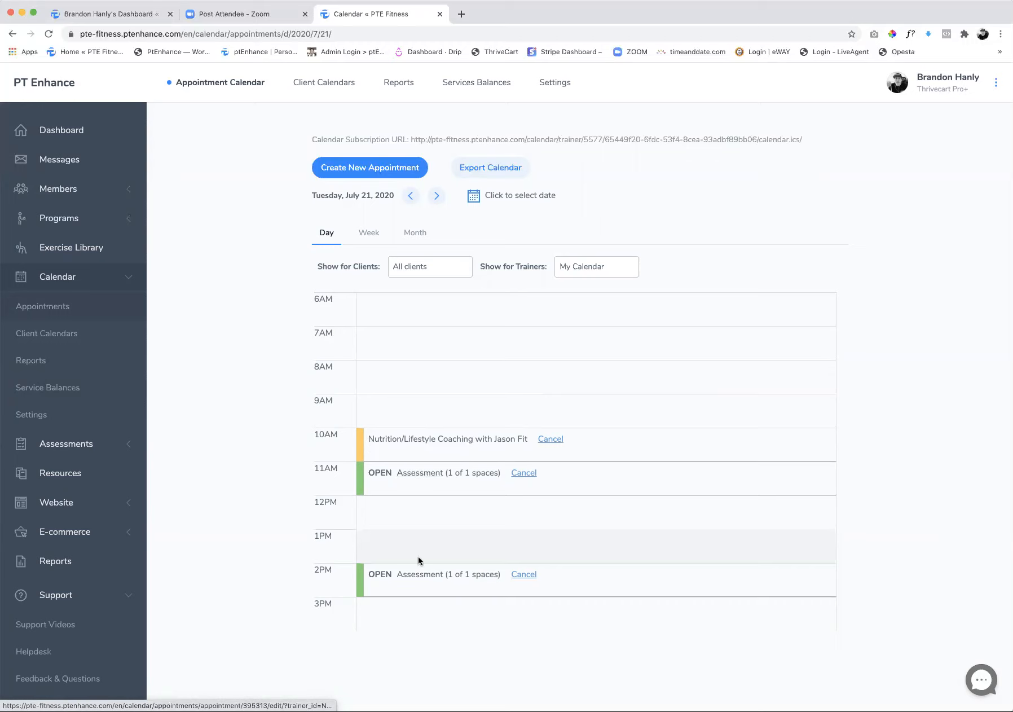
{"action": "scroll", "coordinate": [449, 387], "scroll_direction": "up", "scroll_amount": 1}
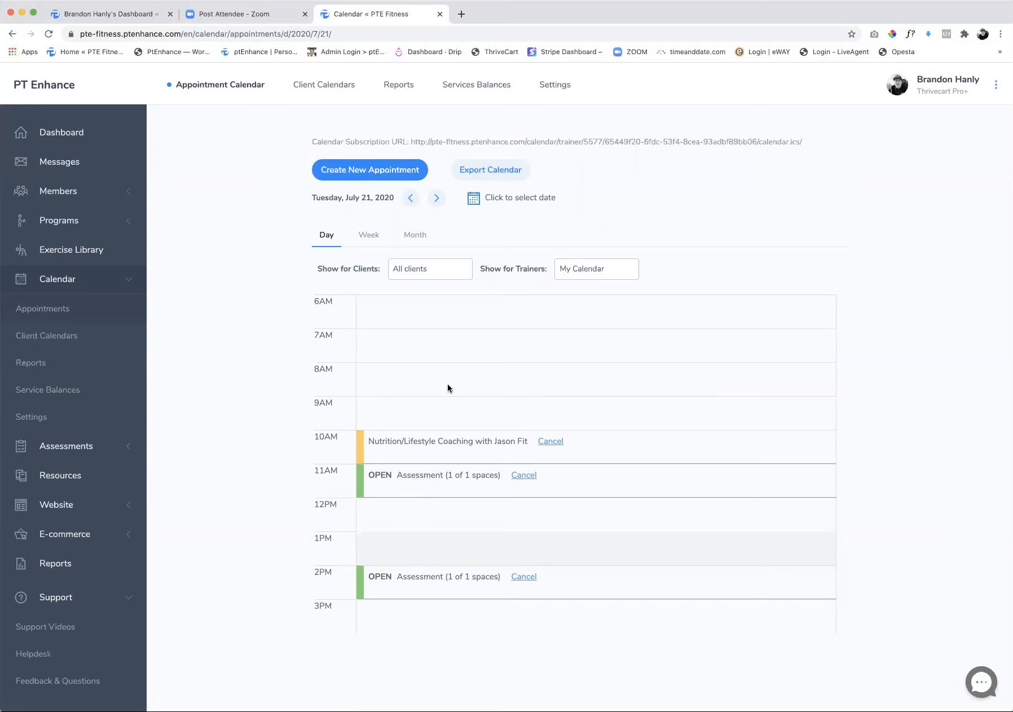
Start a new e-commerce service package named "Free Assessment" and add the Assessment service to it
{"action": "left_click", "coordinate": [67, 534]}
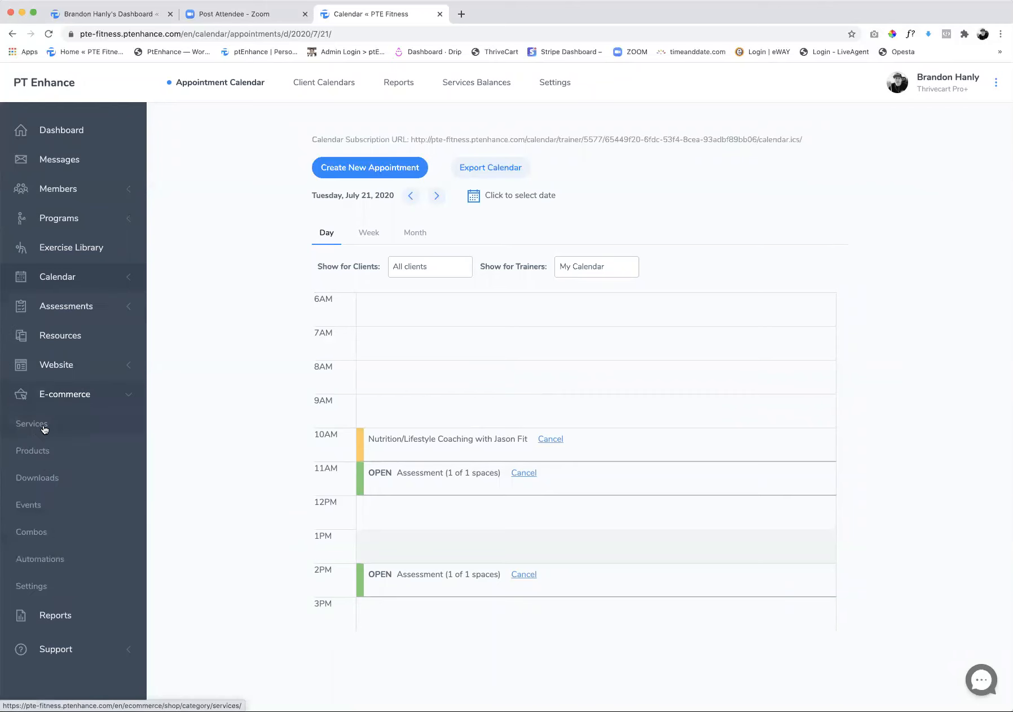
{"action": "left_click", "coordinate": [49, 430]}
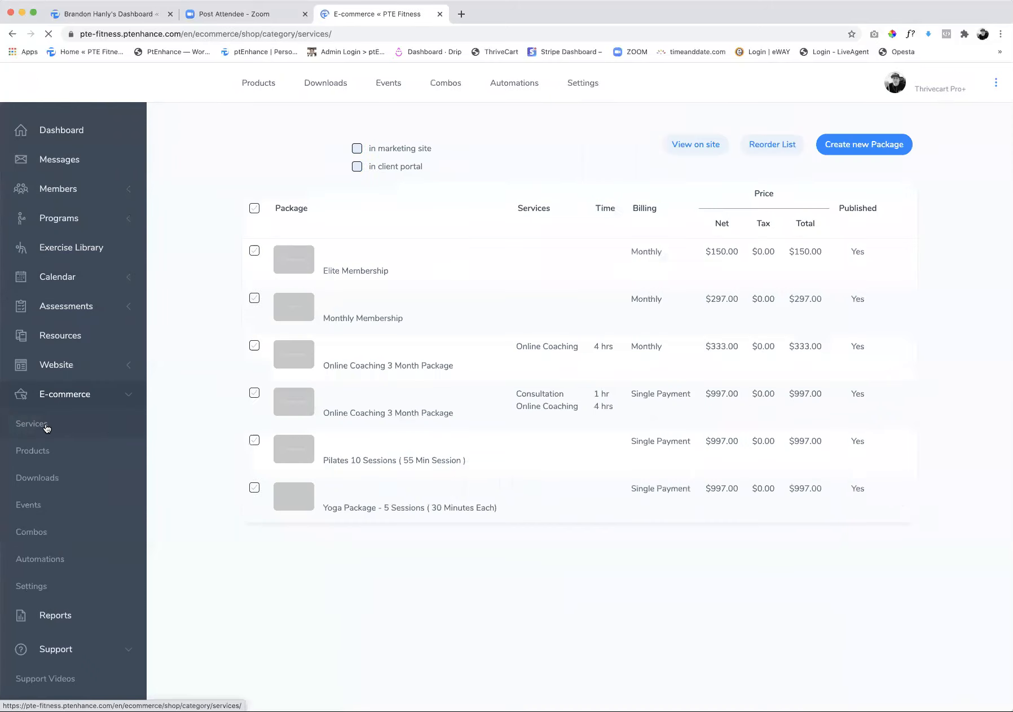
{"action": "left_click", "coordinate": [856, 147]}
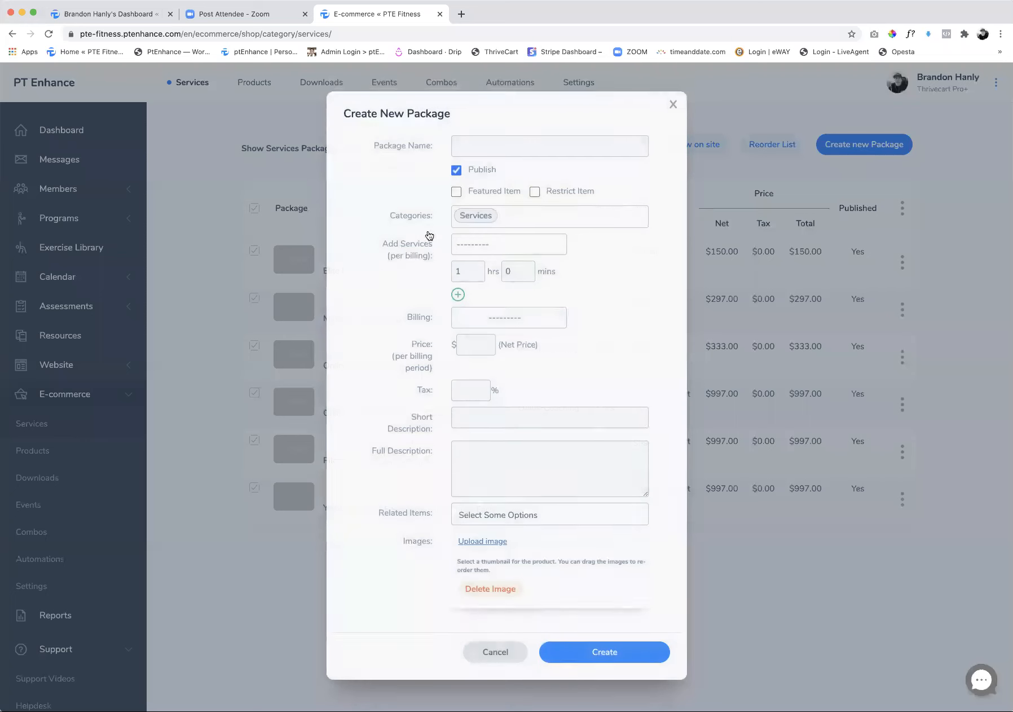
{"action": "left_click", "coordinate": [492, 146]}
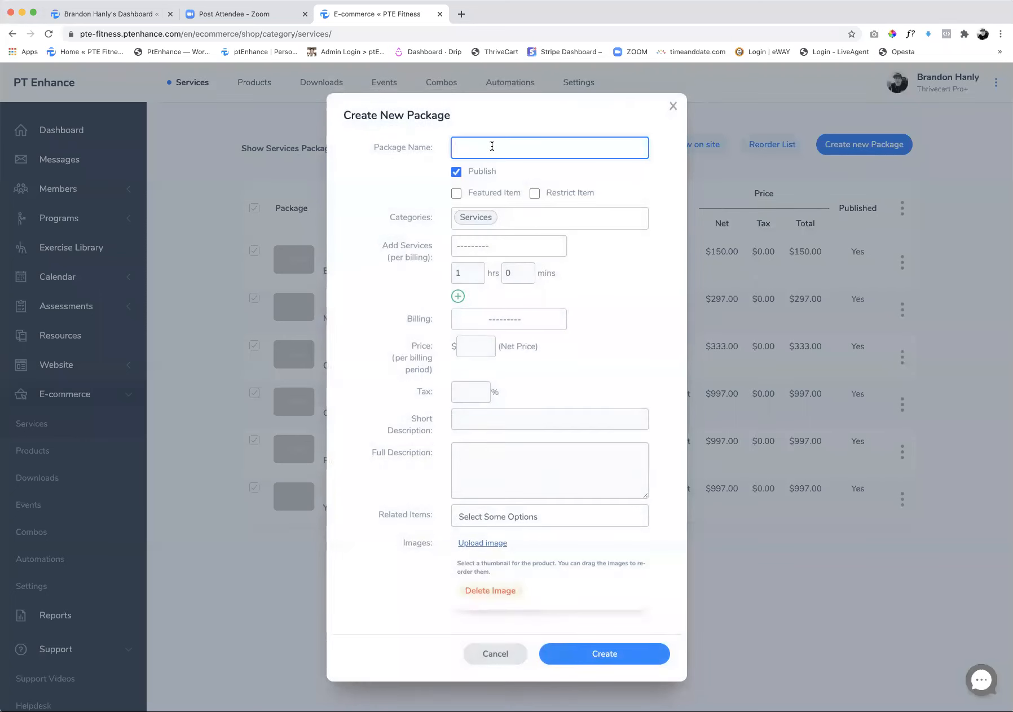
{"action": "type", "text": "Free Assessment"}
{"action": "left_click", "coordinate": [483, 250]}
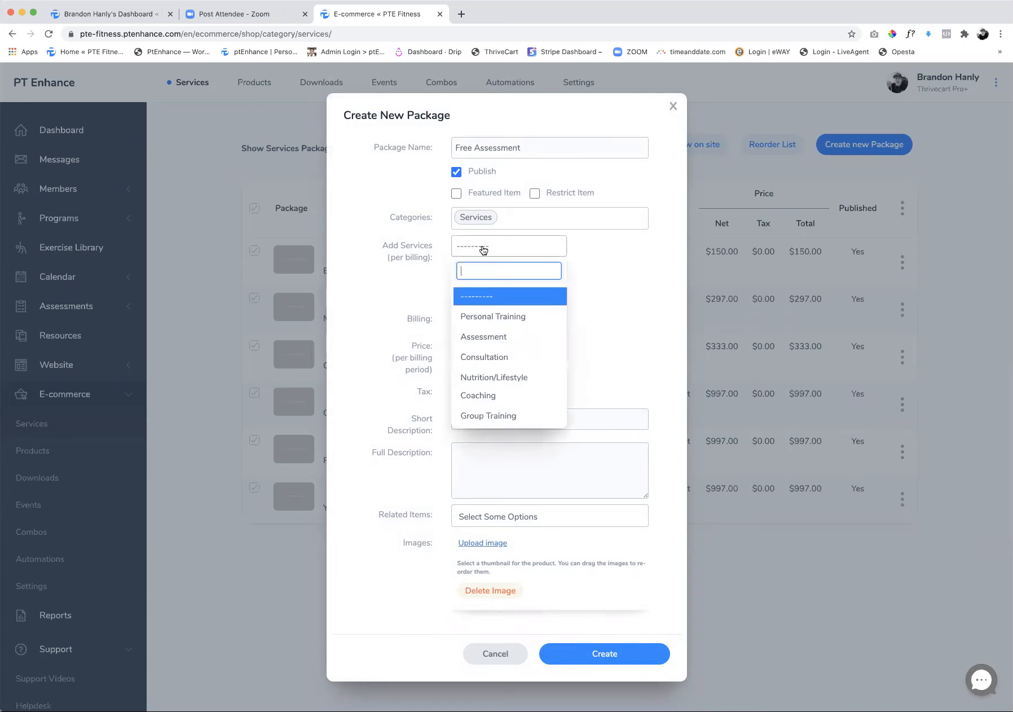
{"action": "left_click", "coordinate": [492, 339]}
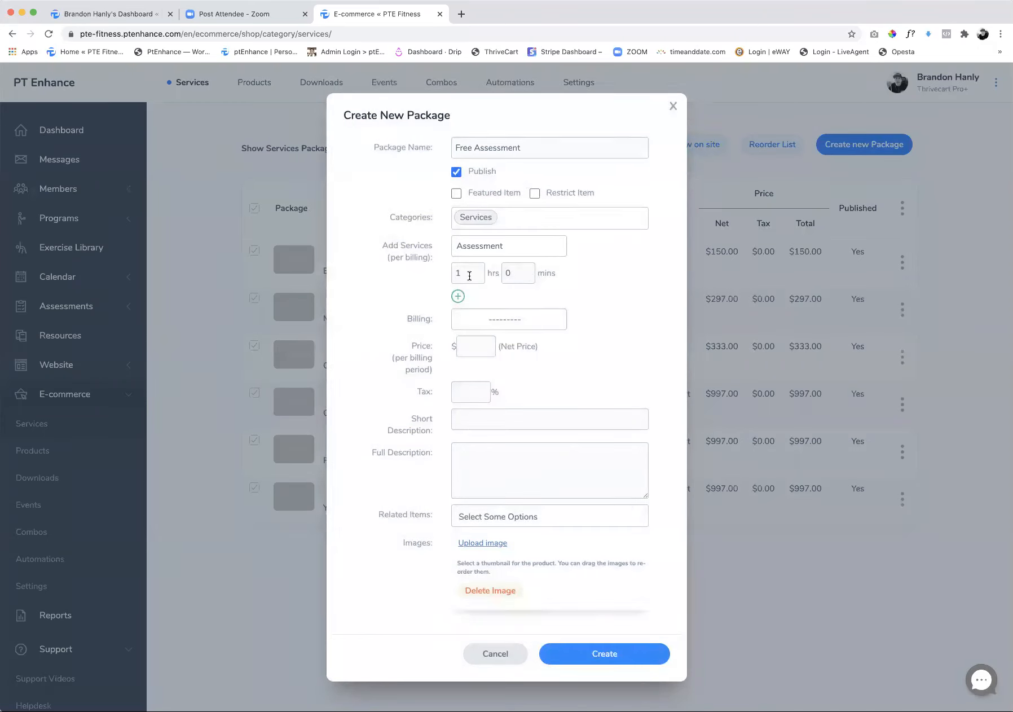
Set the new package's billing to Single Payment, its net price to $0 and its tax to 0%
{"action": "left_click", "coordinate": [493, 319]}
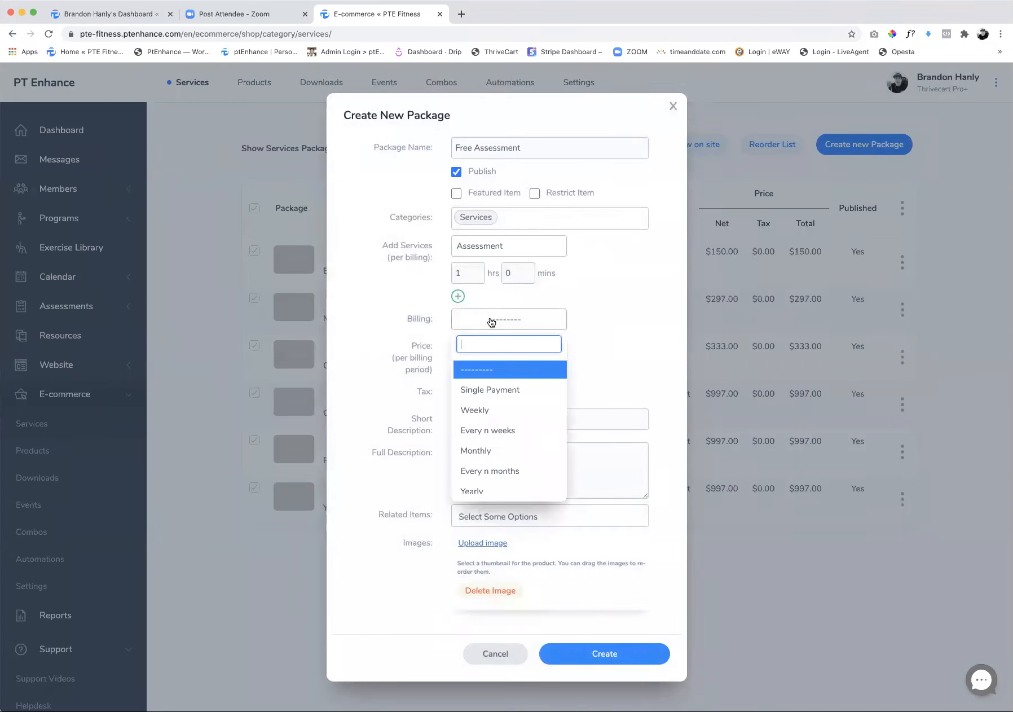
{"action": "left_click", "coordinate": [487, 391]}
{"action": "type", "text": "0"}
{"action": "left_click", "coordinate": [472, 392]}
{"action": "type", "text": "0"}
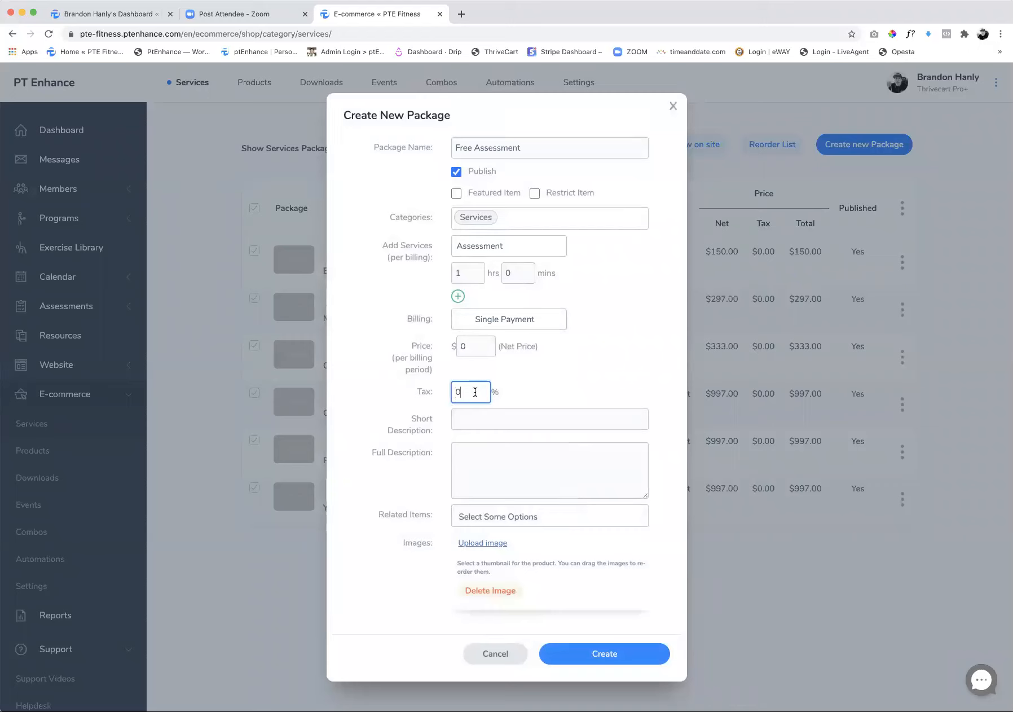
Enter "Free Assessment" as the short description and "Assessment" as the full description, and create the package
{"action": "left_click", "coordinate": [480, 417]}
{"action": "type", "text": "Assess"}
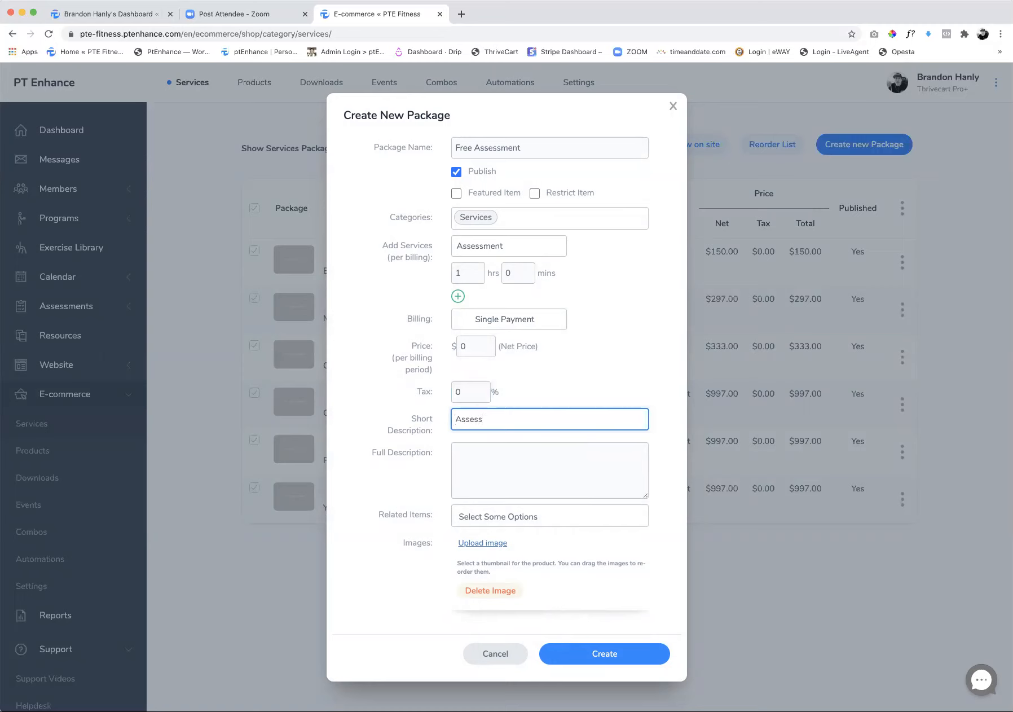
{"action": "type", "text": "met"}
{"action": "key", "text": "Tab"}
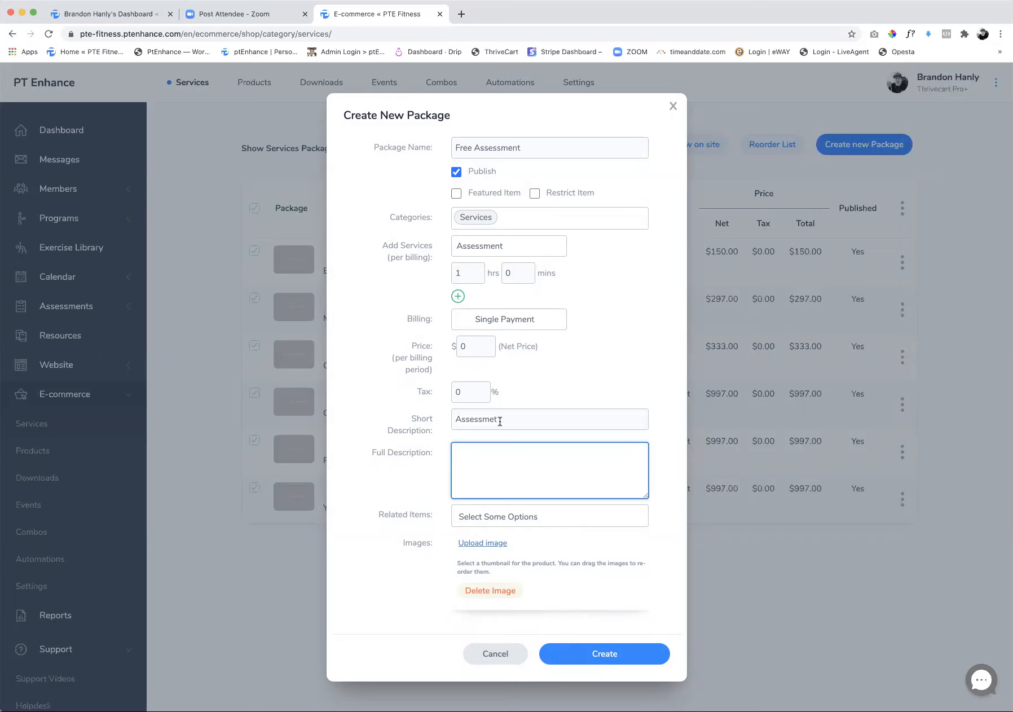
{"action": "double_click", "coordinate": [535, 148]}
{"action": "key", "text": "ctrl+c"}
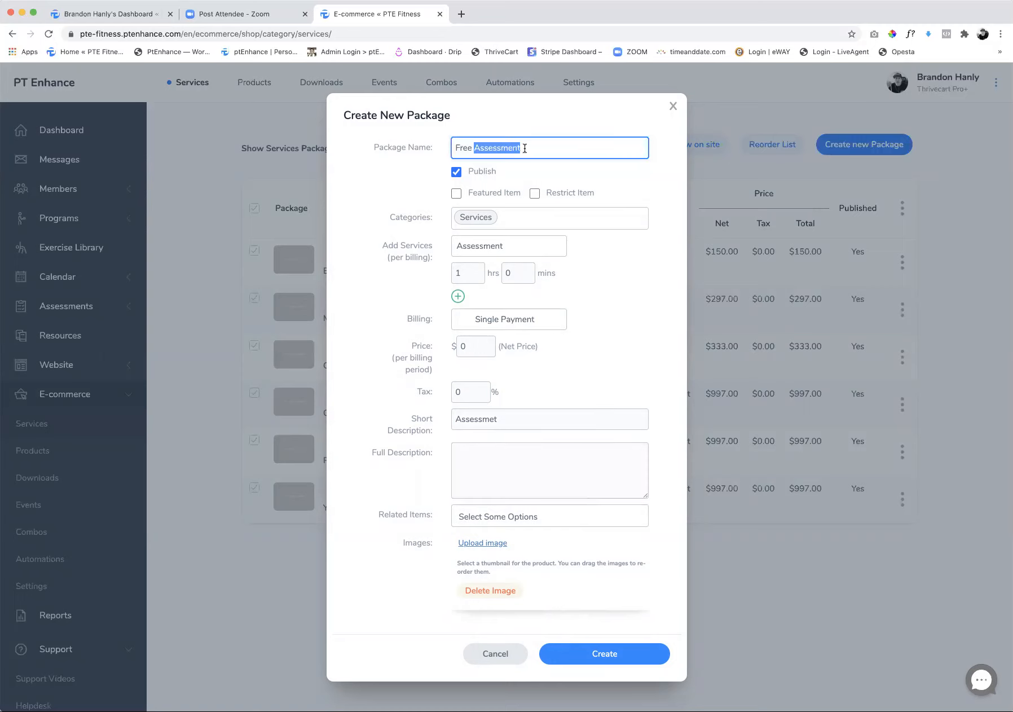
{"action": "double_click", "coordinate": [512, 417]}
{"action": "type", "text": "Free"}
{"action": "key", "text": "ctrl+v"}
{"action": "left_click", "coordinate": [507, 466]}
{"action": "key", "text": "ctrl+v"}
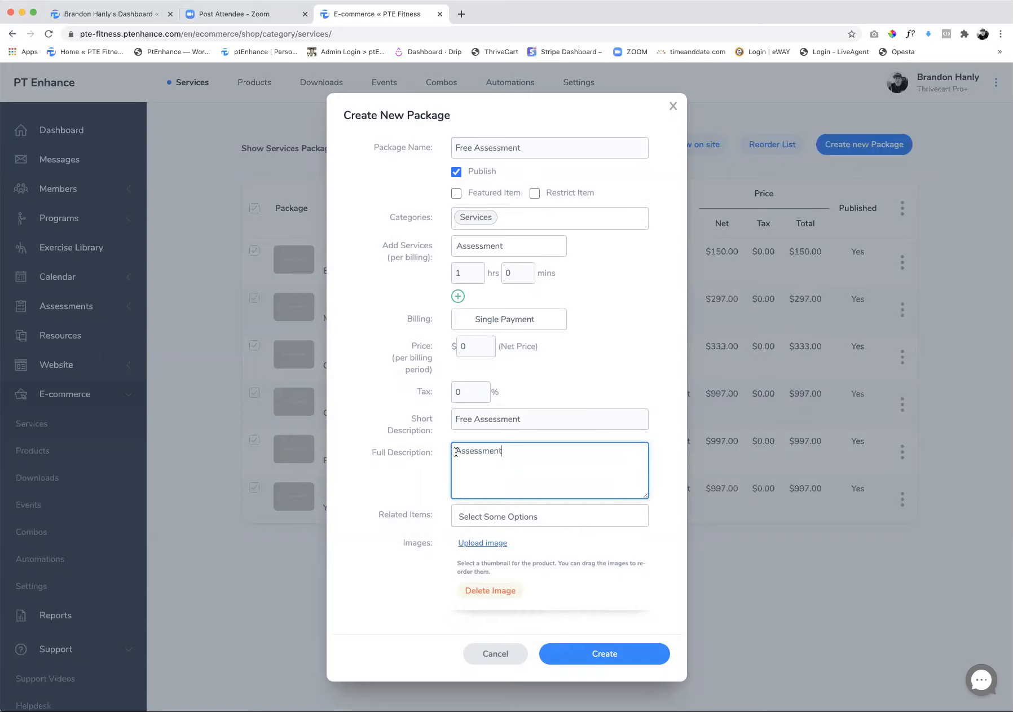
{"action": "left_click", "coordinate": [606, 658]}
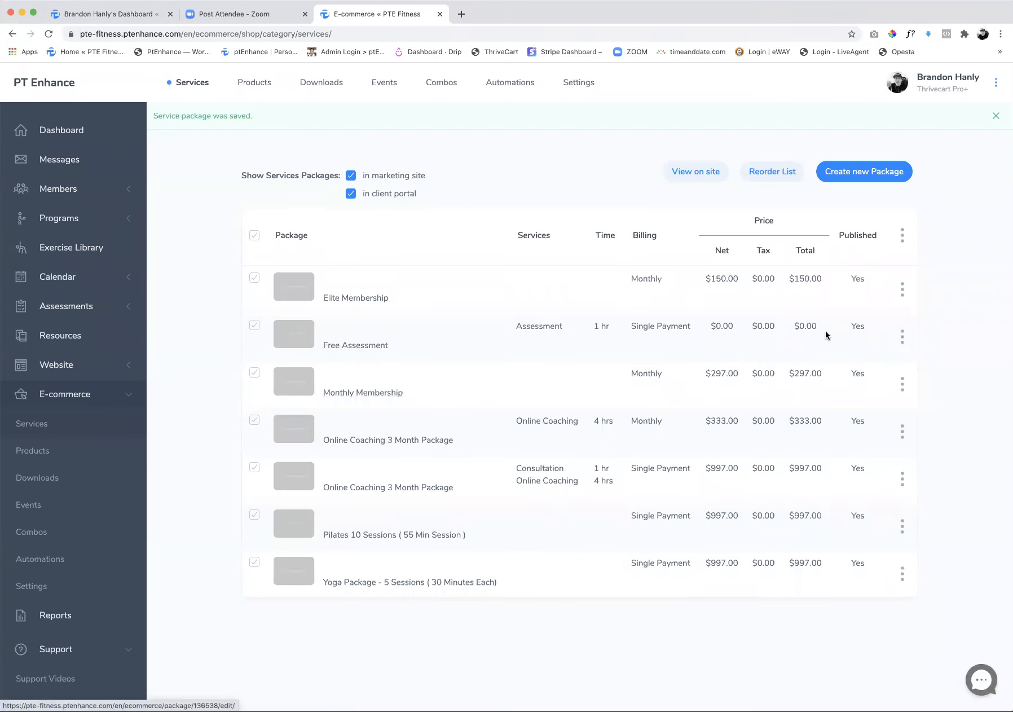
Copy the Free Assessment package for editing and name the copy "1 Hr Assessment"
{"action": "left_click", "coordinate": [903, 337]}
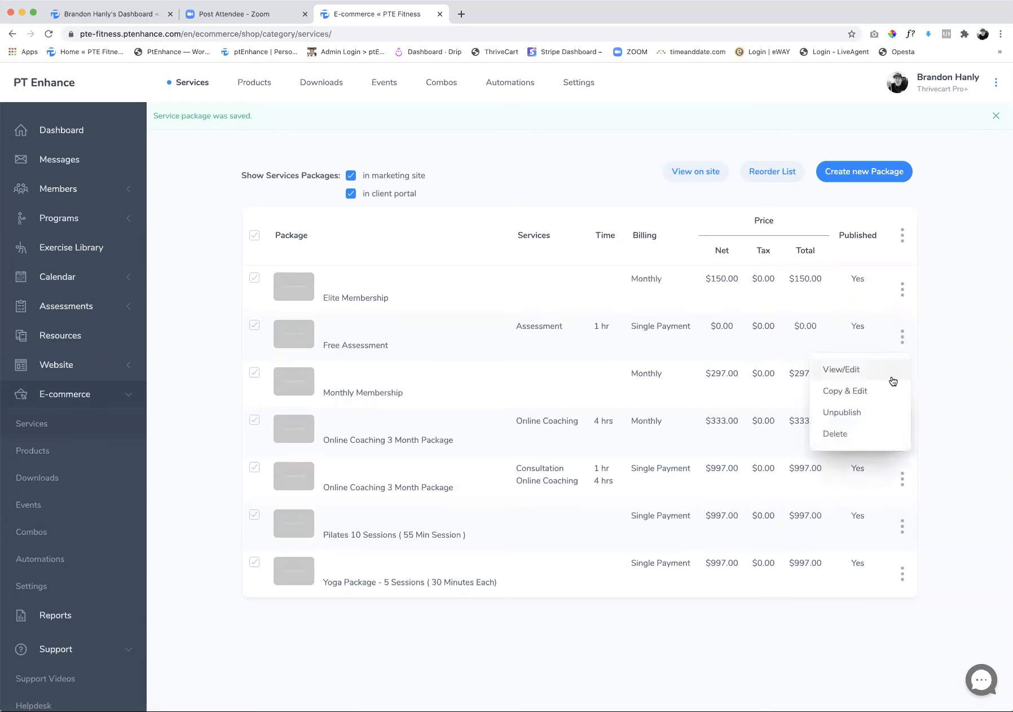
{"action": "left_click", "coordinate": [838, 393]}
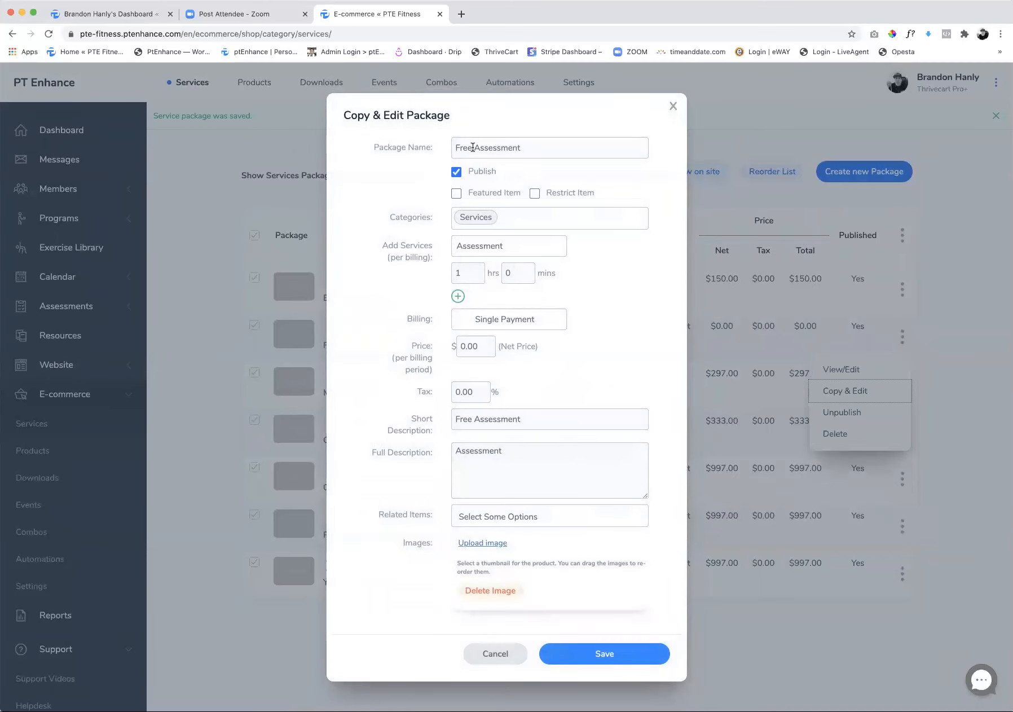
{"action": "double_click", "coordinate": [474, 146]}
{"action": "type", "text": "1 Hr"}
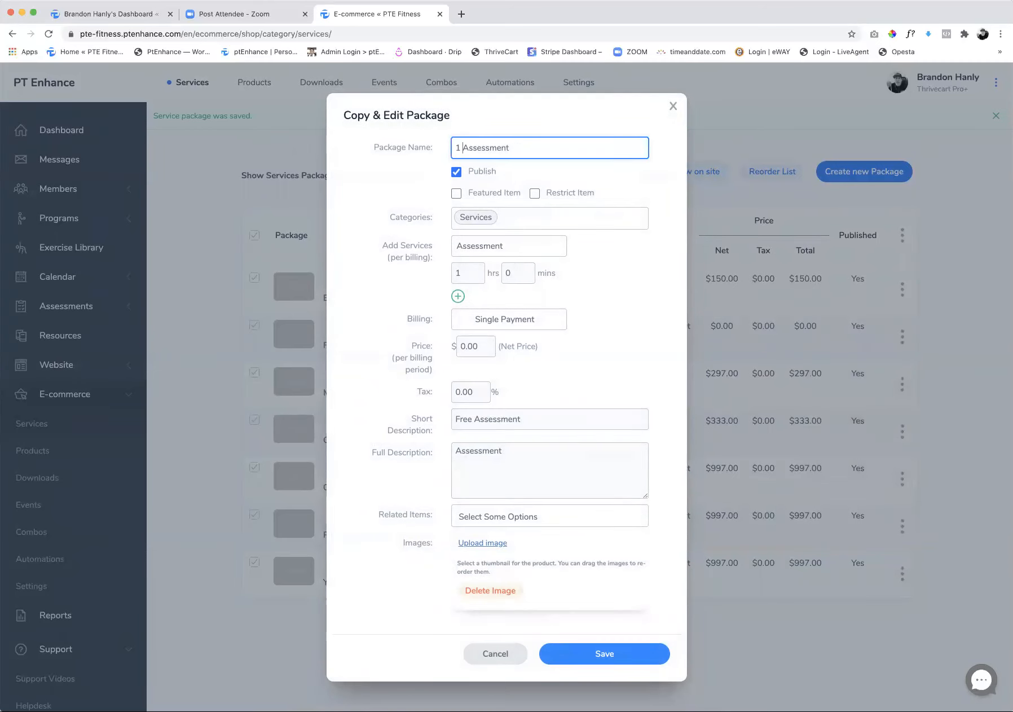
Set the copied package's net price to $97.00
{"action": "left_click", "coordinate": [484, 347]}
{"action": "double_click", "coordinate": [480, 346]}
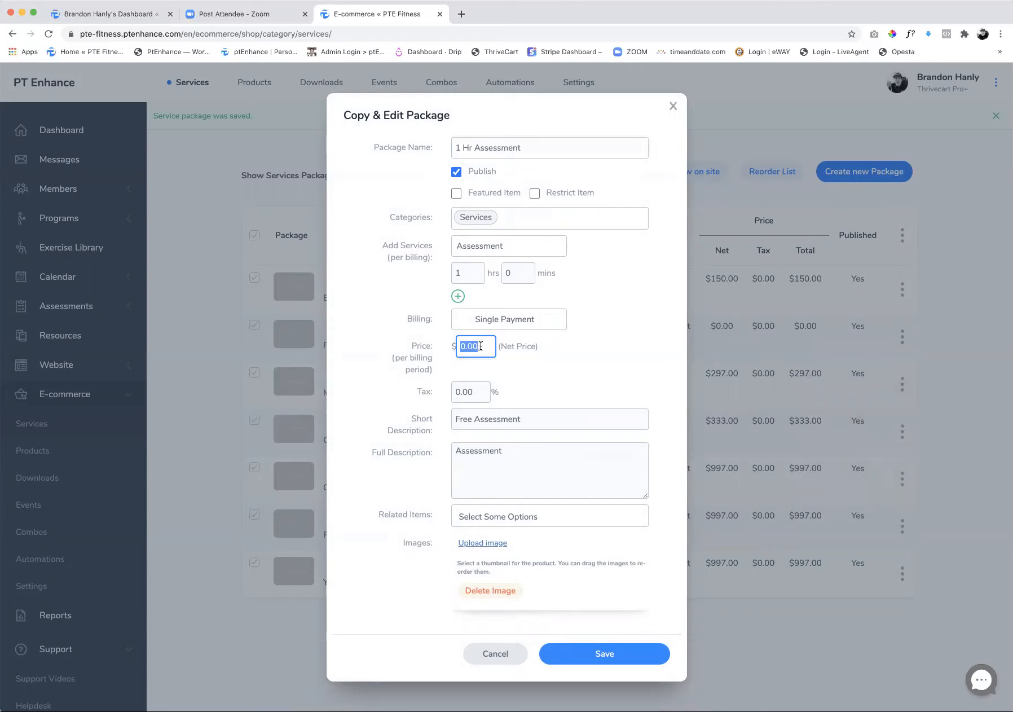
{"action": "type", "text": "97.00"}
{"action": "left_click", "coordinate": [474, 393]}
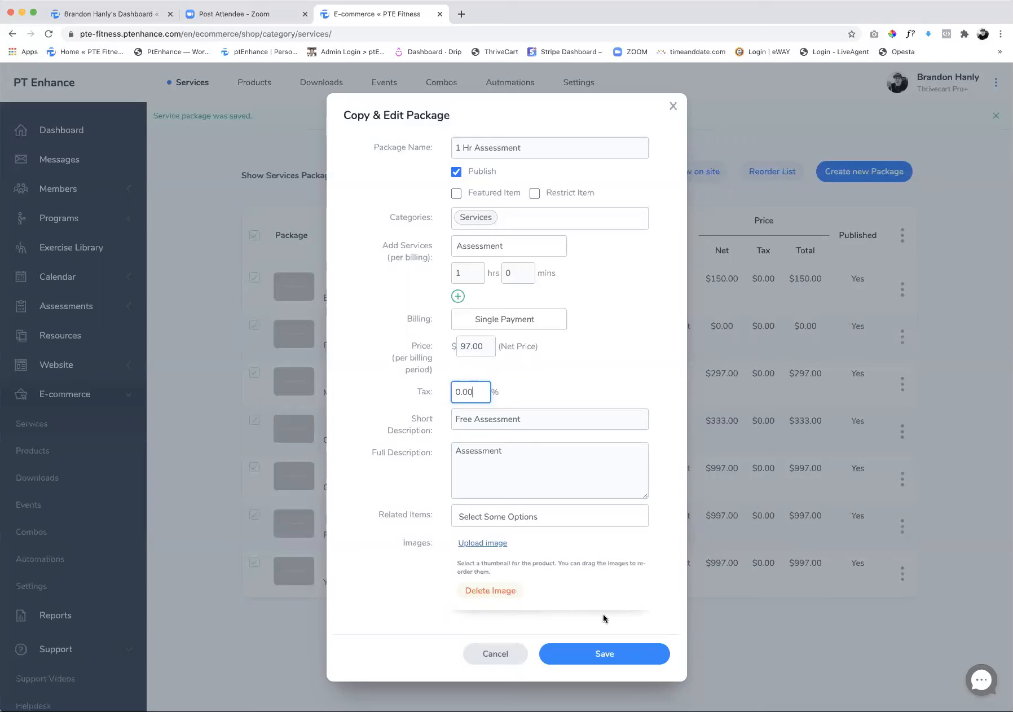
Change the copy's short and full descriptions to "1 Hr Assessment" and save the package
{"action": "double_click", "coordinate": [467, 420]}
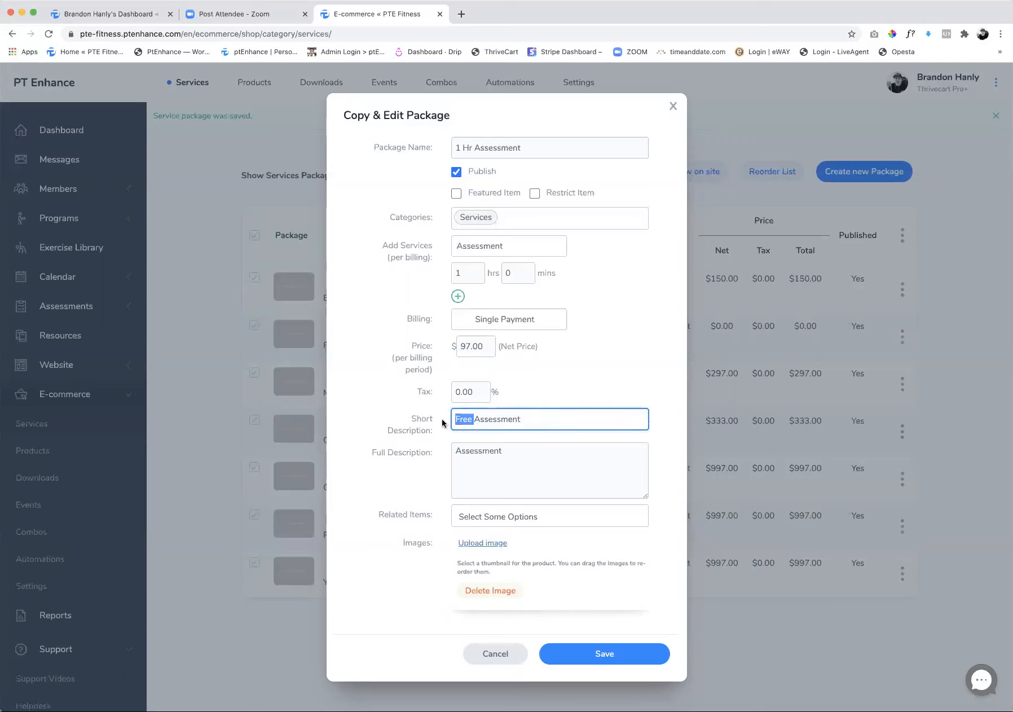
{"action": "type", "text": "1 Hr"}
{"action": "left_click", "coordinate": [455, 450]}
{"action": "type", "text": "1 Hr"}
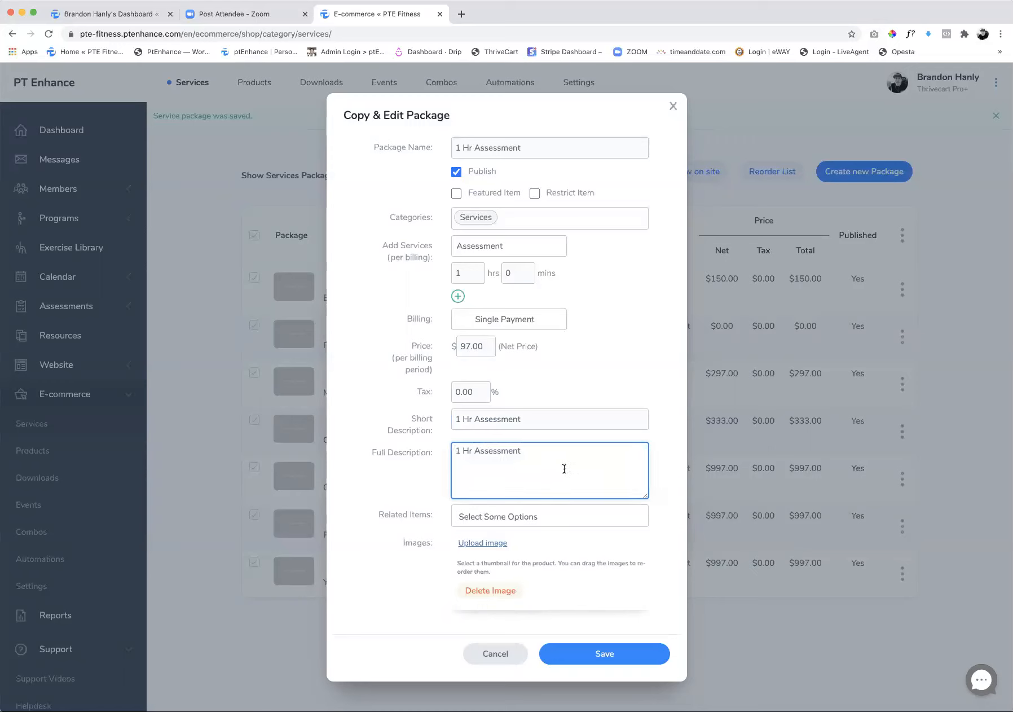
{"action": "left_click", "coordinate": [613, 655]}
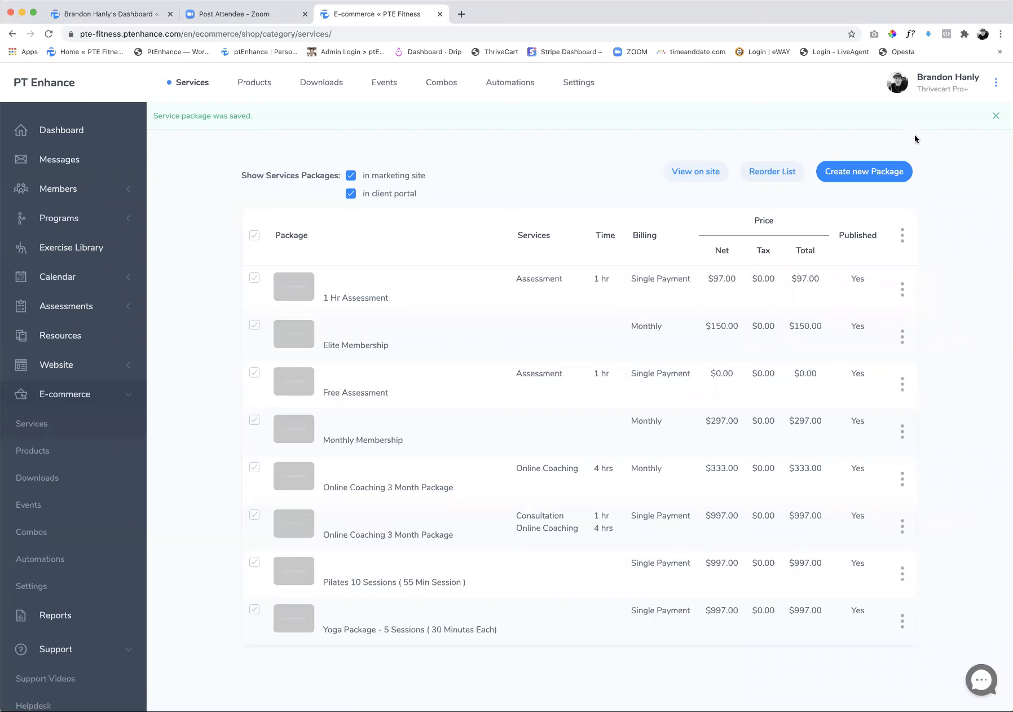
Log out of the trainer account, close the extra dashboard tab and open the website's public calendar
{"action": "scroll", "coordinate": [996, 88], "scroll_direction": "down", "scroll_amount": 1}
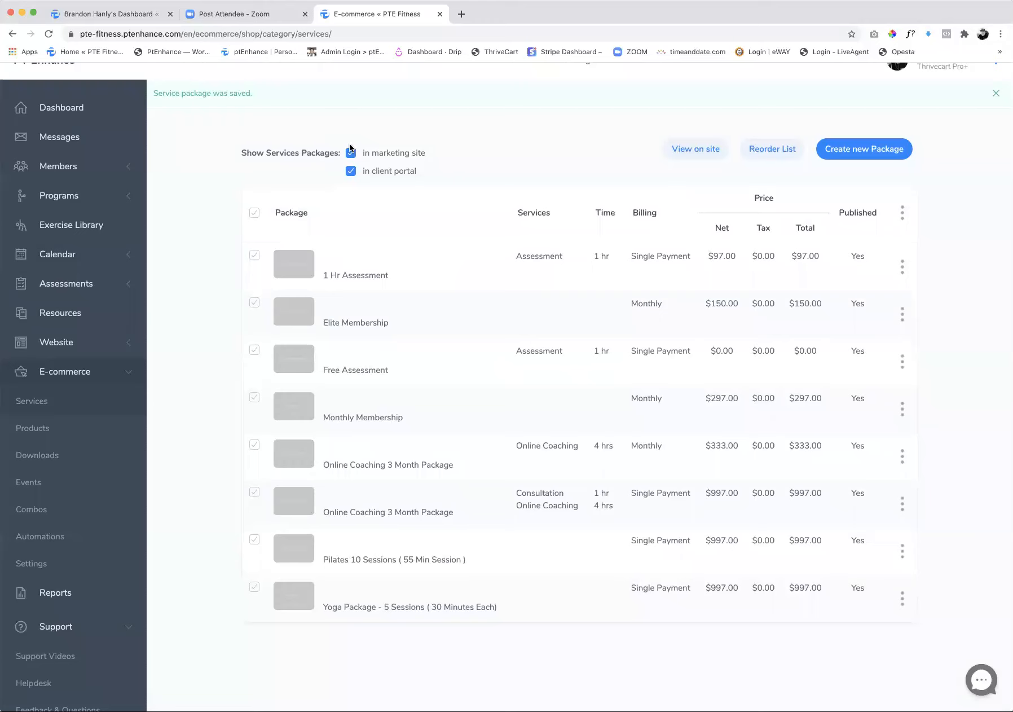
{"action": "scroll", "coordinate": [948, 136], "scroll_direction": "up", "scroll_amount": 1}
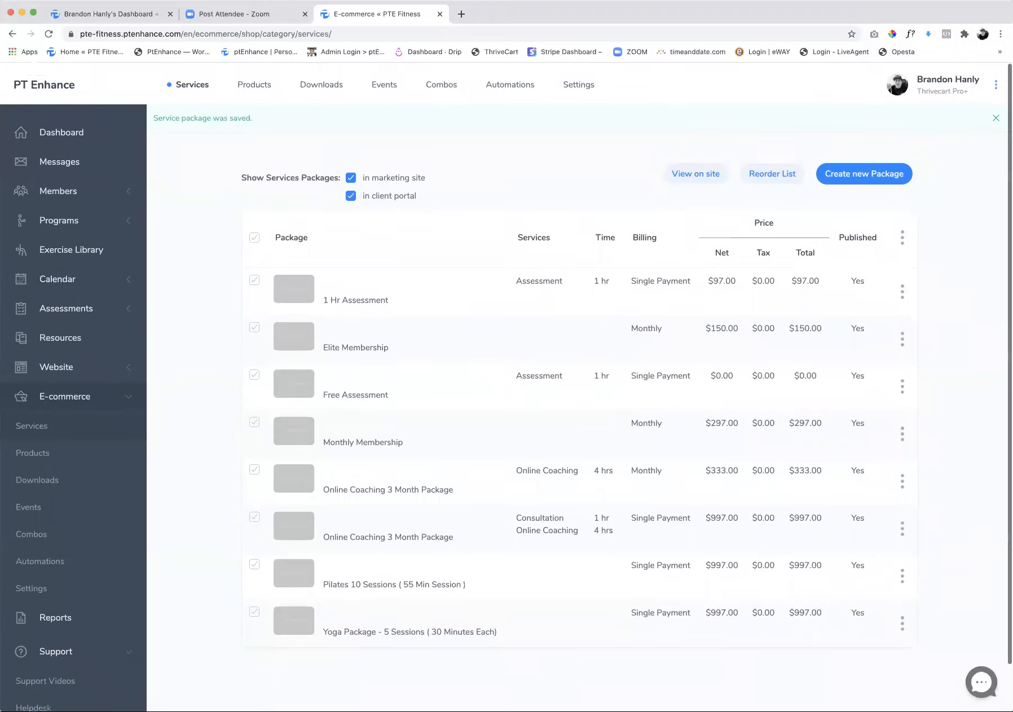
{"action": "left_click", "coordinate": [996, 83]}
{"action": "left_click", "coordinate": [915, 284]}
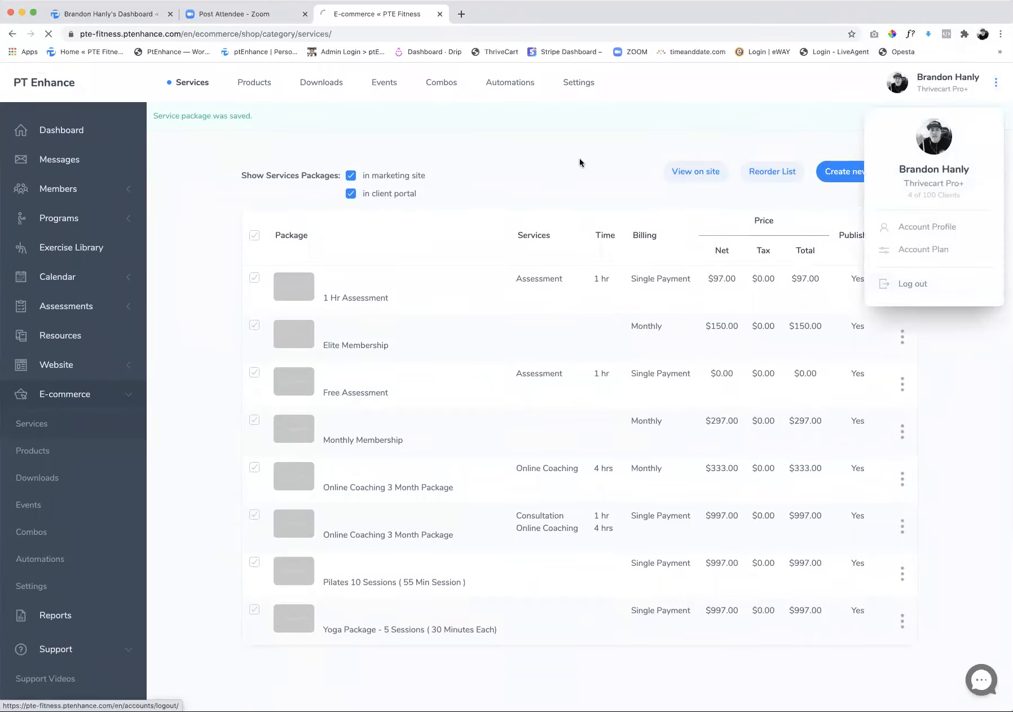
{"action": "left_click", "coordinate": [171, 14]}
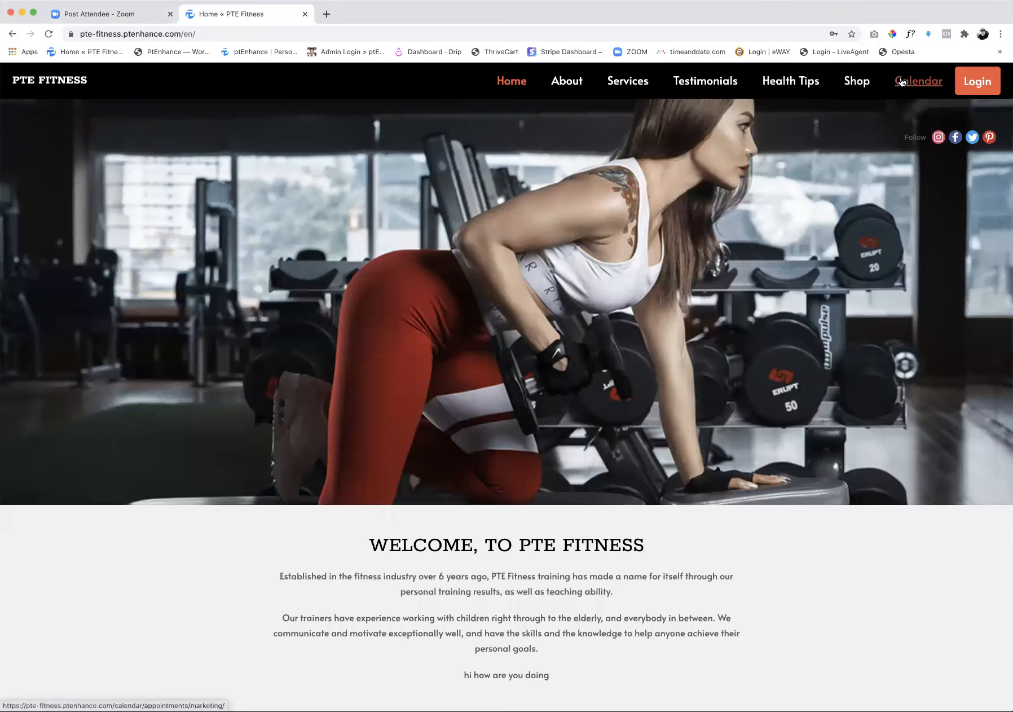
{"action": "left_click", "coordinate": [901, 85]}
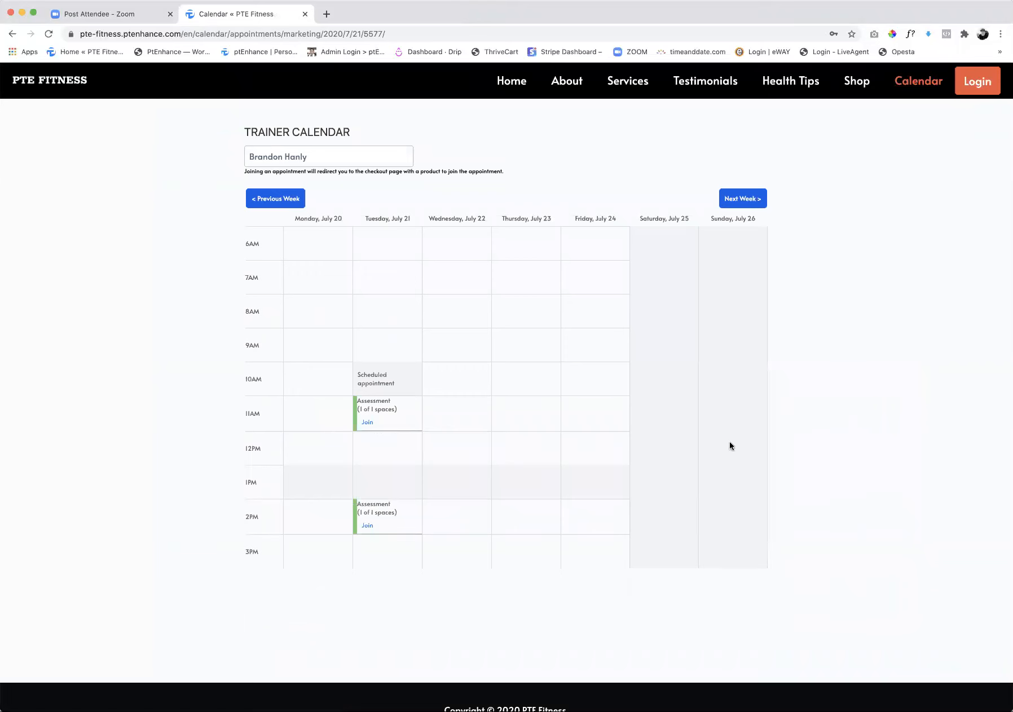
Open the join options for Tuesday's 11 AM assessment and switch the package choice to Free Assessment ($0.00)
{"action": "left_click", "coordinate": [366, 423]}
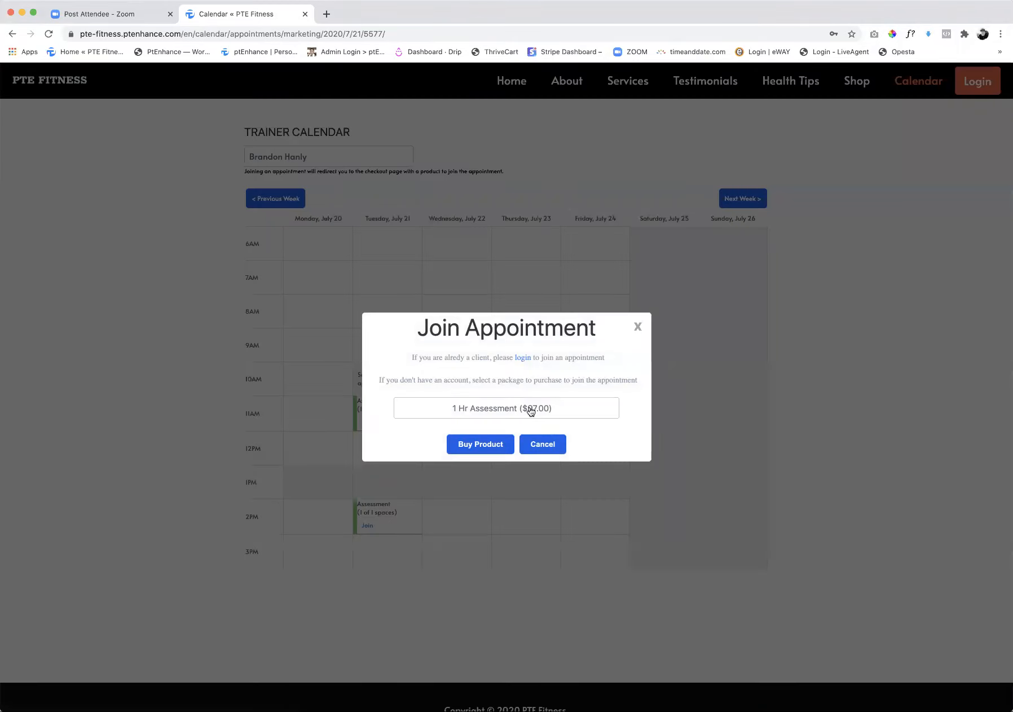
{"action": "left_click", "coordinate": [566, 414]}
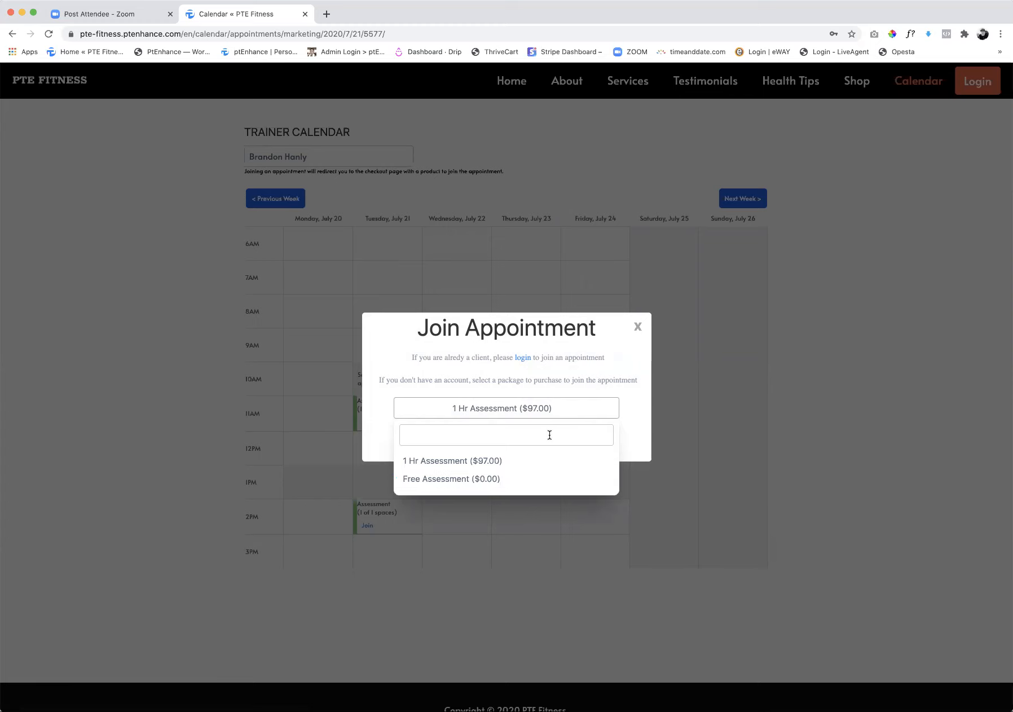
{"action": "left_click", "coordinate": [435, 483]}
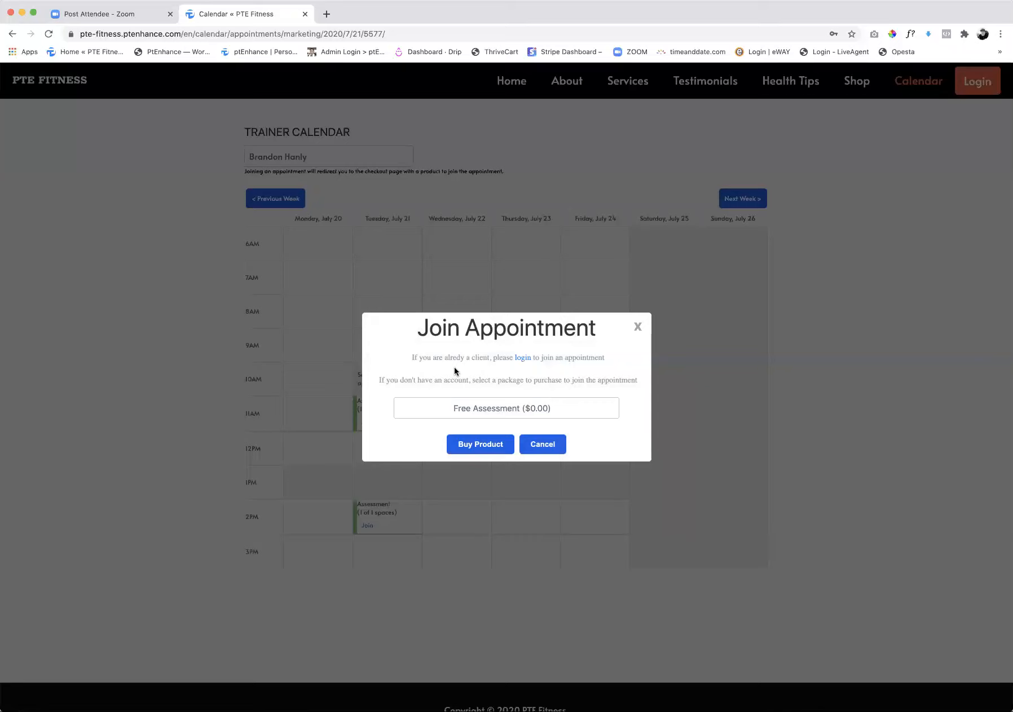
Sign in as an existing client with the saved e-mail and password to view the trainer's calendar, and log back out to the public calendar
{"action": "left_click", "coordinate": [522, 360]}
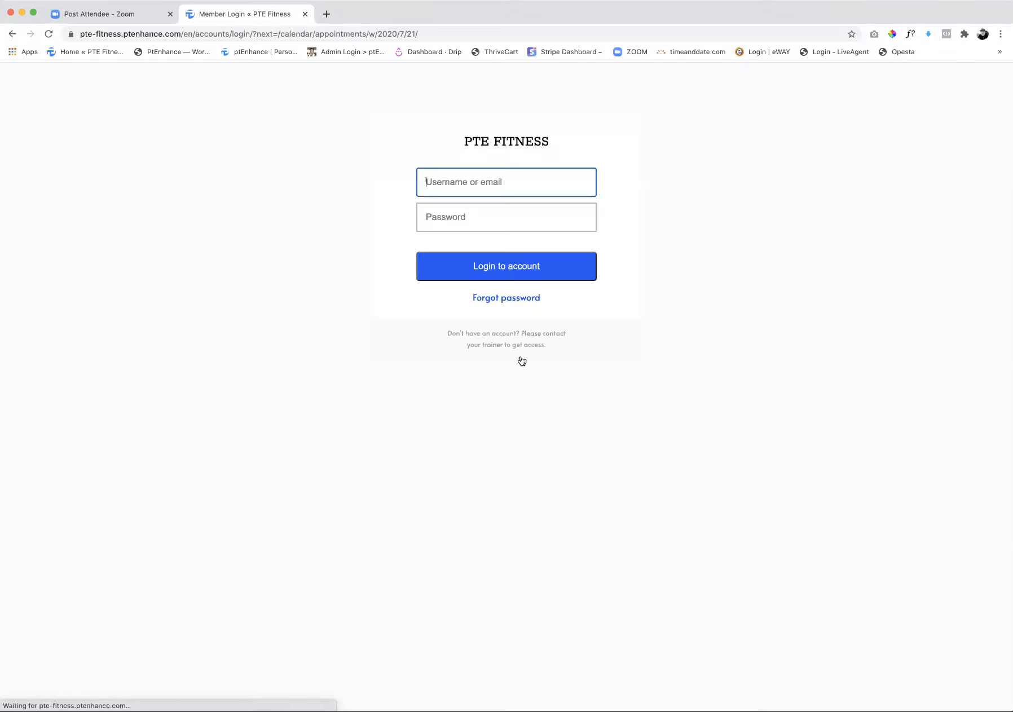
{"action": "left_click", "coordinate": [481, 186]}
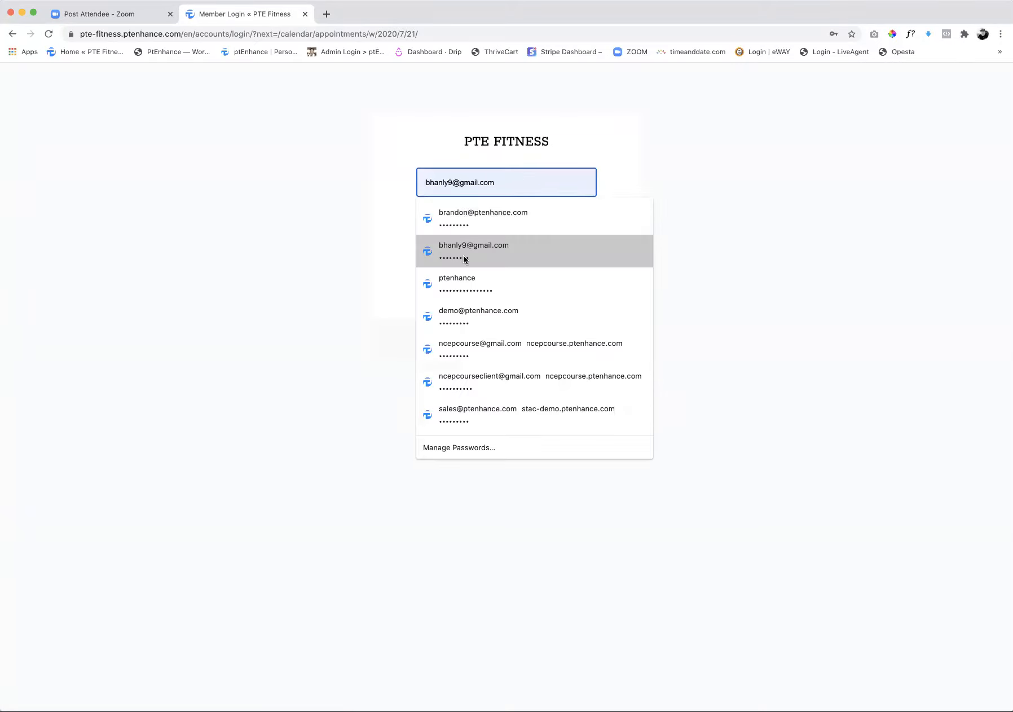
{"action": "left_click", "coordinate": [468, 317]}
{"action": "left_click", "coordinate": [484, 268]}
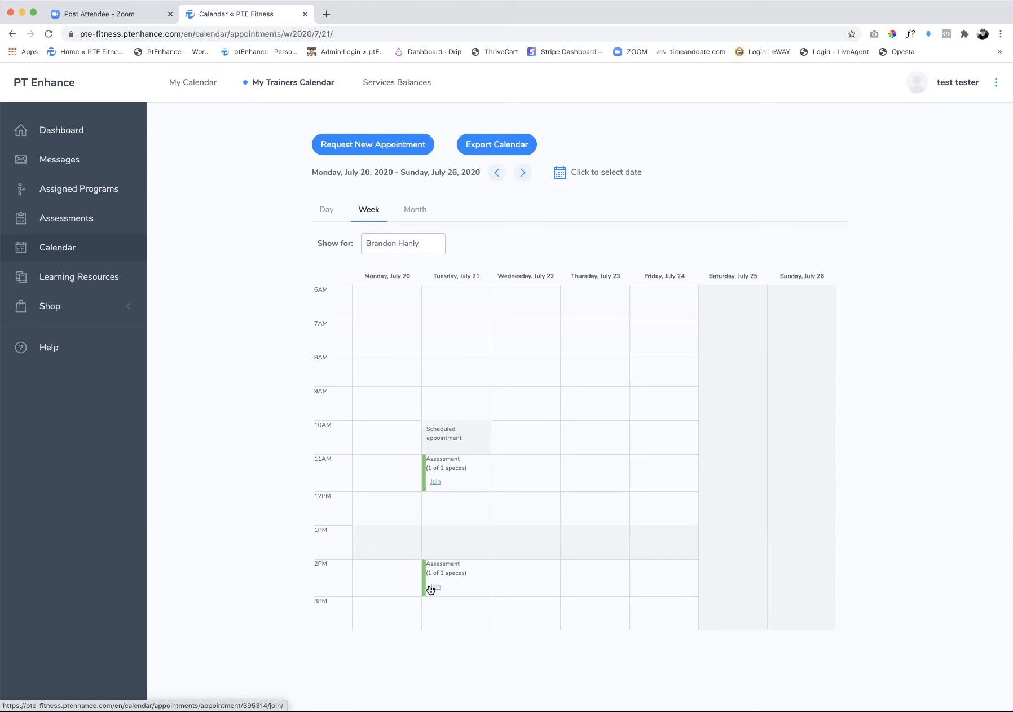
{"action": "left_click", "coordinate": [995, 83]}
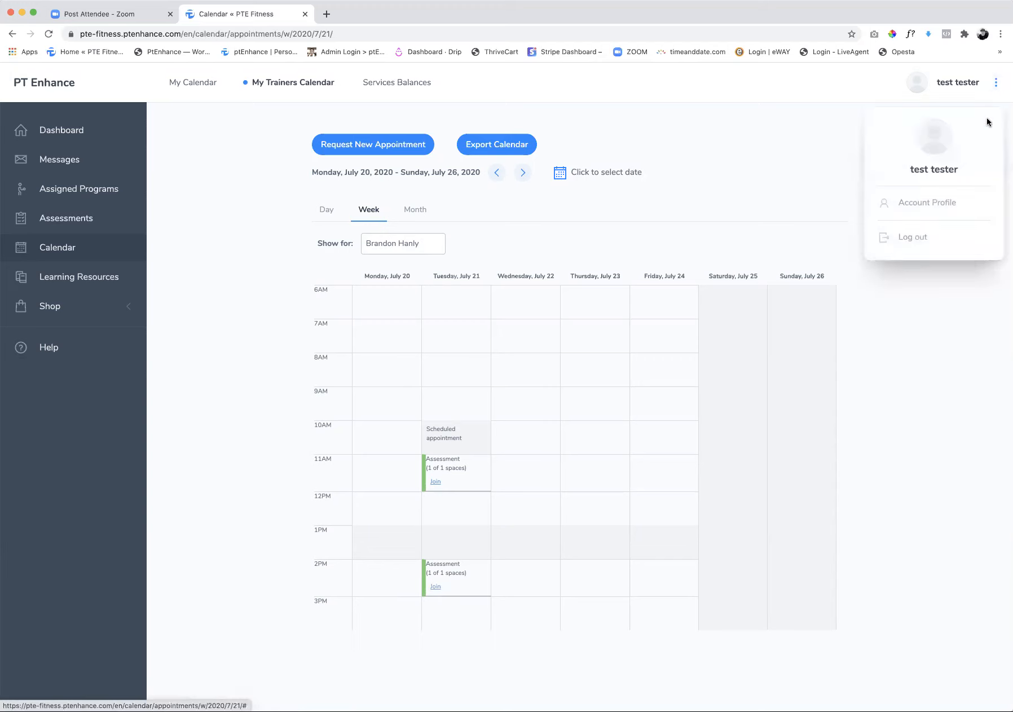
{"action": "left_click", "coordinate": [910, 238]}
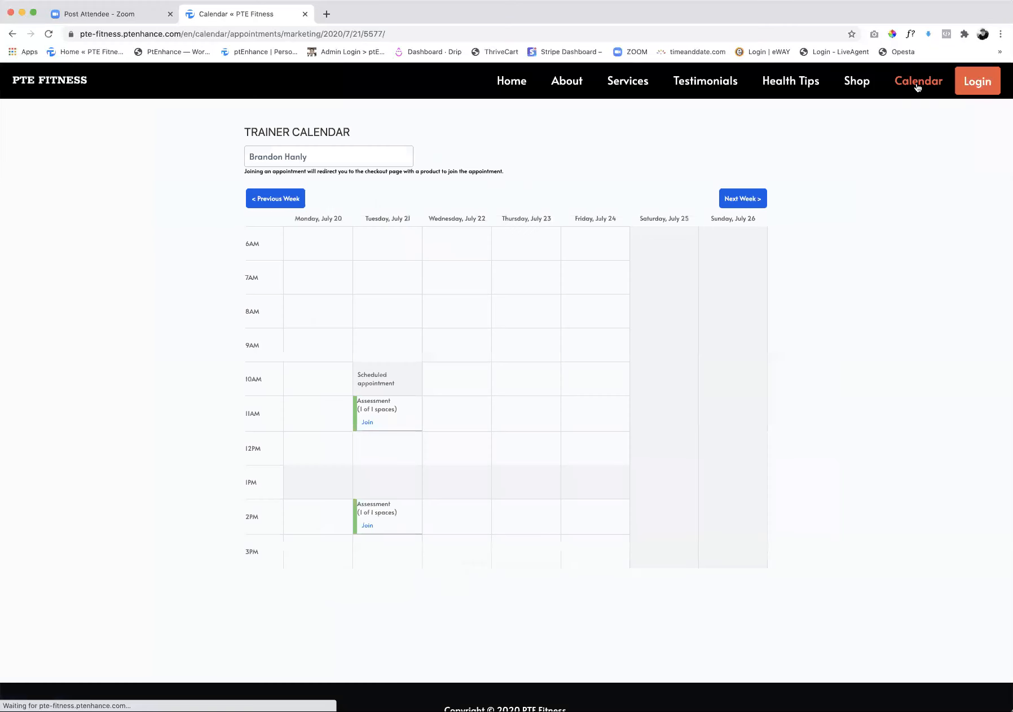
Join Tuesday's 2 PM assessment by buying the Free Assessment ($0.00) package and proceed to checkout
{"action": "left_click", "coordinate": [368, 527]}
{"action": "left_click", "coordinate": [519, 411]}
{"action": "left_click", "coordinate": [467, 480]}
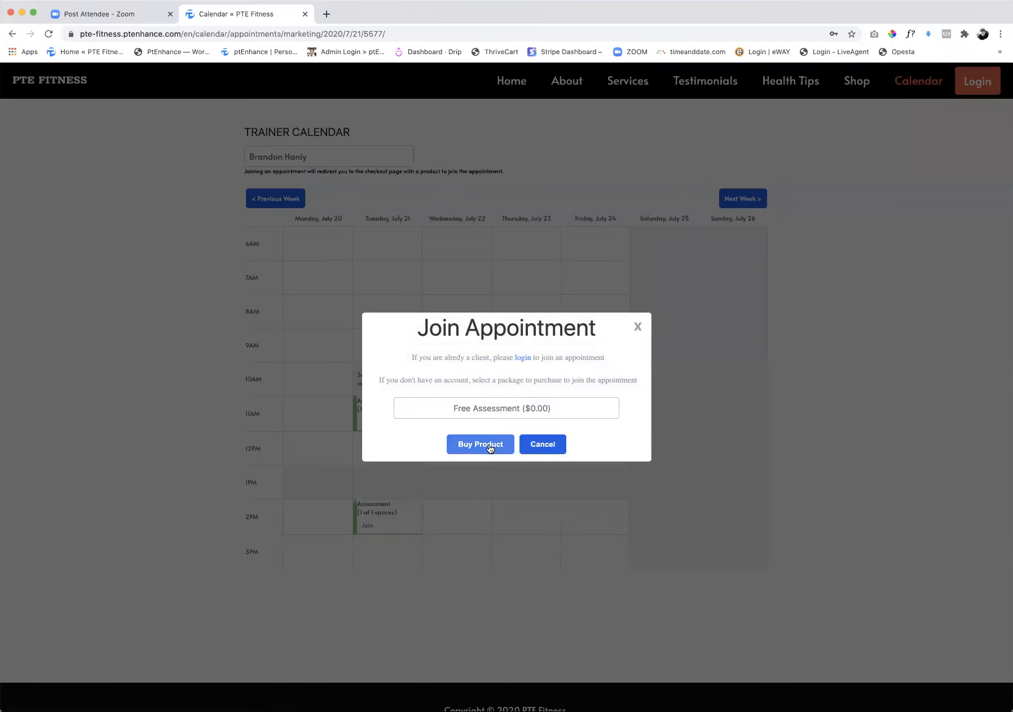
{"action": "left_click", "coordinate": [489, 446]}
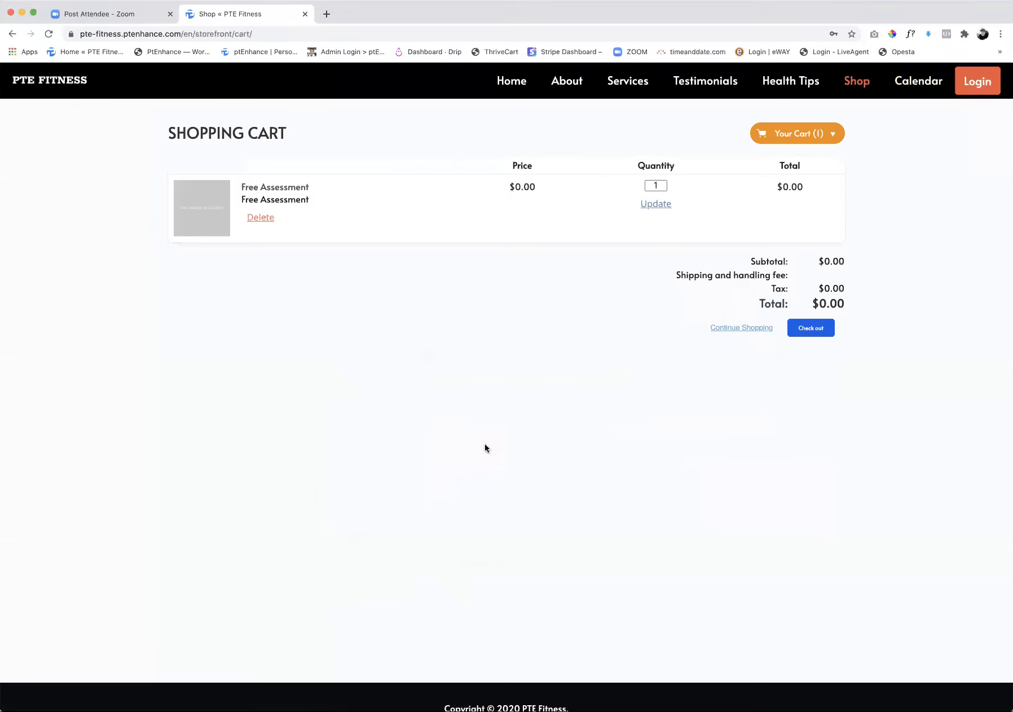
{"action": "left_click", "coordinate": [808, 332]}
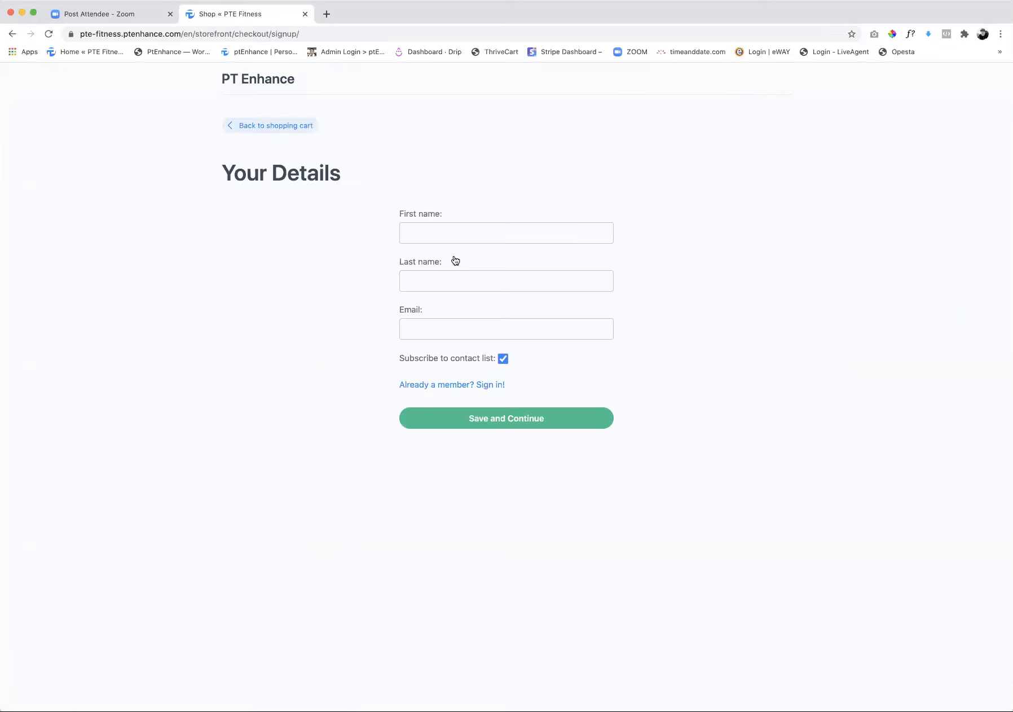
Enter the new customer's first and last name in the checkout details
{"action": "left_click", "coordinate": [432, 234]}
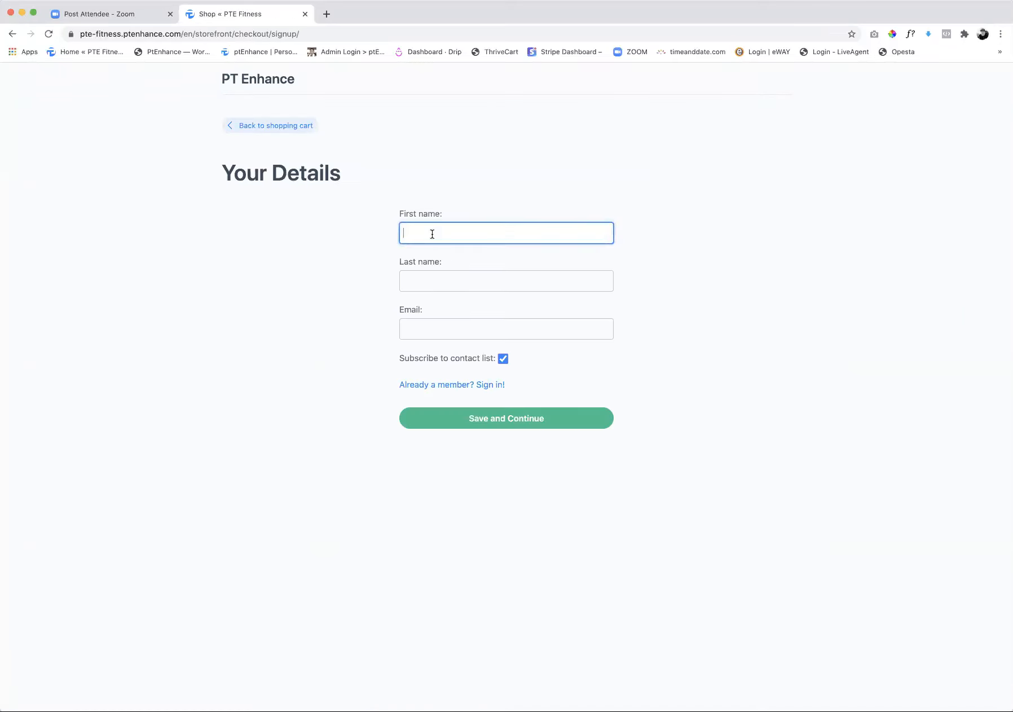
{"action": "key", "text": "Tab"}
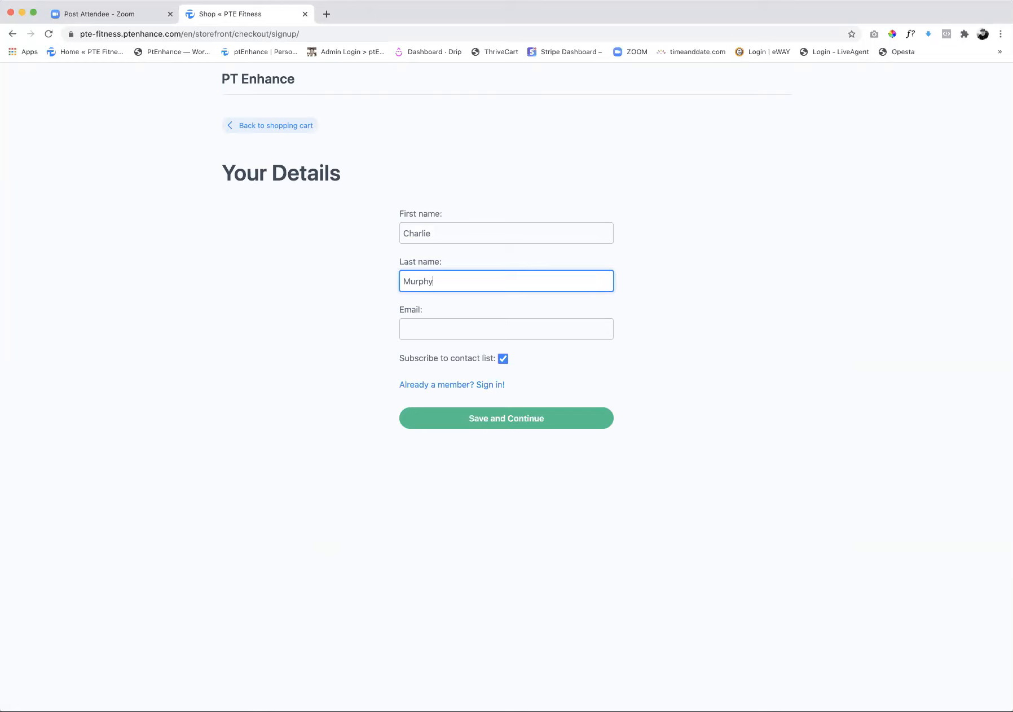
Fill in the customer's e-mail address and save the details to continue to shipping and payment
{"action": "left_click", "coordinate": [421, 331]}
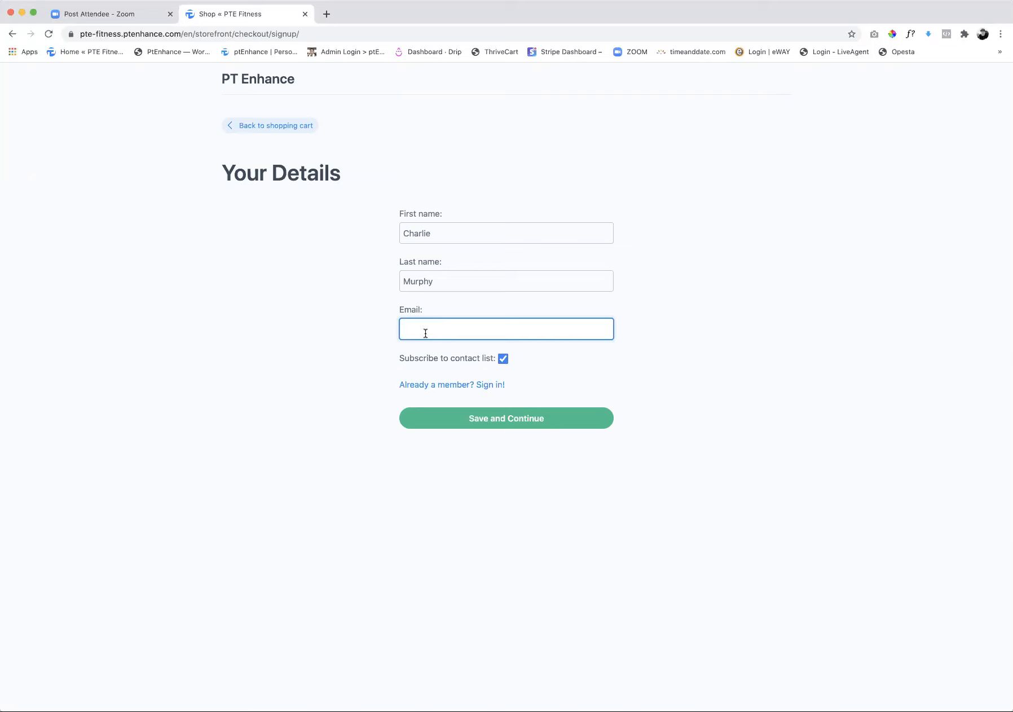
{"action": "left_click", "coordinate": [499, 424]}
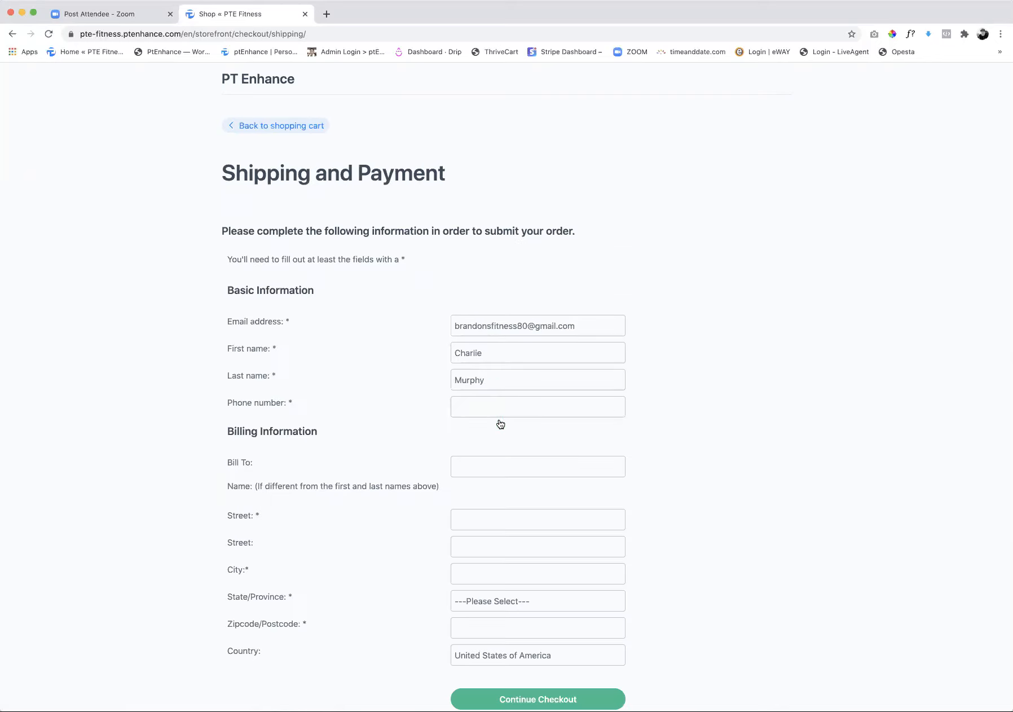
Enter the customer's full name as the bill-to name in the billing information
{"action": "scroll", "coordinate": [507, 403], "scroll_direction": "down", "scroll_amount": 1}
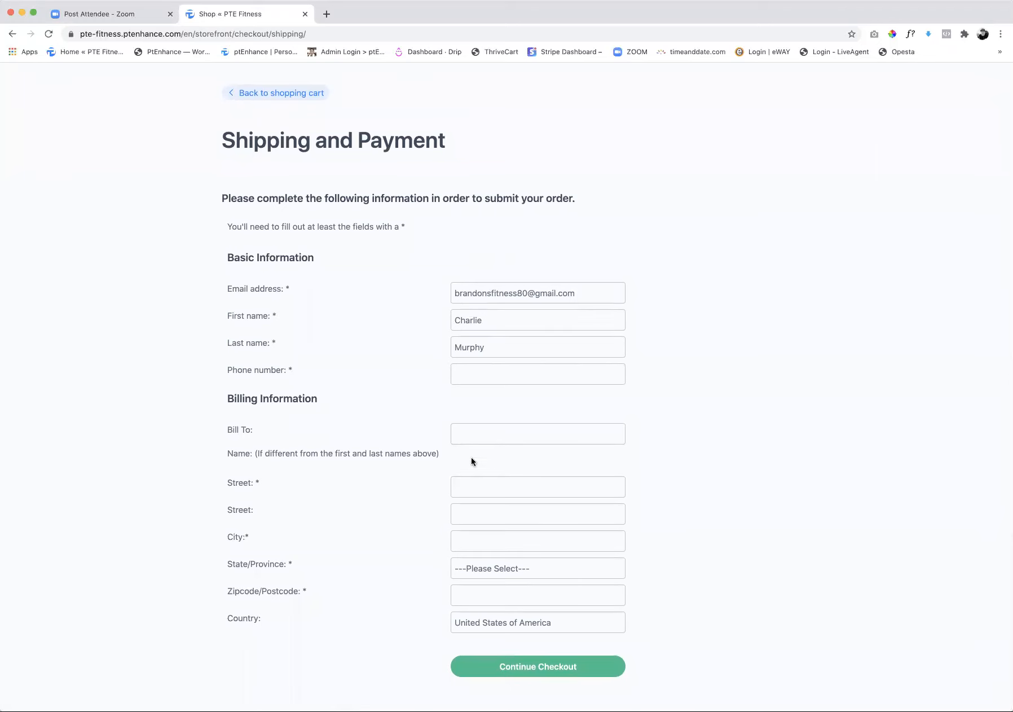
{"action": "left_click", "coordinate": [479, 430]}
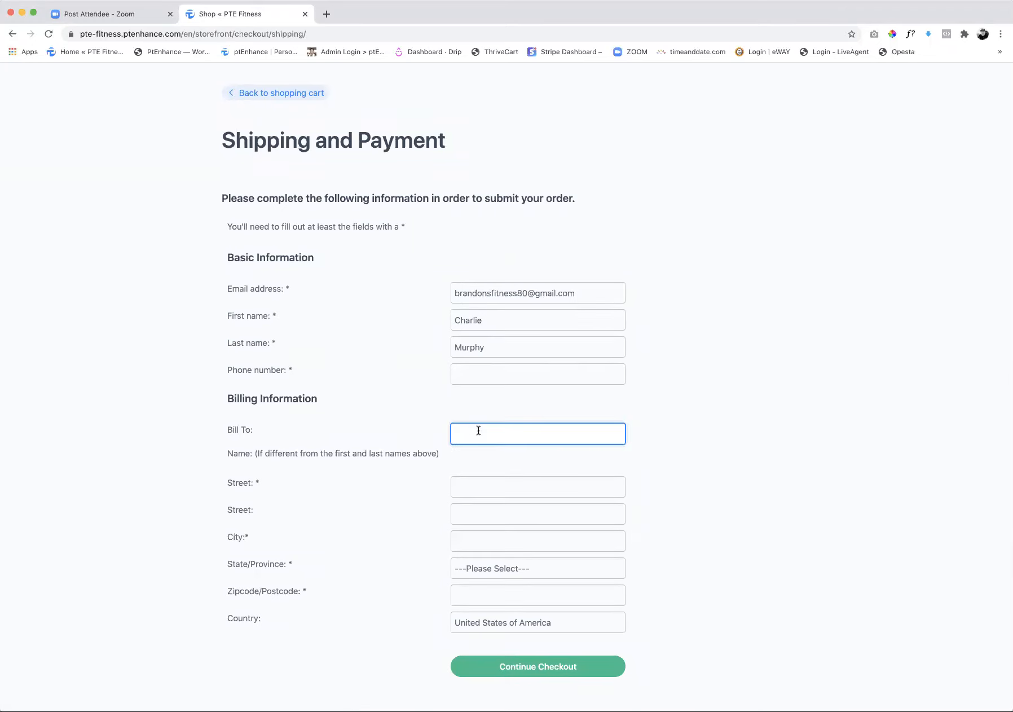
{"action": "key", "text": "Tab"}
{"action": "left_click", "coordinate": [522, 438]}
Fill in the street address and city of the billing information, leaving the second street line empty
{"action": "left_click", "coordinate": [485, 487]}
{"action": "type", "text": "1"}
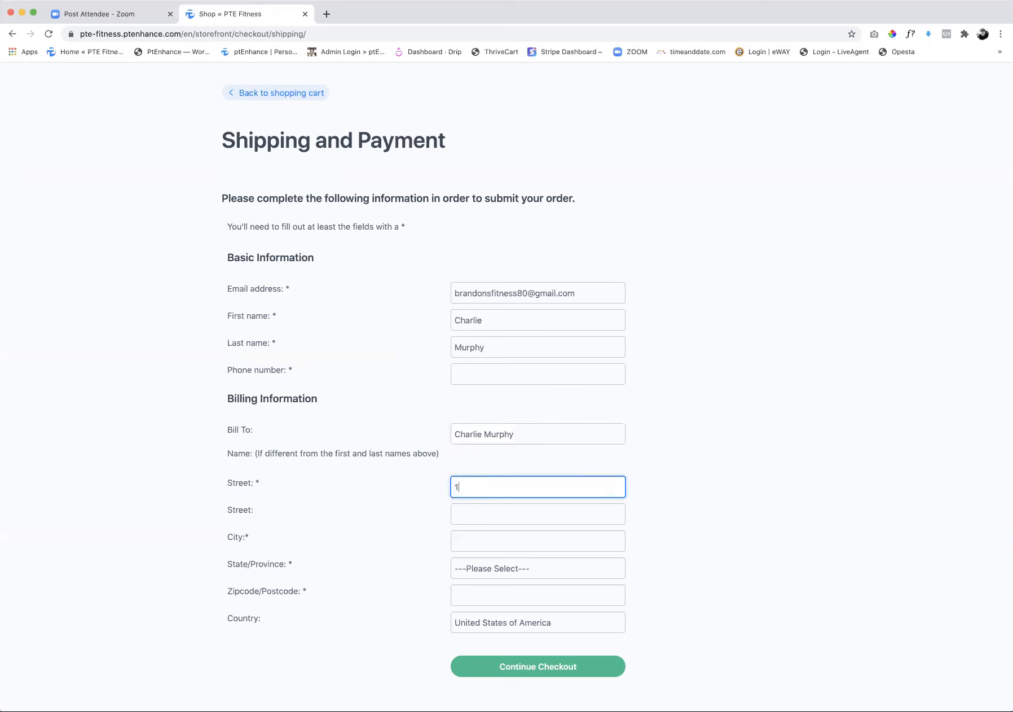
{"action": "type", "text": "23 Main St"}
{"action": "key", "text": "Tab"}
{"action": "key", "text": "Tab"}
{"action": "type", "text": "Carlsbad"}
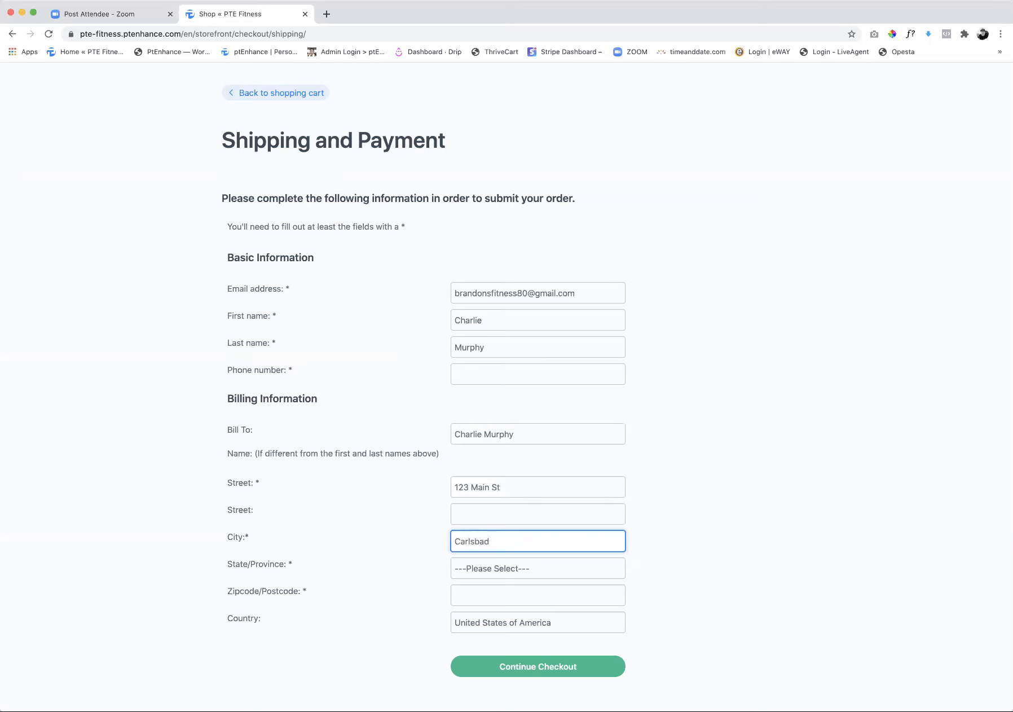
Select the billing state, enter the zip code and try to continue the checkout
{"action": "key", "text": "Tab"}
{"action": "key", "text": "c"}
{"action": "key", "text": "Tab"}
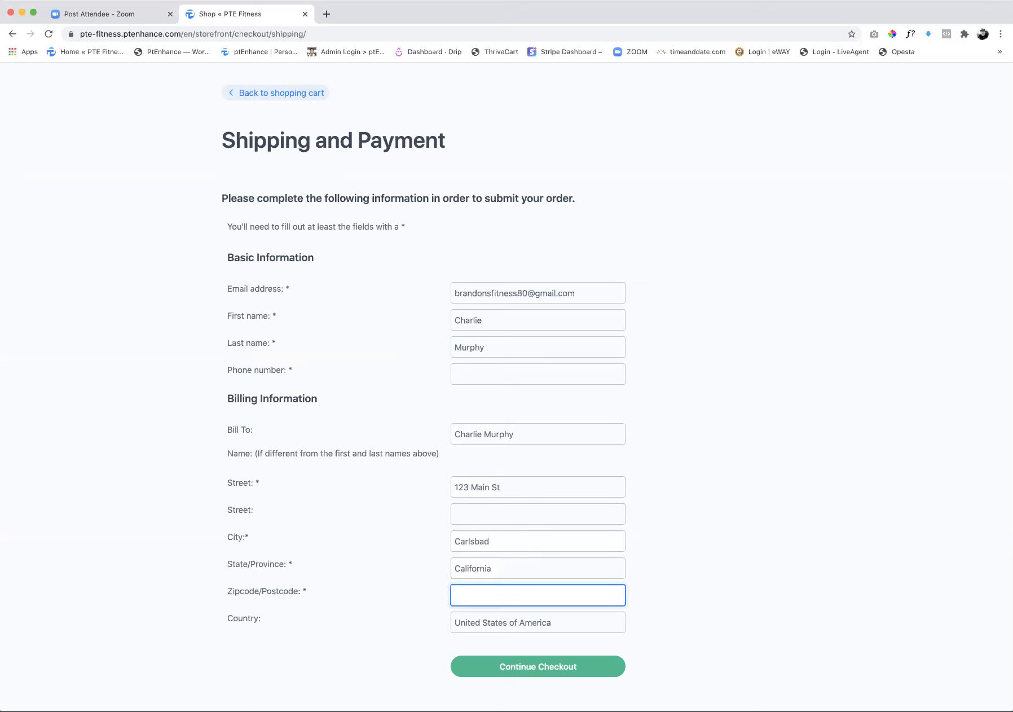
{"action": "type", "text": "92008"}
{"action": "left_click", "coordinate": [550, 664]}
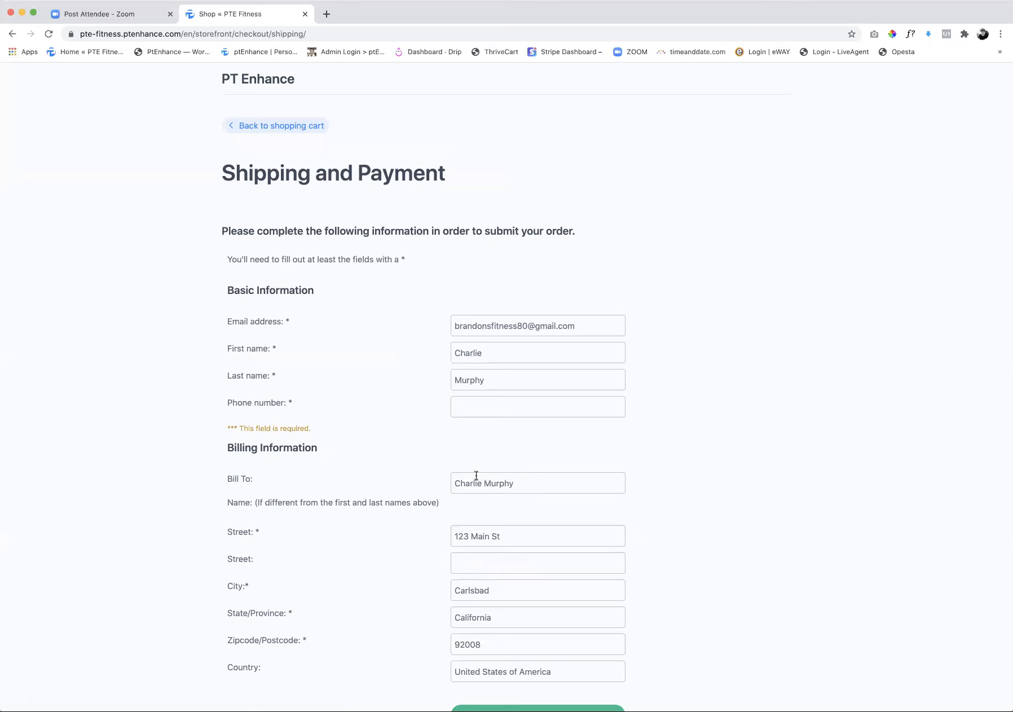
Enter the customer's phone number in the required field, continue the checkout and place the Free Assessment order
{"action": "left_click", "coordinate": [482, 401]}
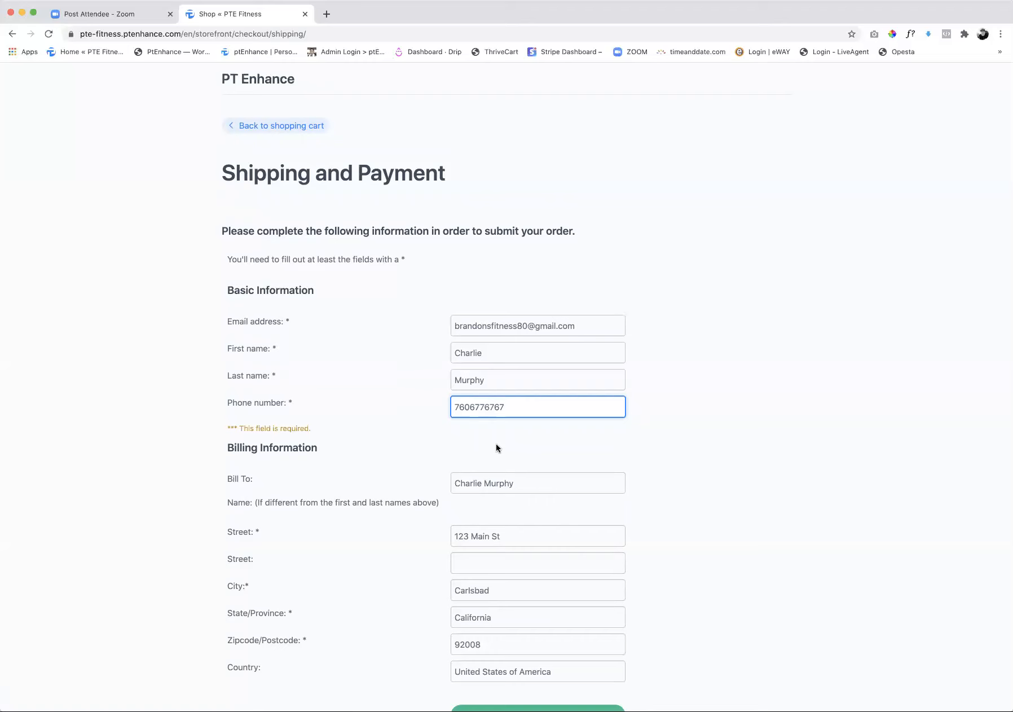
{"action": "scroll", "coordinate": [495, 443], "scroll_direction": "down", "scroll_amount": 2}
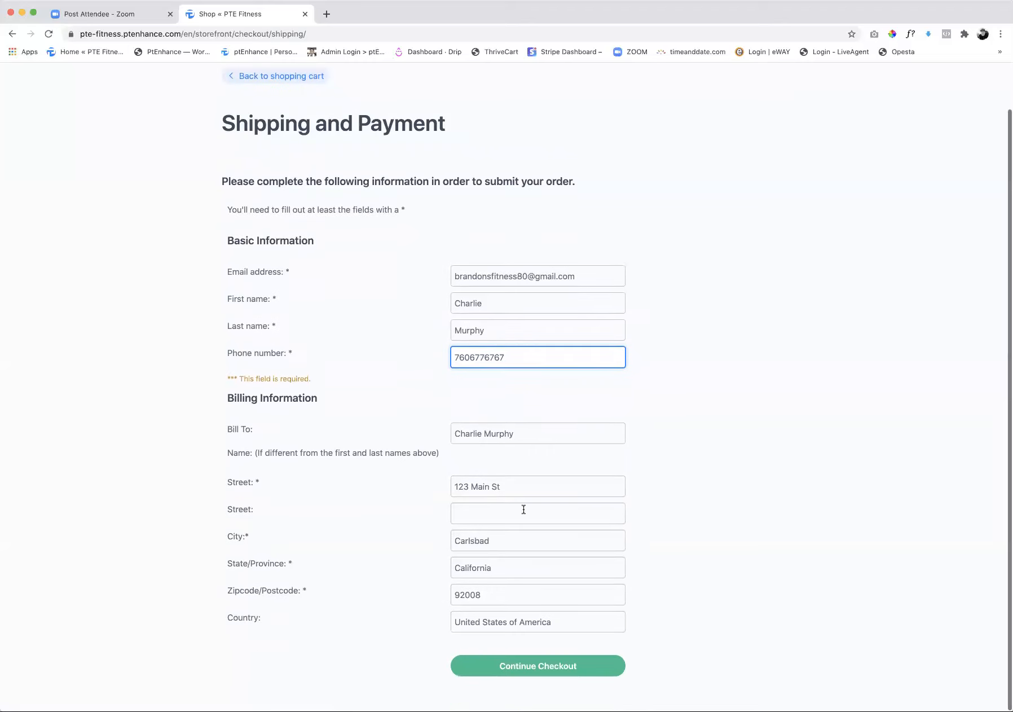
{"action": "left_click", "coordinate": [539, 670]}
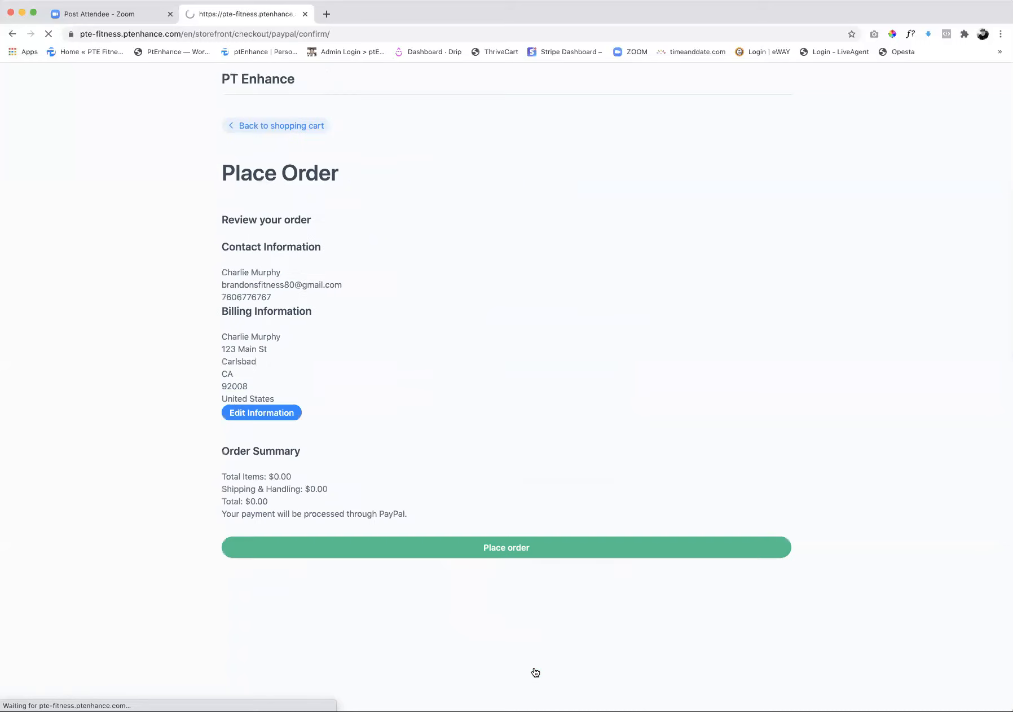
{"action": "left_click", "coordinate": [511, 549]}
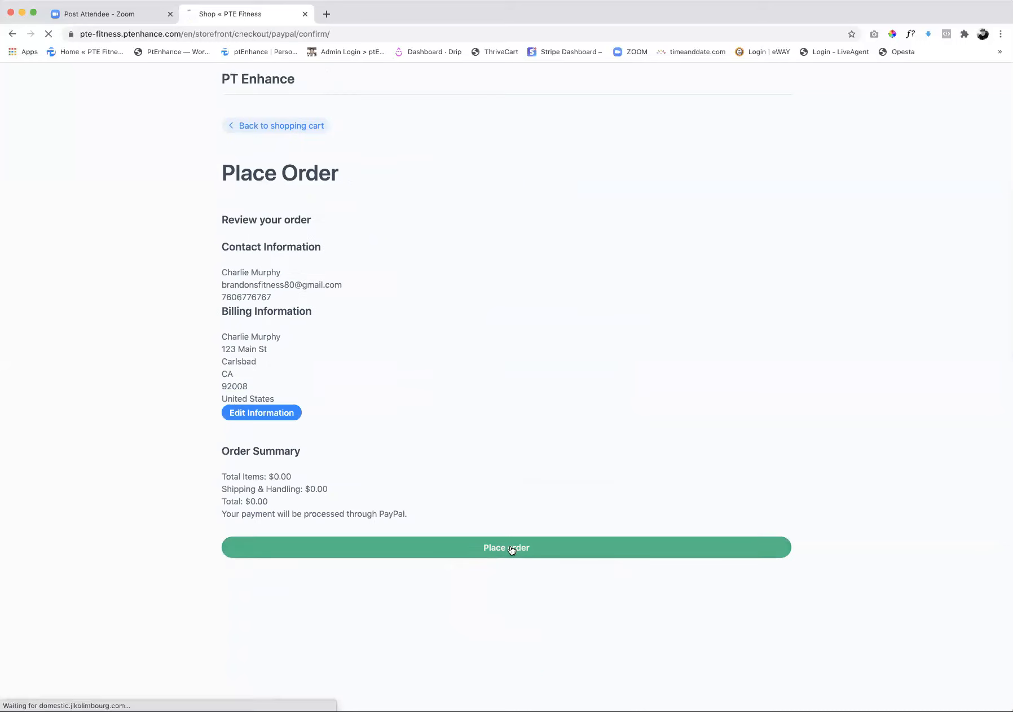
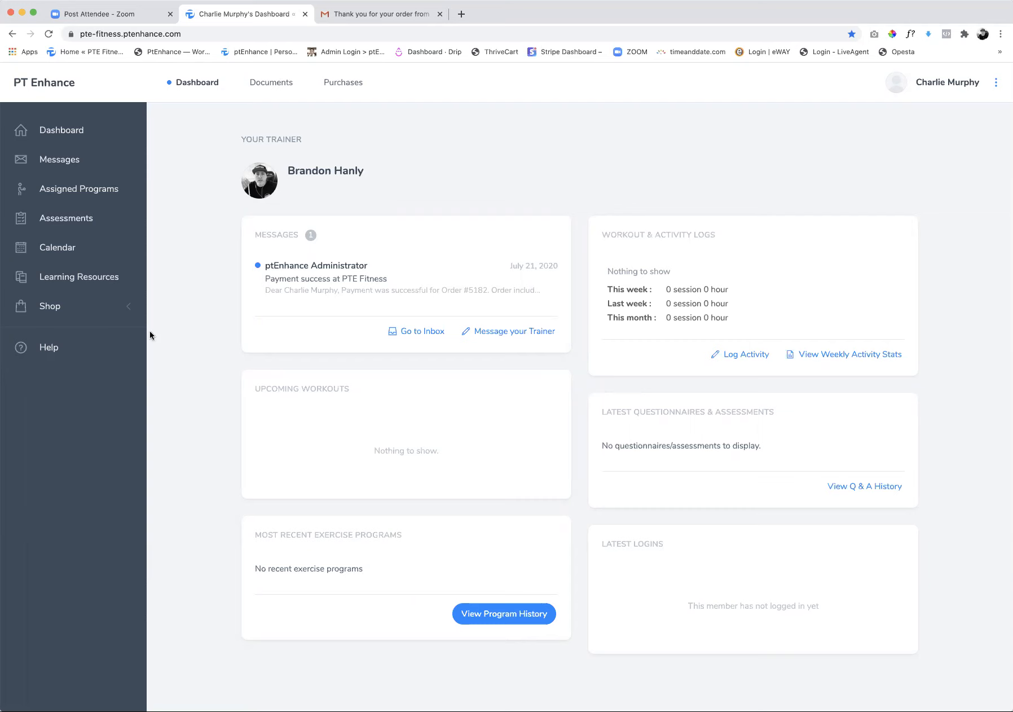
Log out of the client account and log in to the trainer account with its saved login
{"action": "left_click", "coordinate": [997, 83]}
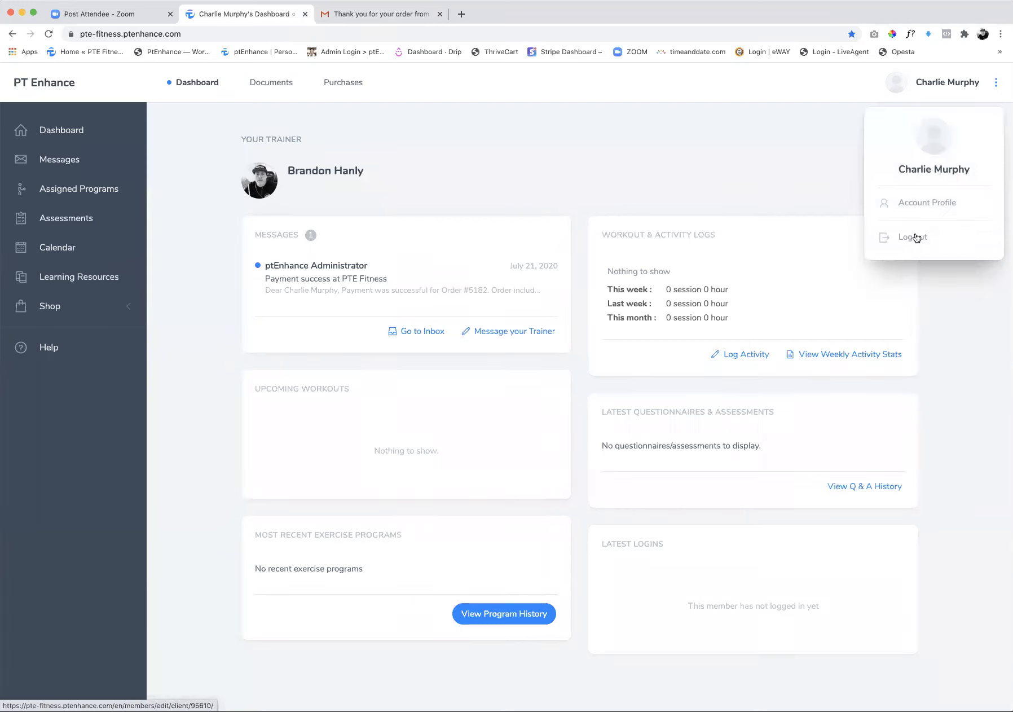
{"action": "left_click", "coordinate": [914, 237]}
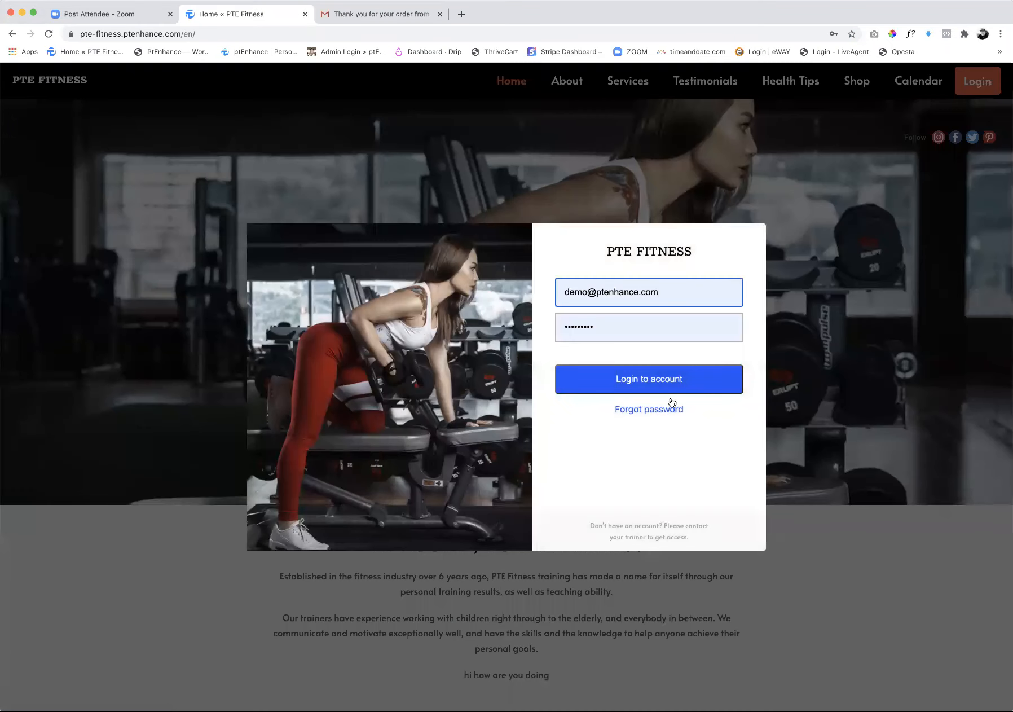
{"action": "left_click", "coordinate": [632, 292]}
{"action": "left_click", "coordinate": [616, 362]}
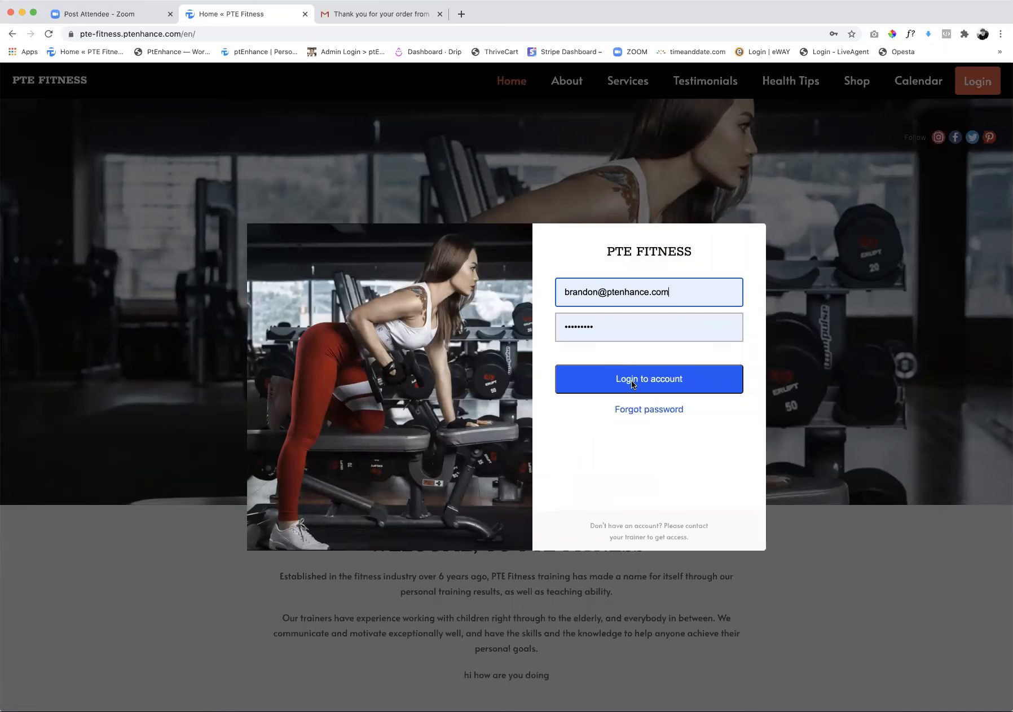
{"action": "left_click", "coordinate": [634, 383]}
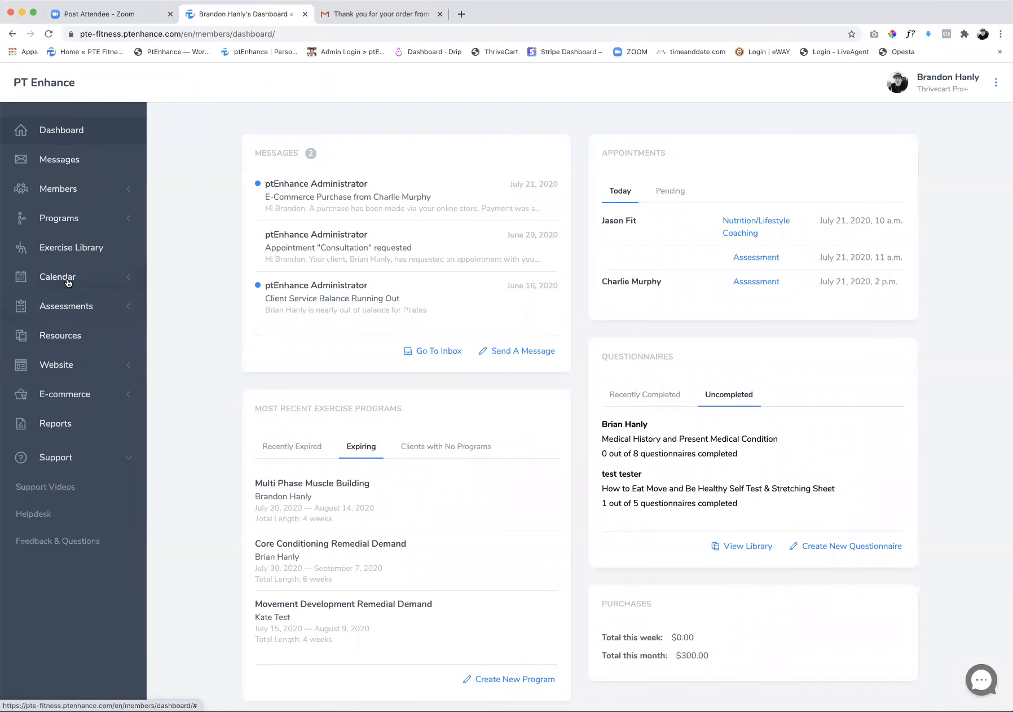
View the trainer's appointment calendar for July 21, 2020 and return to the dashboard
{"action": "left_click", "coordinate": [69, 282]}
{"action": "left_click", "coordinate": [84, 305]}
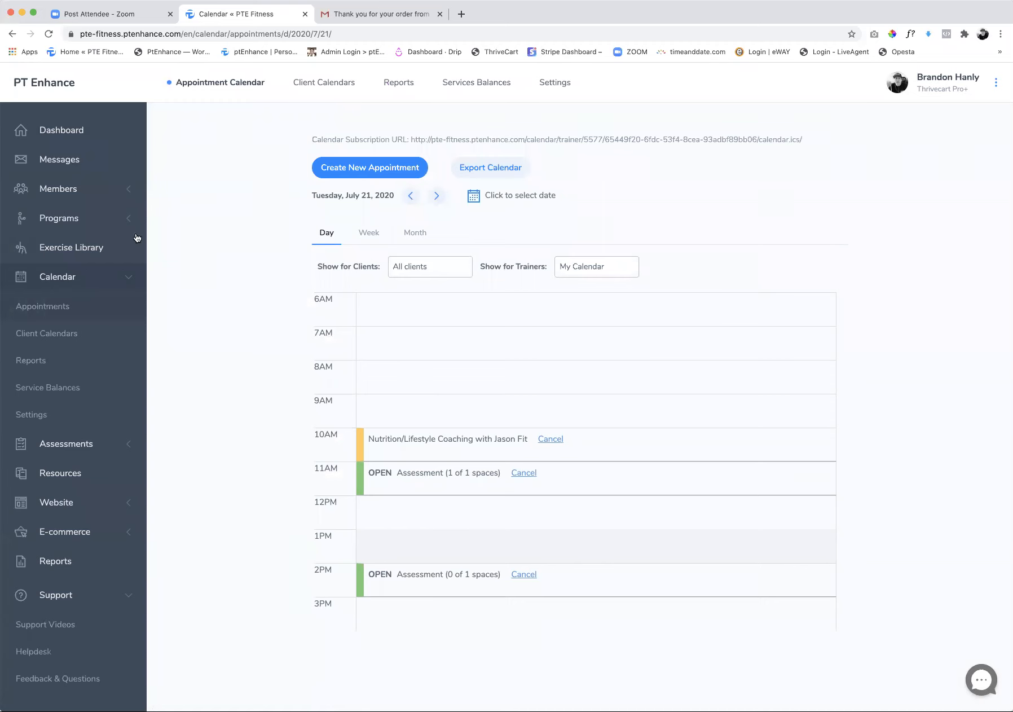
{"action": "left_click", "coordinate": [63, 129]}
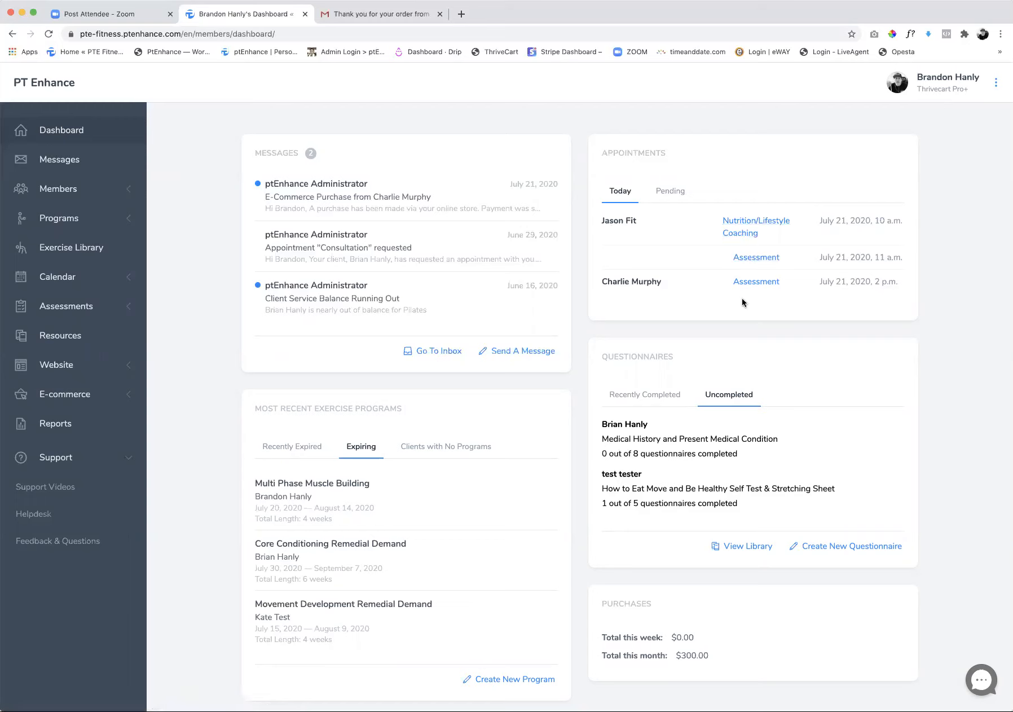
Open the 2 p.m. Assessment from today's dashboard appointments and go back one day to July 21, 2020 in the calendar
{"action": "left_click", "coordinate": [757, 282]}
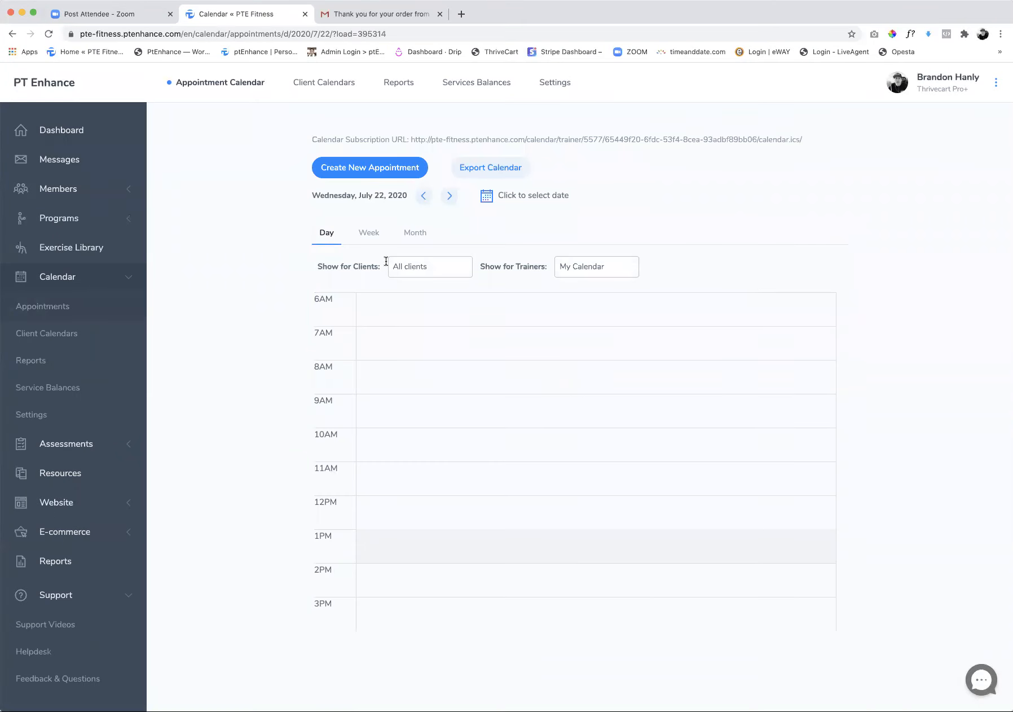
{"action": "scroll", "coordinate": [395, 259], "scroll_direction": "down", "scroll_amount": 2}
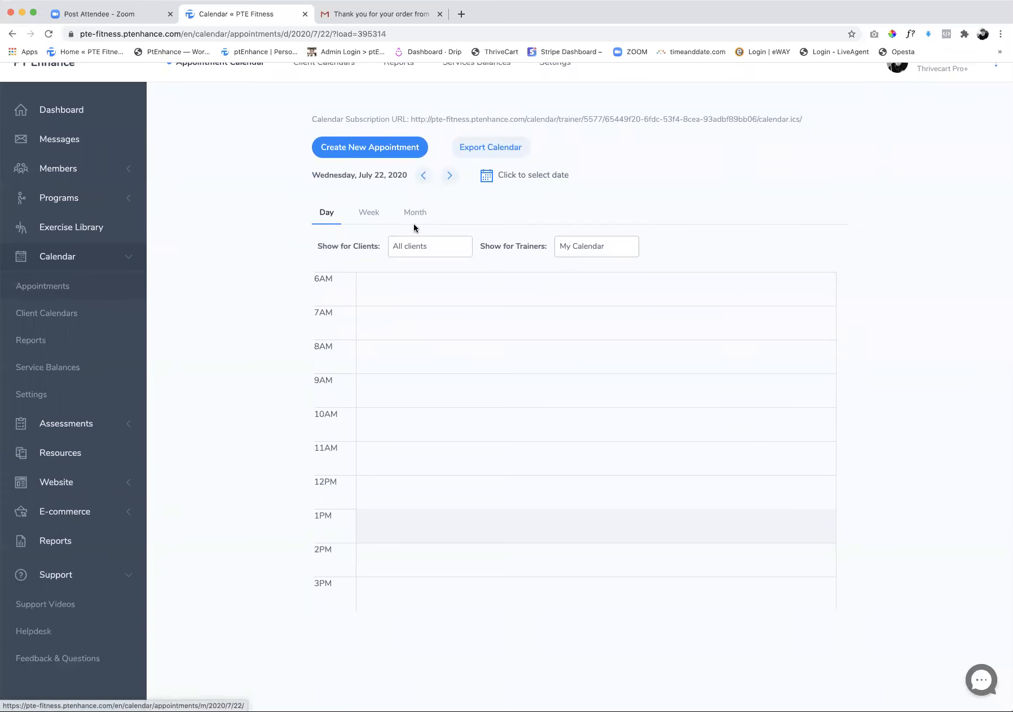
{"action": "left_click", "coordinate": [425, 177]}
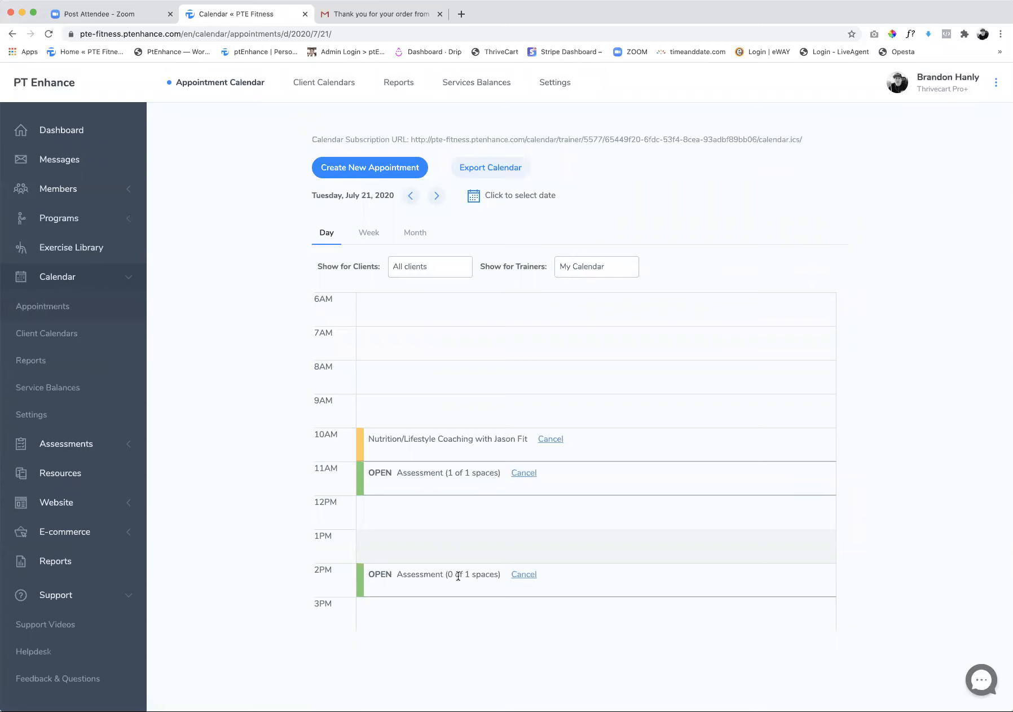
{"action": "scroll", "coordinate": [458, 576], "scroll_direction": "down", "scroll_amount": 1}
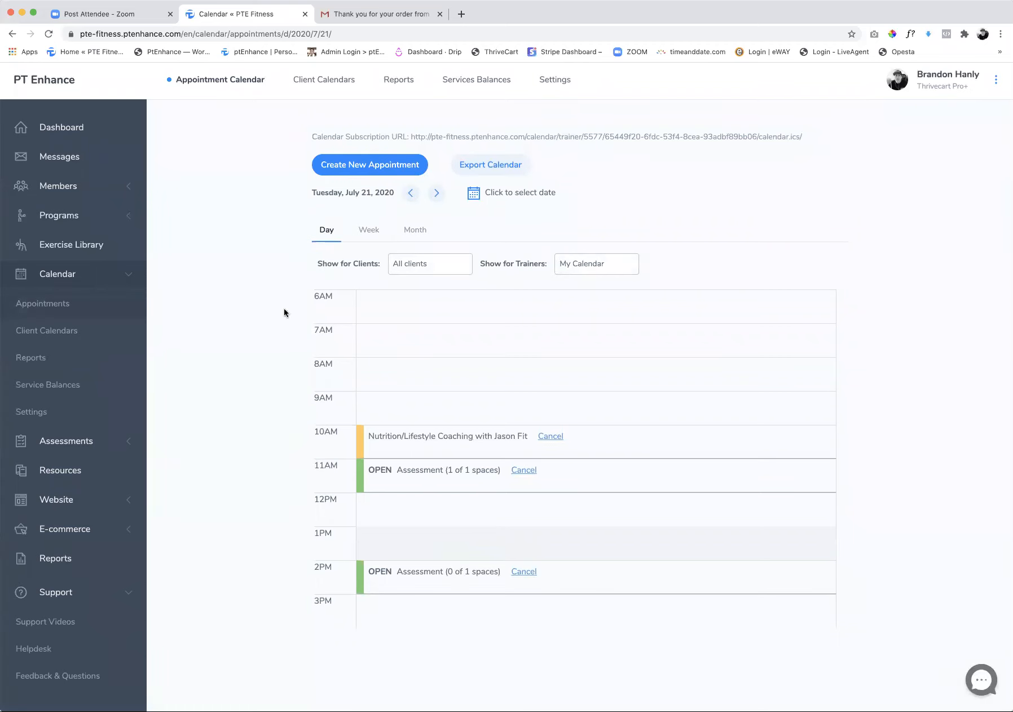
Open the account details of the client created on July 21, 2020 from the member list
{"action": "left_click", "coordinate": [72, 188]}
{"action": "left_click", "coordinate": [44, 220]}
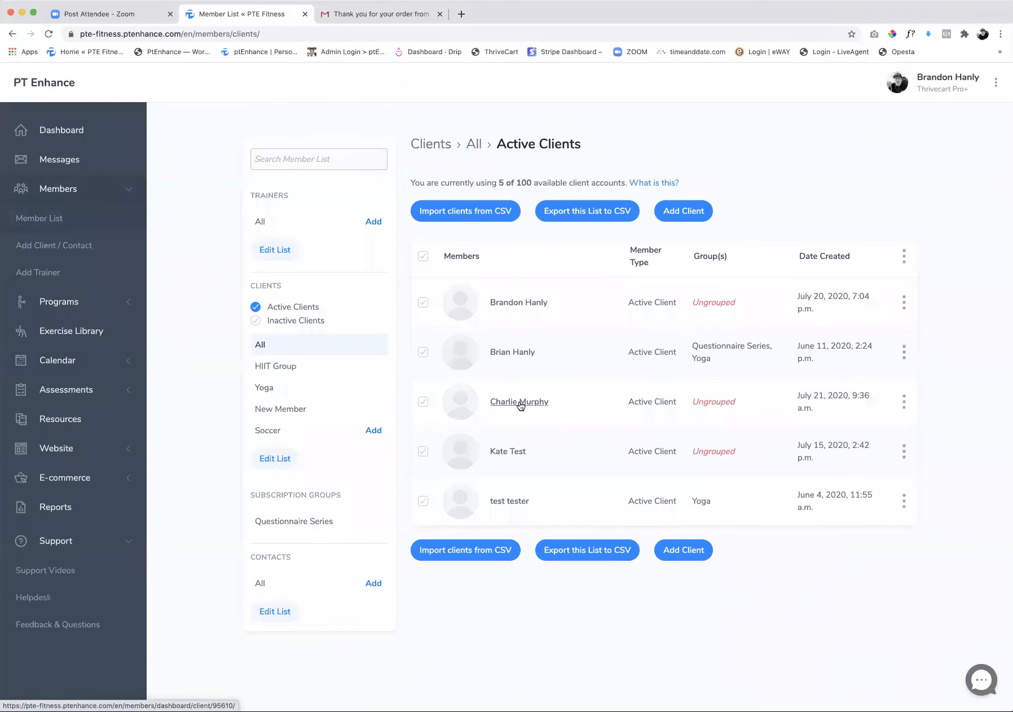
{"action": "left_click", "coordinate": [904, 402]}
{"action": "left_click", "coordinate": [872, 434]}
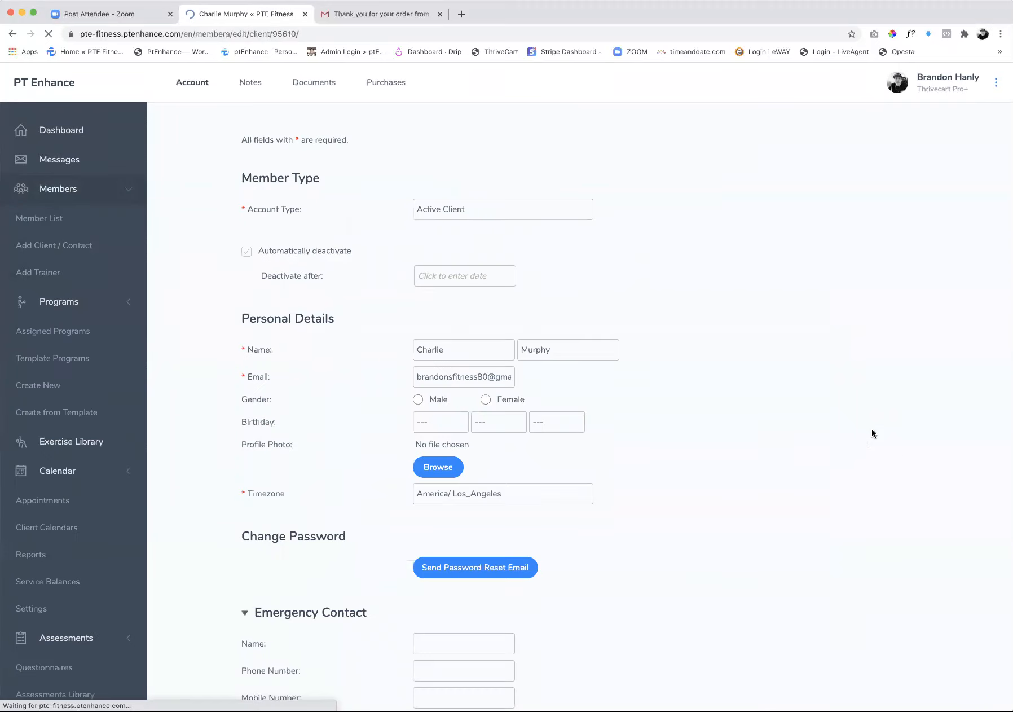
Examine the client's account form, expanding the Contact Information and Work Details sections
{"action": "scroll", "coordinate": [518, 434], "scroll_direction": "down", "scroll_amount": 3}
{"action": "scroll", "coordinate": [518, 437], "scroll_direction": "down", "scroll_amount": 2}
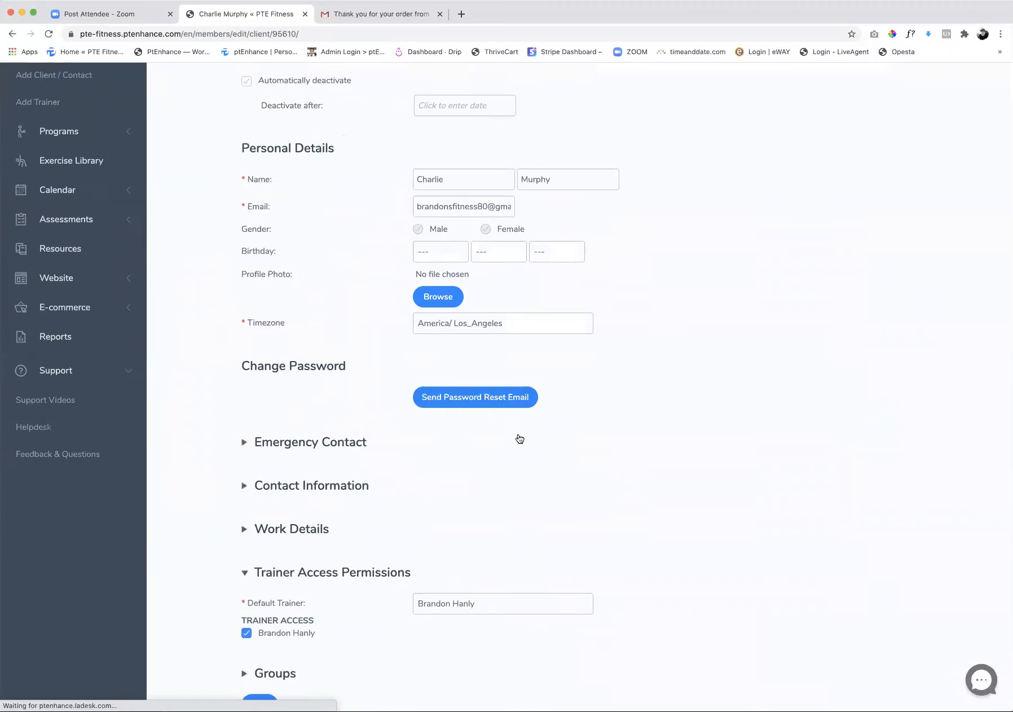
{"action": "left_click", "coordinate": [325, 455]}
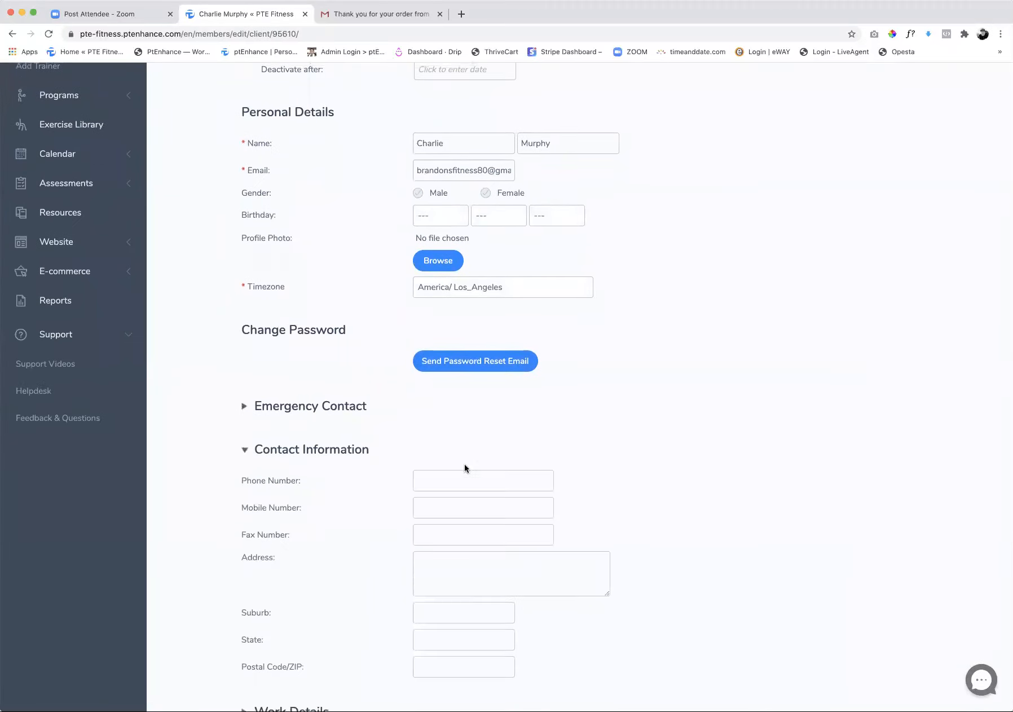
{"action": "scroll", "coordinate": [464, 468], "scroll_direction": "down", "scroll_amount": 4}
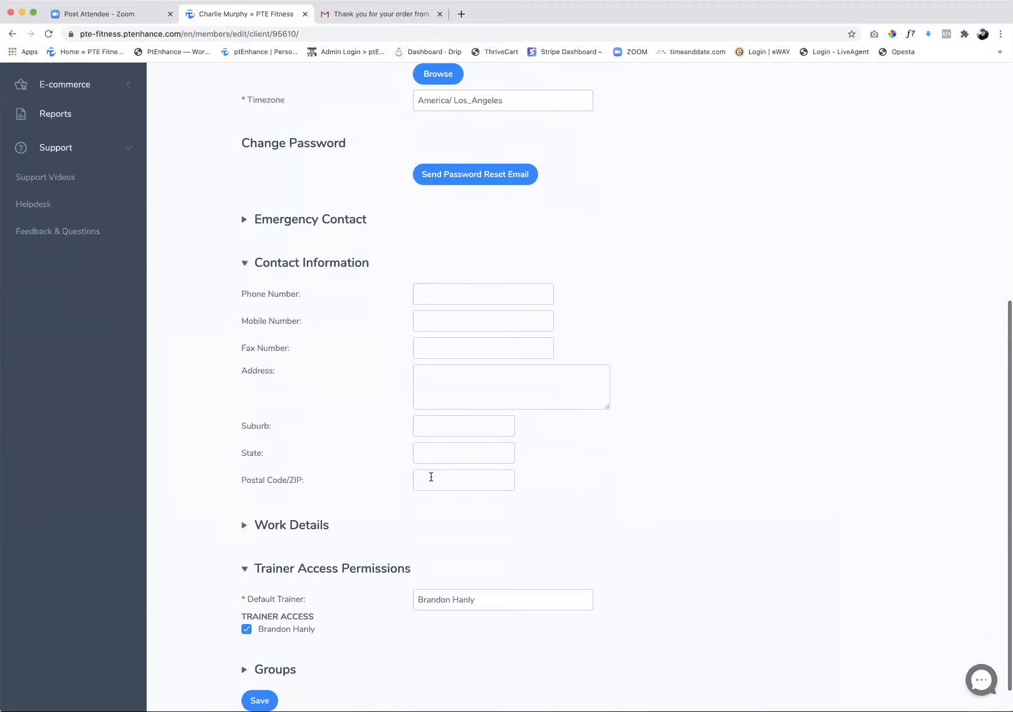
{"action": "left_click", "coordinate": [275, 529]}
{"action": "scroll", "coordinate": [376, 534], "scroll_direction": "down", "scroll_amount": 2}
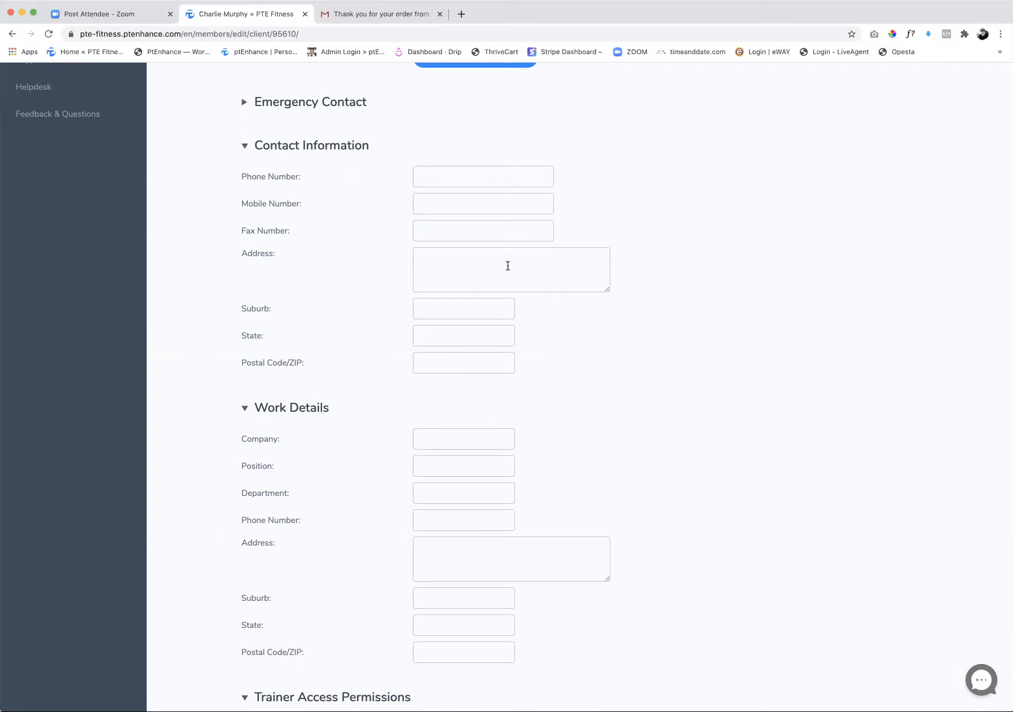
{"action": "scroll", "coordinate": [580, 446], "scroll_direction": "up", "scroll_amount": 5}
{"action": "scroll", "coordinate": [580, 445], "scroll_direction": "up", "scroll_amount": 2}
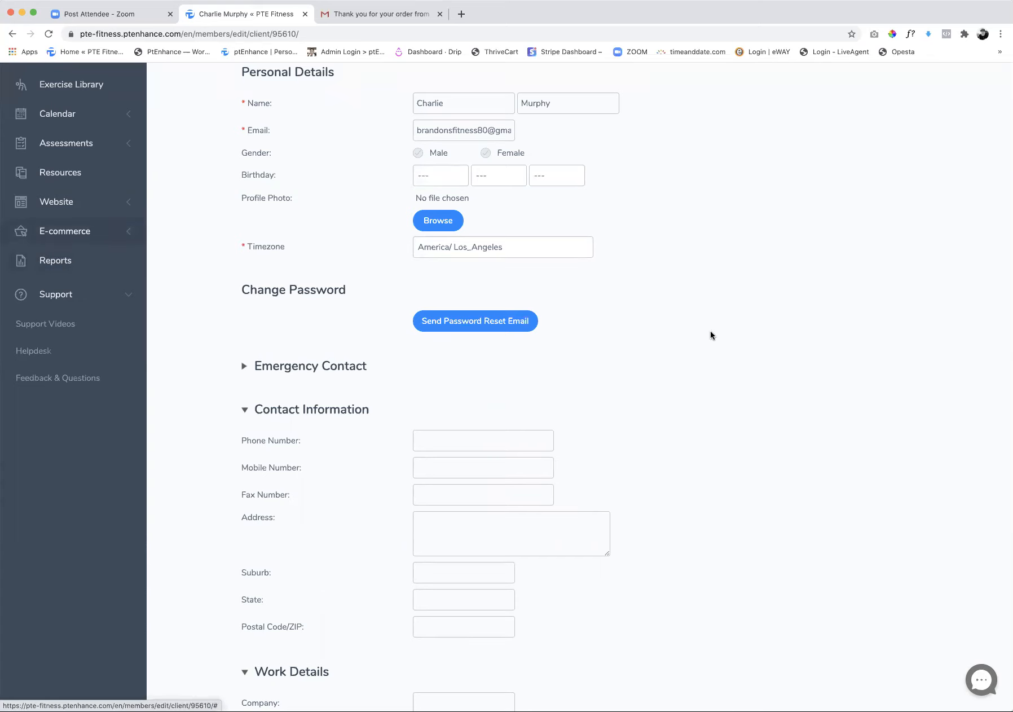
{"action": "scroll", "coordinate": [755, 324], "scroll_direction": "up", "scroll_amount": 5}
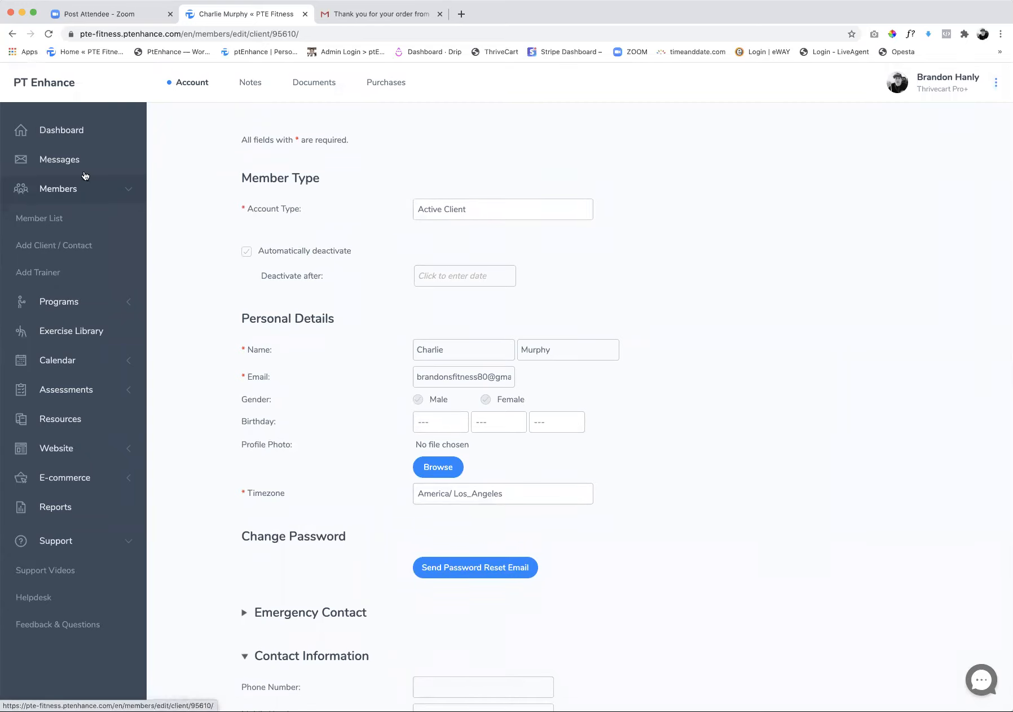
Return to the member list and log in as the client created on July 21, 2020, confirming the account switch
{"action": "left_click", "coordinate": [60, 221]}
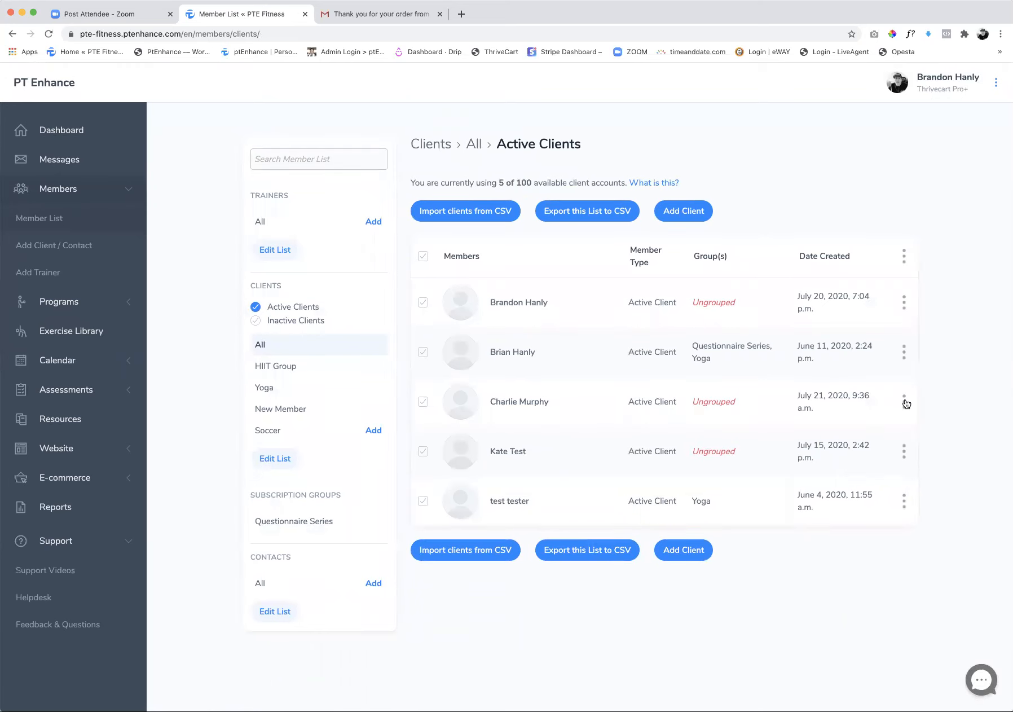
{"action": "left_click", "coordinate": [904, 401]}
{"action": "left_click", "coordinate": [861, 498]}
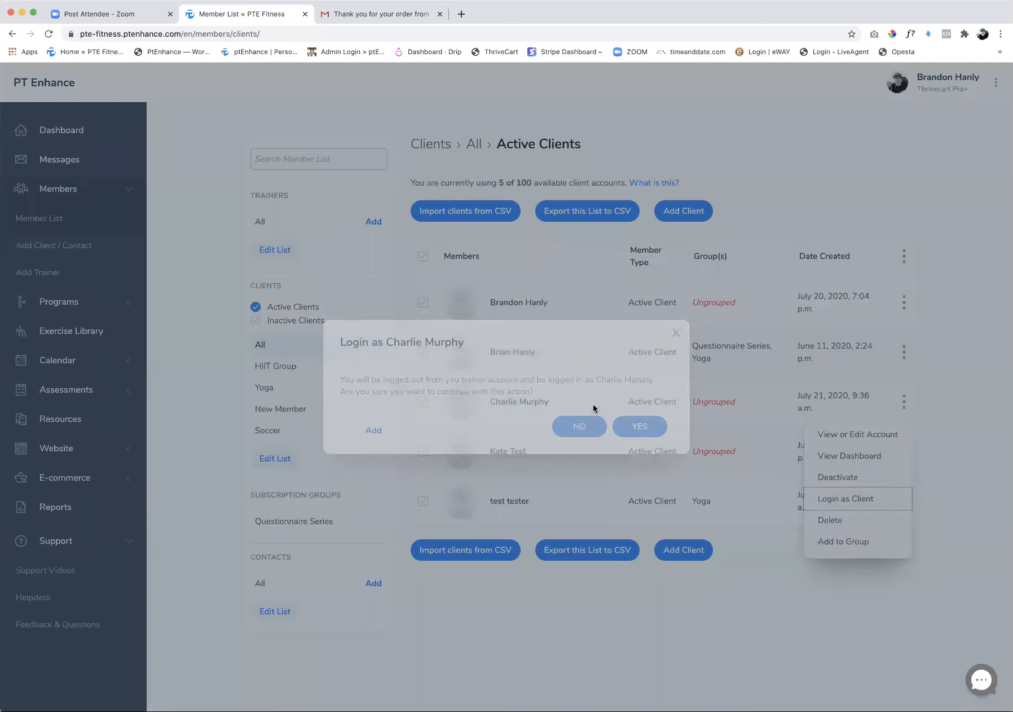
{"action": "left_click", "coordinate": [640, 426]}
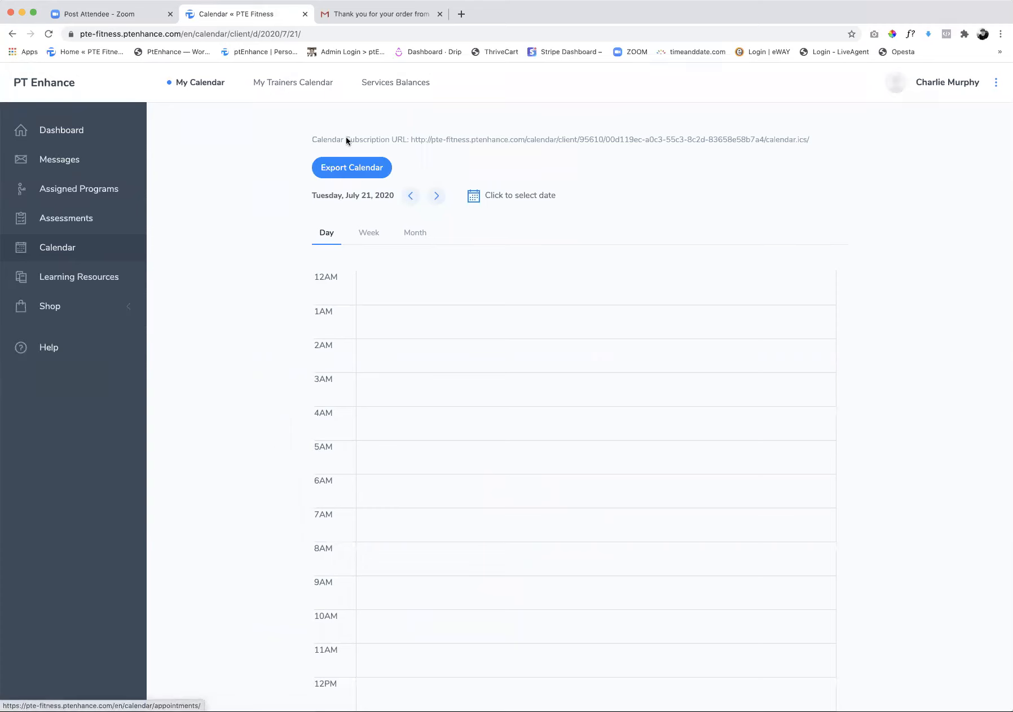
View the client's own calendar by month and open the trainer's calendar
{"action": "left_click", "coordinate": [404, 238]}
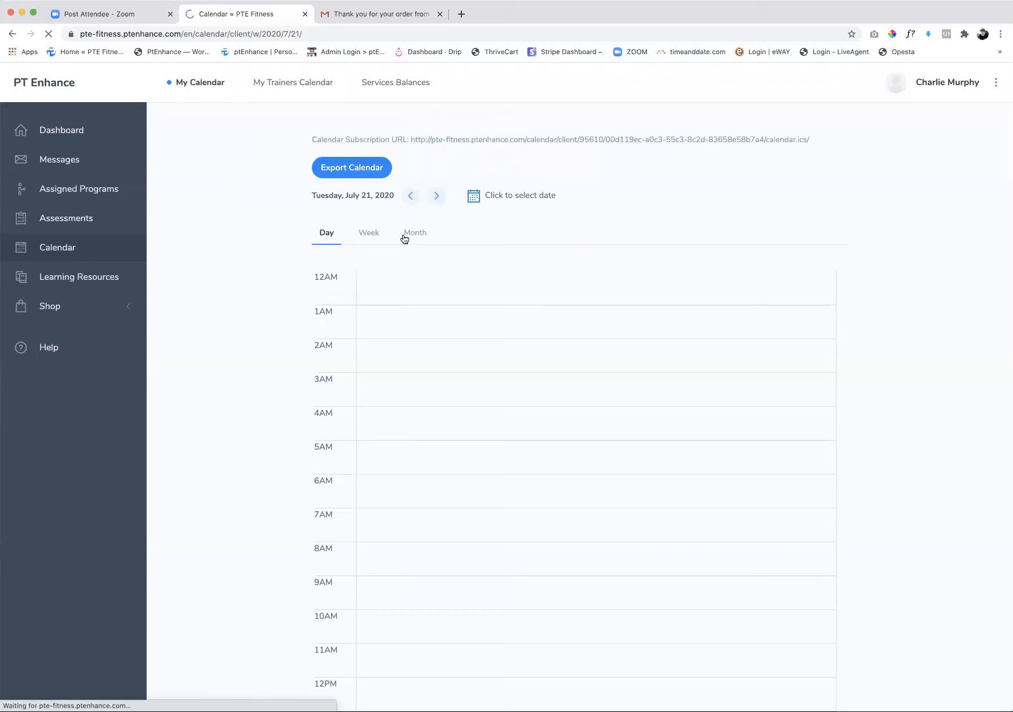
{"action": "left_click", "coordinate": [415, 239]}
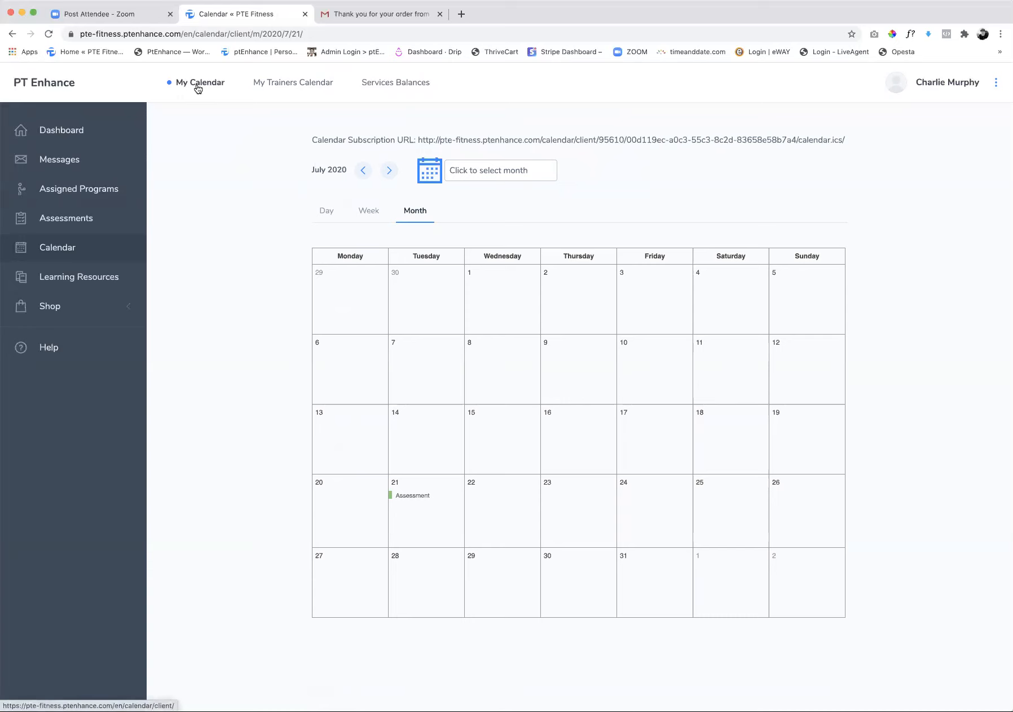
{"action": "left_click", "coordinate": [282, 85]}
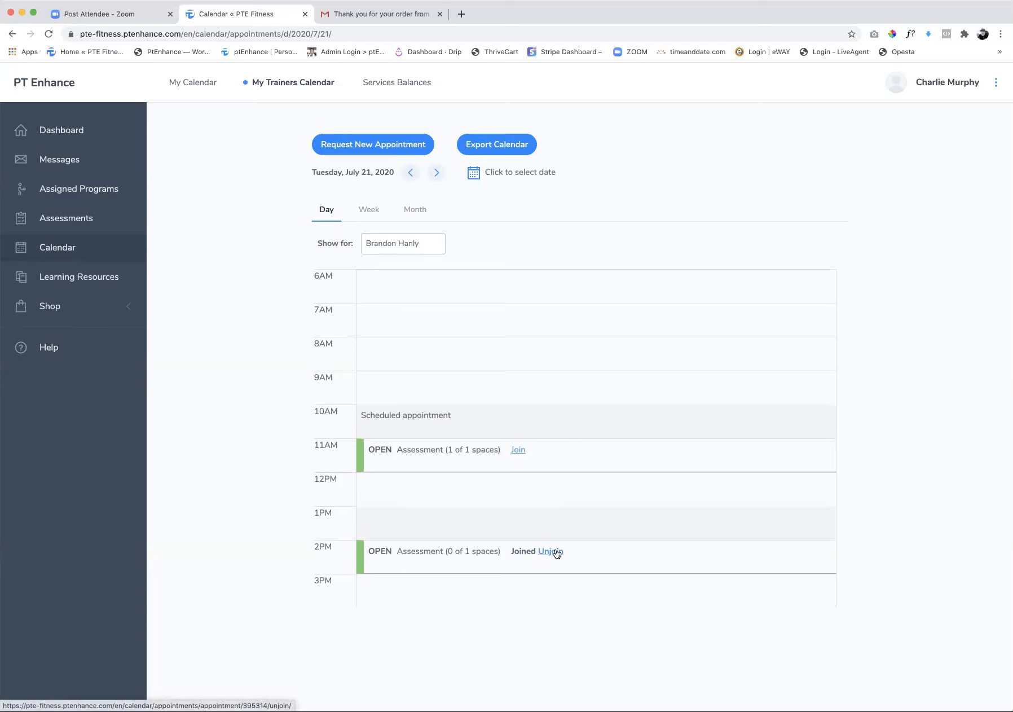
Start a new Assessment appointment request for 07/24/2020, choose an hour and close the form without creating it
{"action": "left_click", "coordinate": [368, 147]}
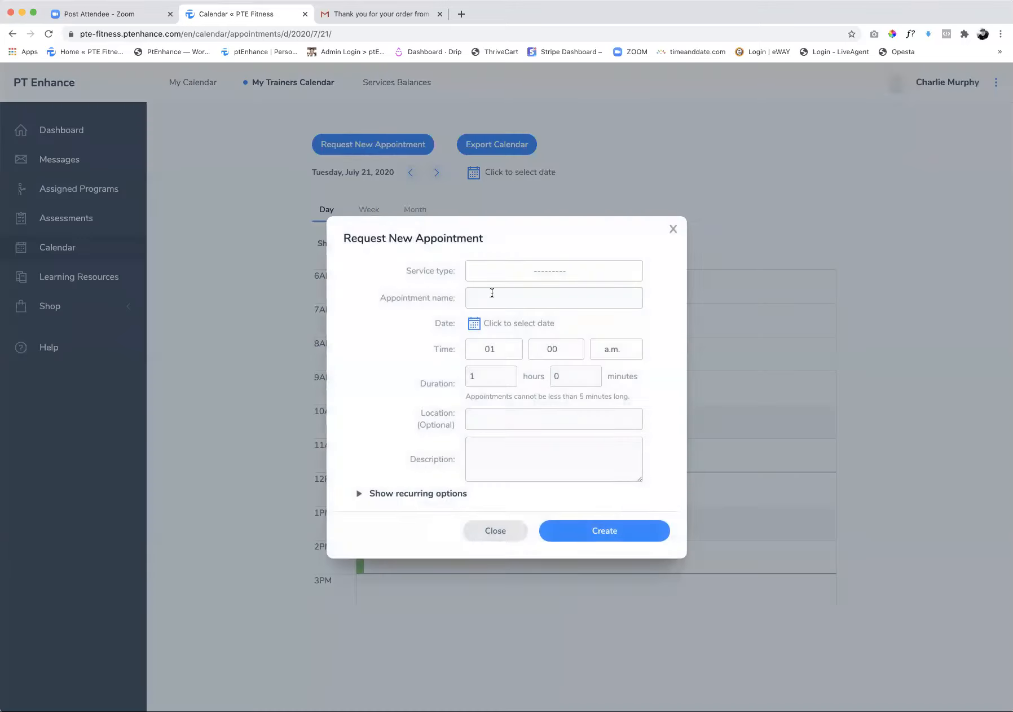
{"action": "left_click", "coordinate": [539, 273]}
{"action": "left_click", "coordinate": [524, 362]}
{"action": "left_click", "coordinate": [475, 324]}
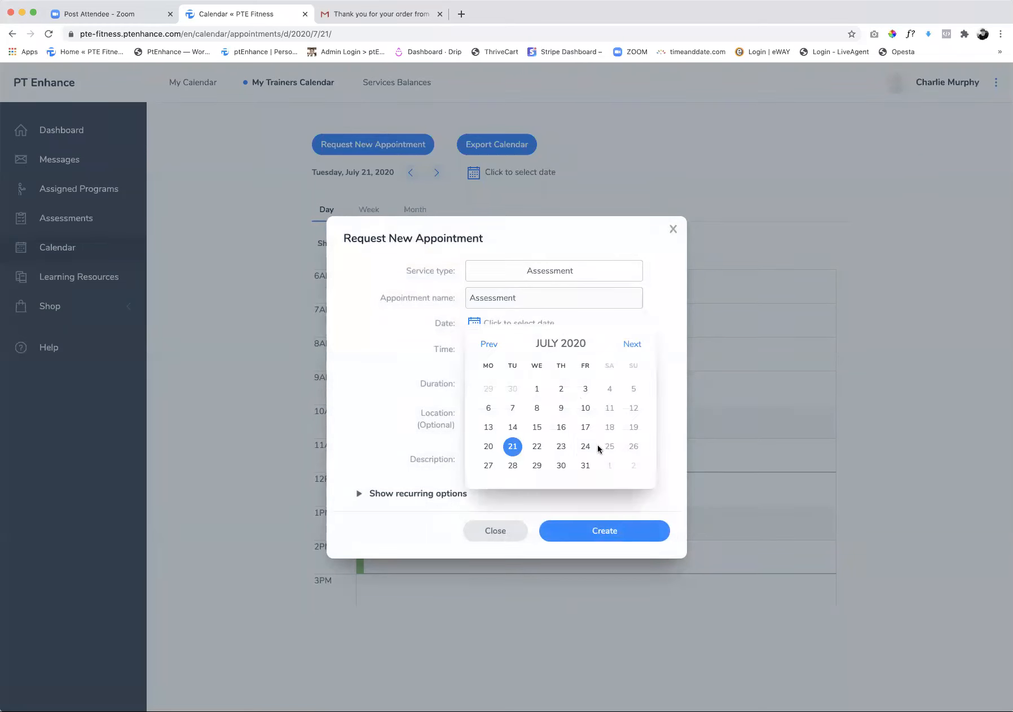
{"action": "left_click", "coordinate": [585, 446]}
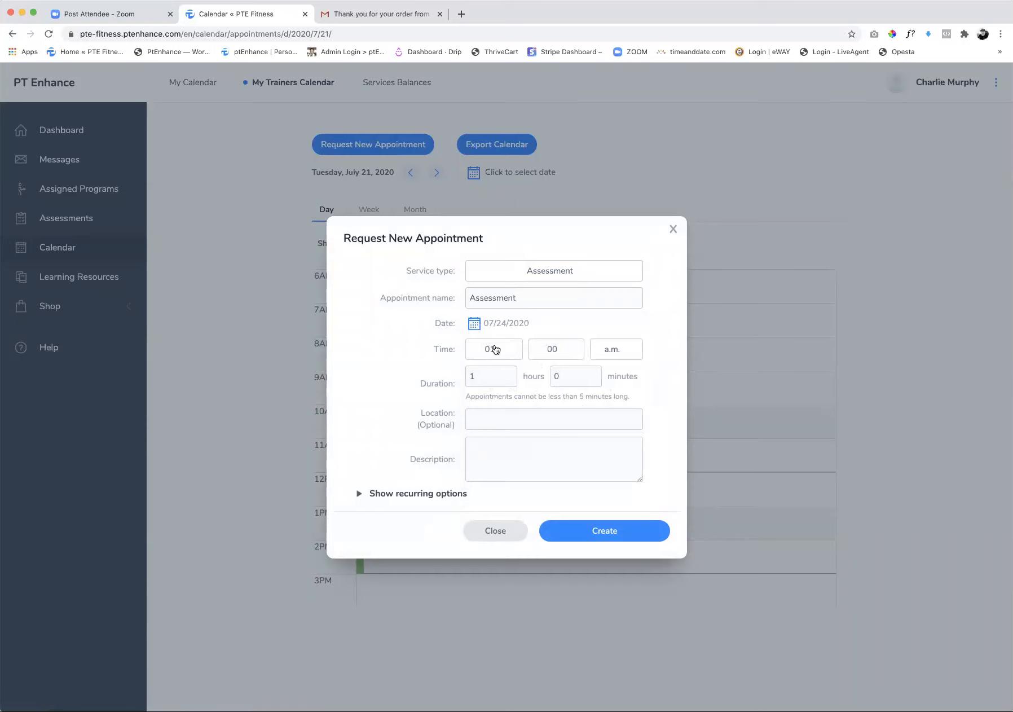
{"action": "left_click", "coordinate": [495, 349]}
{"action": "left_click", "coordinate": [497, 478]}
{"action": "left_click", "coordinate": [675, 229]}
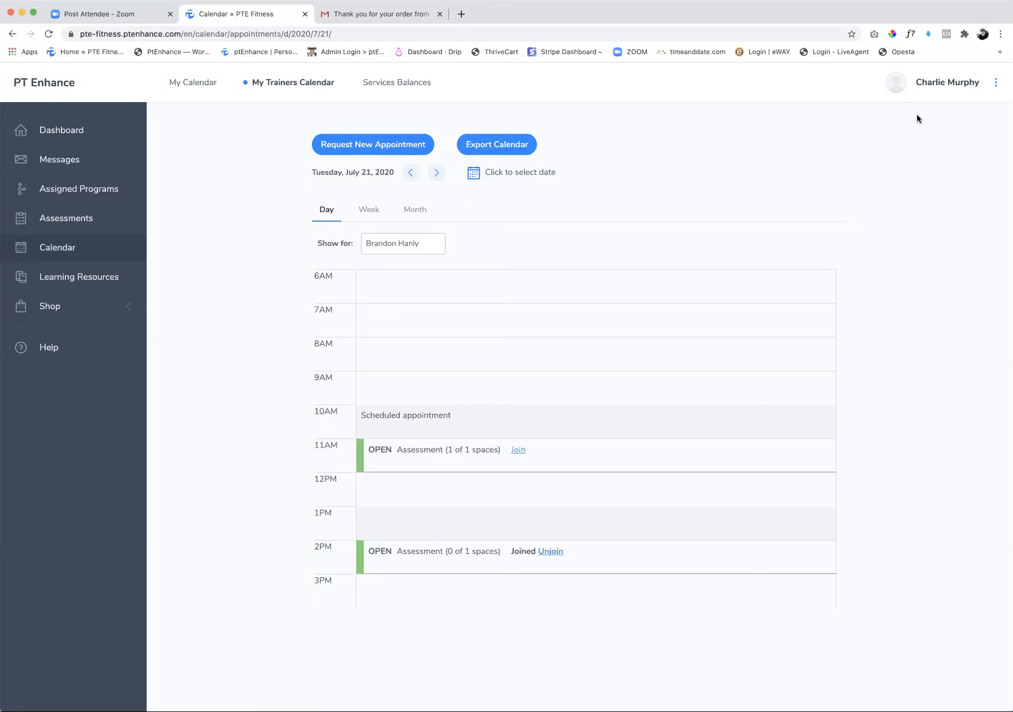
Log out of the client's account and log back in to the trainer account from the website
{"action": "left_click", "coordinate": [998, 84]}
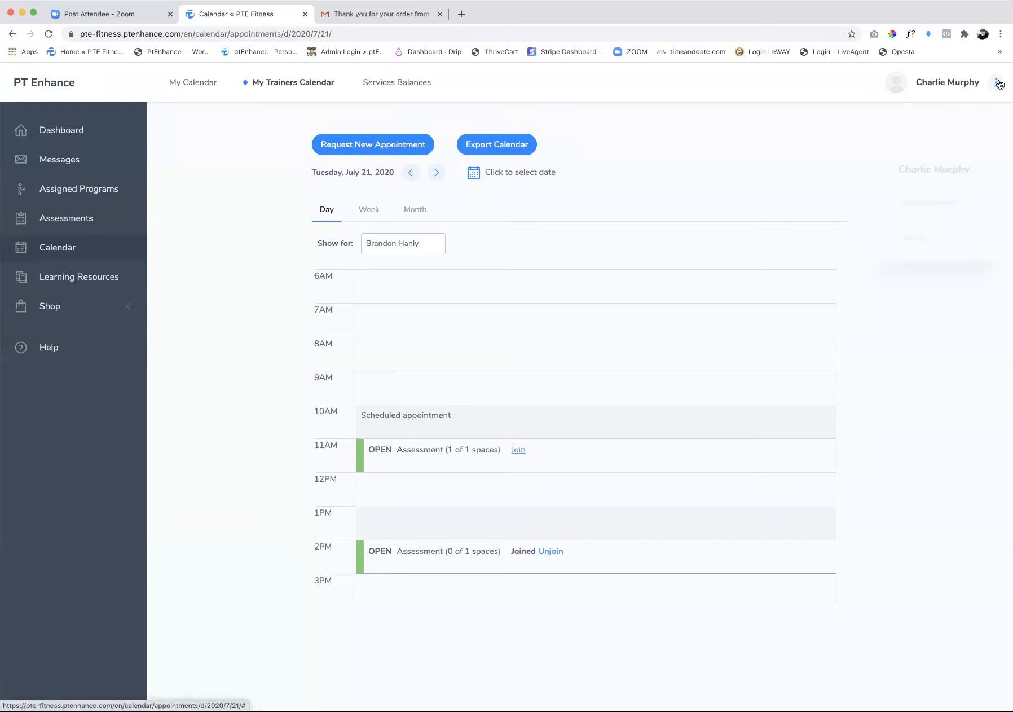
{"action": "left_click", "coordinate": [911, 239]}
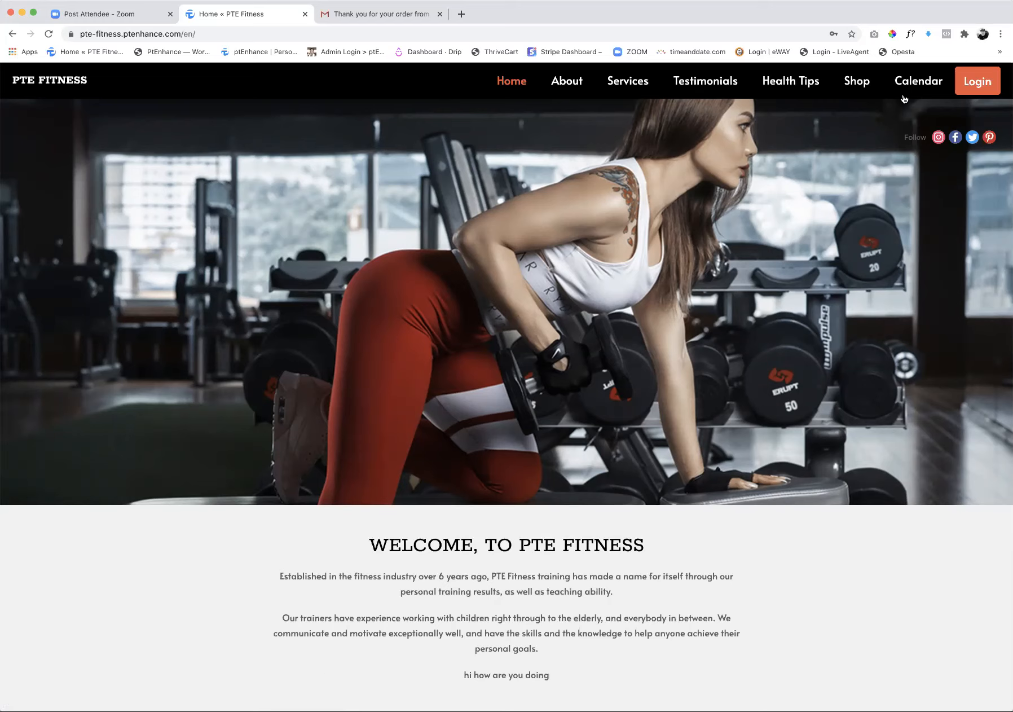
{"action": "left_click", "coordinate": [978, 80]}
{"action": "left_click", "coordinate": [650, 379]}
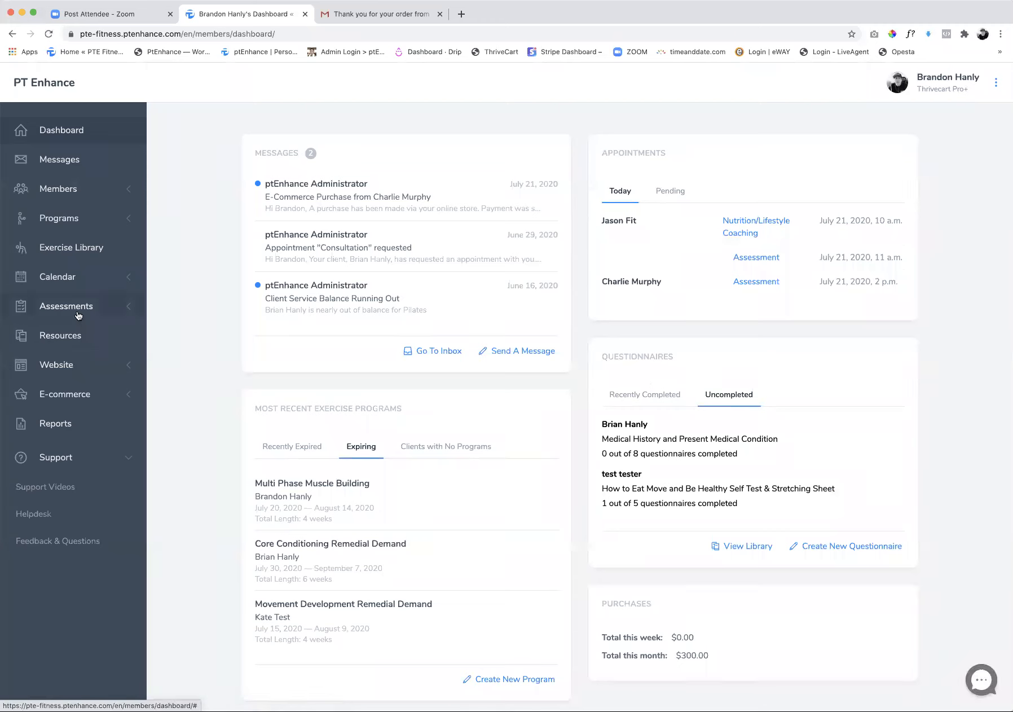
Open the 11 AM open Assessment in the trainer's appointment calendar for editing and change its appointment name to Online Assessment
{"action": "left_click", "coordinate": [64, 279]}
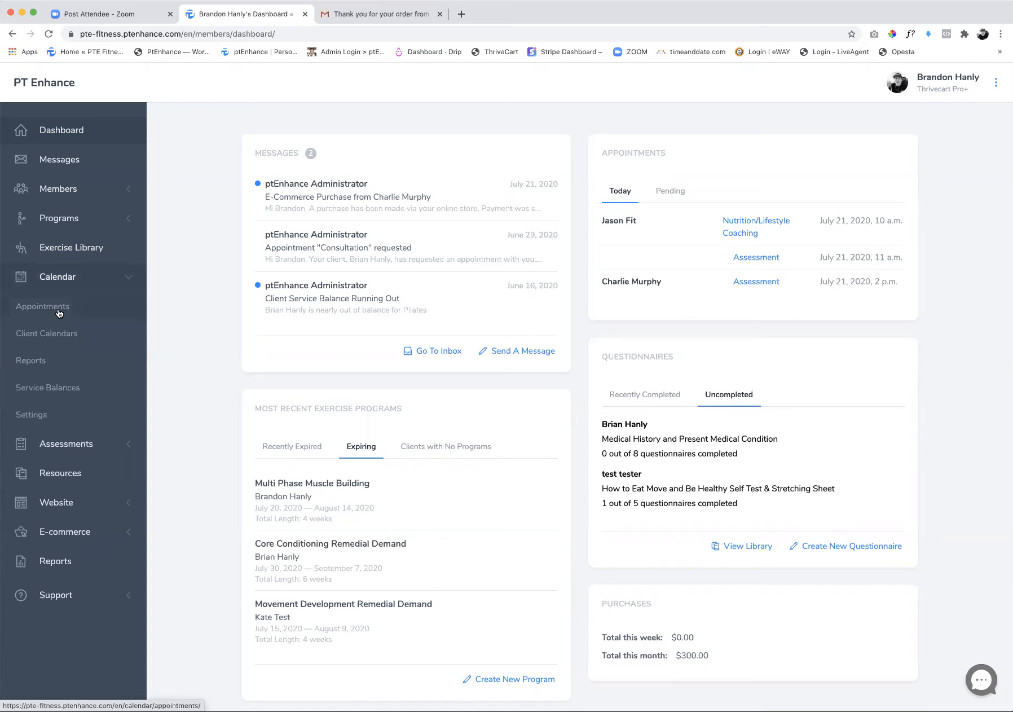
{"action": "left_click", "coordinate": [52, 311]}
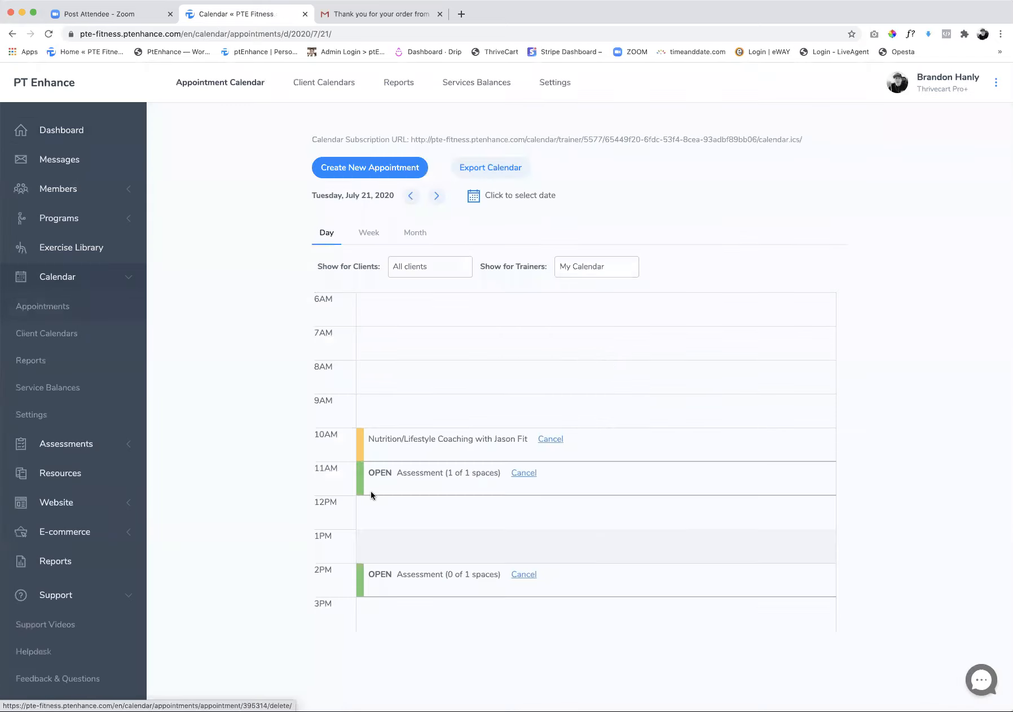
{"action": "left_click", "coordinate": [411, 475]}
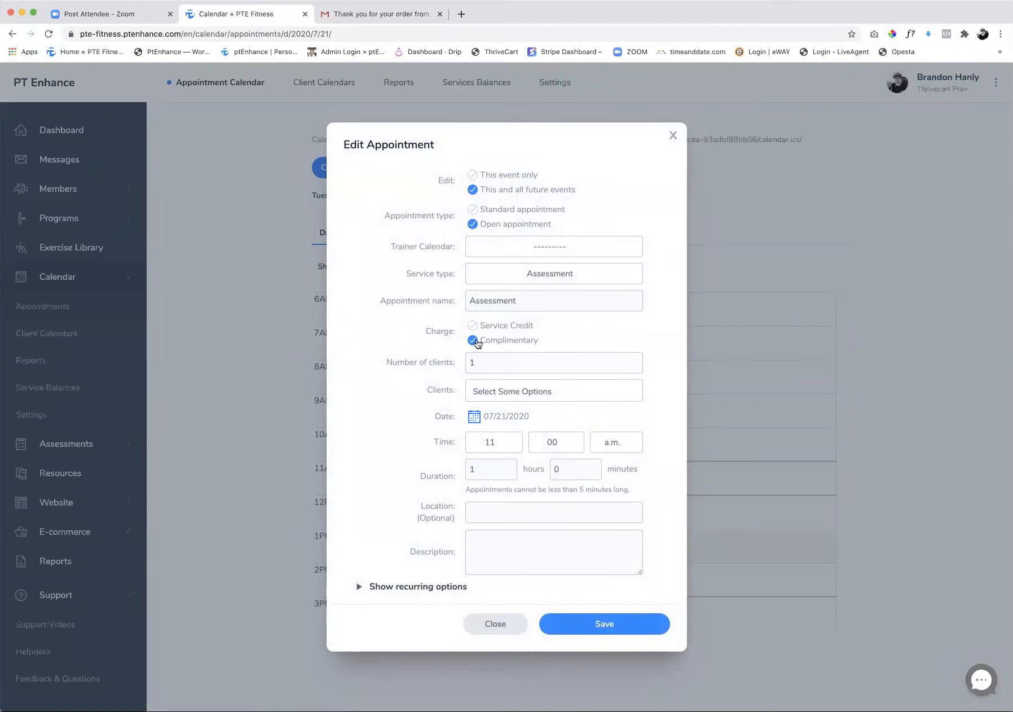
{"action": "left_click", "coordinate": [471, 301]}
{"action": "type", "text": "Online"}
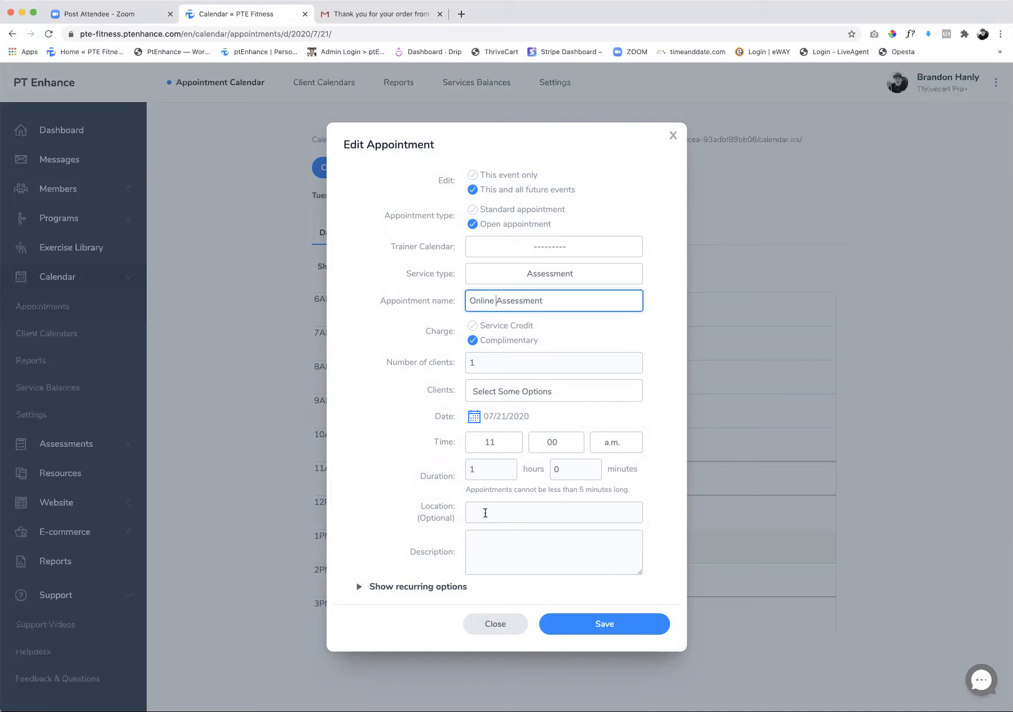
Begin the 11 AM appointment's description with "Live Online Zoom Call- 1 Hr Call."
{"action": "left_click", "coordinate": [489, 541]}
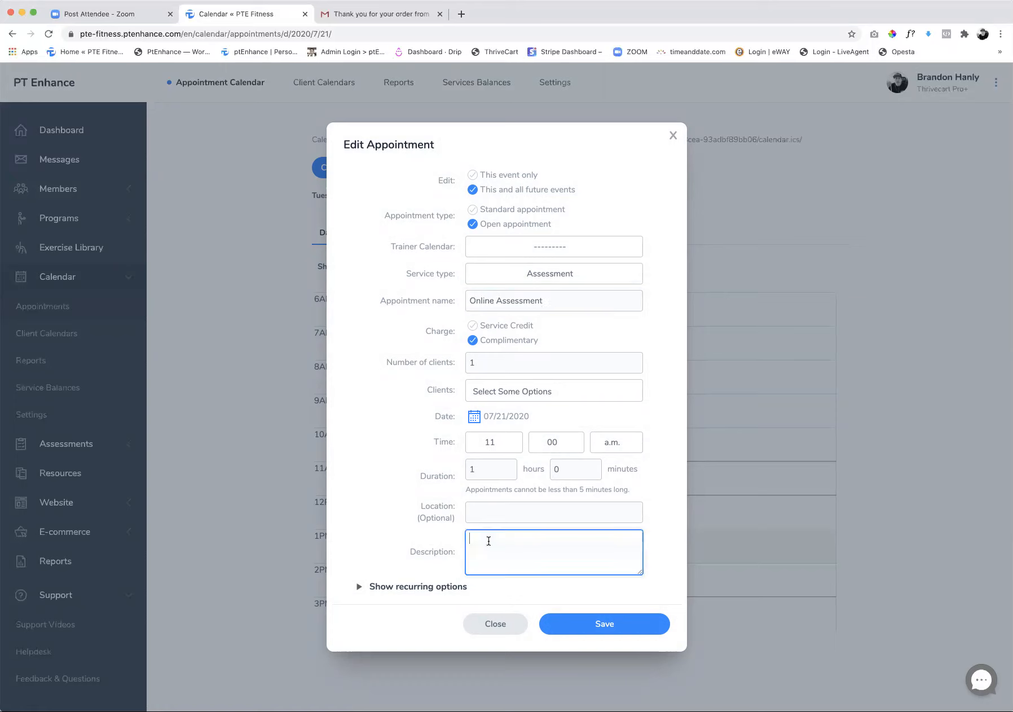
{"action": "type", "text": "Zoom"}
{"action": "key", "text": "BackSpace"}
{"action": "key", "text": "BackSpace"}
{"action": "type", "text": "om"}
{"action": "left_click", "coordinate": [471, 538]}
{"action": "type", "text": "Live"}
{"action": "key", "text": "BackSpace"}
{"action": "key", "text": "BackSpace"}
{"action": "type", "text": "ve Online"}
{"action": "left_click", "coordinate": [546, 539]}
{"action": "type", "text": "Cal"}
{"action": "type", "text": "l- "}
{"action": "type", "text": "1 H"}
{"action": "type", "text": "r"}
{"action": "type", "text": " assess"}
{"action": "key", "text": "BackSpace"}
{"action": "key", "text": "BackSpace"}
{"action": "key", "text": "BackSpace"}
{"action": "key", "text": "BackSpace"}
{"action": "key", "text": "BackSpace"}
{"action": "type", "text": "Call. "}
{"action": "type", "text": "I will"}
Add "You will receive your link after you register" to the description and save the appointment
{"action": "key", "text": "BackSpace"}
{"action": "key", "text": "BackSpace"}
{"action": "key", "text": "BackSpace"}
{"action": "key", "text": "BackSpace"}
{"action": "key", "text": "BackSpace"}
{"action": "key", "text": "BackSpace"}
{"action": "type", "text": "You will receive your link after you re"}
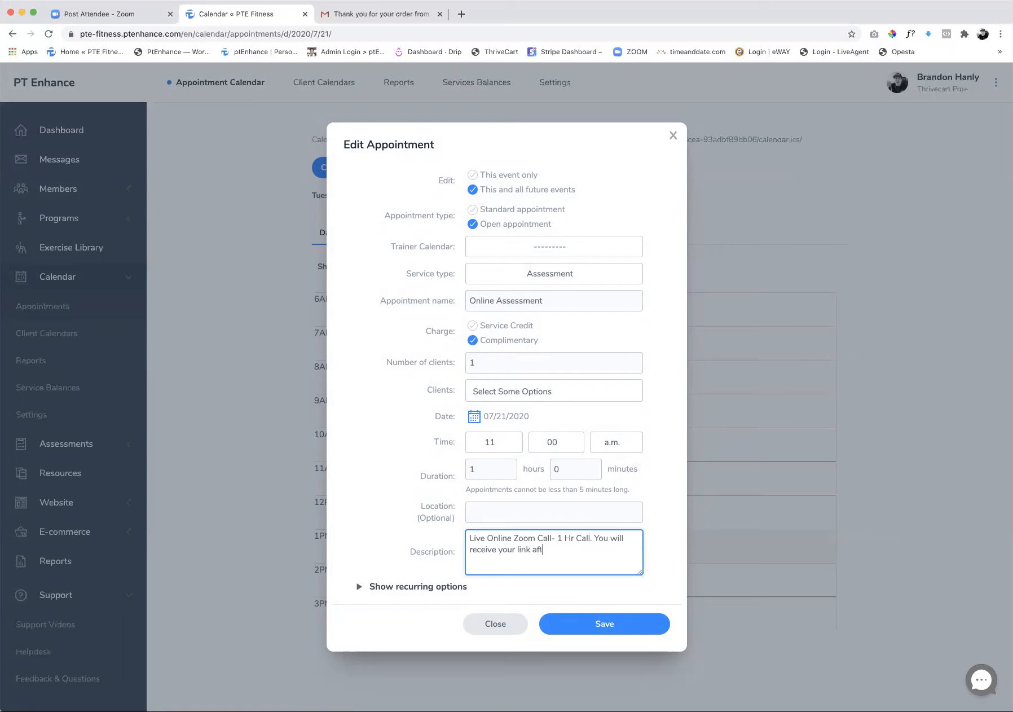
{"action": "type", "text": "gister."}
{"action": "left_click", "coordinate": [587, 635]}
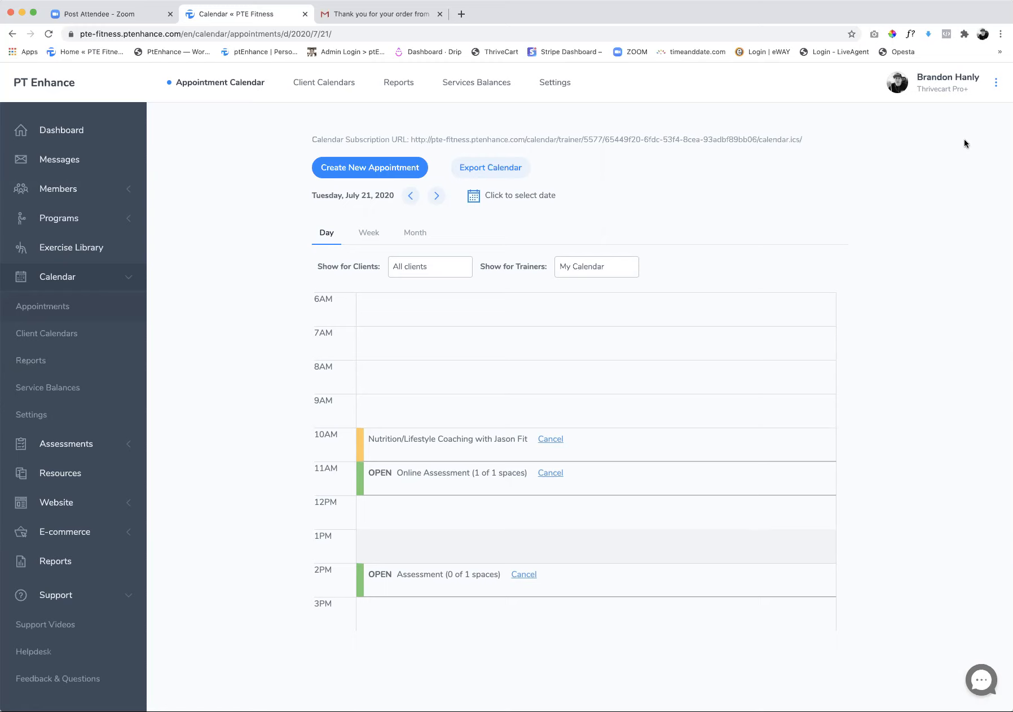
Log out of the trainer account, open the website's public trainer calendar and select its web address
{"action": "left_click", "coordinate": [997, 83]}
{"action": "left_click", "coordinate": [913, 285]}
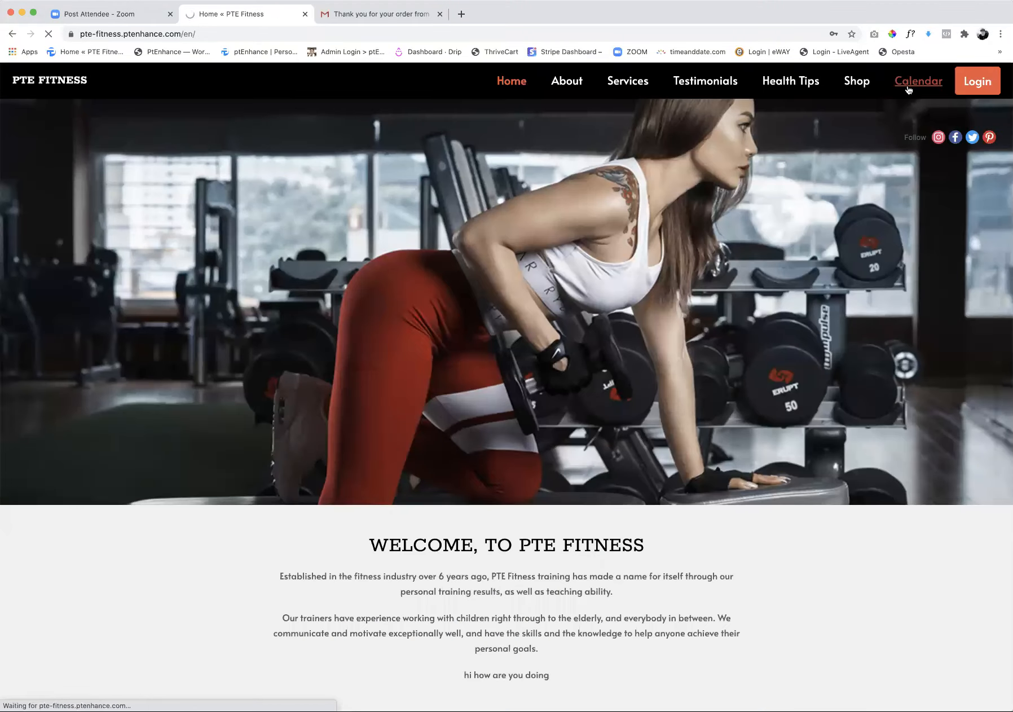
{"action": "left_click", "coordinate": [909, 90]}
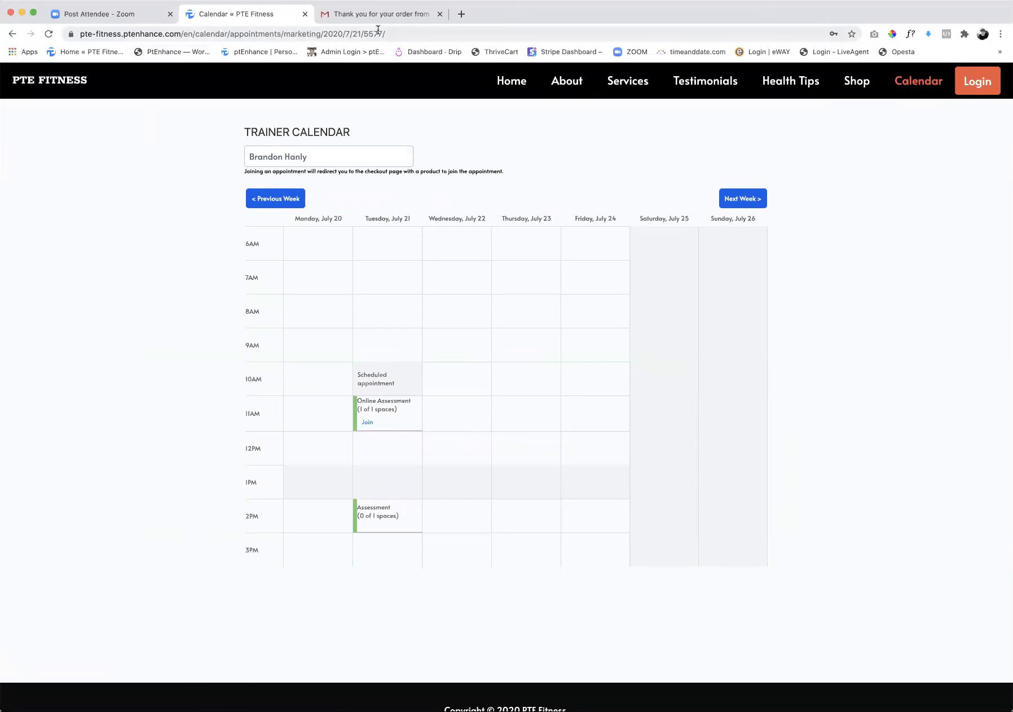
{"action": "left_click", "coordinate": [403, 35]}
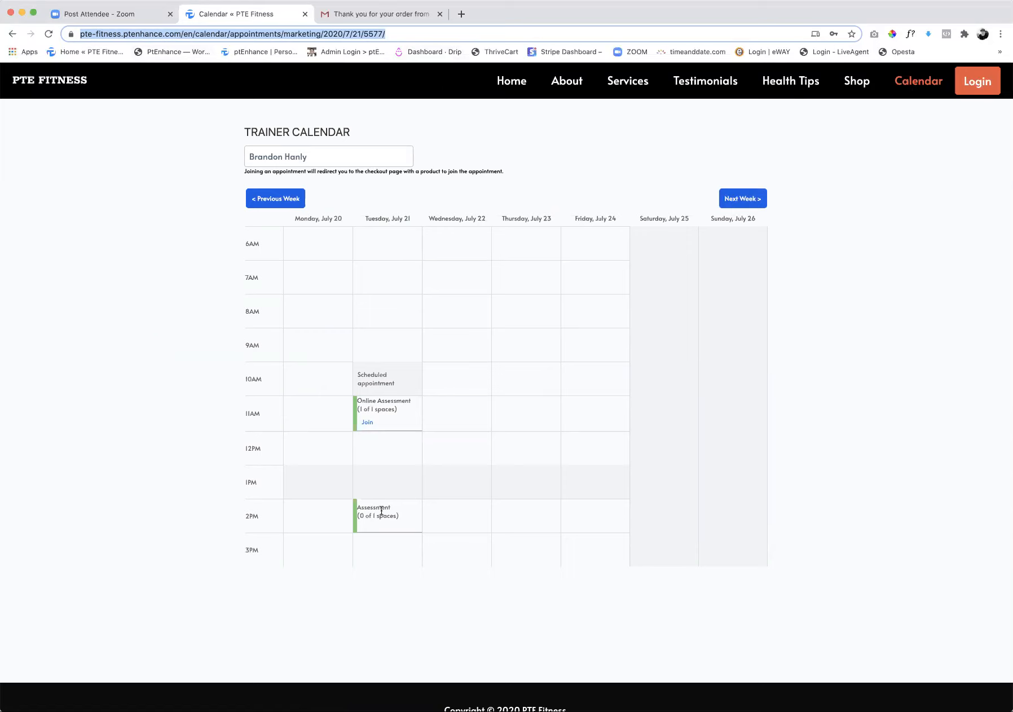
Examine the Free Assessment and 1 Hr Assessment package choices for joining Tuesday's 11 AM Online Assessment, and close the dialog without buying
{"action": "left_click", "coordinate": [366, 423]}
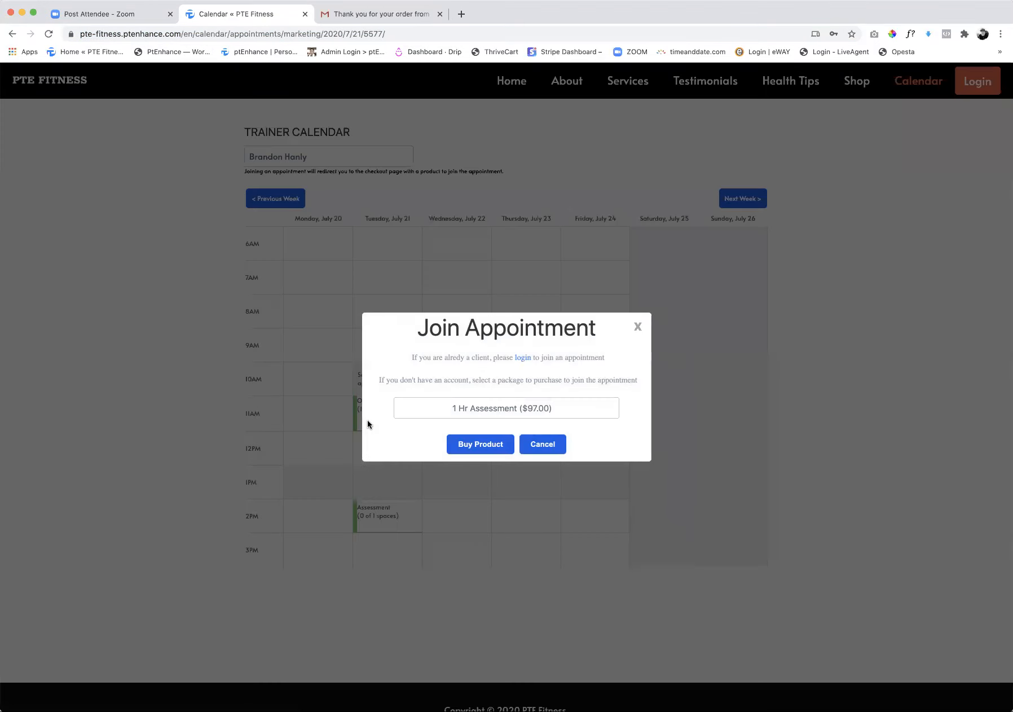
{"action": "left_click", "coordinate": [488, 415]}
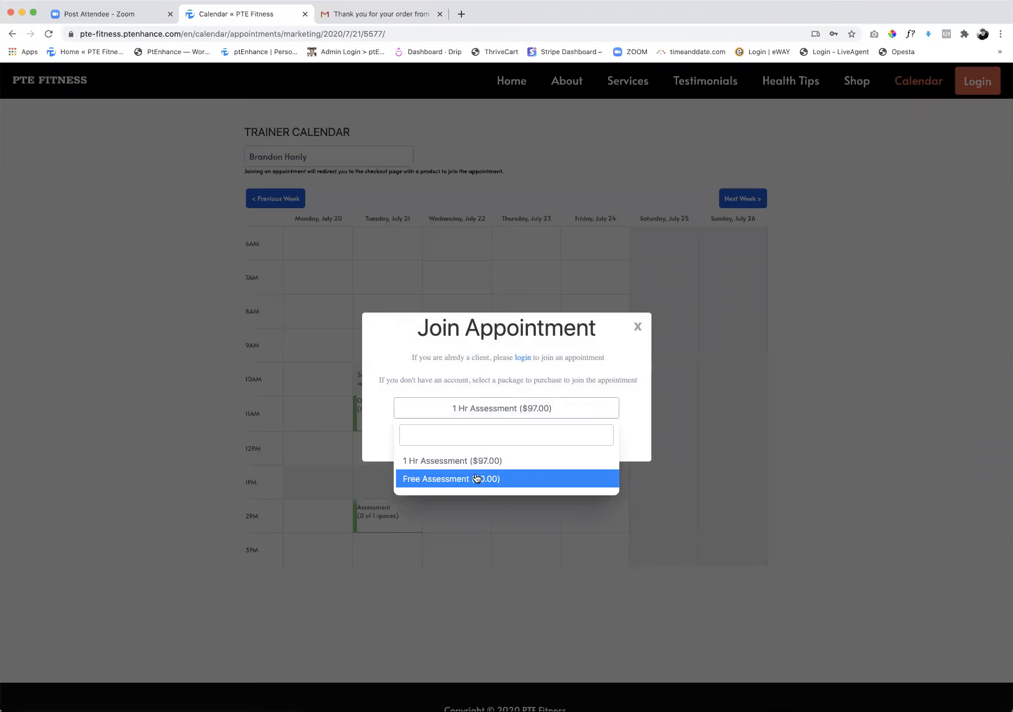
{"action": "left_click", "coordinate": [476, 479]}
{"action": "left_click", "coordinate": [570, 416]}
{"action": "left_click", "coordinate": [437, 461]}
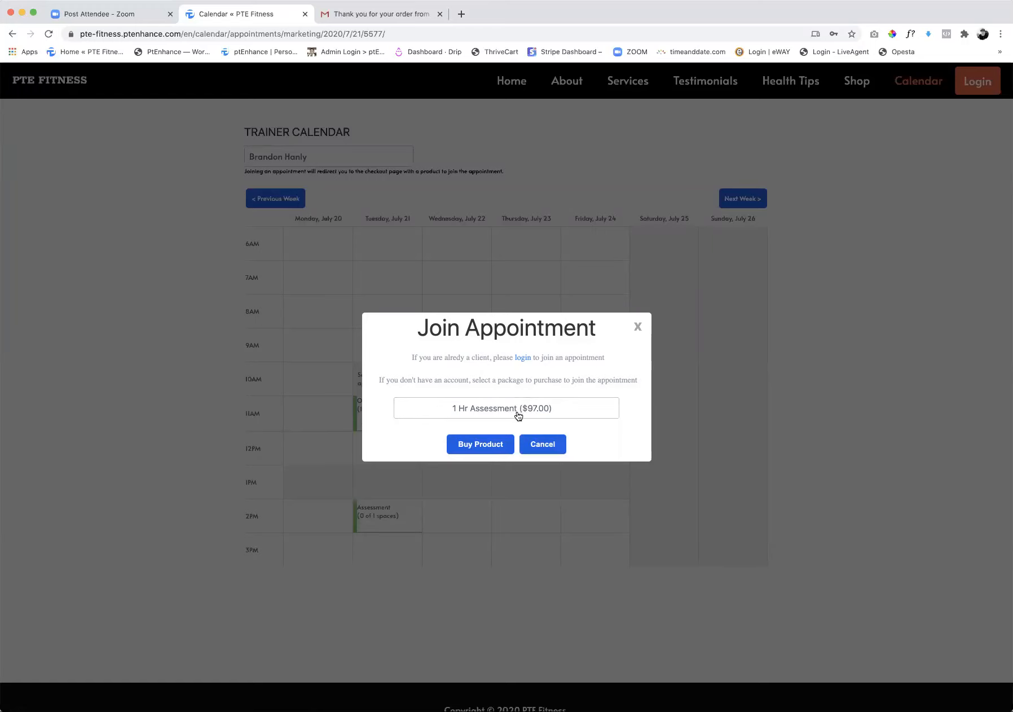
{"action": "left_click", "coordinate": [587, 416]}
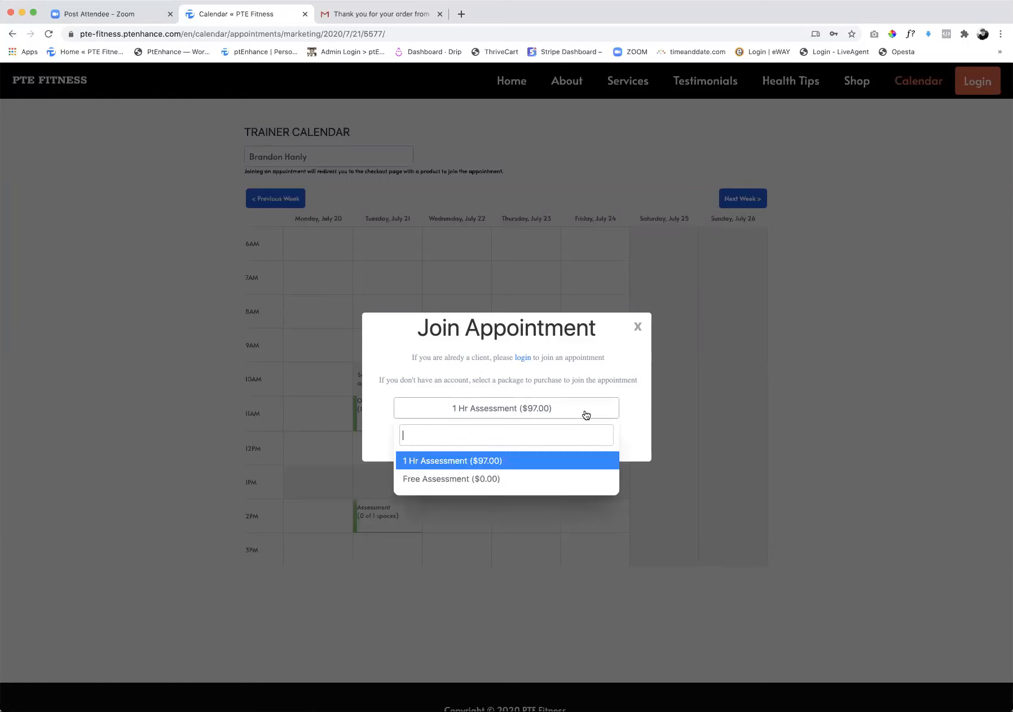
{"action": "left_click", "coordinate": [446, 480]}
{"action": "left_click", "coordinate": [546, 413]}
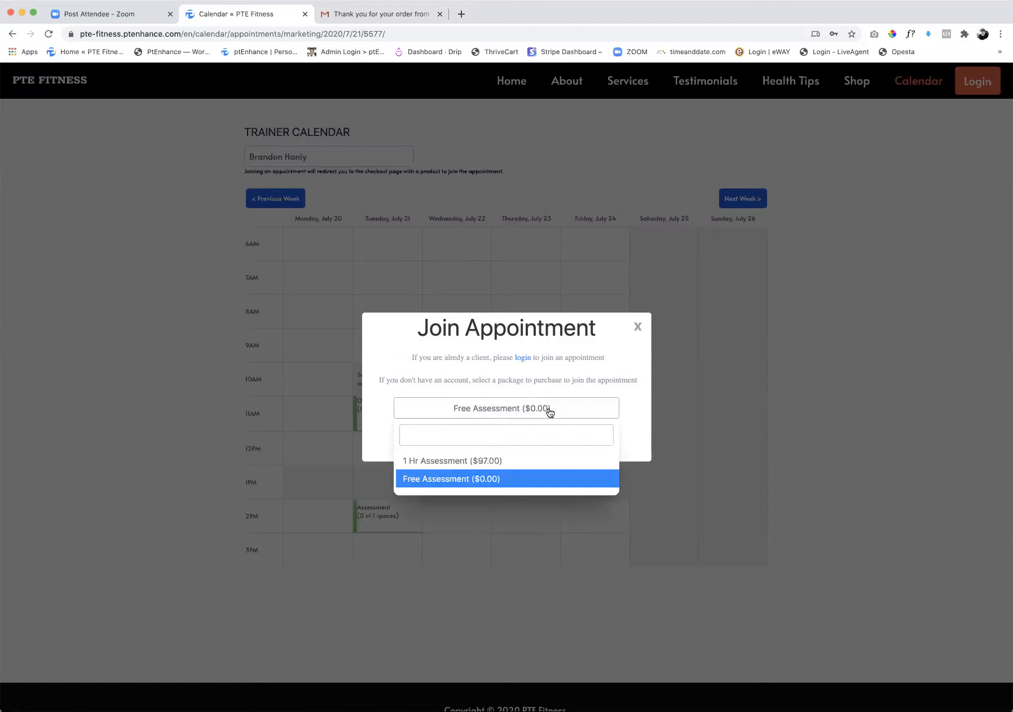
{"action": "left_click", "coordinate": [477, 463]}
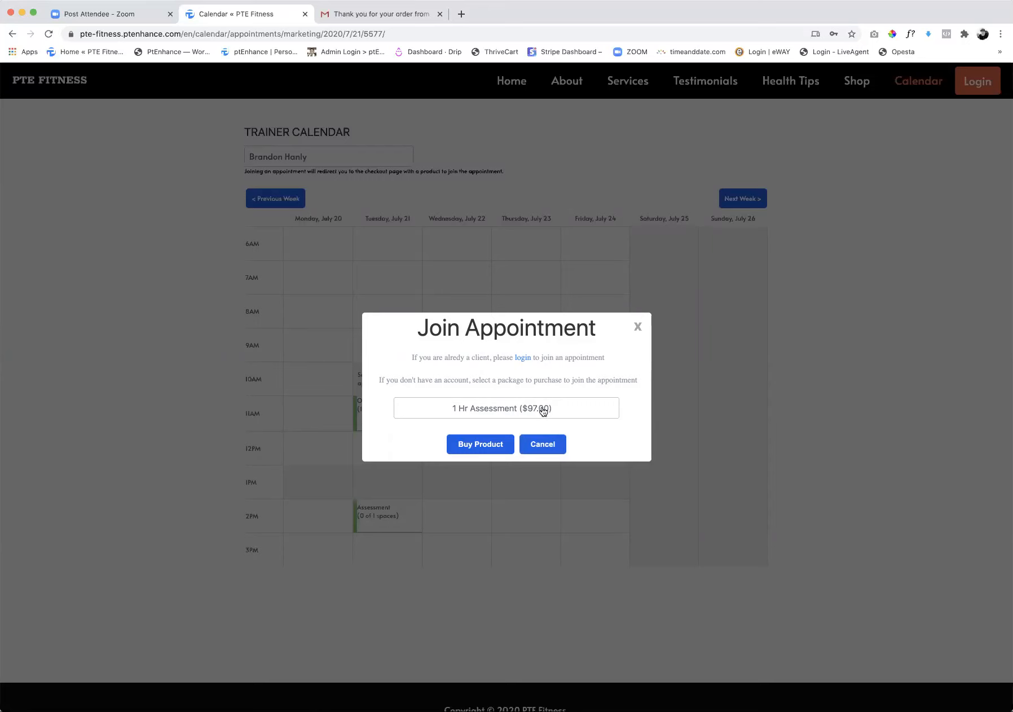
{"action": "left_click", "coordinate": [638, 328]}
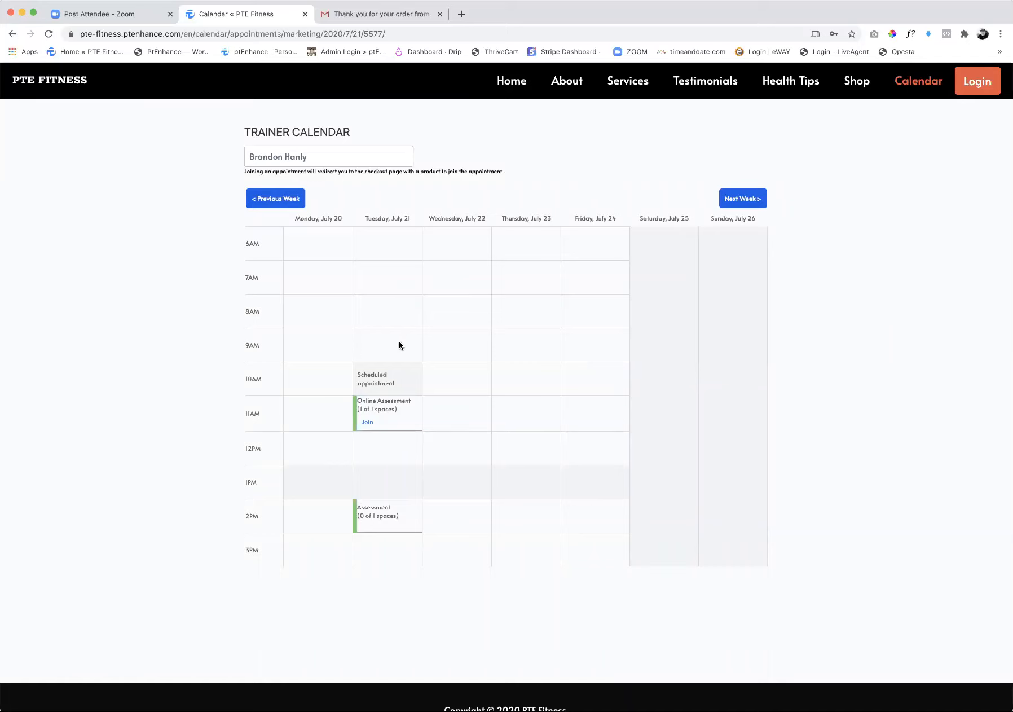
Log back in to the trainer account from the website and open the message inbox
{"action": "left_click", "coordinate": [977, 82]}
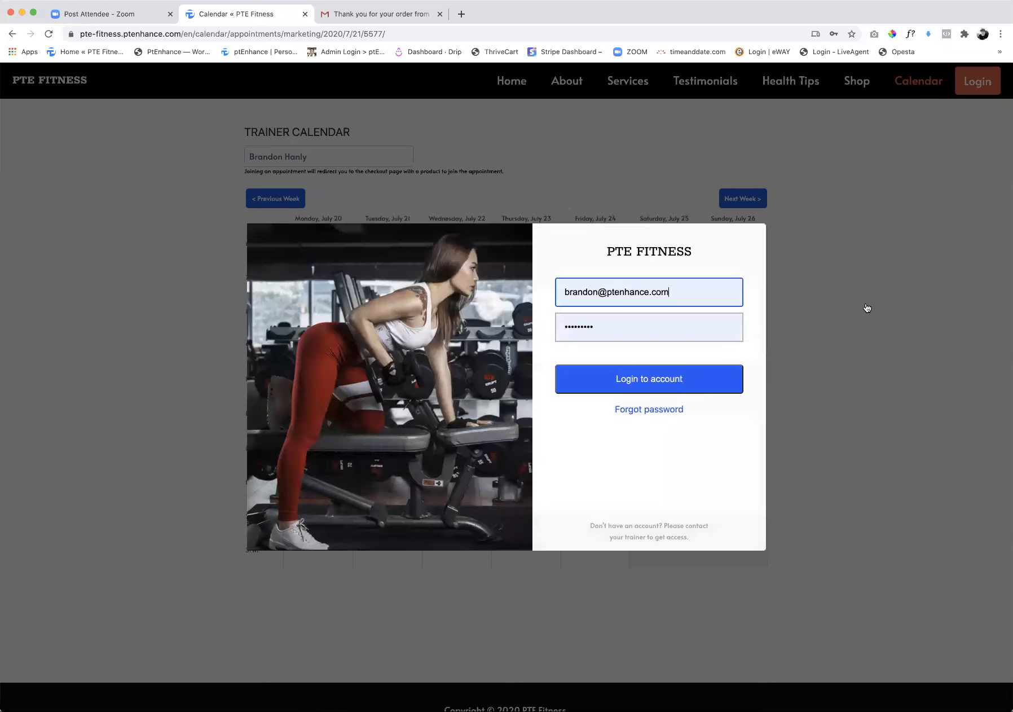
{"action": "left_click", "coordinate": [650, 382]}
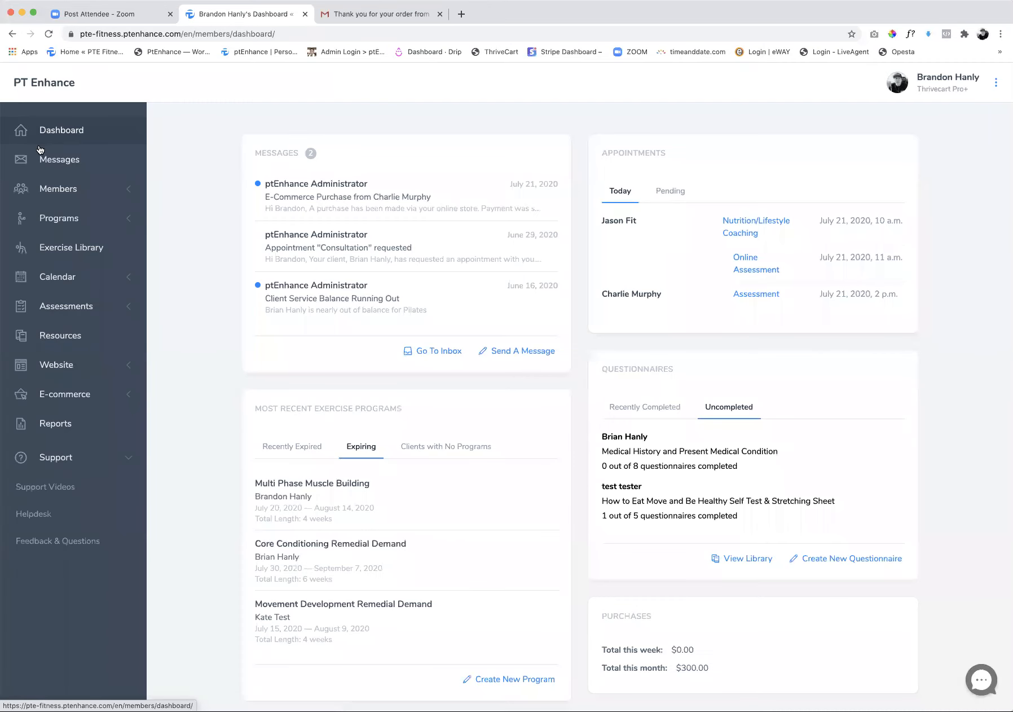
{"action": "left_click", "coordinate": [54, 163]}
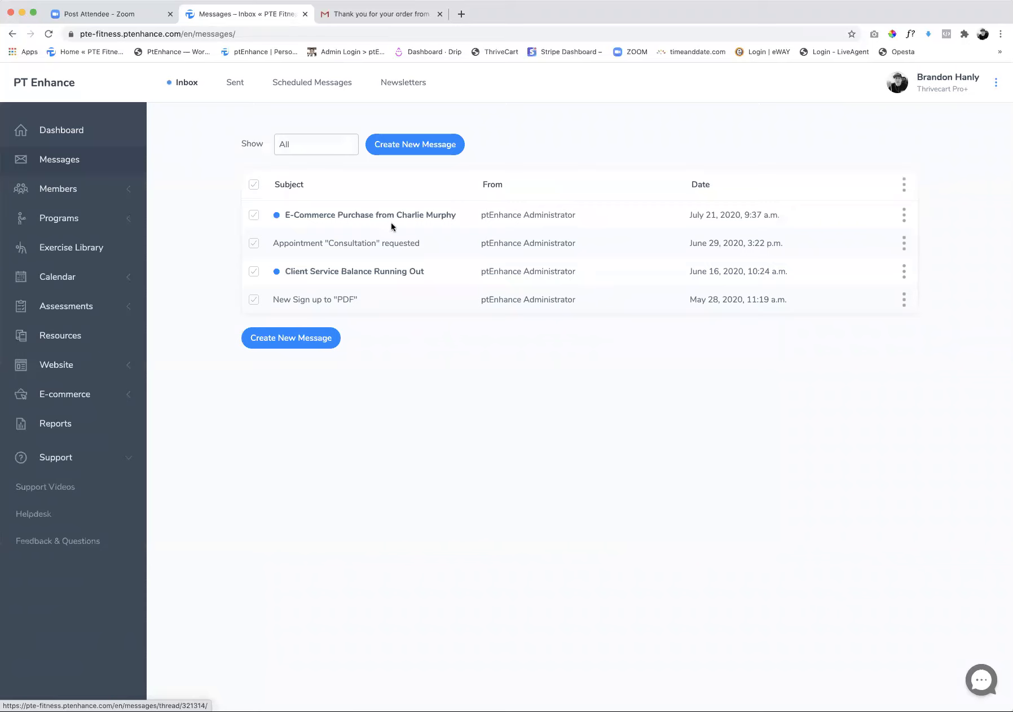
Start a new message to examine the available recipients and cancel it without sending
{"action": "left_click", "coordinate": [283, 338]}
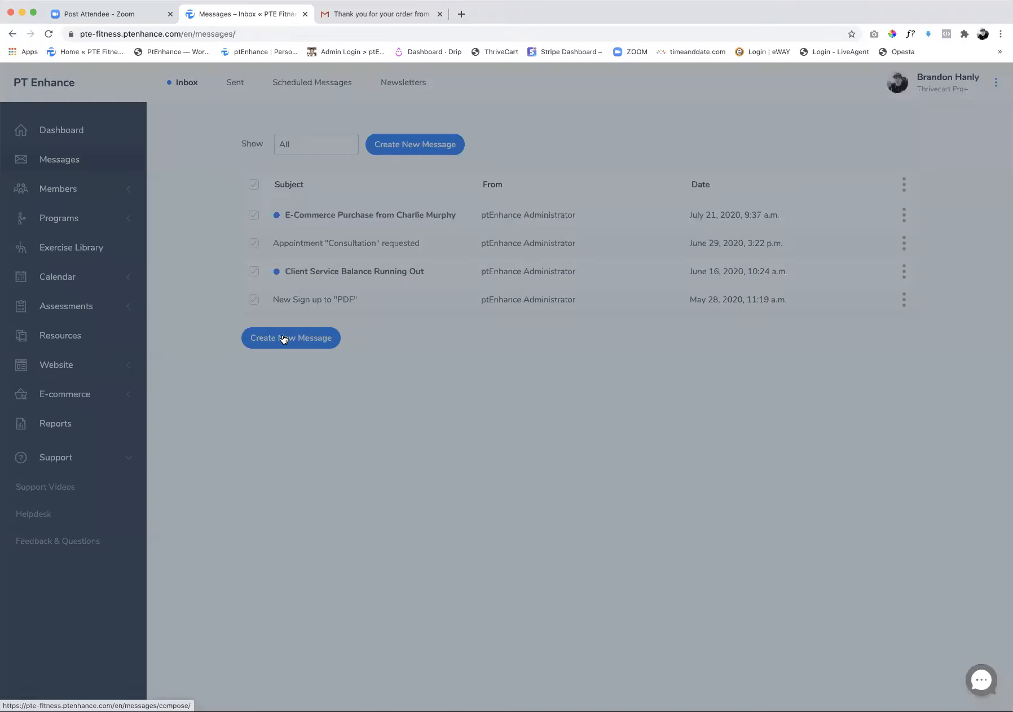
{"action": "left_click", "coordinate": [475, 329]}
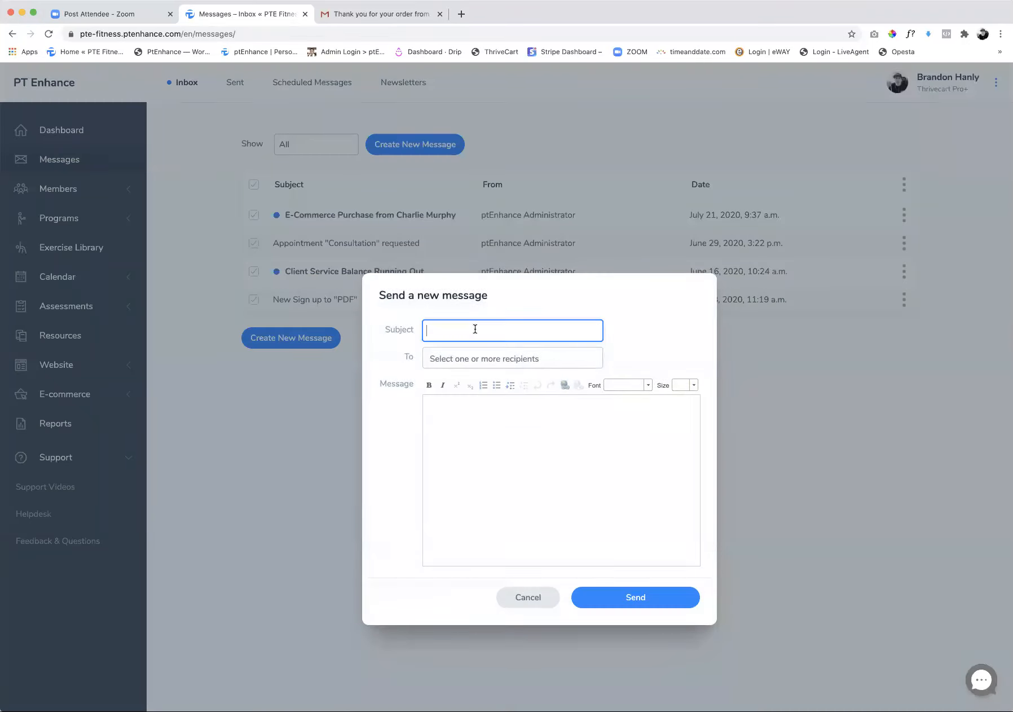
{"action": "left_click", "coordinate": [473, 355]}
{"action": "scroll", "coordinate": [466, 433], "scroll_direction": "down", "scroll_amount": 2}
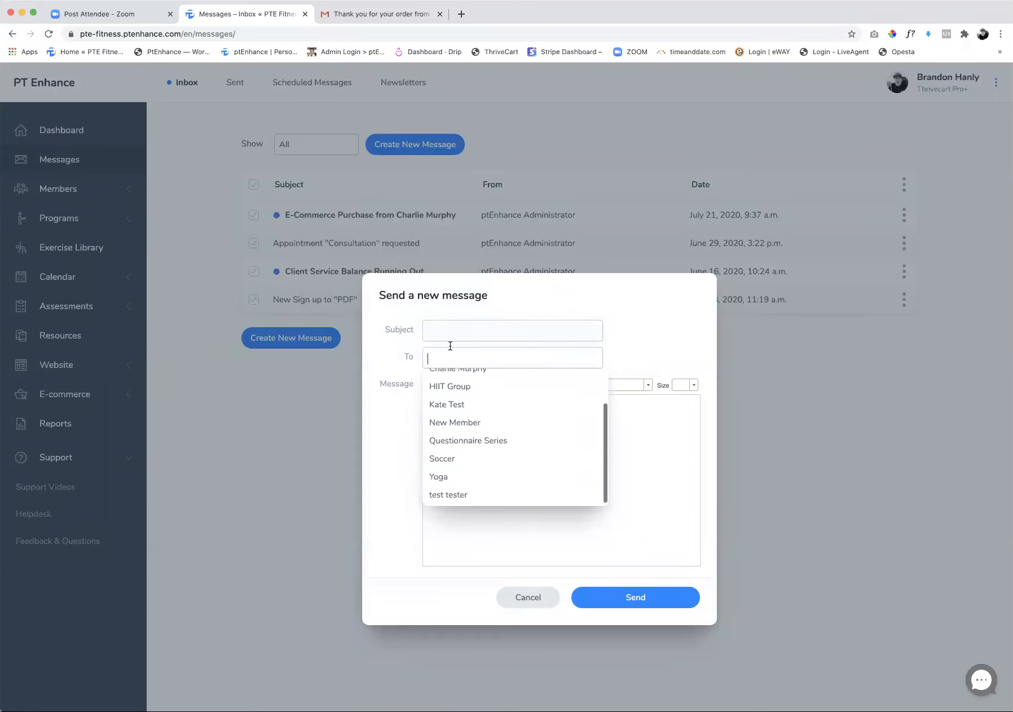
{"action": "scroll", "coordinate": [460, 390], "scroll_direction": "up", "scroll_amount": 1}
{"action": "left_click", "coordinate": [542, 596]}
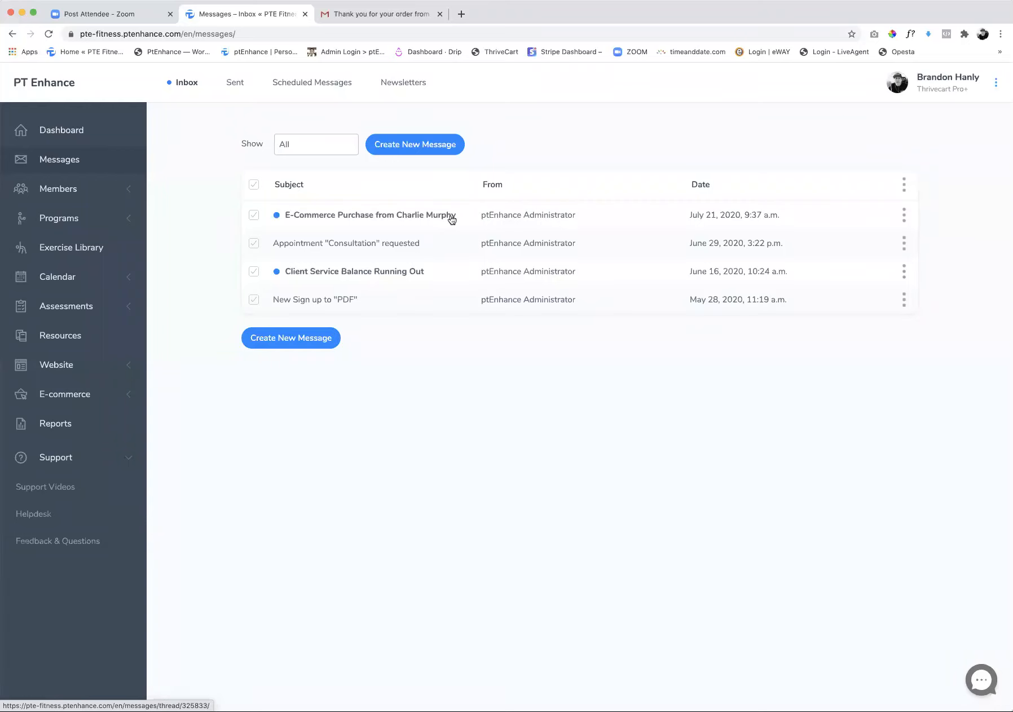
{"action": "scroll", "coordinate": [450, 219], "scroll_direction": "up", "scroll_amount": 5}
{"action": "scroll", "coordinate": [500, 234], "scroll_direction": "down", "scroll_amount": 5}
{"action": "scroll", "coordinate": [499, 233], "scroll_direction": "down", "scroll_amount": 2}
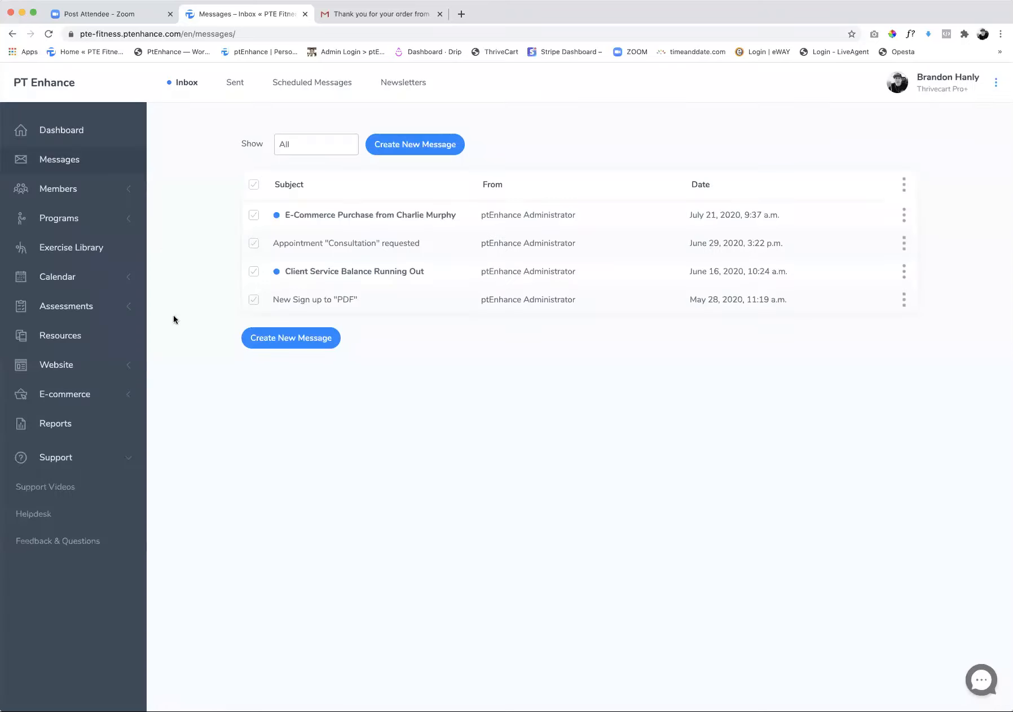
View the trainer's appointment calendar by week, examine the details of Tuesday's 2 PM Assessment and close them without changes
{"action": "left_click", "coordinate": [56, 277]}
{"action": "left_click", "coordinate": [49, 310]}
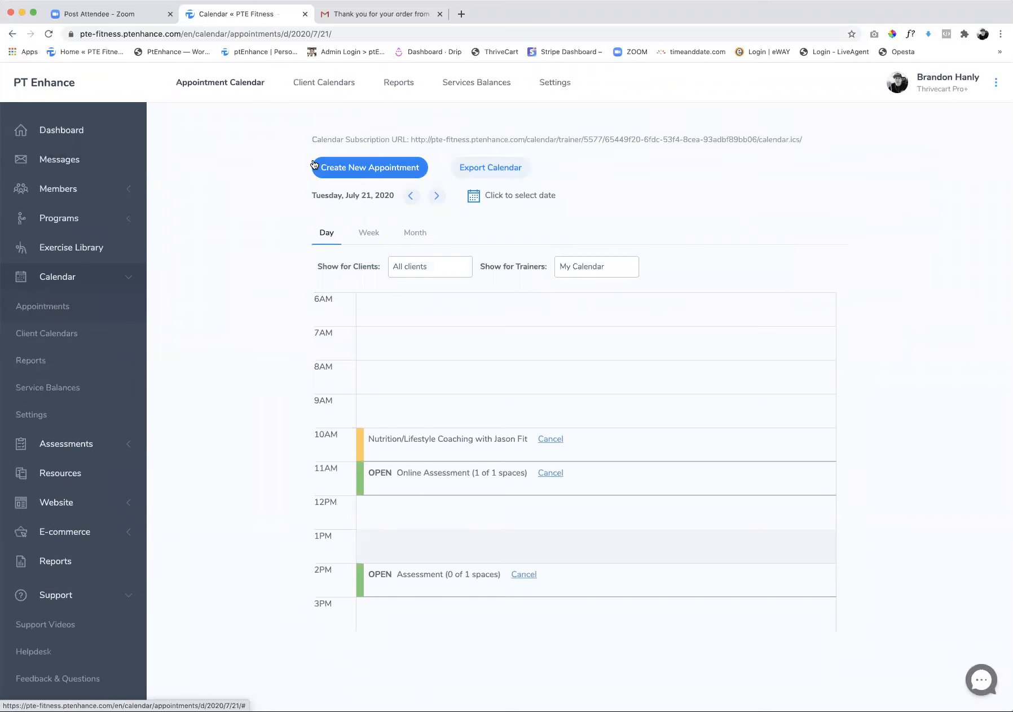
{"action": "left_click", "coordinate": [369, 238]}
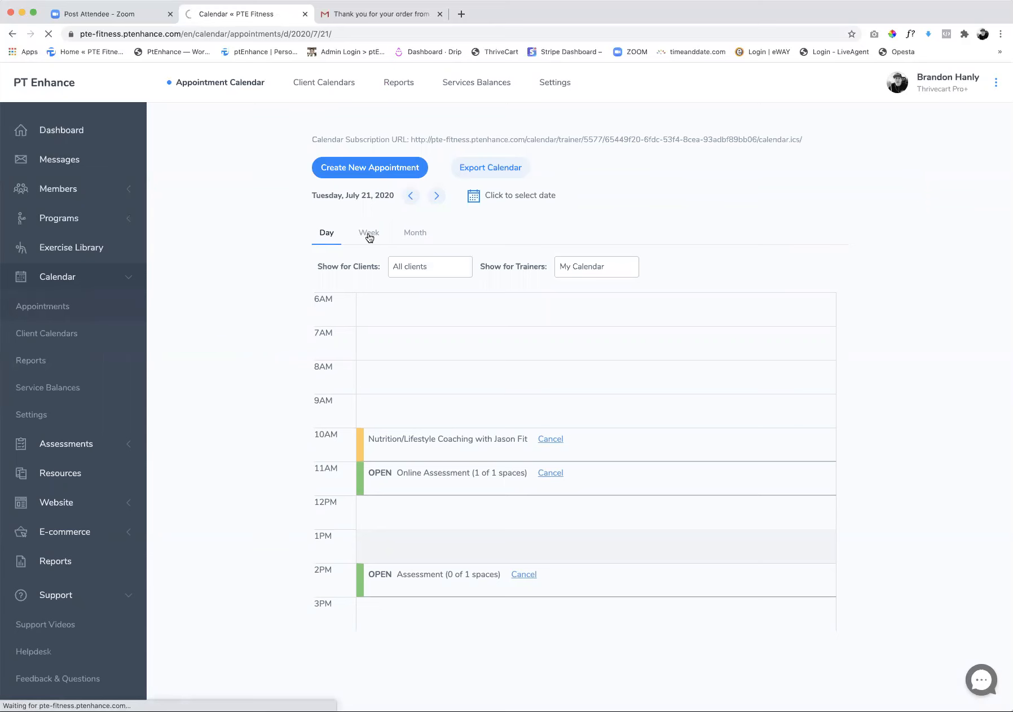
{"action": "scroll", "coordinate": [633, 475], "scroll_direction": "down", "scroll_amount": 3}
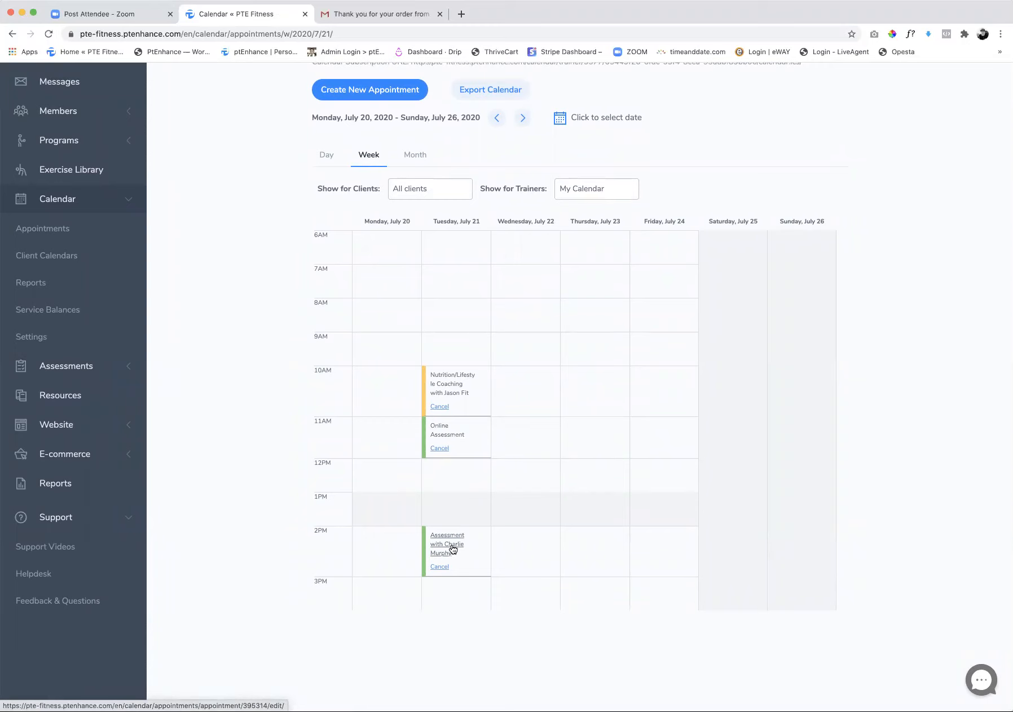
{"action": "left_click", "coordinate": [452, 547]}
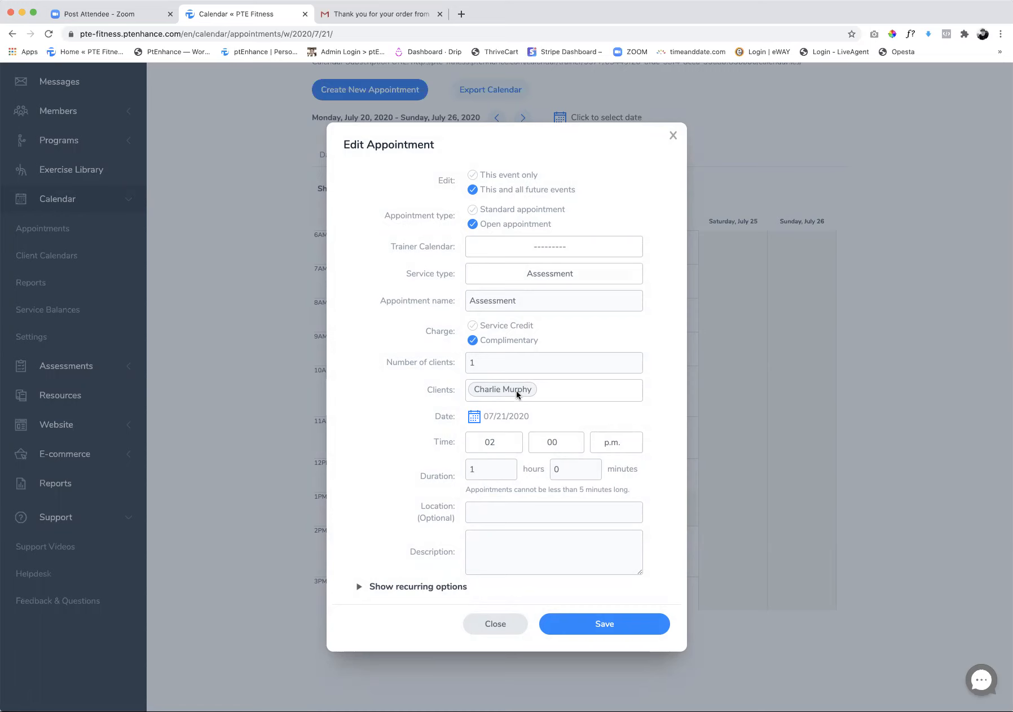
{"action": "left_click", "coordinate": [673, 136]}
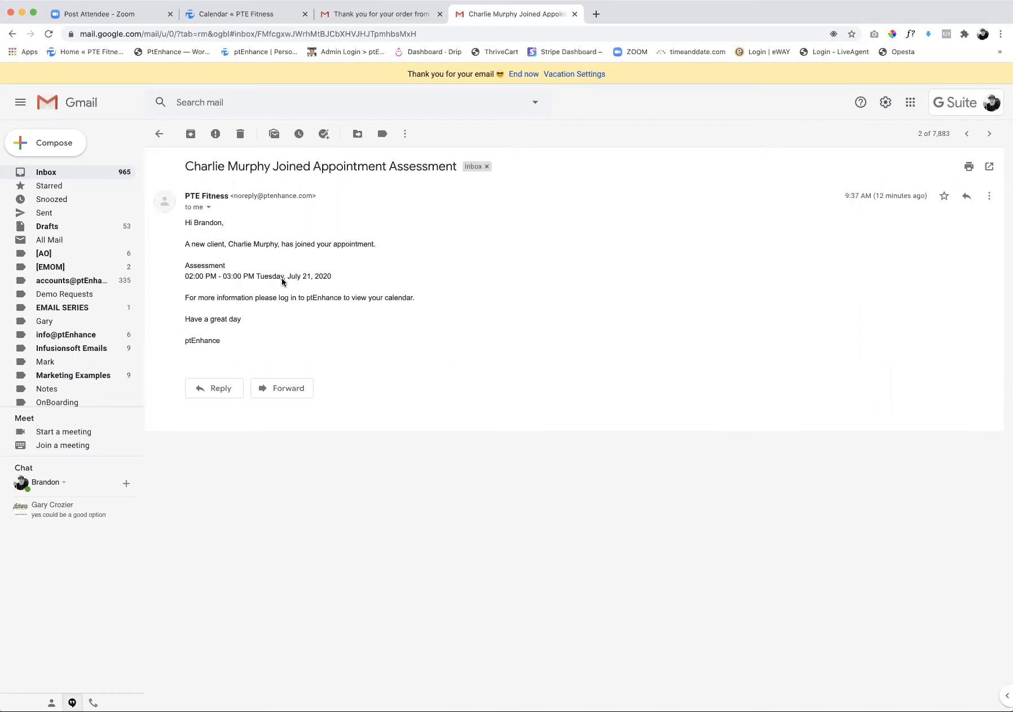
Return from the Gmail notification to the trainer's calendar and open the member list
{"action": "left_click", "coordinate": [204, 17]}
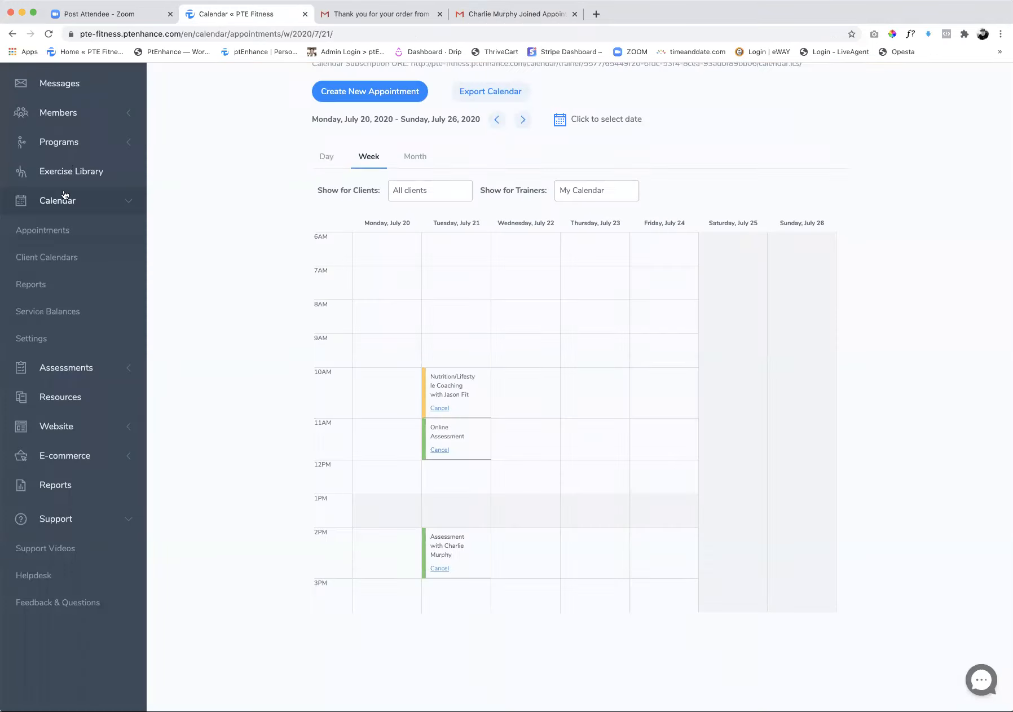
{"action": "left_click", "coordinate": [88, 118]}
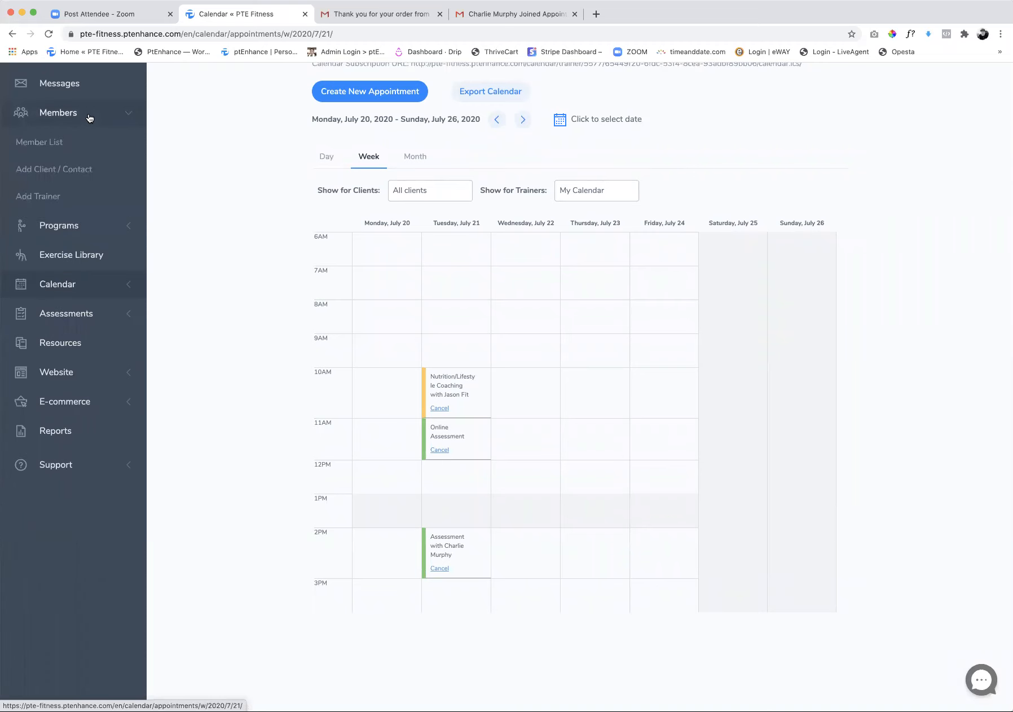
{"action": "left_click", "coordinate": [54, 144]}
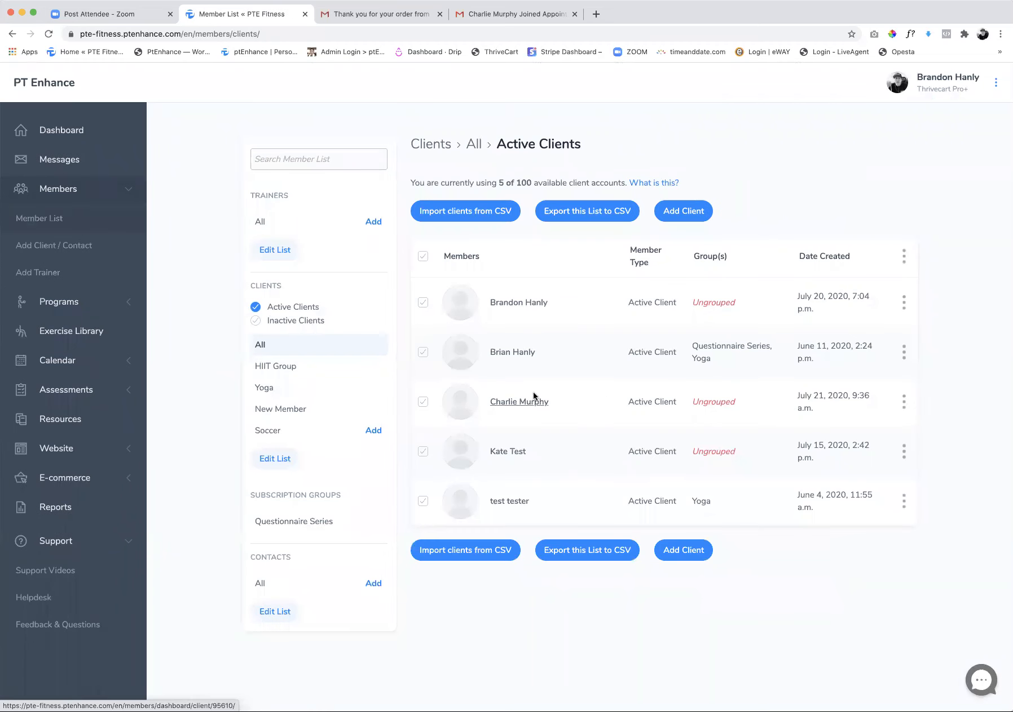
Start a new message from the trainer's inbox with the subject "Zoom Link"
{"action": "left_click", "coordinate": [73, 164]}
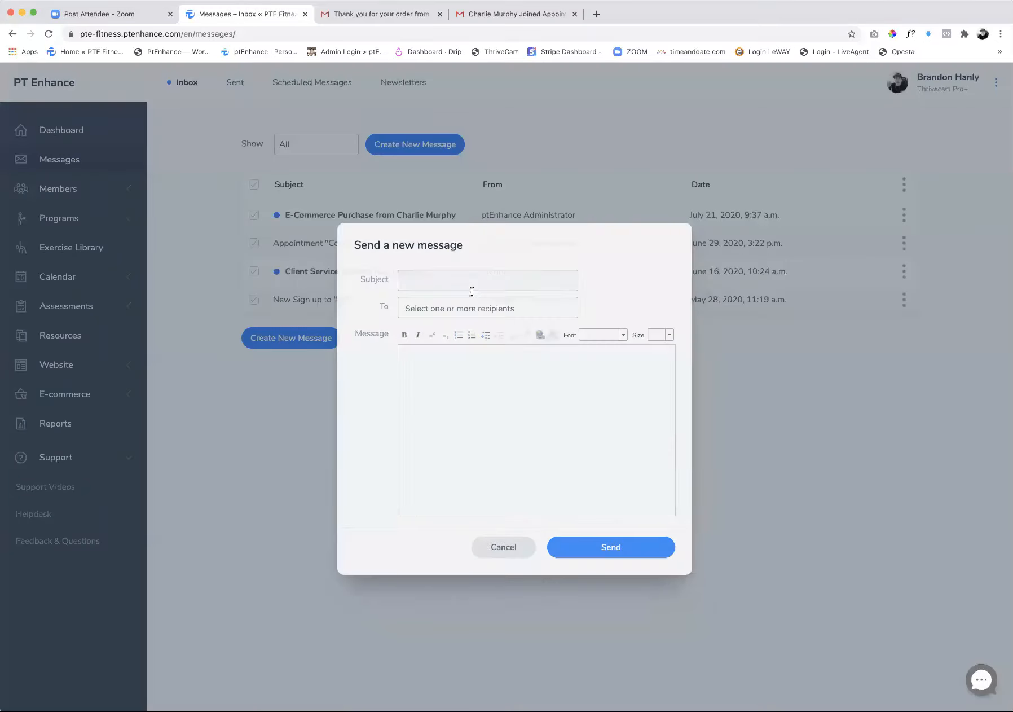
{"action": "left_click", "coordinate": [440, 273]}
{"action": "type", "text": "Zoom "}
{"action": "type", "text": "Link"}
{"action": "key", "text": "BackSpace"}
{"action": "key", "text": "BackSpace"}
{"action": "key", "text": "BackSpace"}
{"action": "key", "text": "BackSpace"}
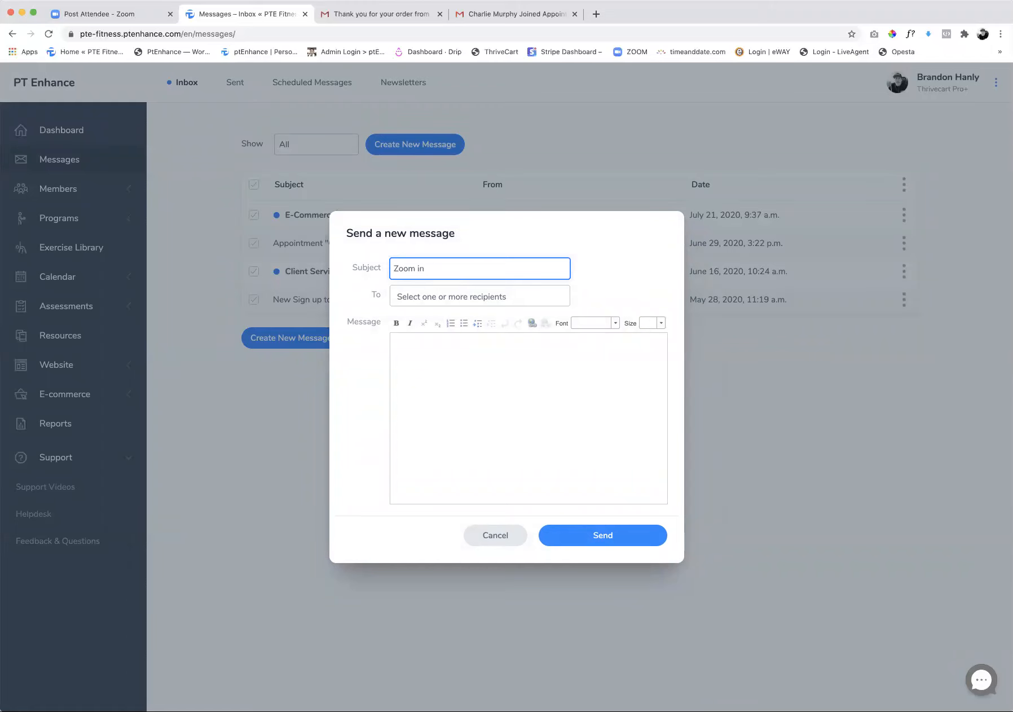
{"action": "type", "text": "Link"}
{"action": "key", "text": "Tab"}
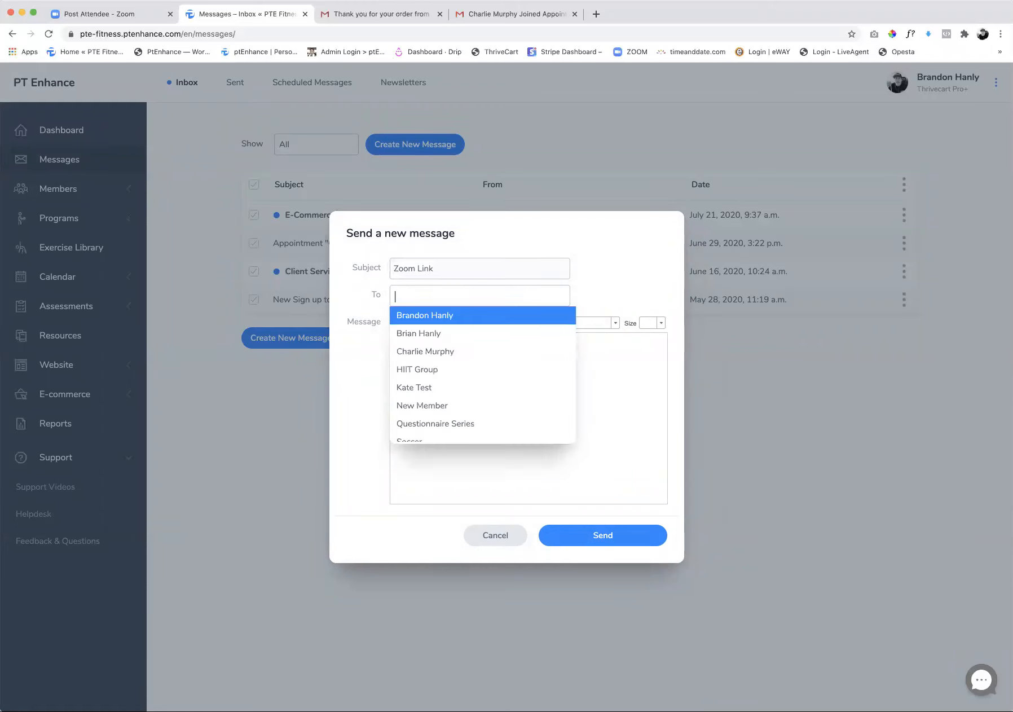
{"action": "left_click", "coordinate": [440, 362]}
{"action": "left_click", "coordinate": [450, 296]}
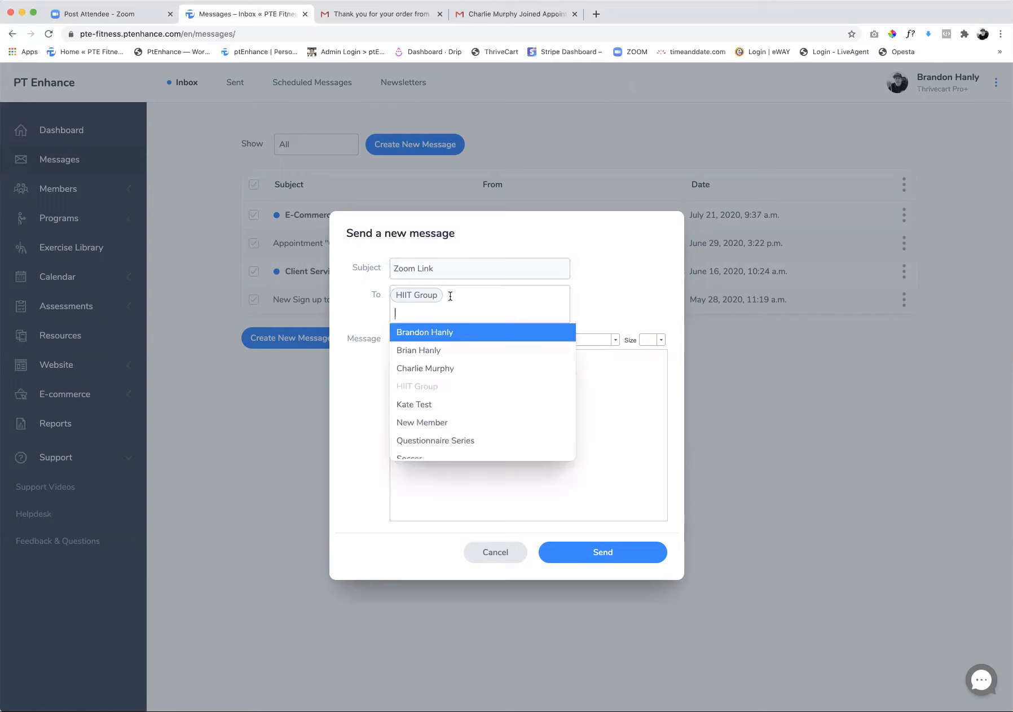
{"action": "key", "text": "BackSpace"}
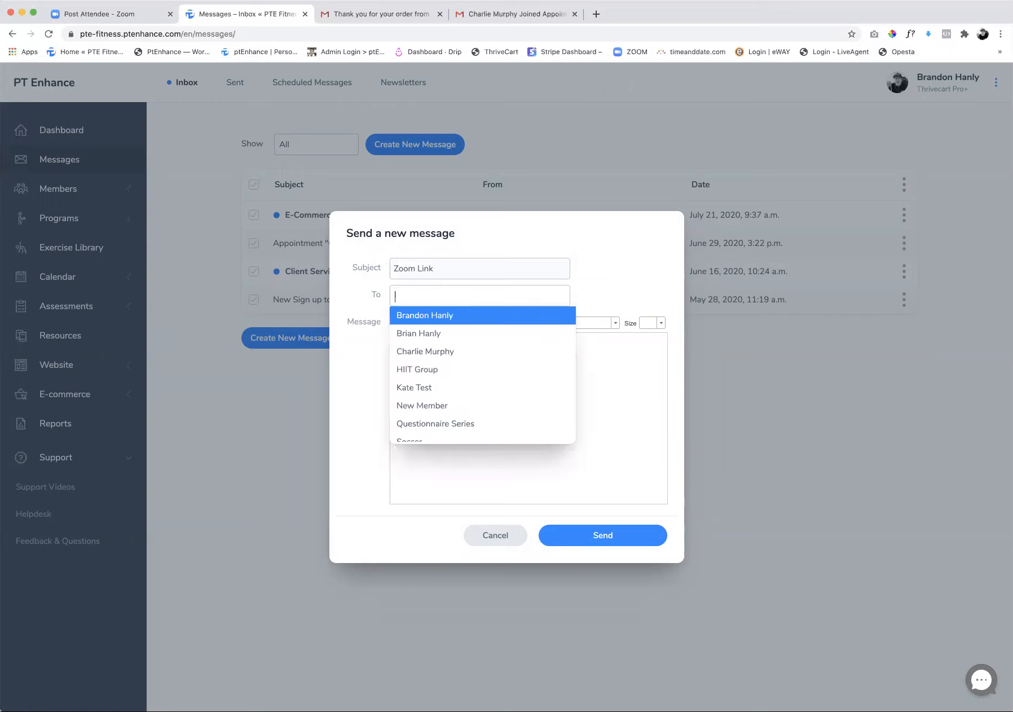
Address the message to the client who booked the assessment and begin it with "Hi" and the client's first name
{"action": "left_click", "coordinate": [430, 352]}
{"action": "left_click", "coordinate": [421, 365]}
{"action": "type", "text": "Hi Charliu"}
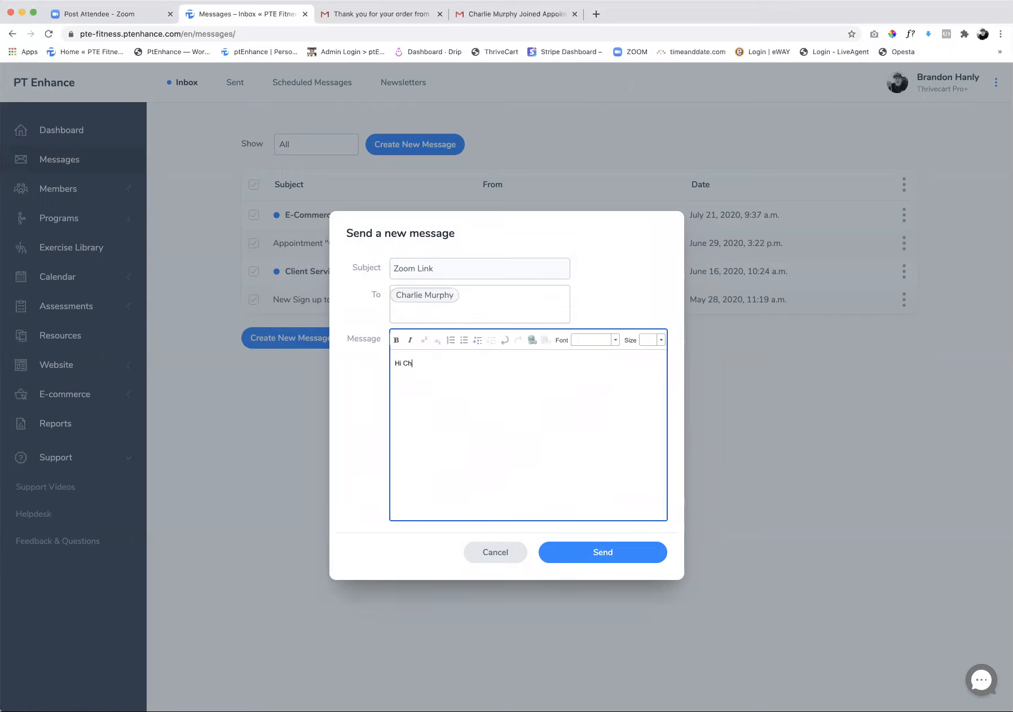
{"action": "key", "text": "BackSpace"}
{"action": "key", "text": "BackSpace"}
{"action": "key", "text": "BackSpace"}
{"action": "key", "text": "BackSpace"}
{"action": "key", "text": "BackSpace"}
{"action": "key", "text": "BackSpace"}
{"action": "key", "text": "BackSpace"}
{"action": "type", "text": "Charlie"}
{"action": "key", "text": "Return"}
{"action": "key", "text": "Return"}
Write "Thank you for signing up for the Free 1 hr assessment. Here is your Link to join our live ZOOM call" below the greeting
{"action": "type", "text": "Thank you for signing up for the Free 1 hr assess"}
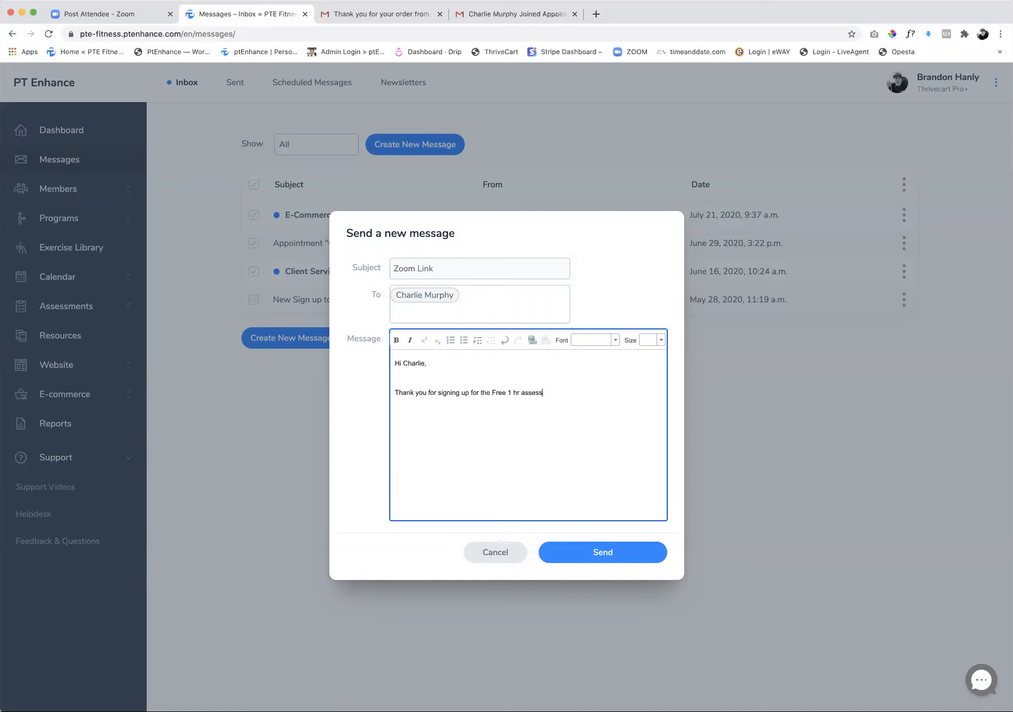
{"action": "type", "text": "ment. Here is your Link to join our live ZOOM call"}
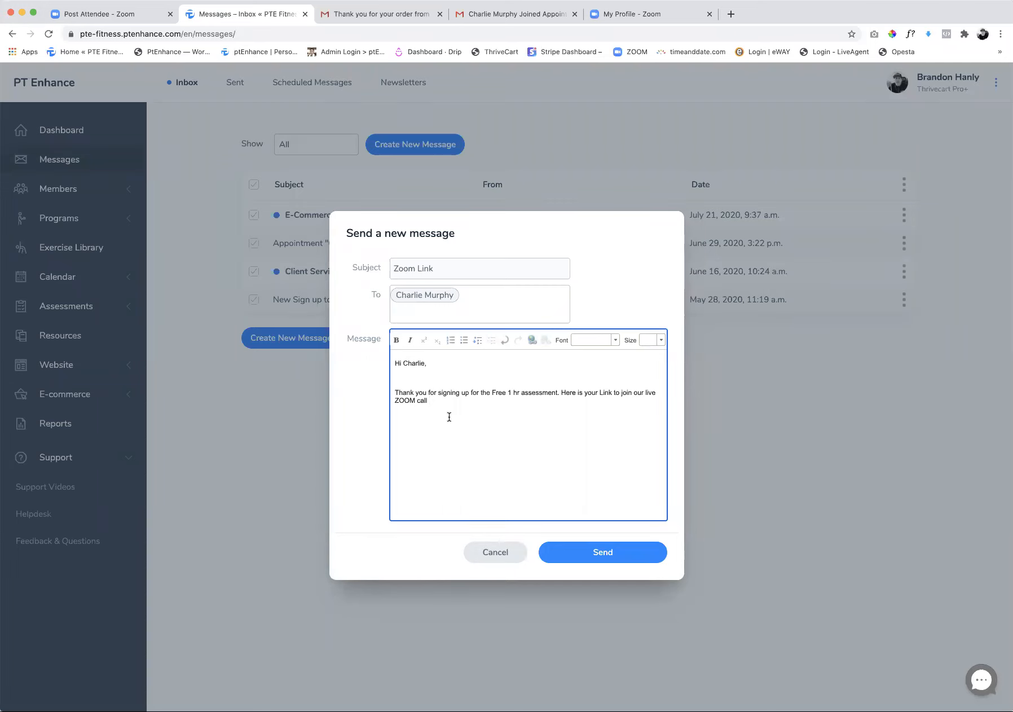
Add the copied Zoom meeting address below the text as a hyperlink and send the message
{"action": "key", "text": "Return"}
{"action": "key", "text": "super+v"}
{"action": "left_click_drag", "start_coordinate": [492, 417], "coordinate": [389, 417]}
{"action": "left_click", "coordinate": [390, 417]}
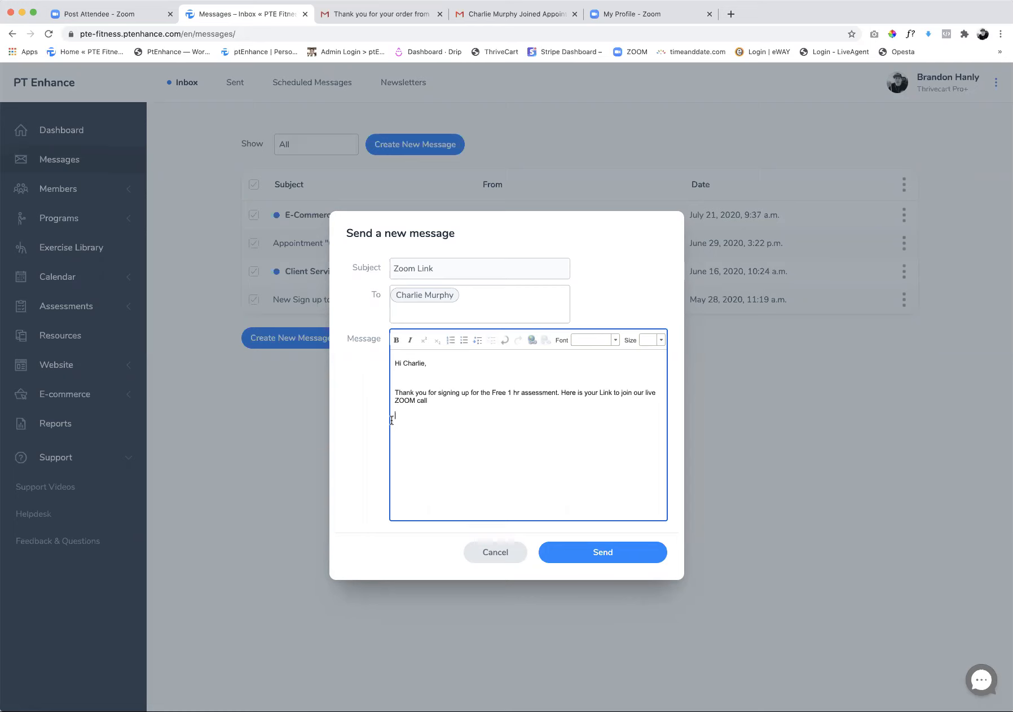
{"action": "left_click", "coordinate": [531, 339]}
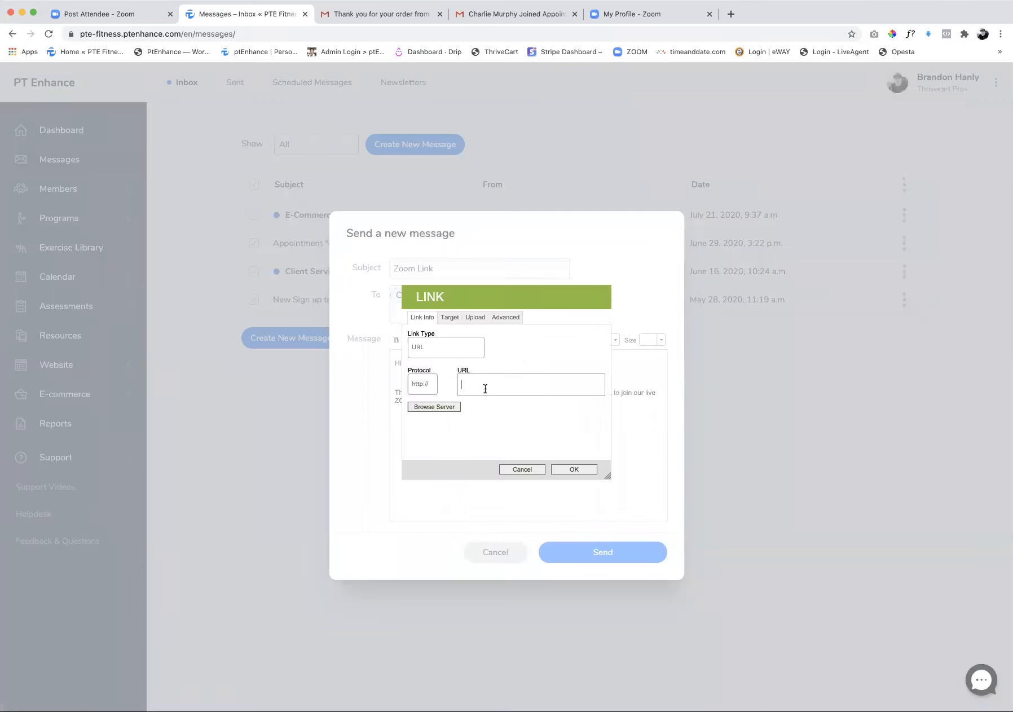
{"action": "key", "text": "super+v"}
{"action": "left_click", "coordinate": [564, 469]}
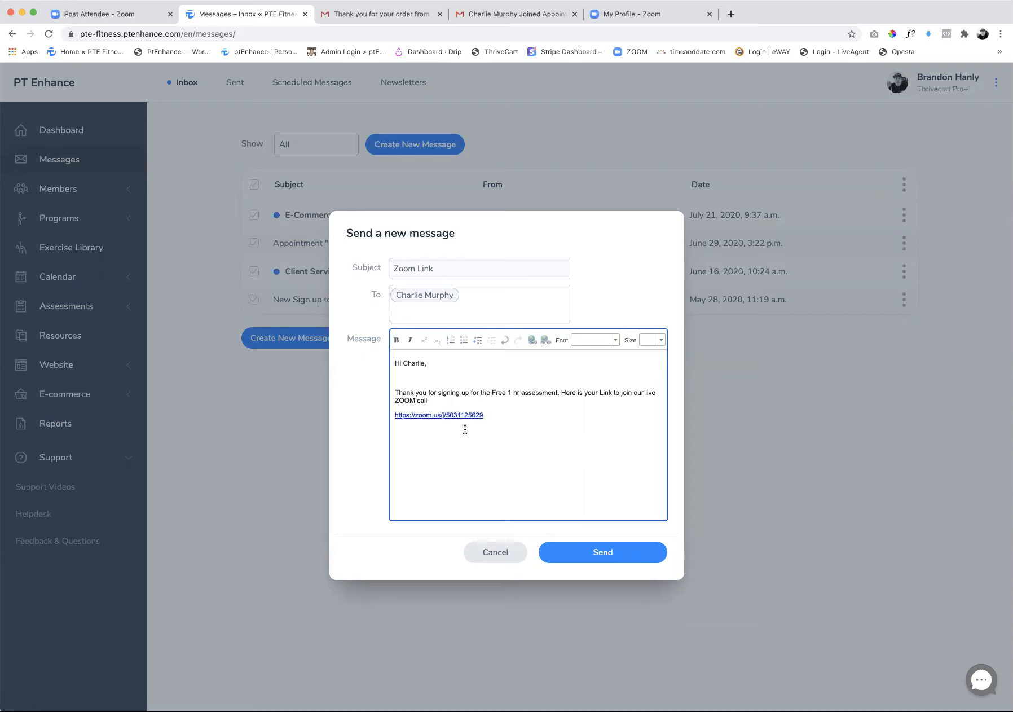
{"action": "left_click", "coordinate": [578, 557]}
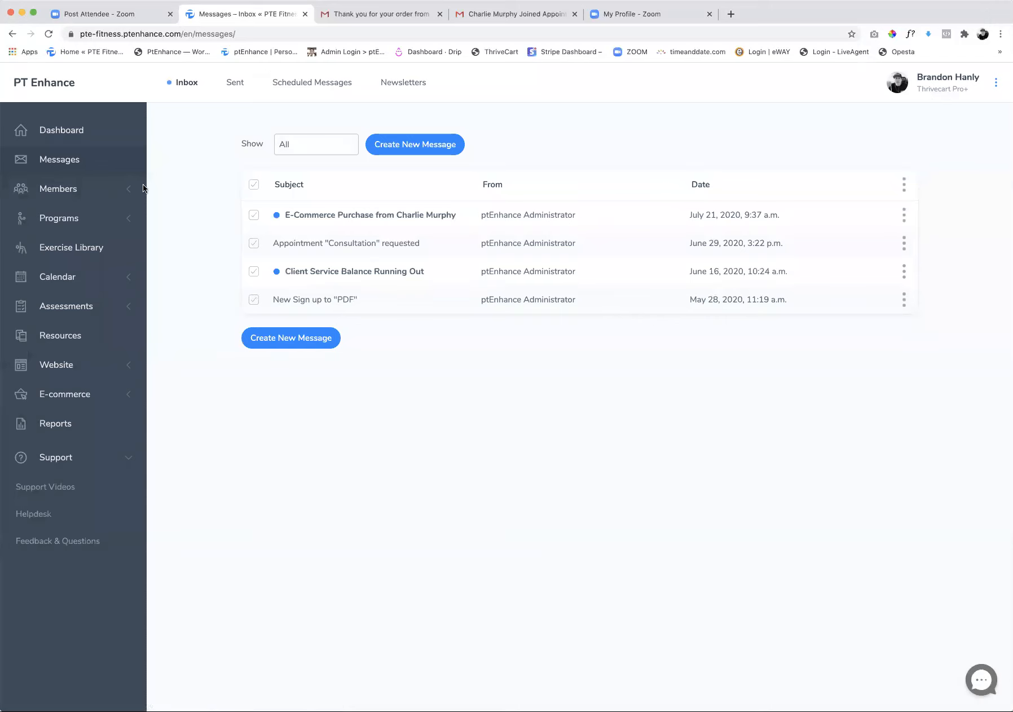
Open the member list of active clients and examine the account actions available for the message's recipient
{"action": "left_click", "coordinate": [55, 164]}
{"action": "left_click", "coordinate": [56, 195]}
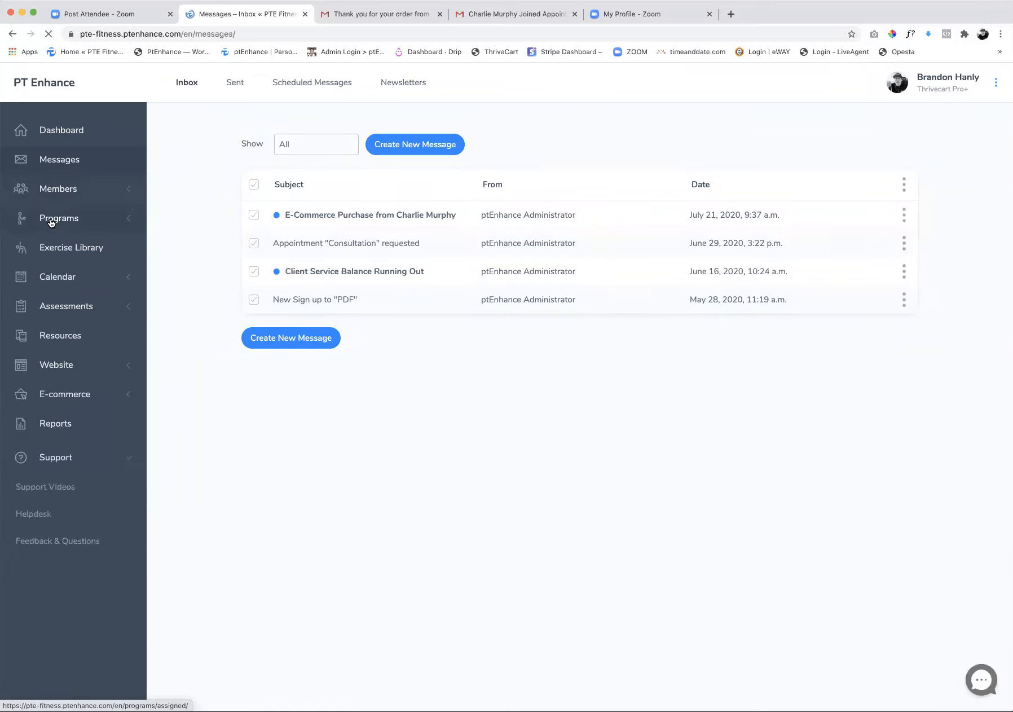
{"action": "left_click", "coordinate": [54, 219]}
{"action": "left_click", "coordinate": [71, 190]}
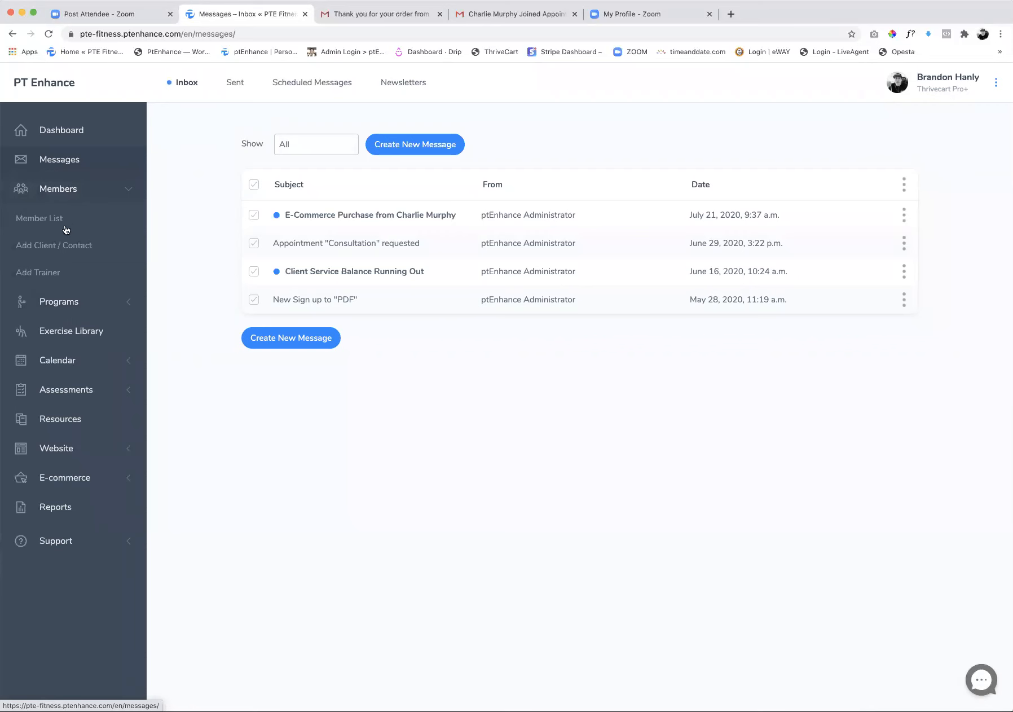
{"action": "left_click", "coordinate": [65, 226]}
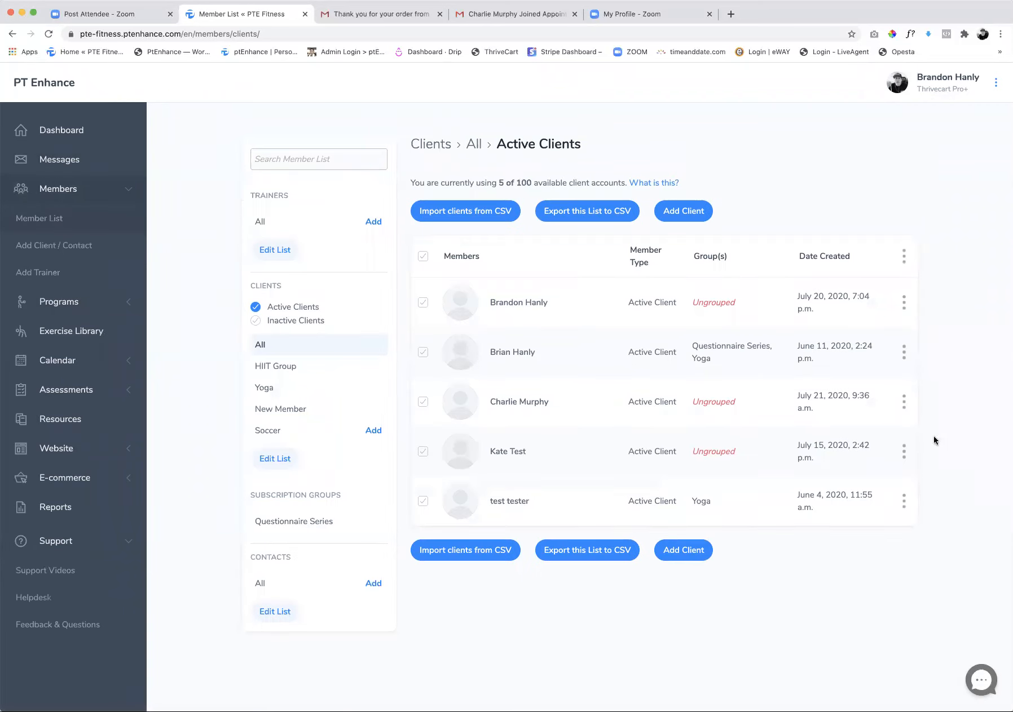
{"action": "left_click", "coordinate": [905, 401]}
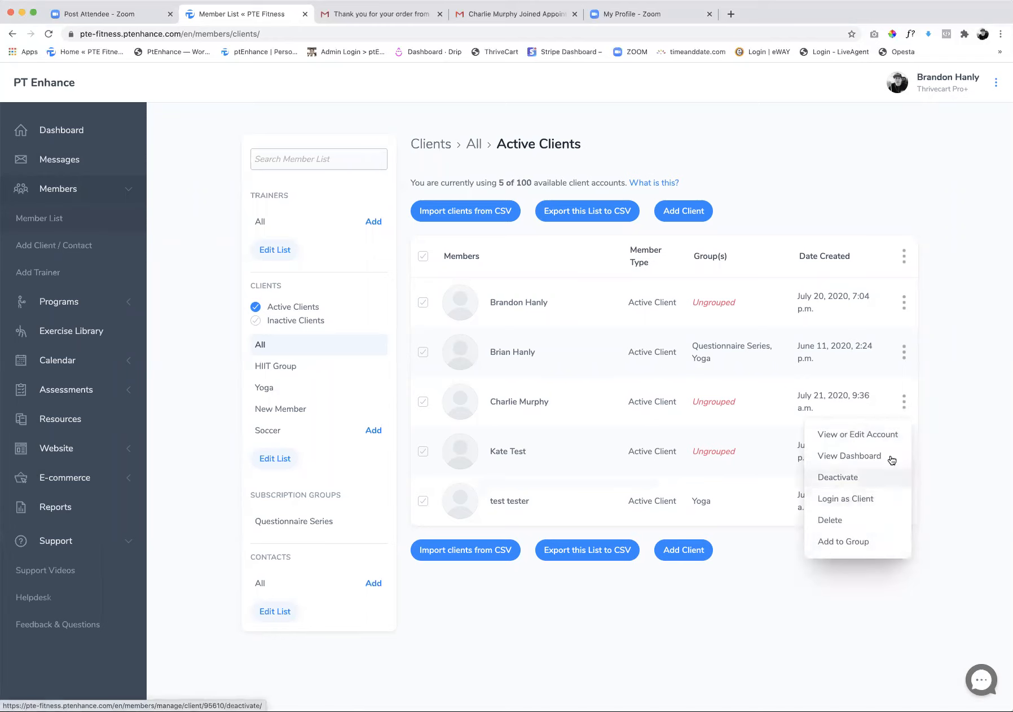
{"action": "left_click", "coordinate": [952, 445]}
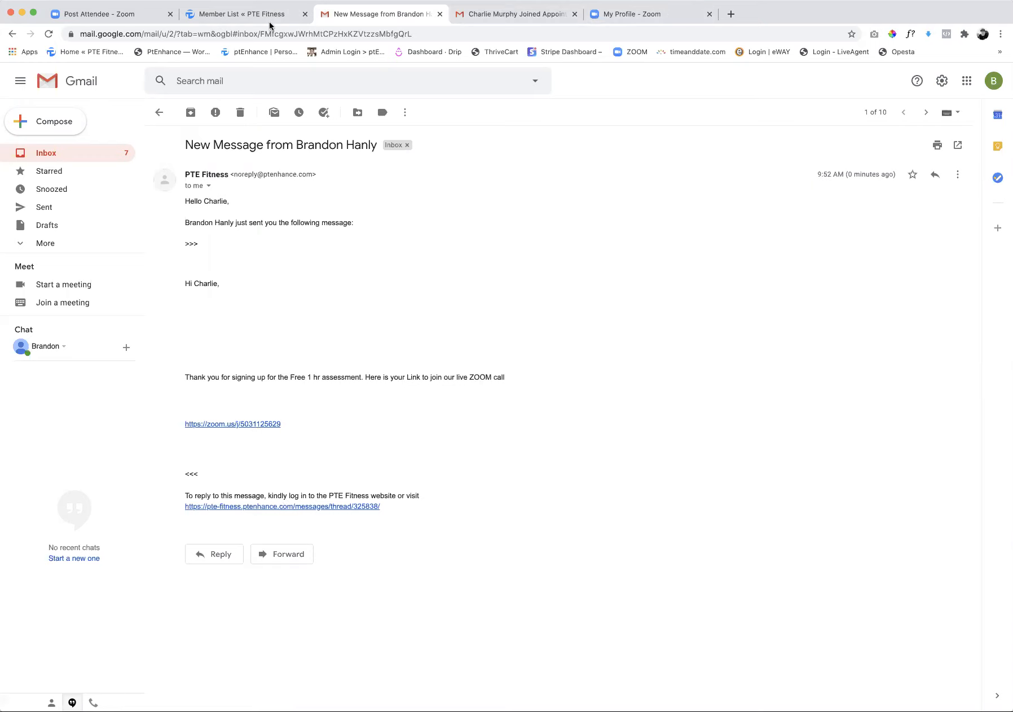
Return from the Gmail notification to the member list and log in as the client who received the message
{"action": "left_click", "coordinate": [223, 17]}
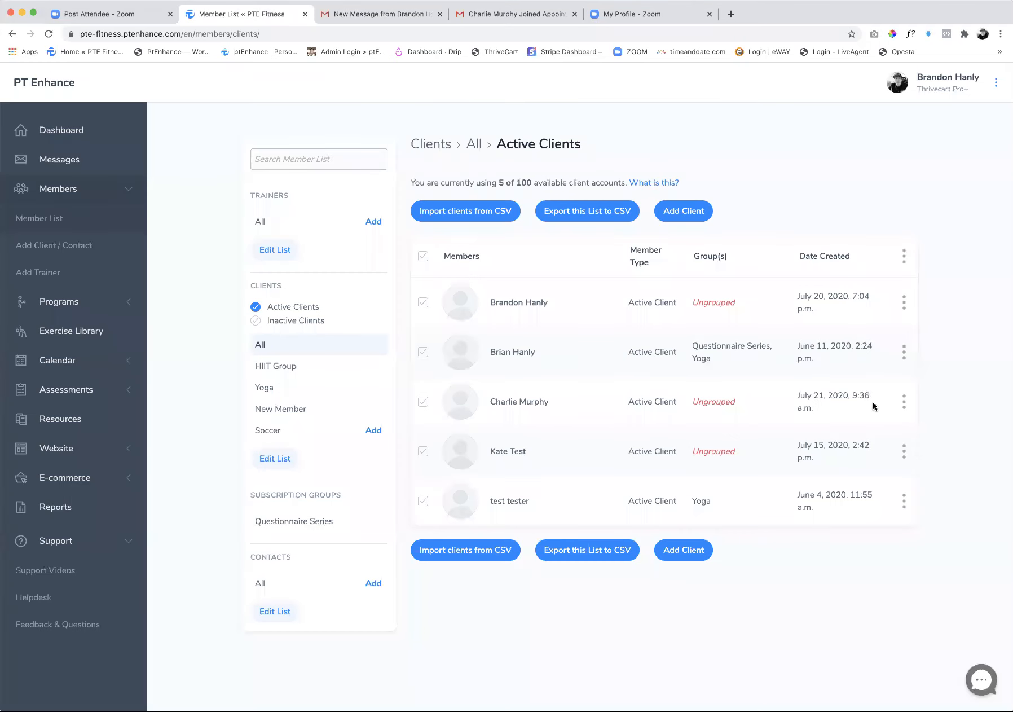
{"action": "left_click", "coordinate": [905, 402]}
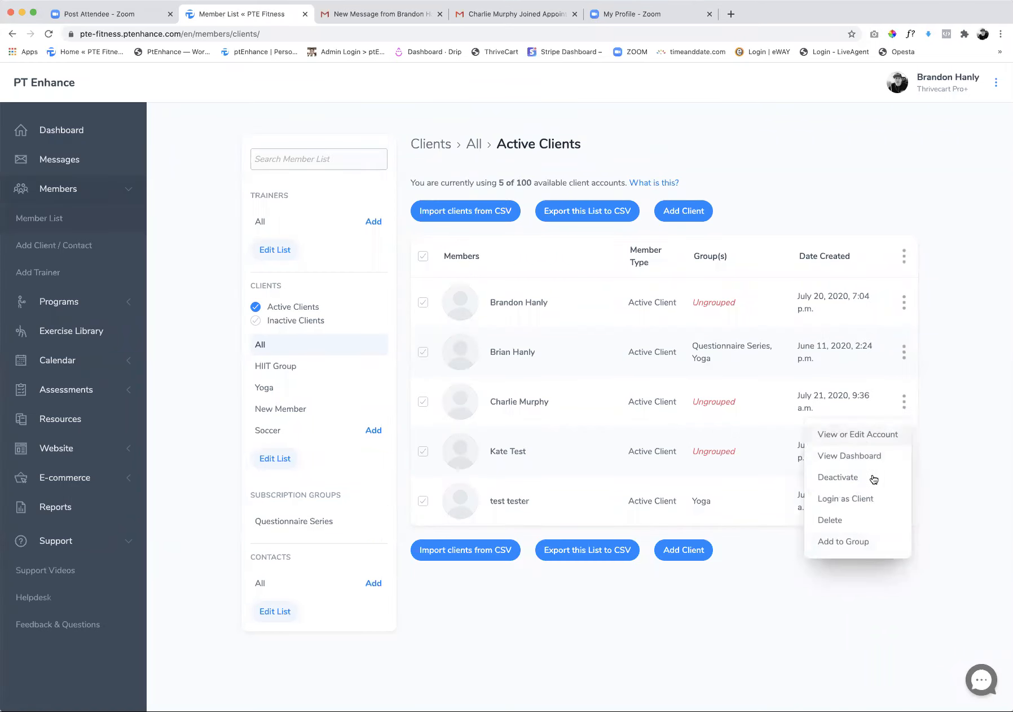
{"action": "left_click", "coordinate": [860, 499]}
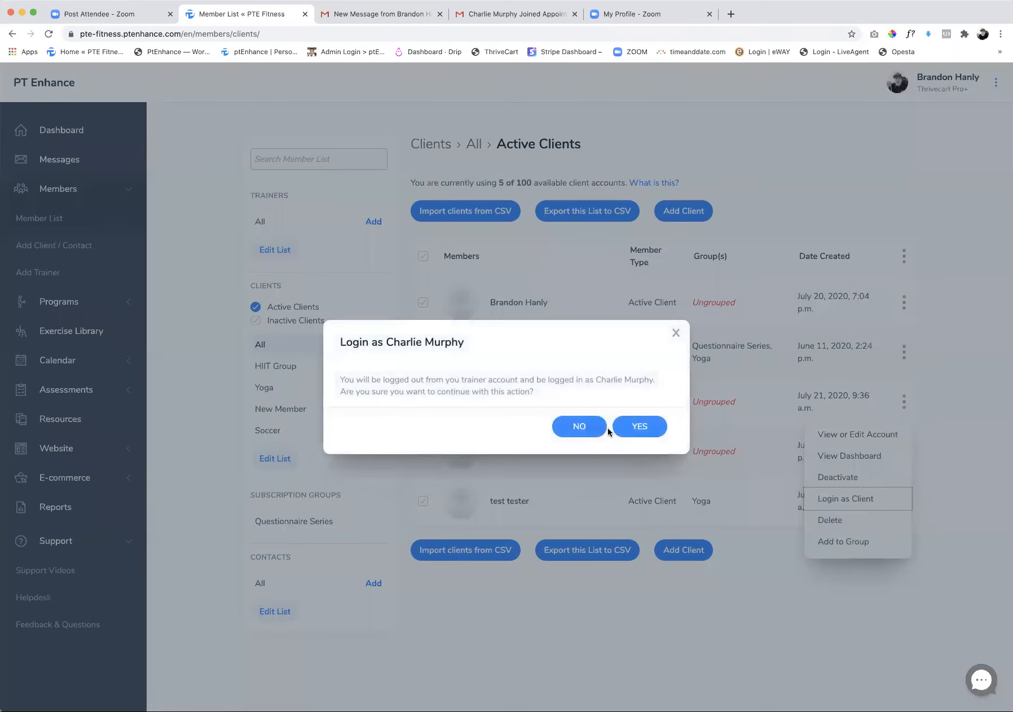
{"action": "left_click", "coordinate": [636, 433]}
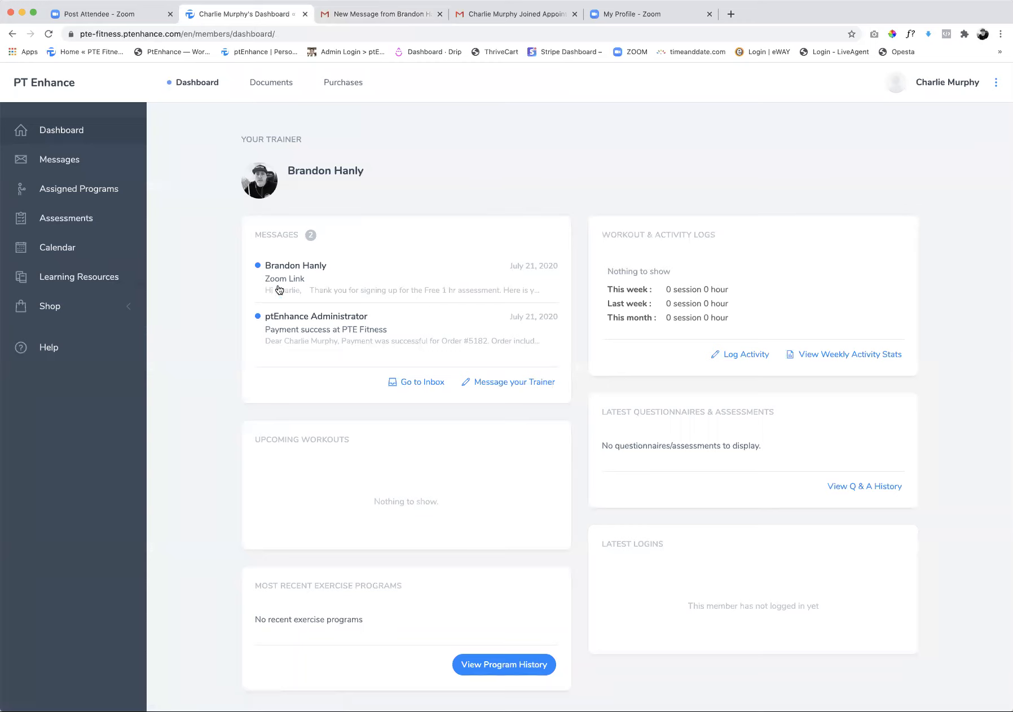
Open the Zoom Link message from the client's dashboard, follow its meeting link and go back to the message
{"action": "left_click", "coordinate": [302, 270]}
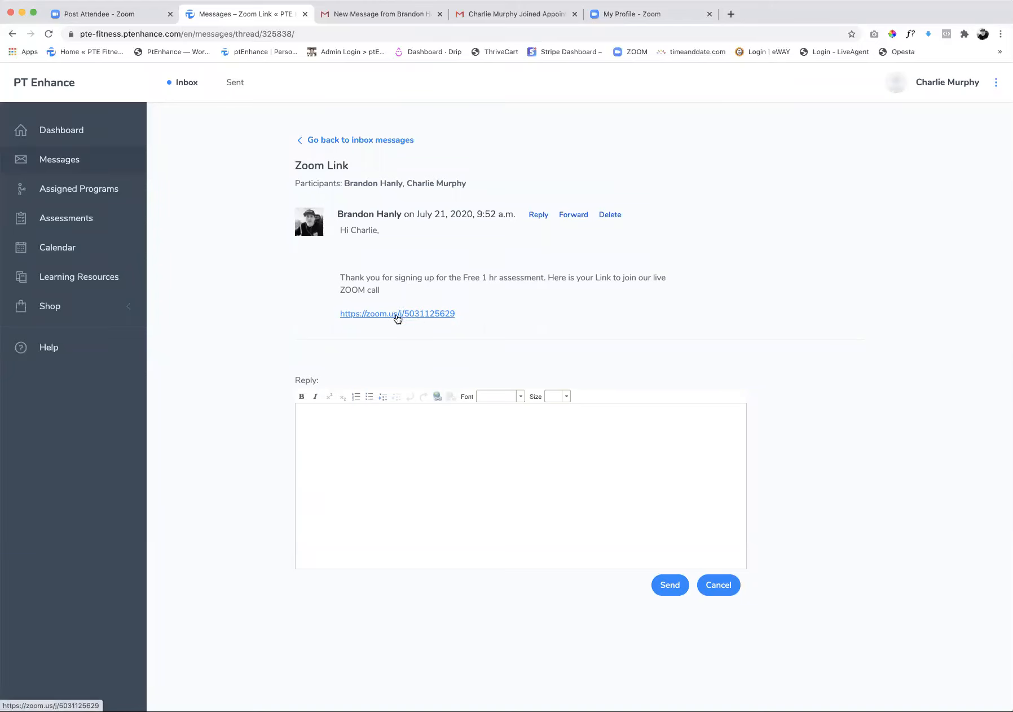
{"action": "left_click", "coordinate": [397, 315]}
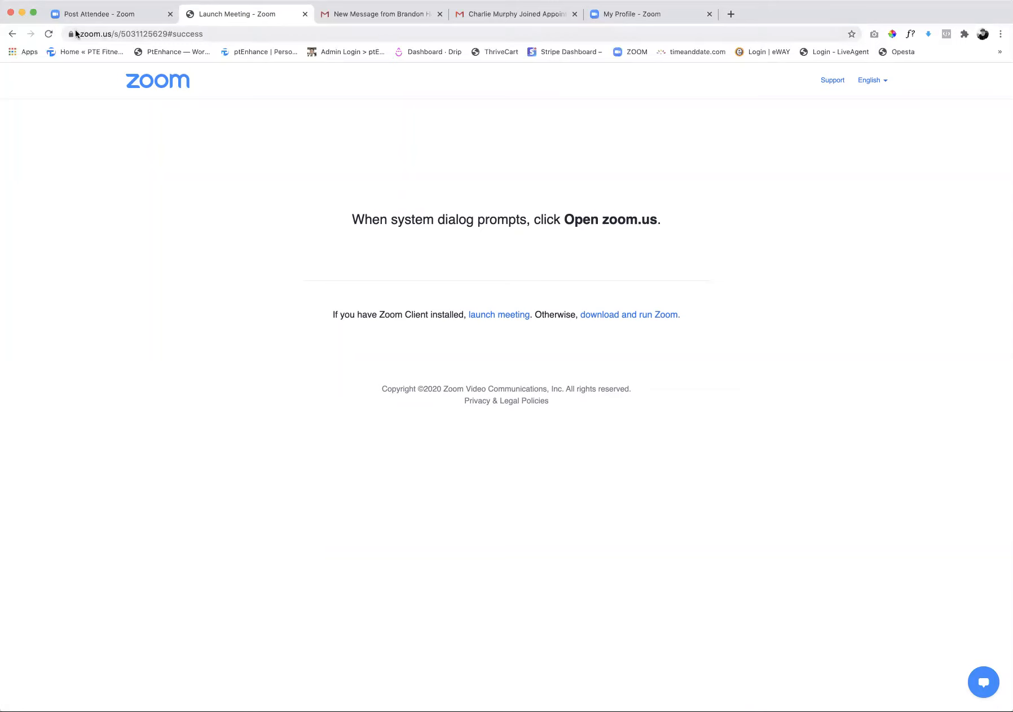
{"action": "left_click", "coordinate": [13, 35]}
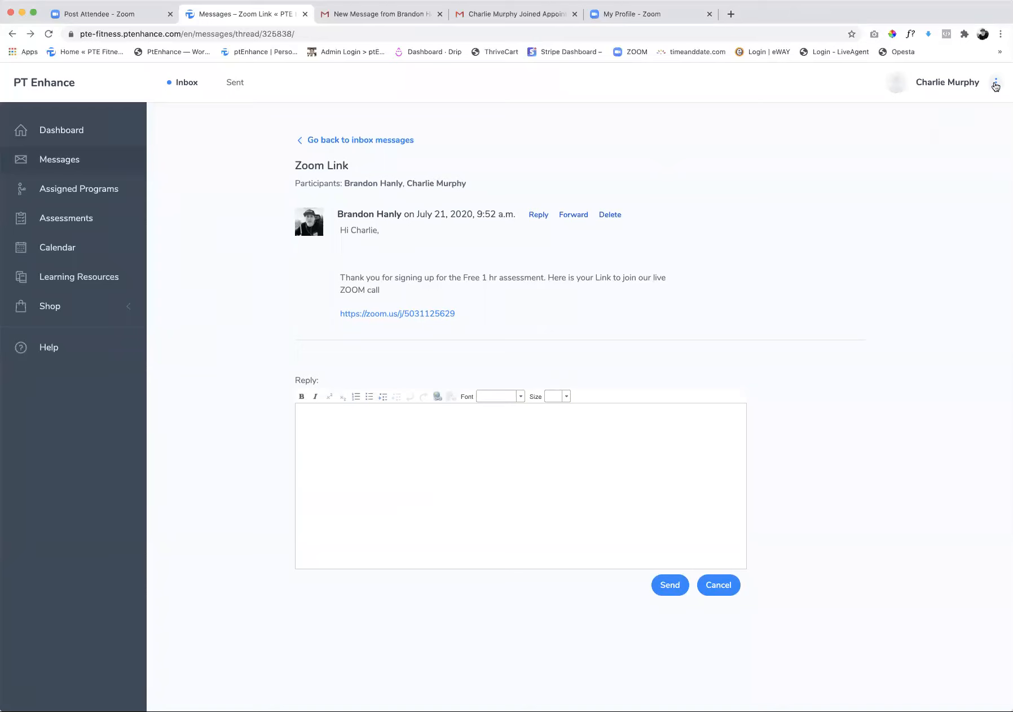
Log out of the client's account and log back in to the trainer's account with the saved credentials
{"action": "left_click", "coordinate": [996, 84]}
{"action": "left_click", "coordinate": [884, 239]}
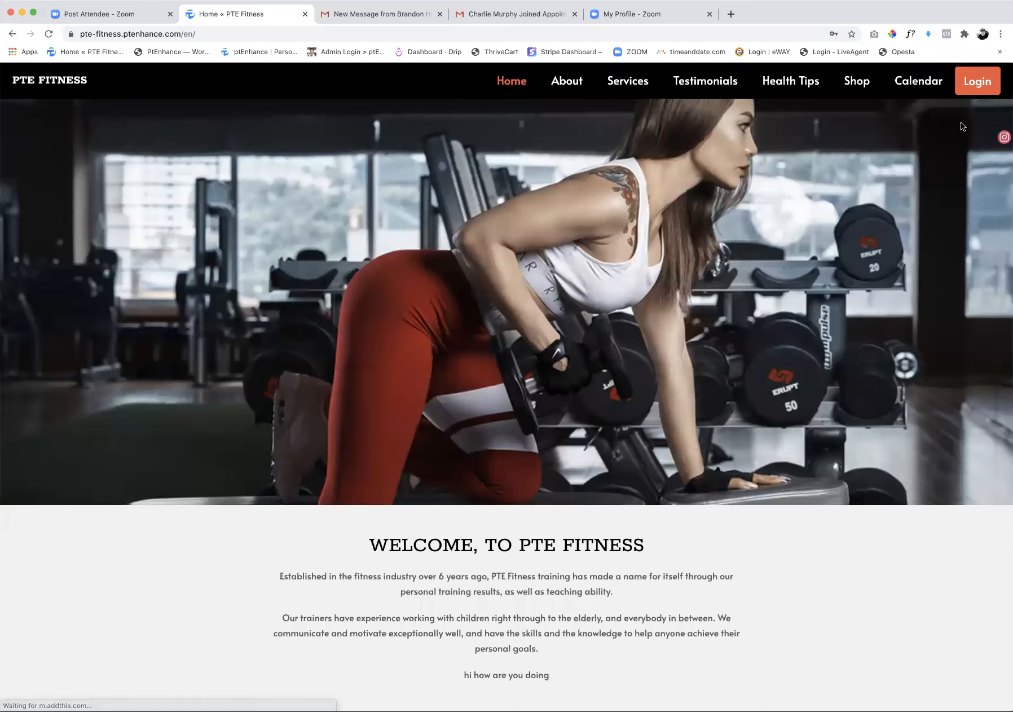
{"action": "left_click", "coordinate": [976, 82]}
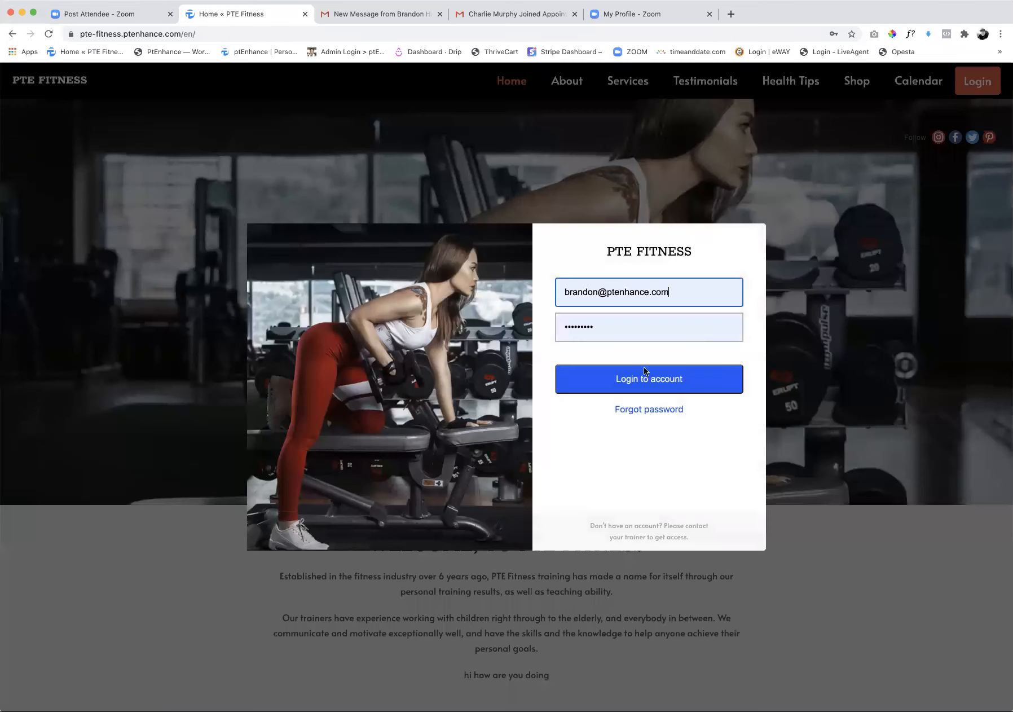
{"action": "left_click", "coordinate": [622, 380]}
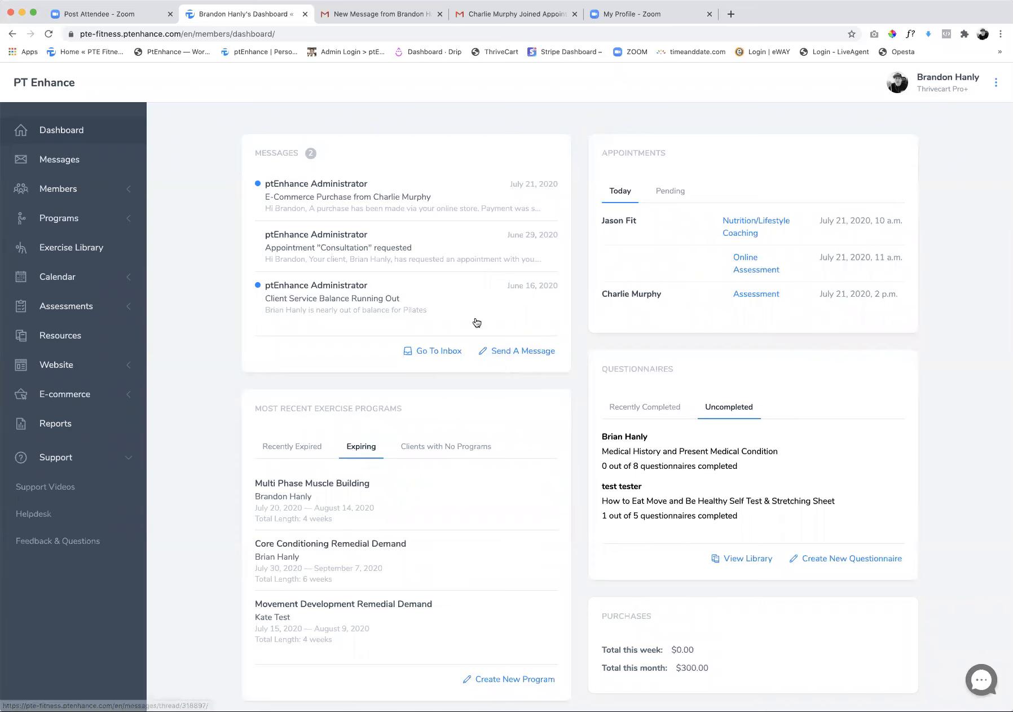
Refresh the trainer's dashboard and open the July 21 E-Commerce Purchase message to read the order details
{"action": "left_click", "coordinate": [49, 34]}
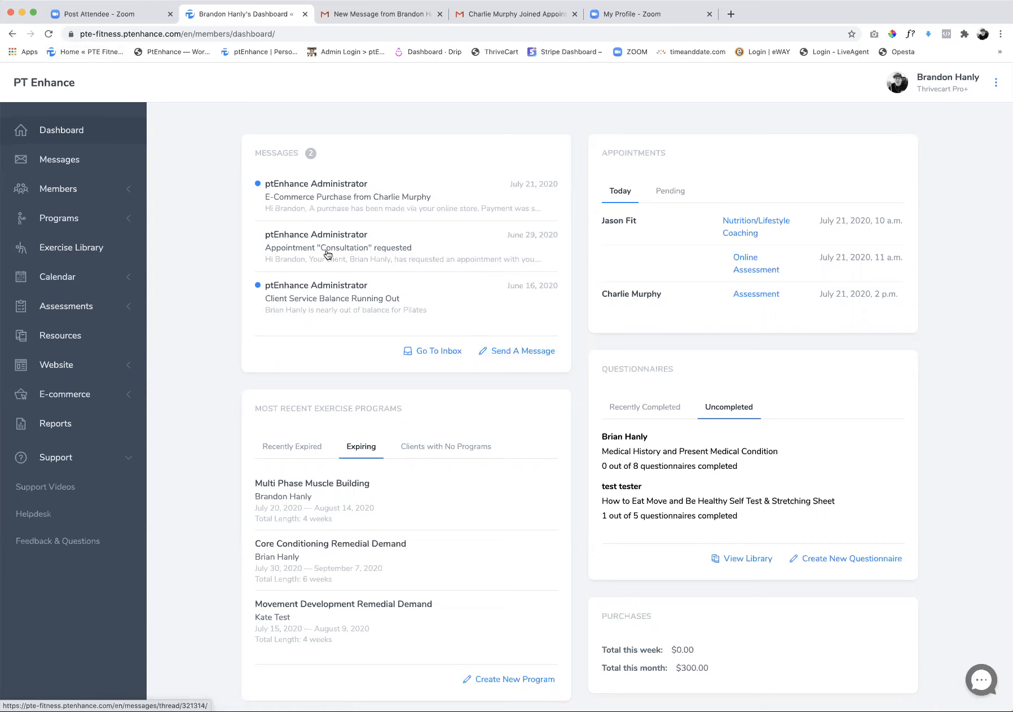
{"action": "left_click", "coordinate": [323, 188]}
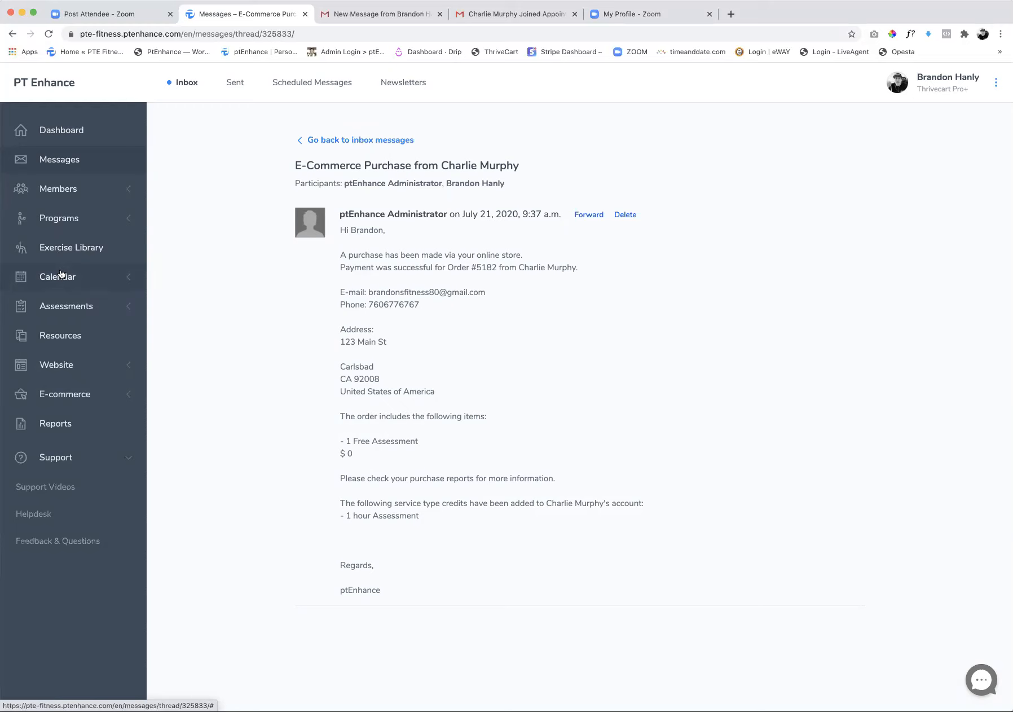
Select the Diet, Exercise and Sleep Diary, Health and Fitness Goals, How to Eat Move and Be Healthy, and Medical History questionnaires in the questionnaire library
{"action": "left_click", "coordinate": [66, 305]}
{"action": "left_click", "coordinate": [52, 336]}
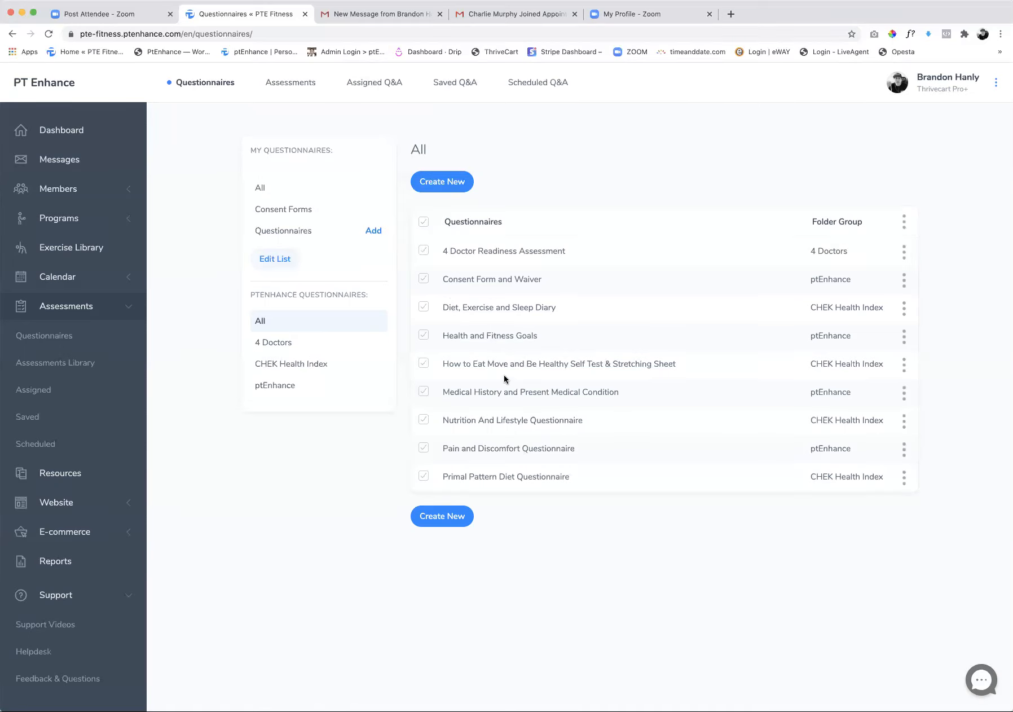
{"action": "left_click", "coordinate": [423, 307]}
{"action": "left_click", "coordinate": [425, 337]}
{"action": "left_click", "coordinate": [425, 365]}
{"action": "left_click", "coordinate": [423, 393]}
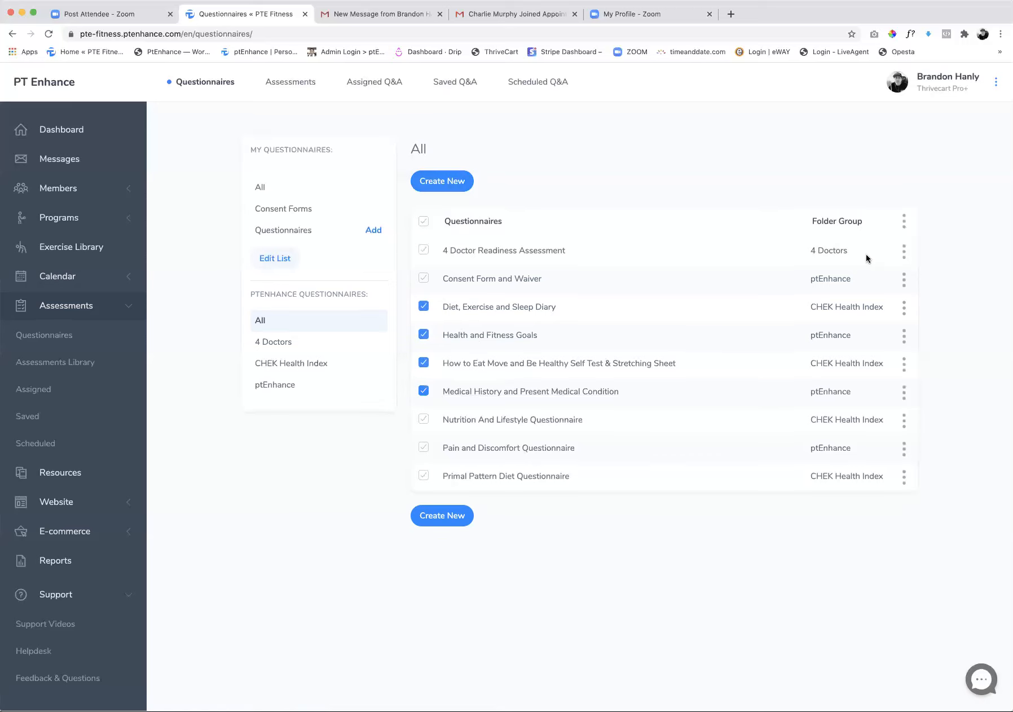
Start assigning the selected questionnaires and choose the client who booked the free assessment
{"action": "left_click", "coordinate": [905, 227]}
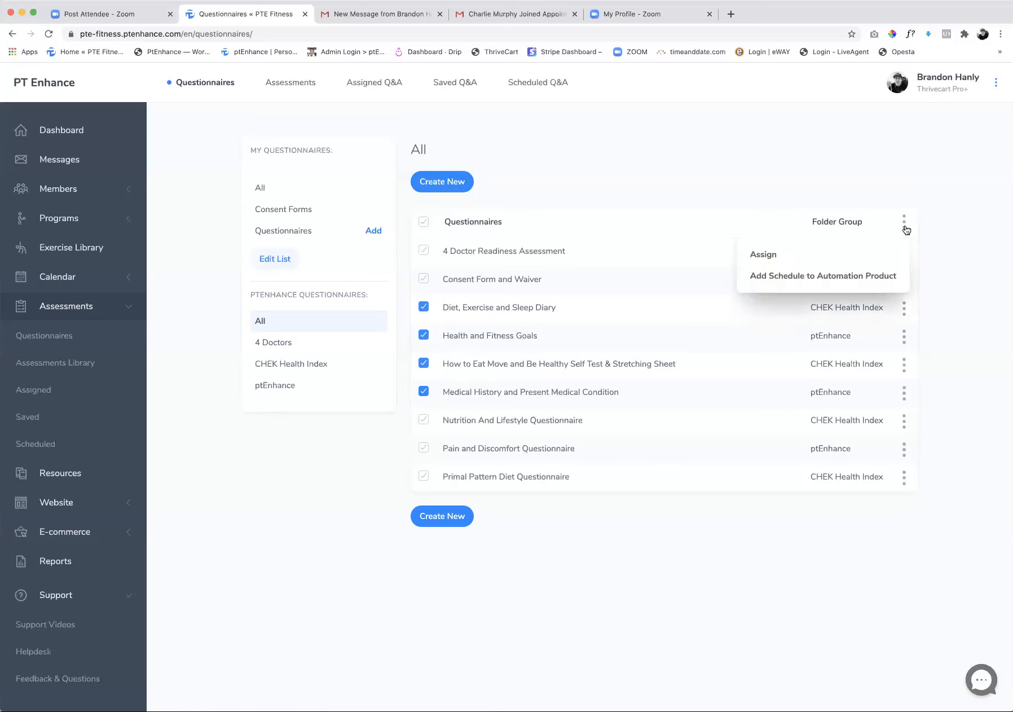
{"action": "left_click", "coordinate": [788, 258]}
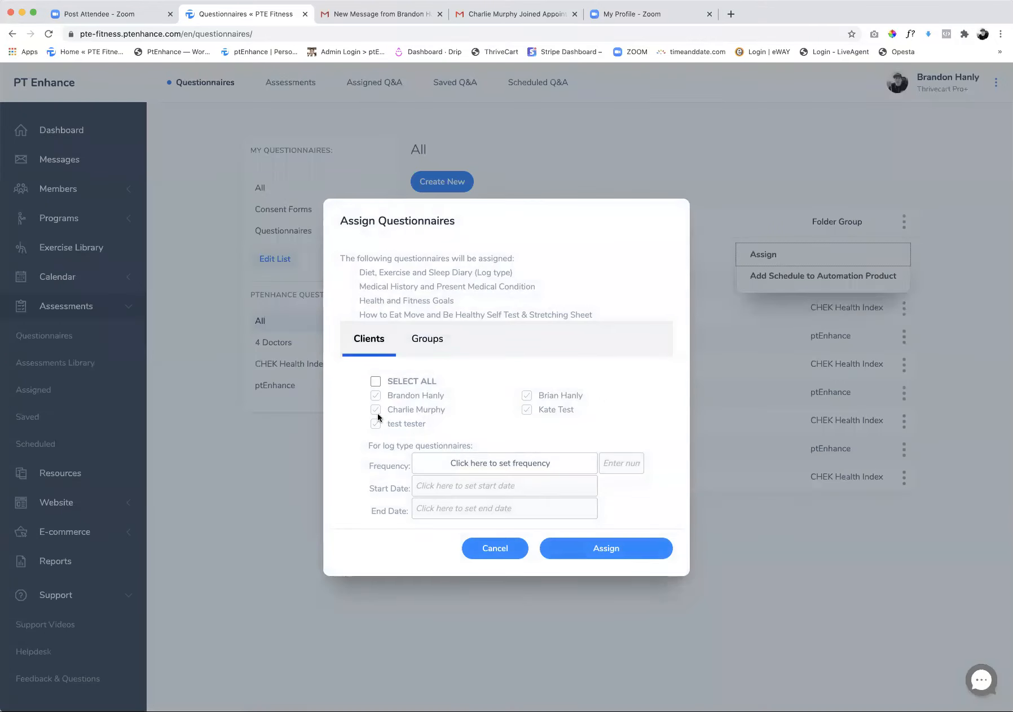
{"action": "left_click", "coordinate": [376, 410]}
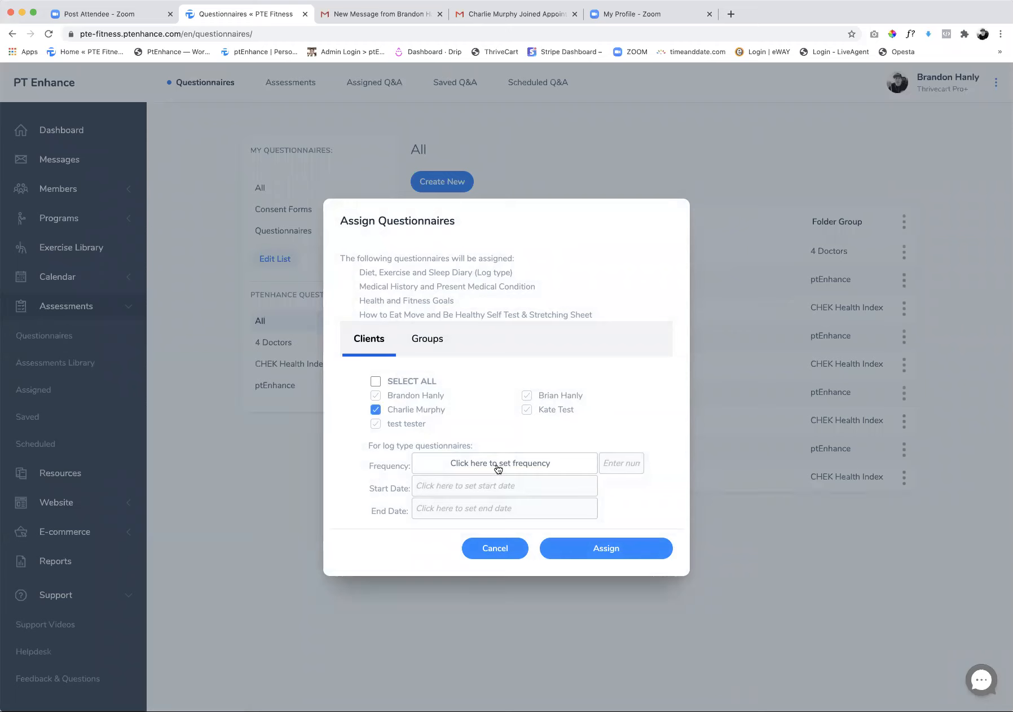
{"action": "left_click", "coordinate": [498, 469]}
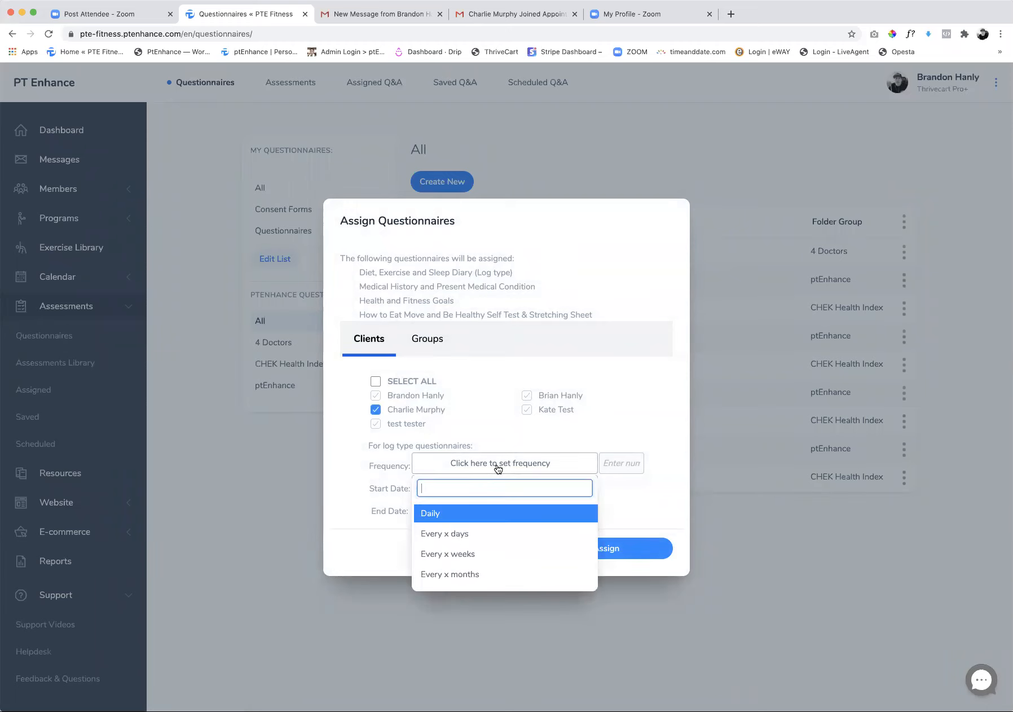
{"action": "left_click", "coordinate": [441, 513]}
{"action": "left_click", "coordinate": [615, 465]}
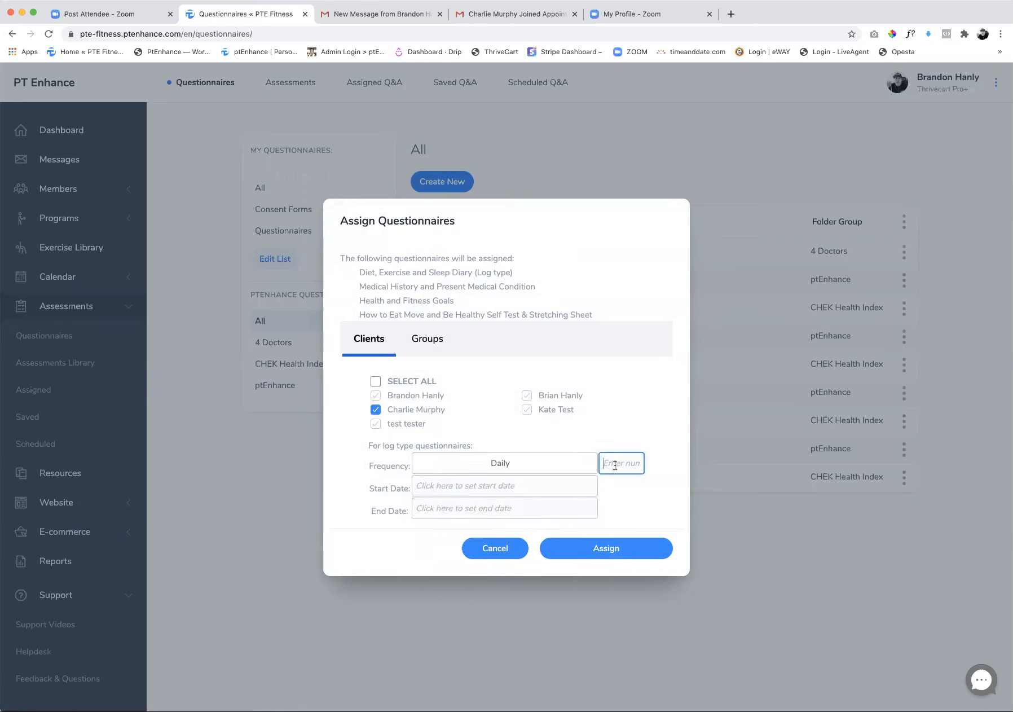
{"action": "type", "text": "1"}
{"action": "left_click", "coordinate": [471, 488]}
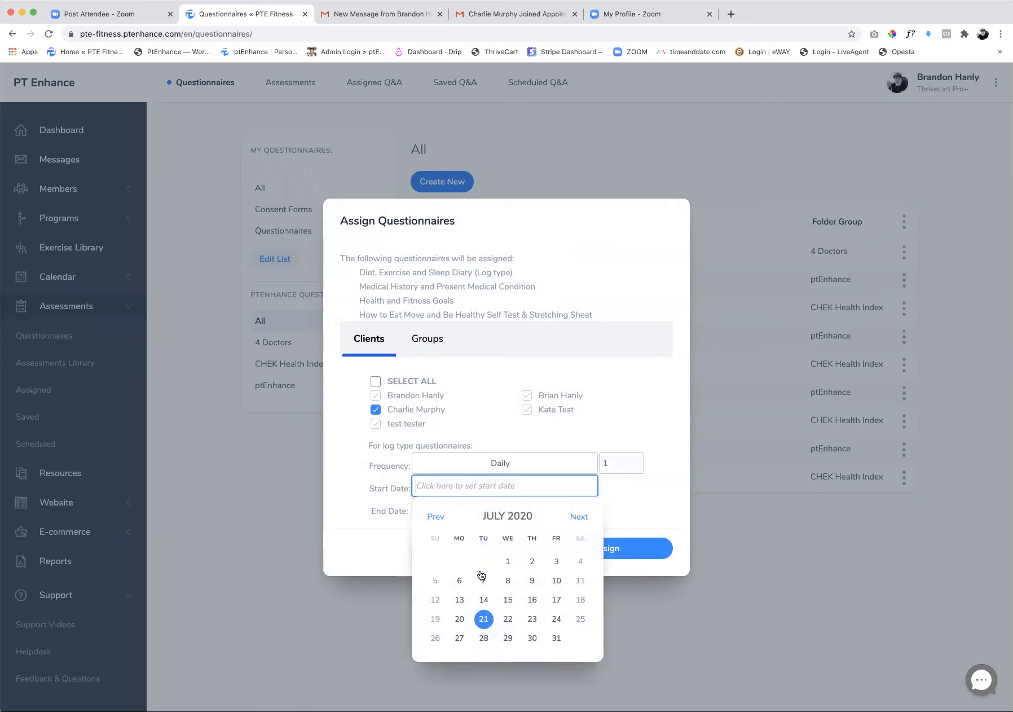
{"action": "left_click", "coordinate": [483, 619]}
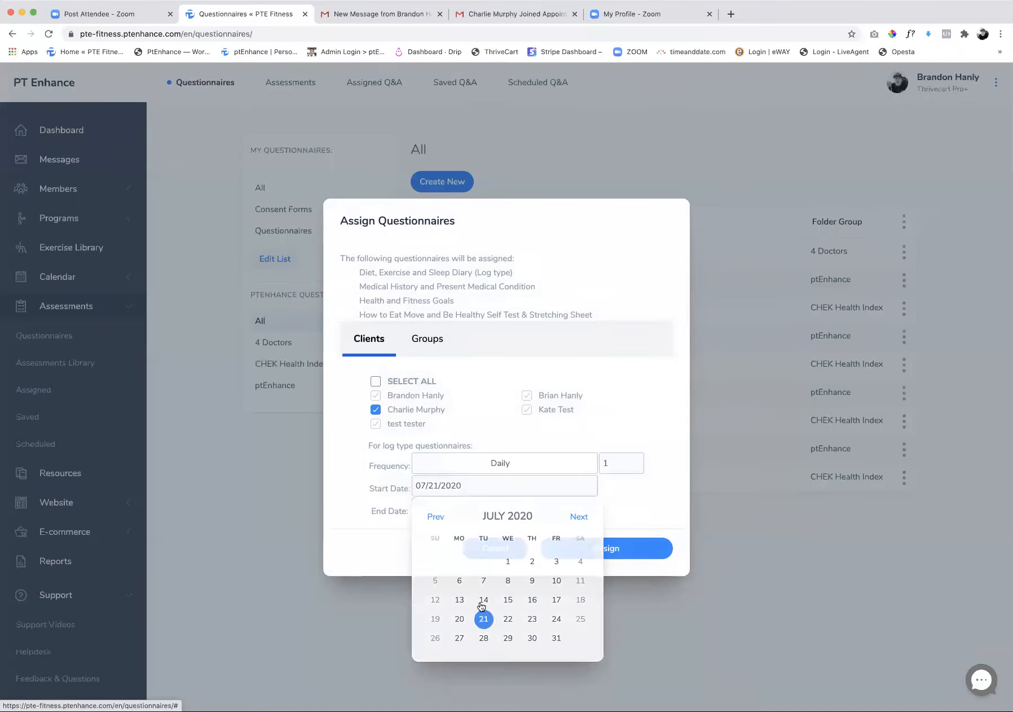
{"action": "left_click", "coordinate": [463, 508]}
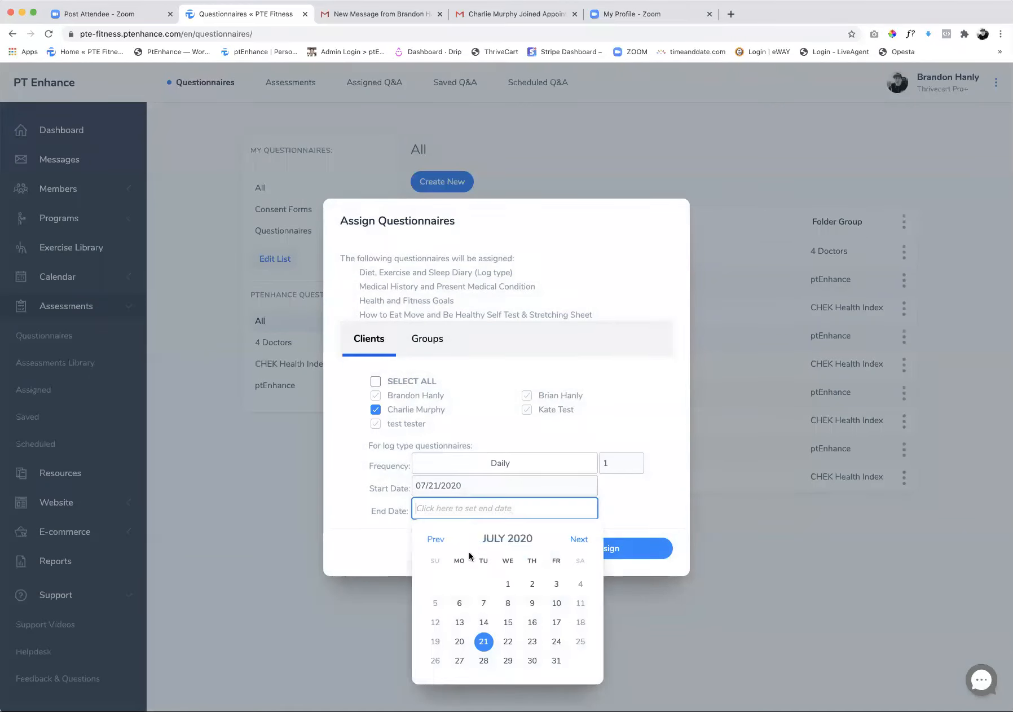
{"action": "left_click", "coordinate": [484, 644]}
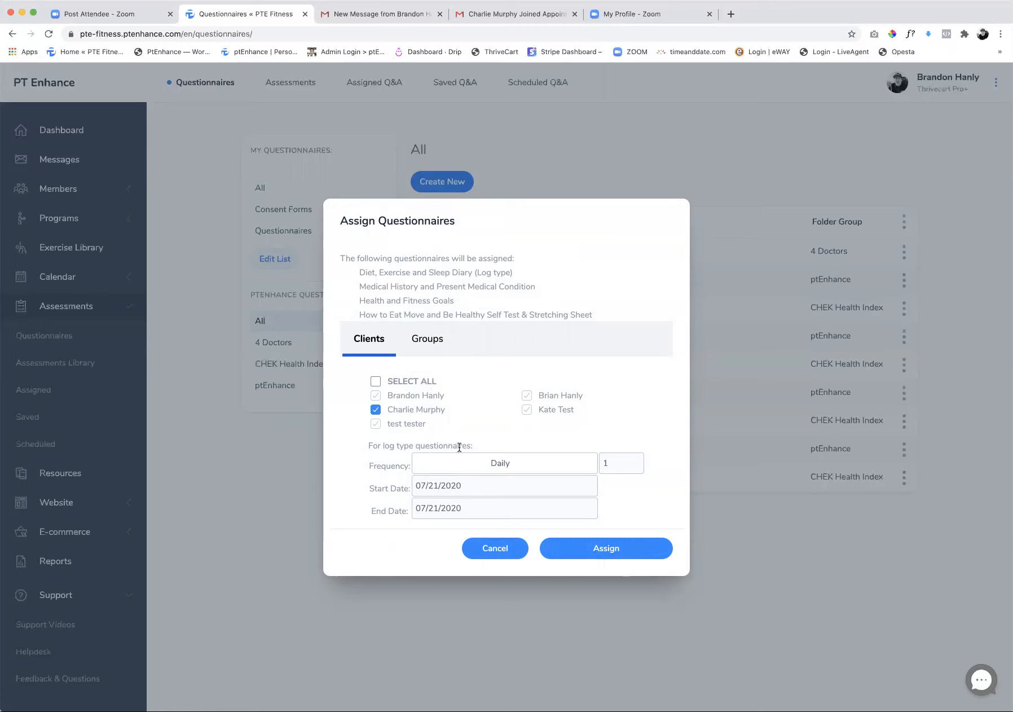
{"action": "left_click", "coordinate": [495, 549]}
Swap the Diet, Exercise and Sleep Diary for the Pain and Discomfort Questionnaire and assign the four selected questionnaires to the client who booked the assessment
{"action": "left_click", "coordinate": [424, 308]}
{"action": "left_click", "coordinate": [425, 449]}
{"action": "left_click", "coordinate": [904, 222]}
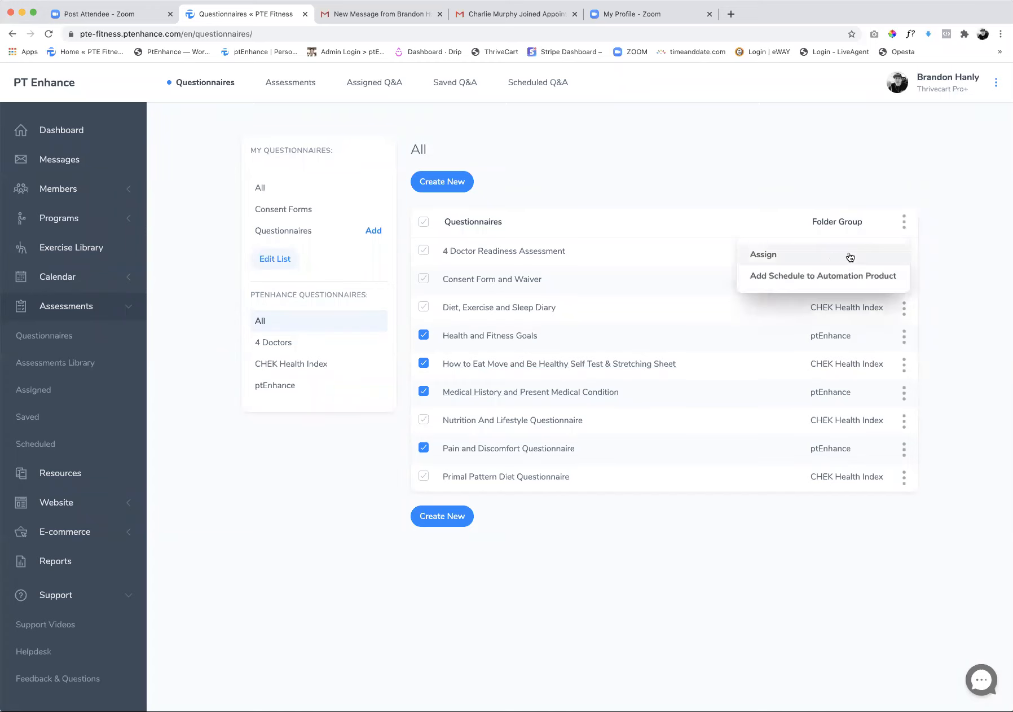
{"action": "left_click", "coordinate": [833, 258]}
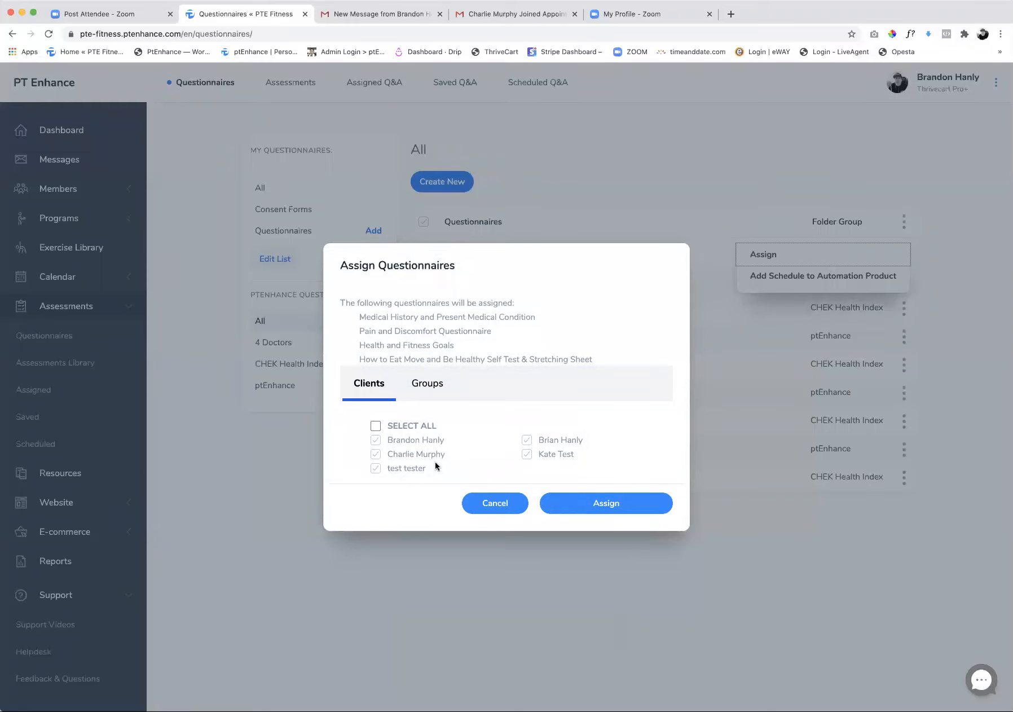
{"action": "left_click", "coordinate": [375, 454]}
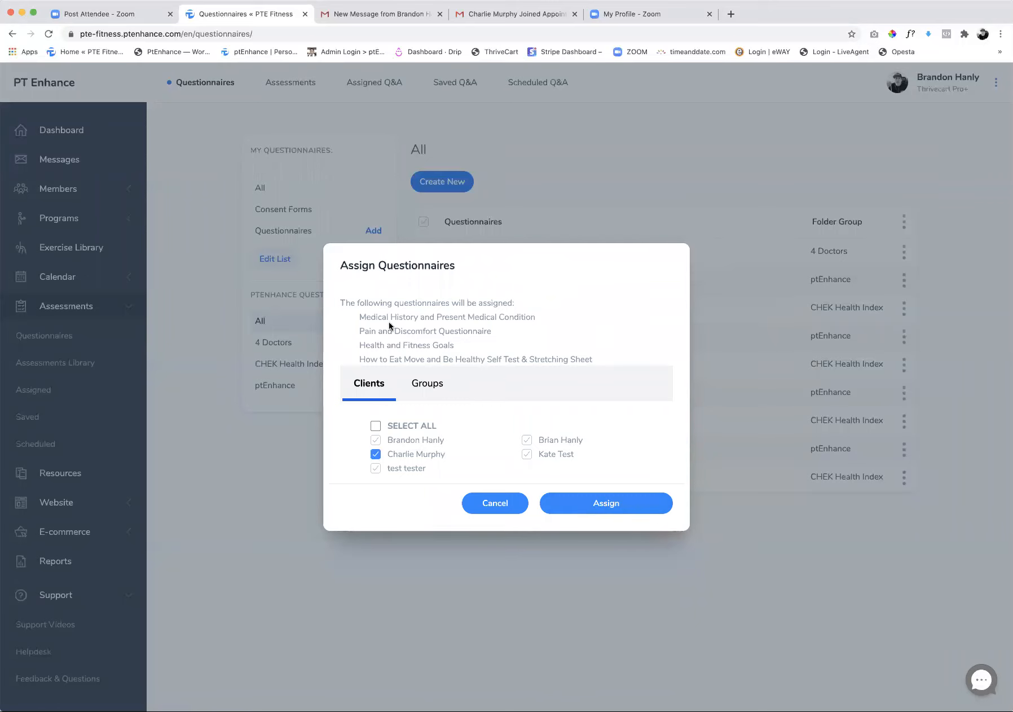
{"action": "left_click", "coordinate": [587, 511]}
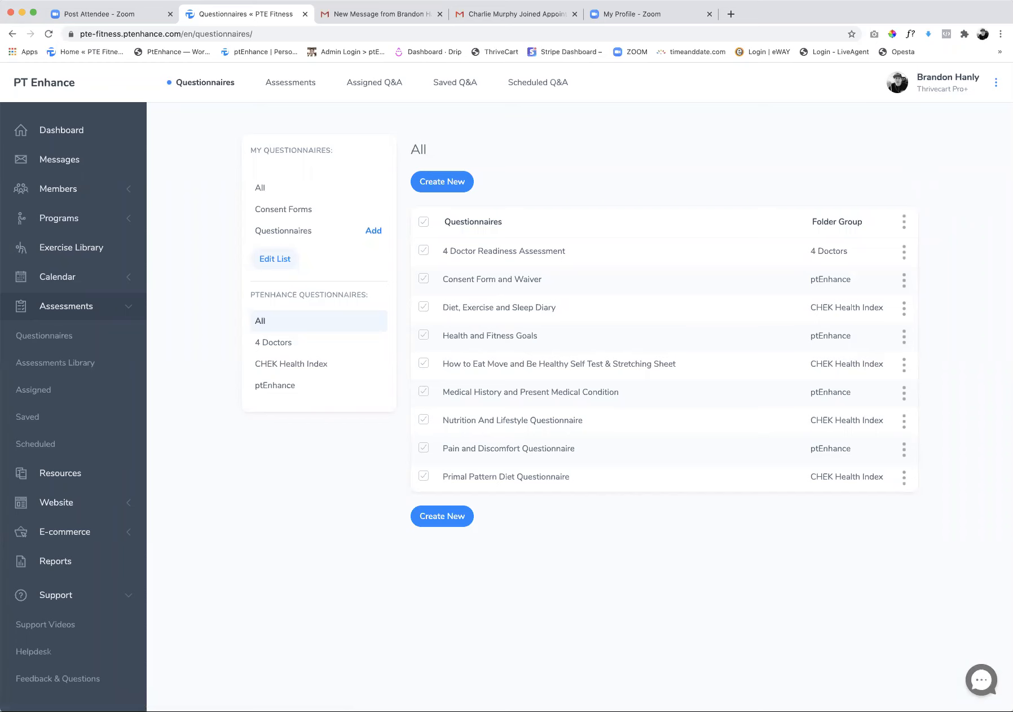
Switch to Gmail to read the client's "Questionnaires awaiting your completion" email, and return to the training site
{"action": "key", "text": "ctrl+Tab"}
{"action": "left_click", "coordinate": [218, 264]}
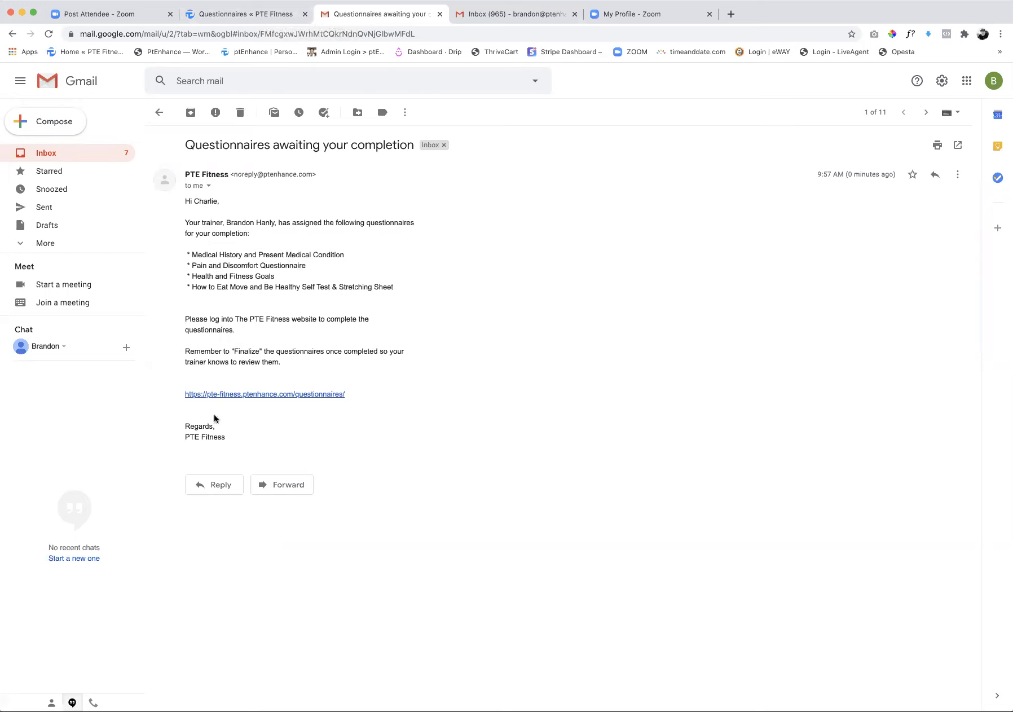
{"action": "left_click", "coordinate": [255, 13]}
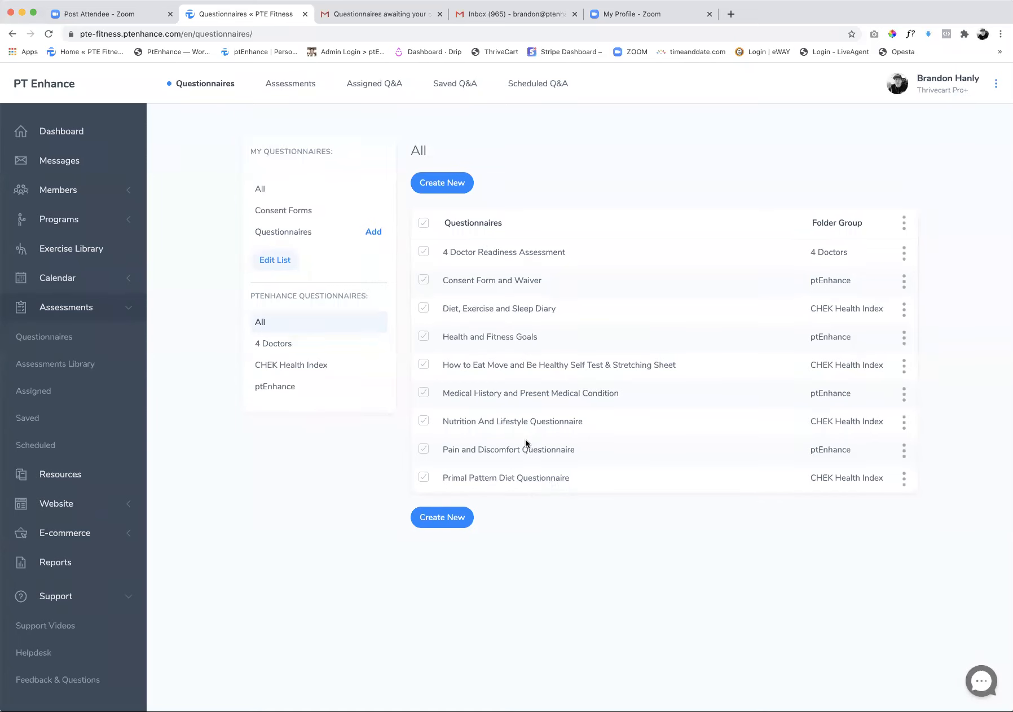
Open the client resources and show the PTE Resources video library
{"action": "left_click", "coordinate": [51, 476]}
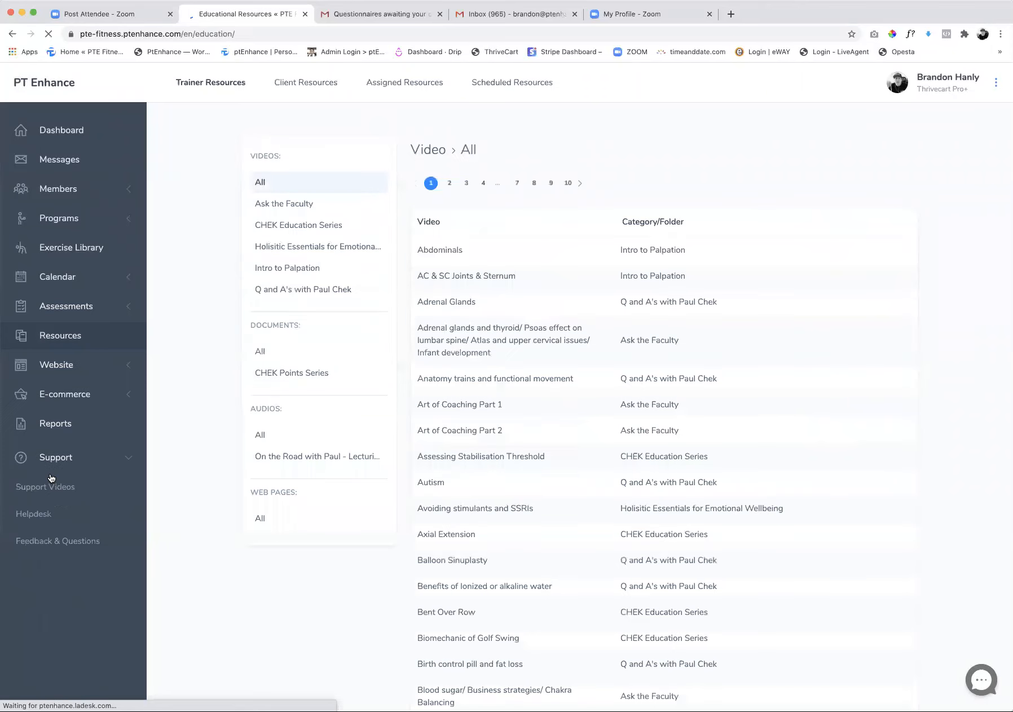
{"action": "left_click", "coordinate": [288, 85]}
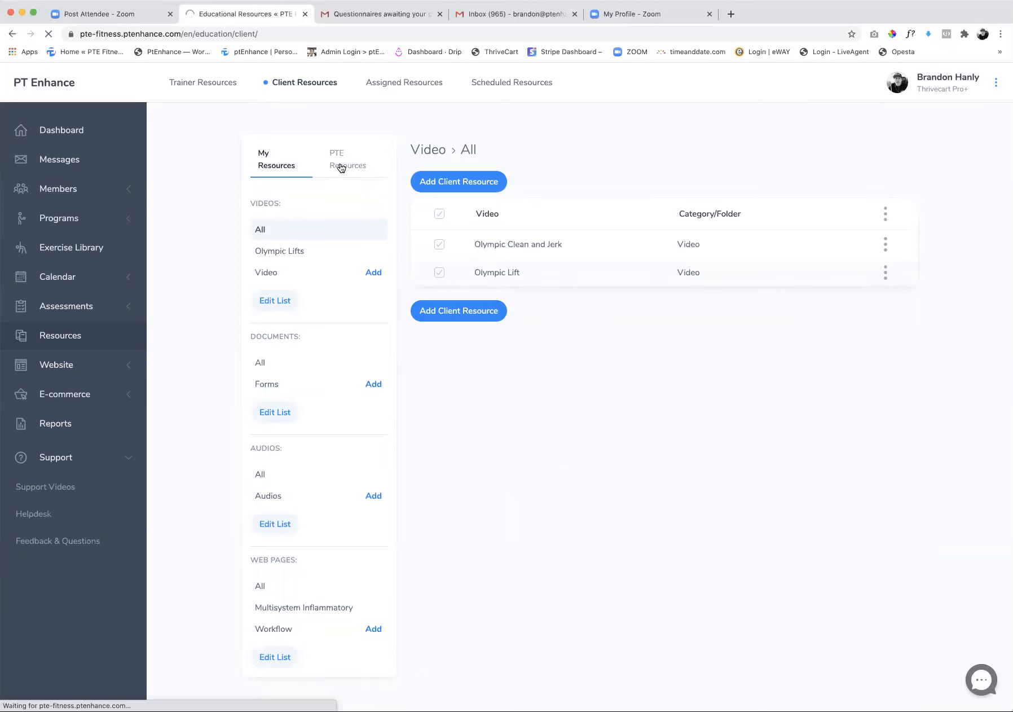
{"action": "left_click", "coordinate": [341, 168]}
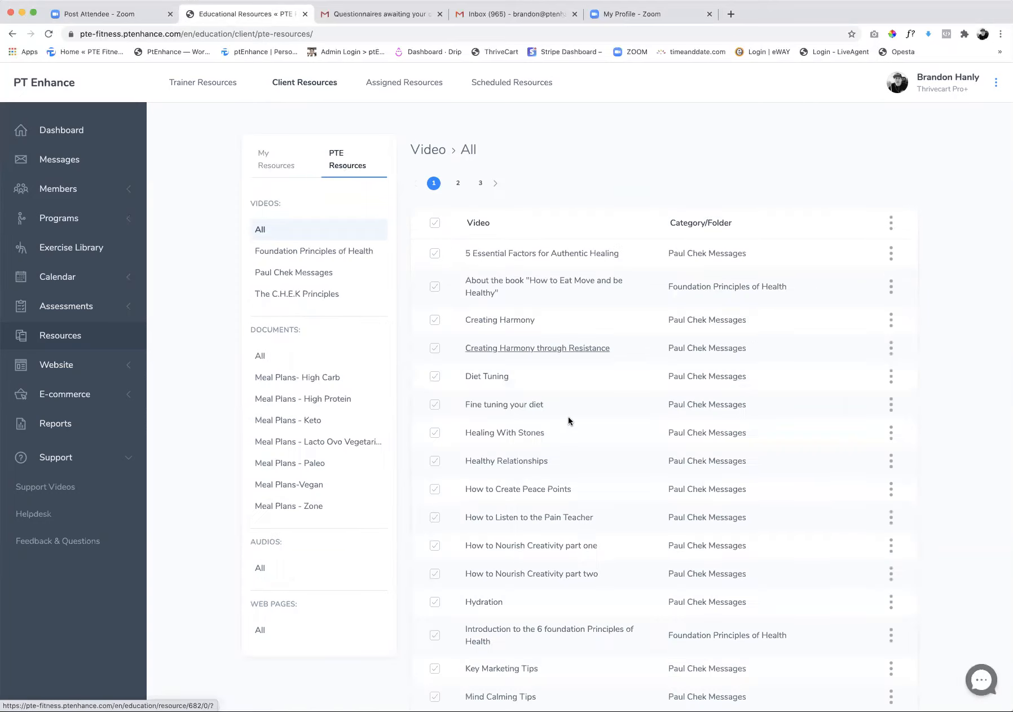
{"action": "scroll", "coordinate": [566, 420], "scroll_direction": "down", "scroll_amount": 2}
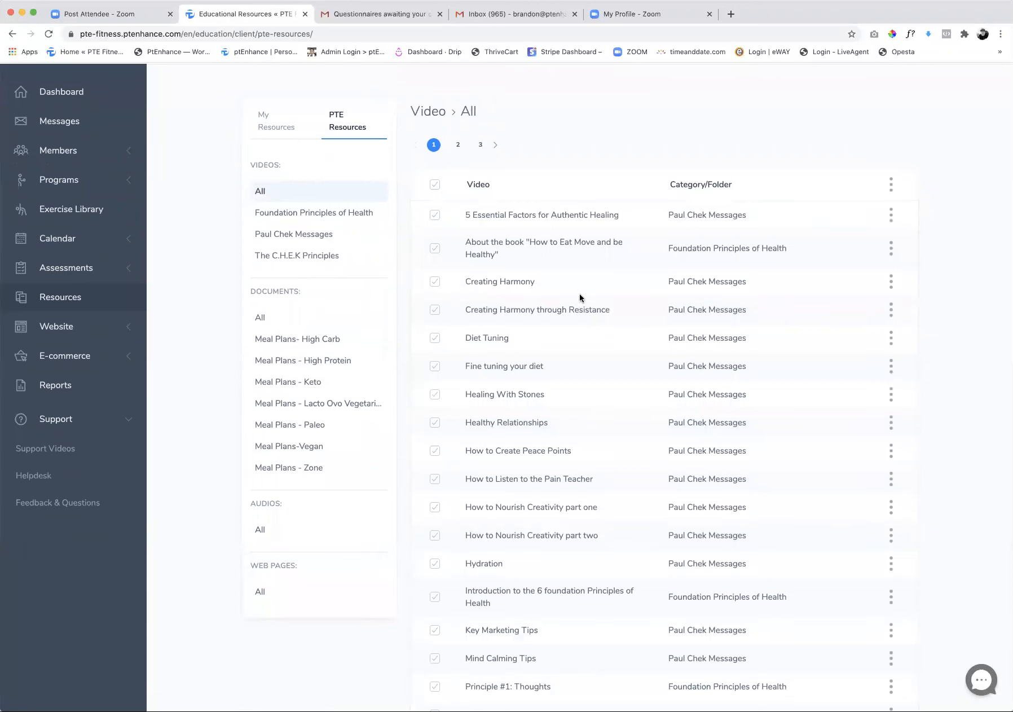
Assign the Creating Harmony video to the client who booked the assessment, keeping the prefilled message
{"action": "left_click", "coordinate": [891, 283]}
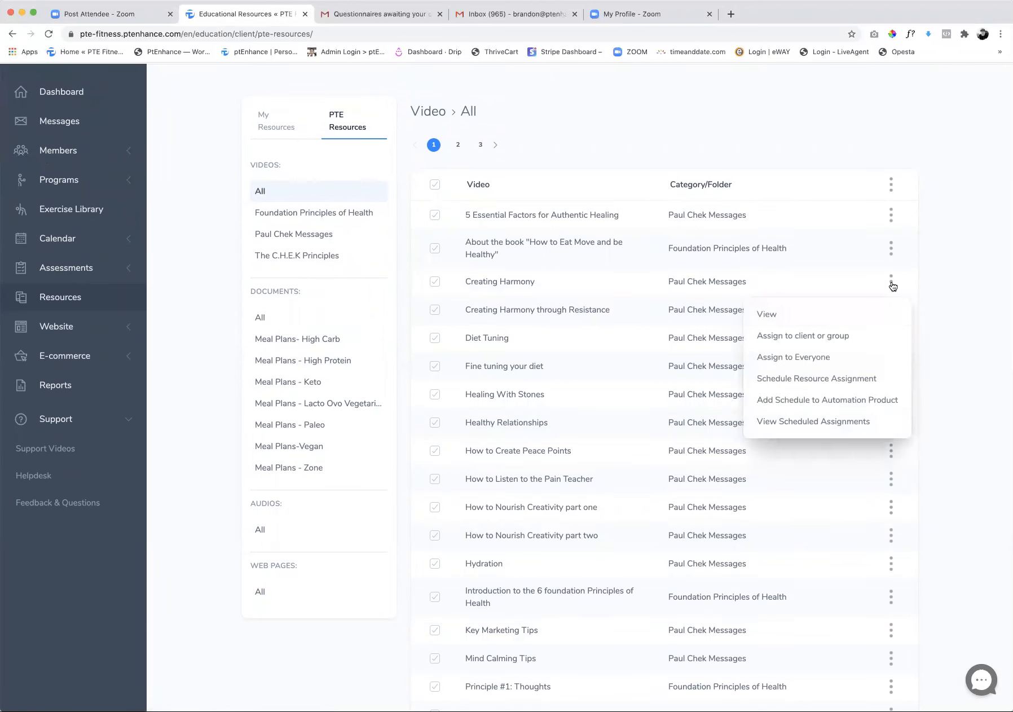
{"action": "left_click", "coordinate": [792, 341]}
{"action": "left_click", "coordinate": [362, 362]}
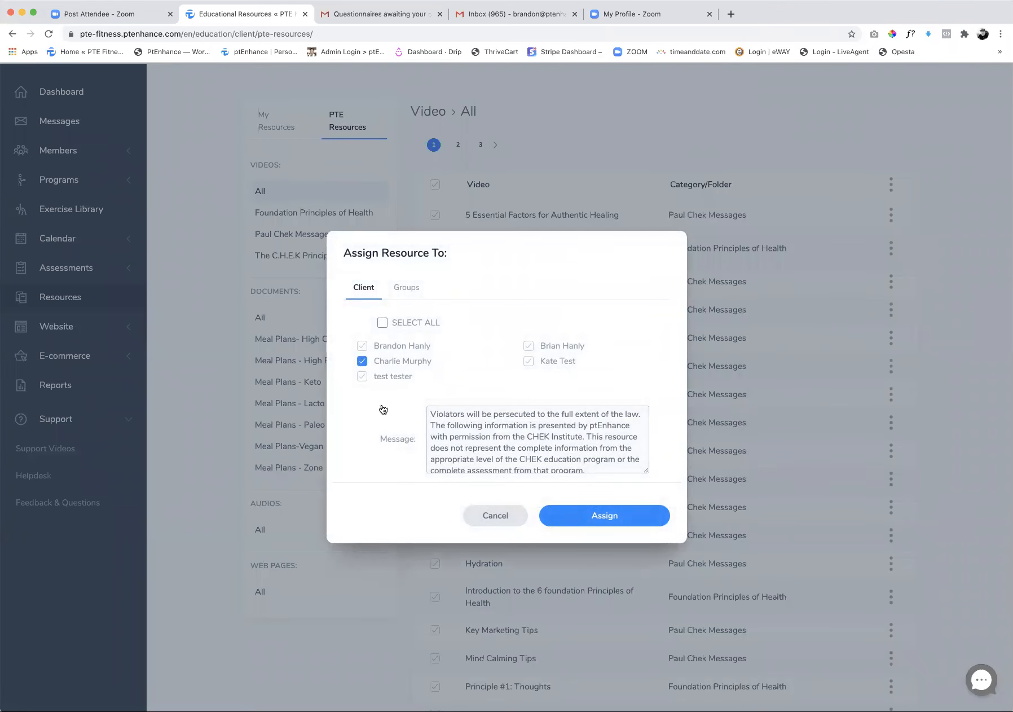
{"action": "left_click", "coordinate": [606, 518]}
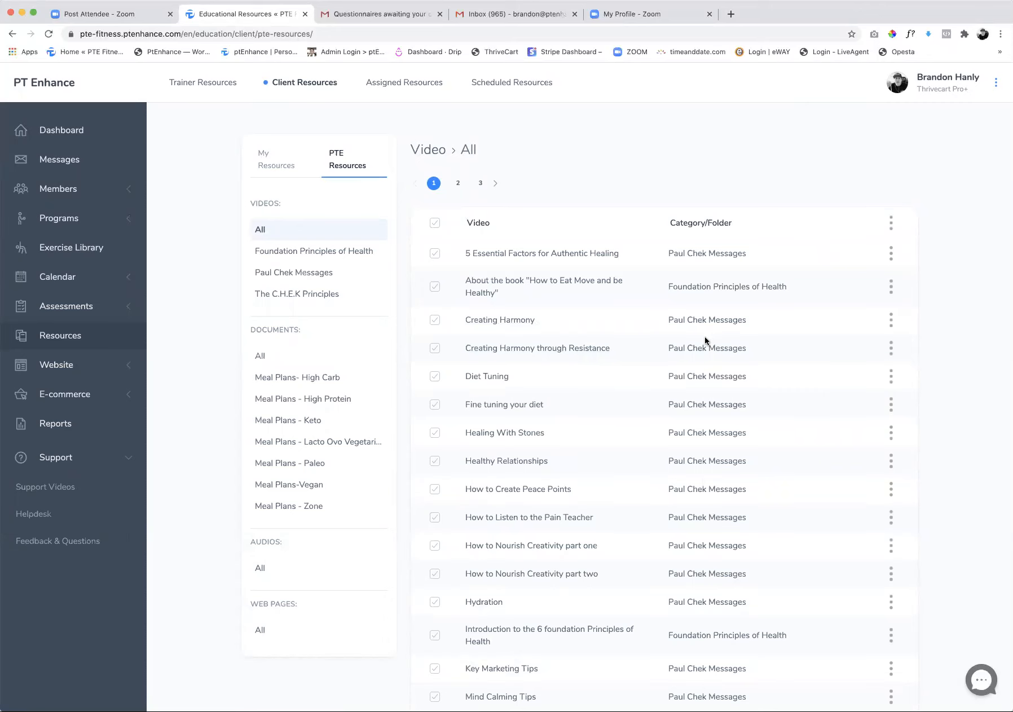
Select the Diet Tuning, Fine tuning your diet, How to Listen to the Pain Teacher, Hydration and Key Marketing Tips videos
{"action": "scroll", "coordinate": [485, 387], "scroll_direction": "down", "scroll_amount": 2}
{"action": "left_click", "coordinate": [435, 332]}
{"action": "left_click", "coordinate": [435, 360]}
{"action": "scroll", "coordinate": [435, 440], "scroll_direction": "down", "scroll_amount": 1}
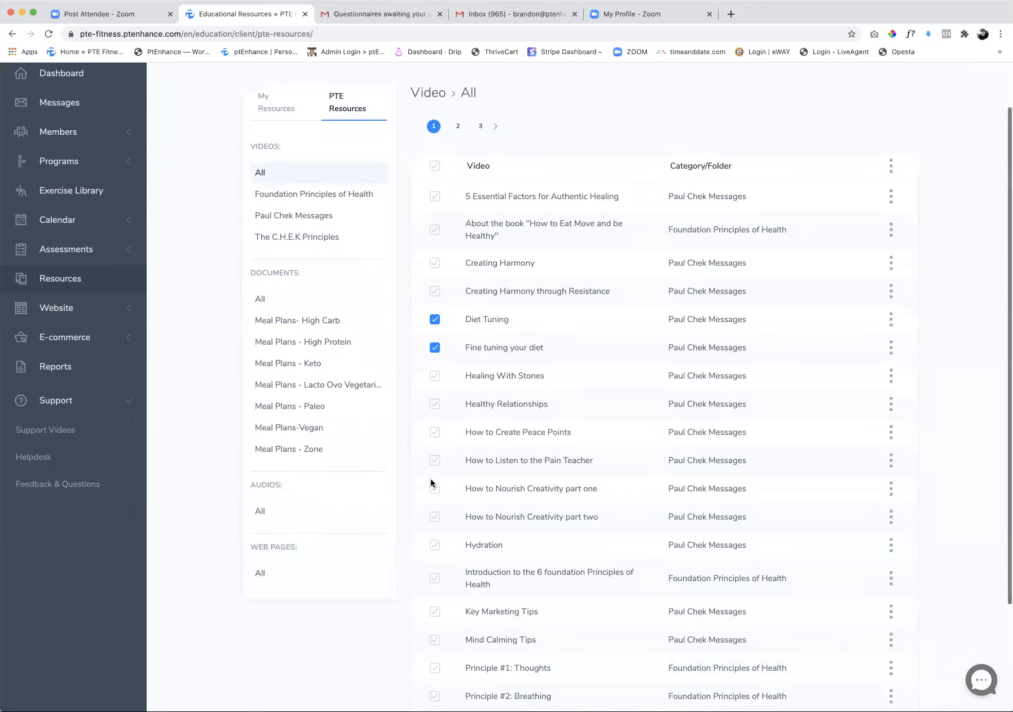
{"action": "left_click", "coordinate": [435, 460]}
{"action": "left_click", "coordinate": [436, 545]}
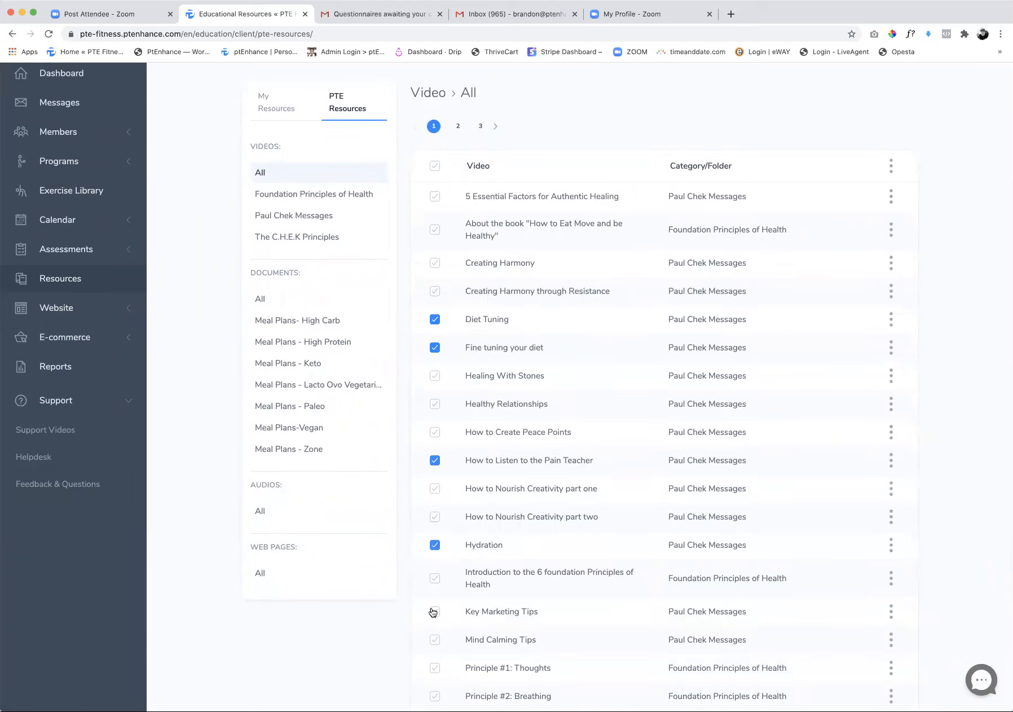
{"action": "left_click", "coordinate": [435, 612]}
{"action": "scroll", "coordinate": [567, 473], "scroll_direction": "down", "scroll_amount": 3}
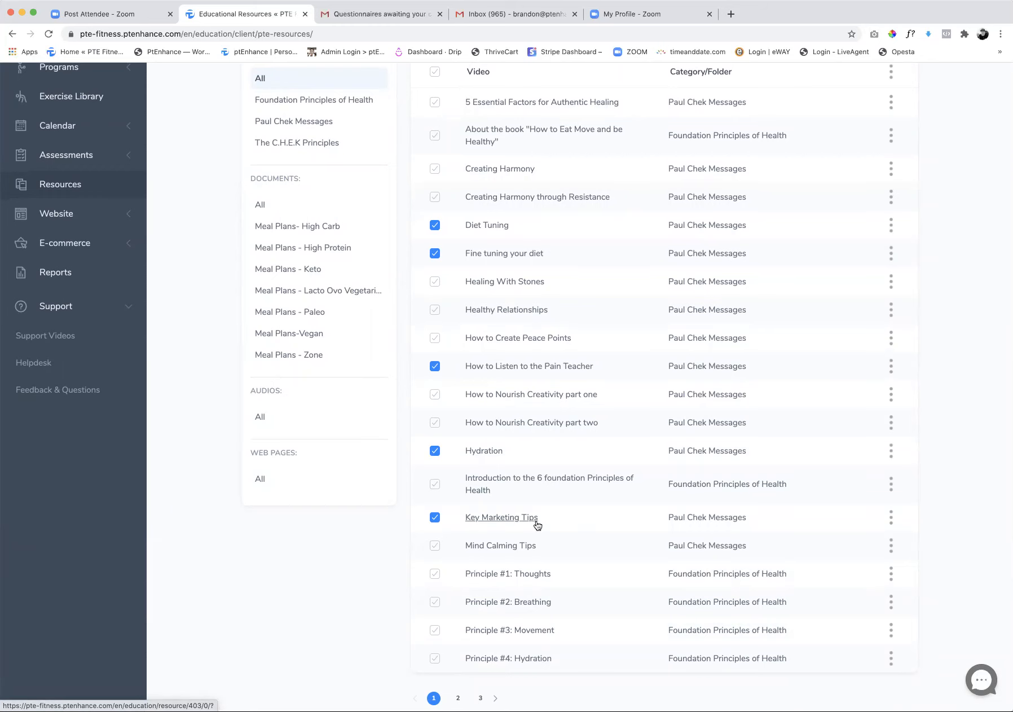
{"action": "scroll", "coordinate": [537, 525], "scroll_direction": "up", "scroll_amount": 3}
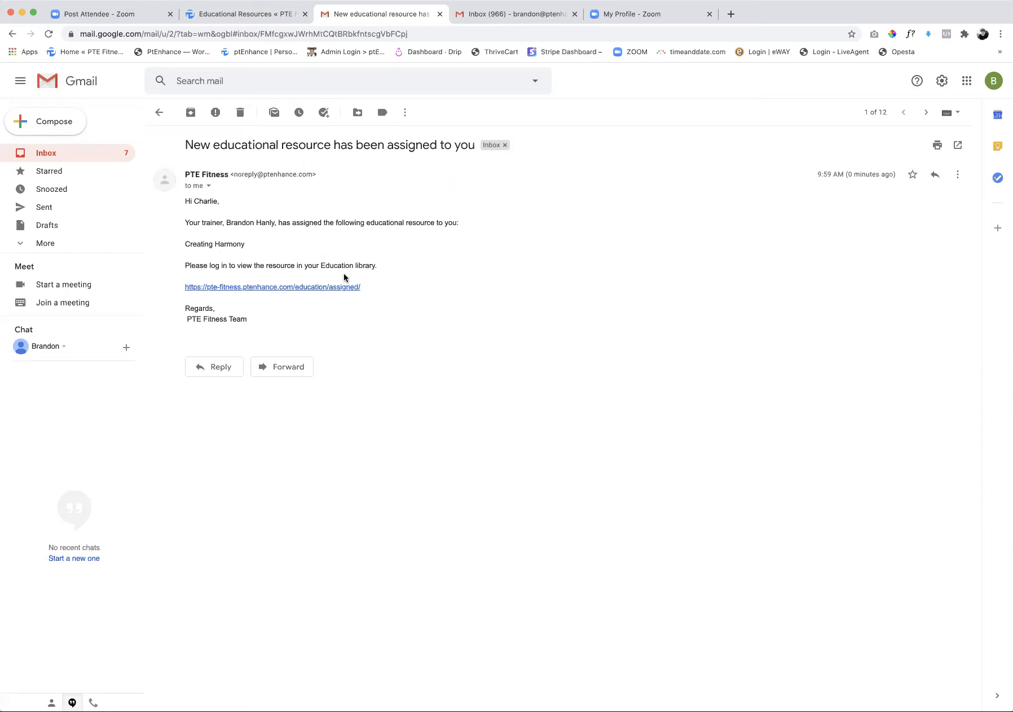
Return from Gmail to the resource library and assign the five selected videos to the client who booked the assessment
{"action": "left_click", "coordinate": [261, 17]}
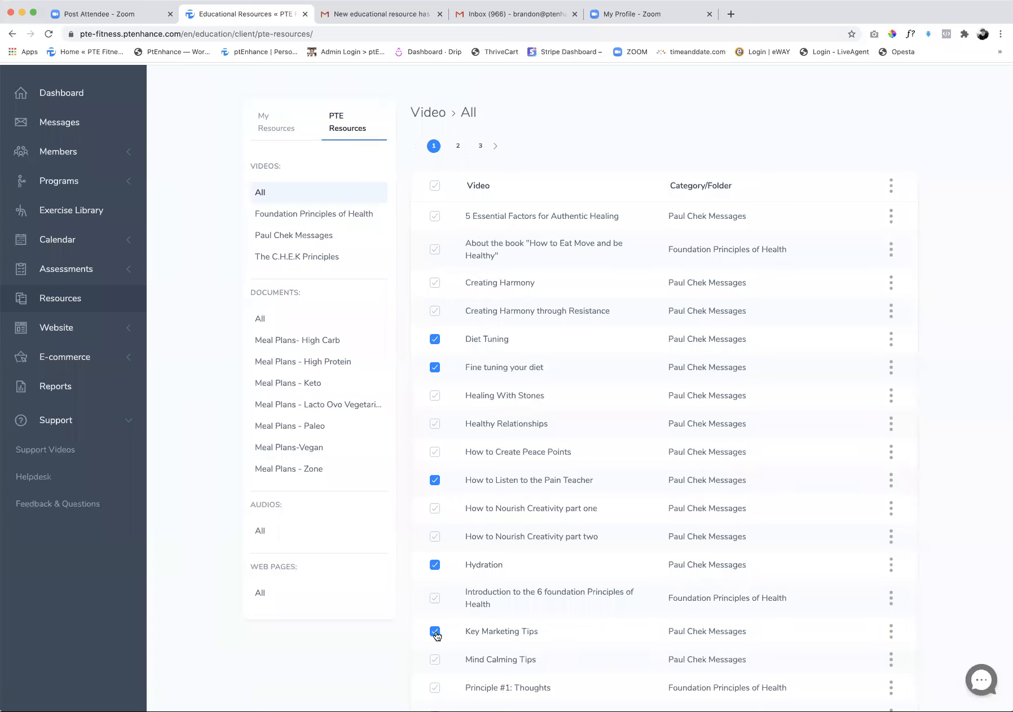
{"action": "left_click", "coordinate": [890, 186]}
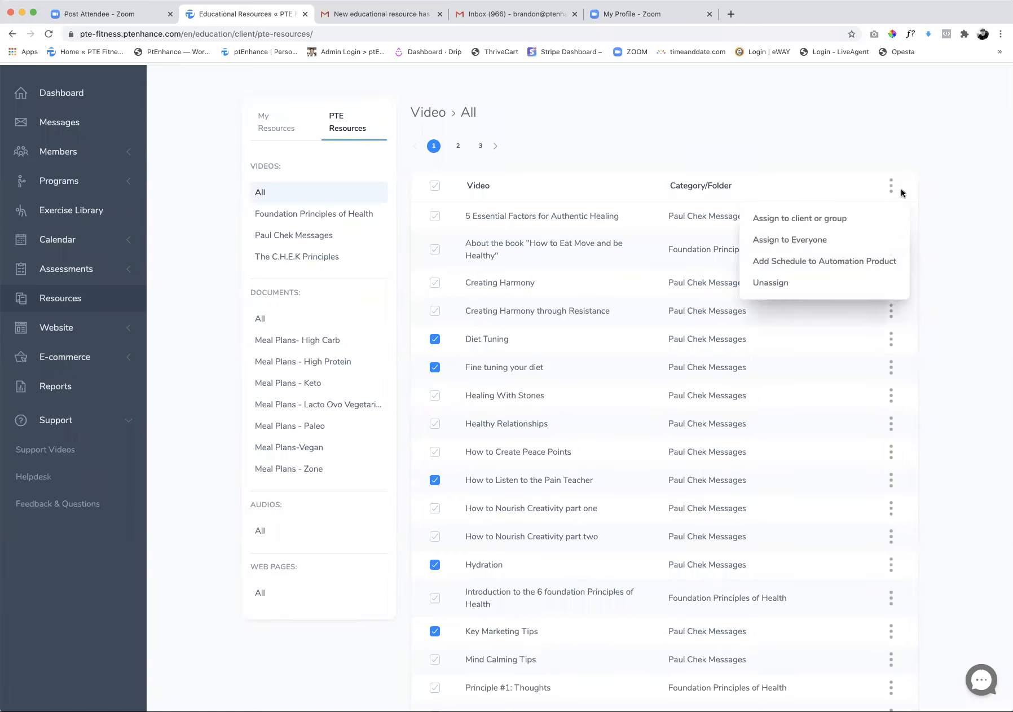
{"action": "left_click", "coordinate": [792, 223]}
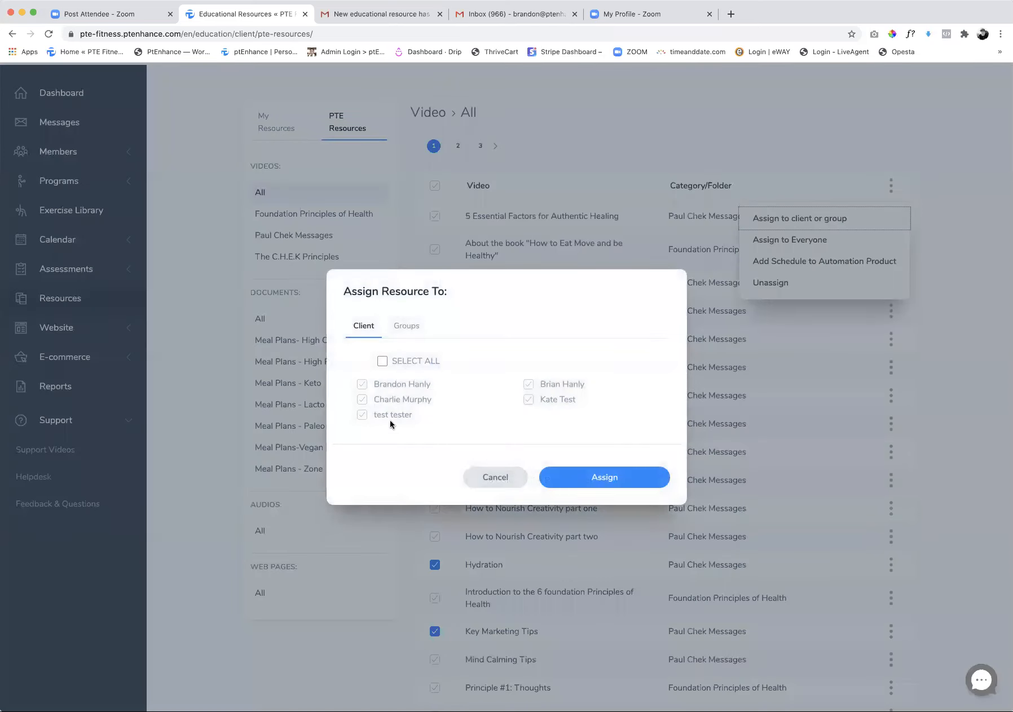
{"action": "left_click", "coordinate": [364, 399]}
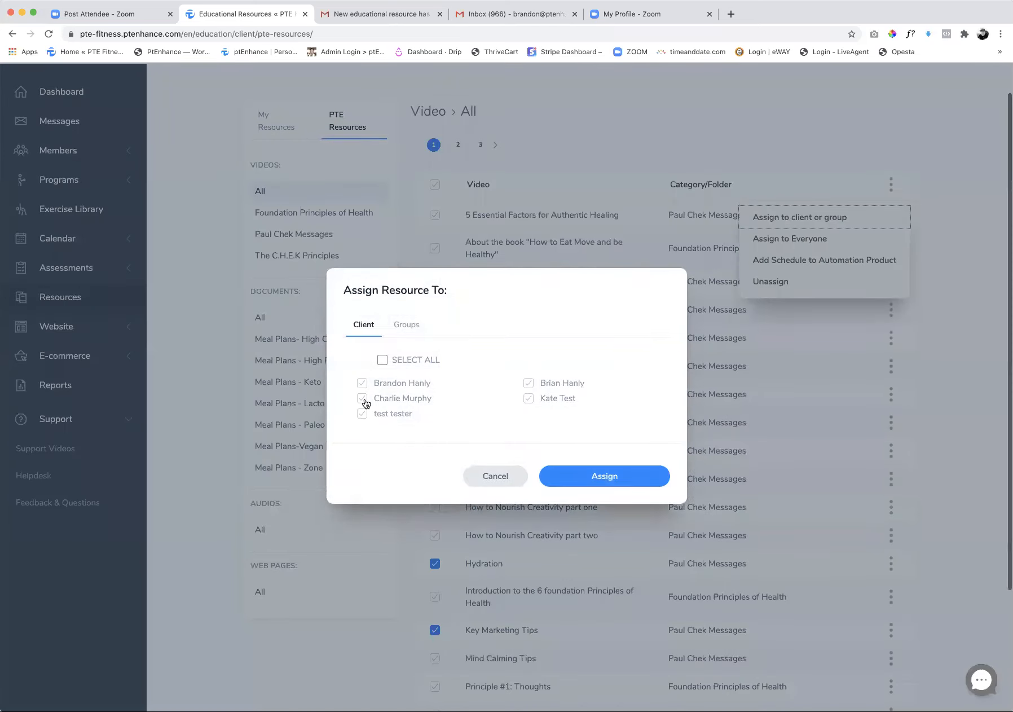
{"action": "left_click", "coordinate": [580, 480]}
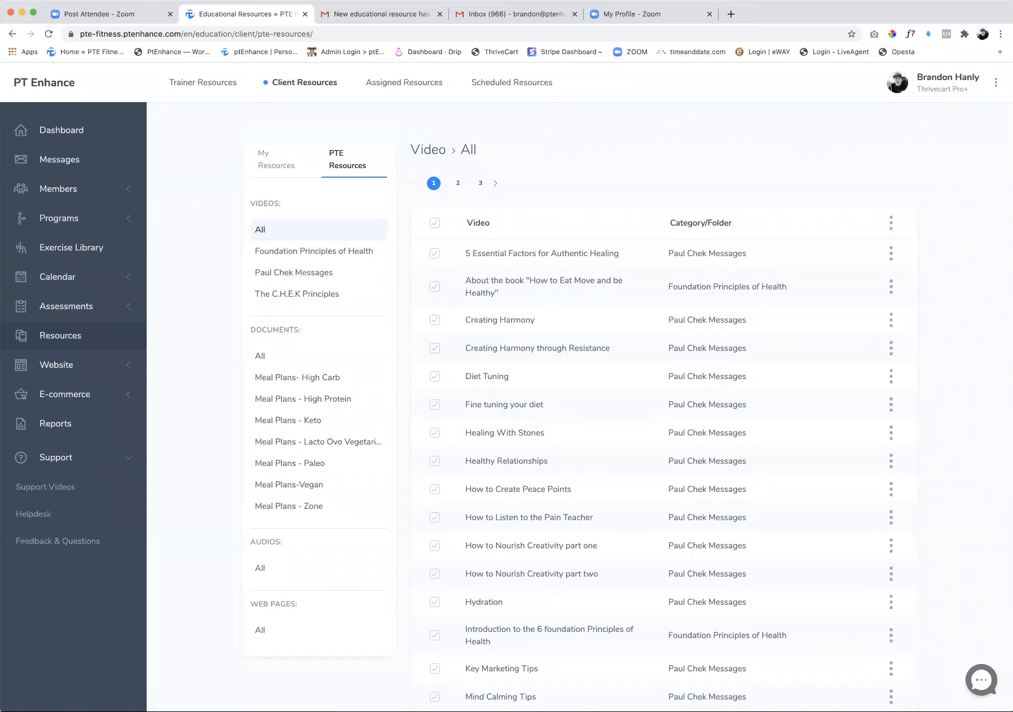
Switch to Gmail, expand the trimmed text of the client's latest resource assignment email, and return to the resource library
{"action": "key", "text": "ctrl+Tab"}
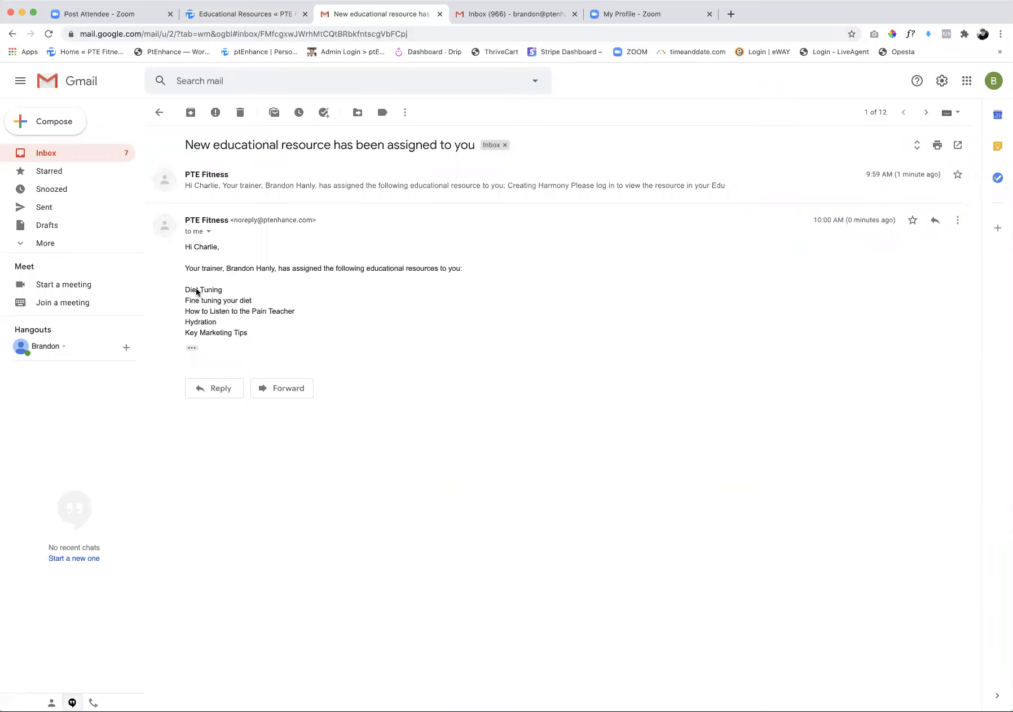
{"action": "left_click", "coordinate": [192, 348]}
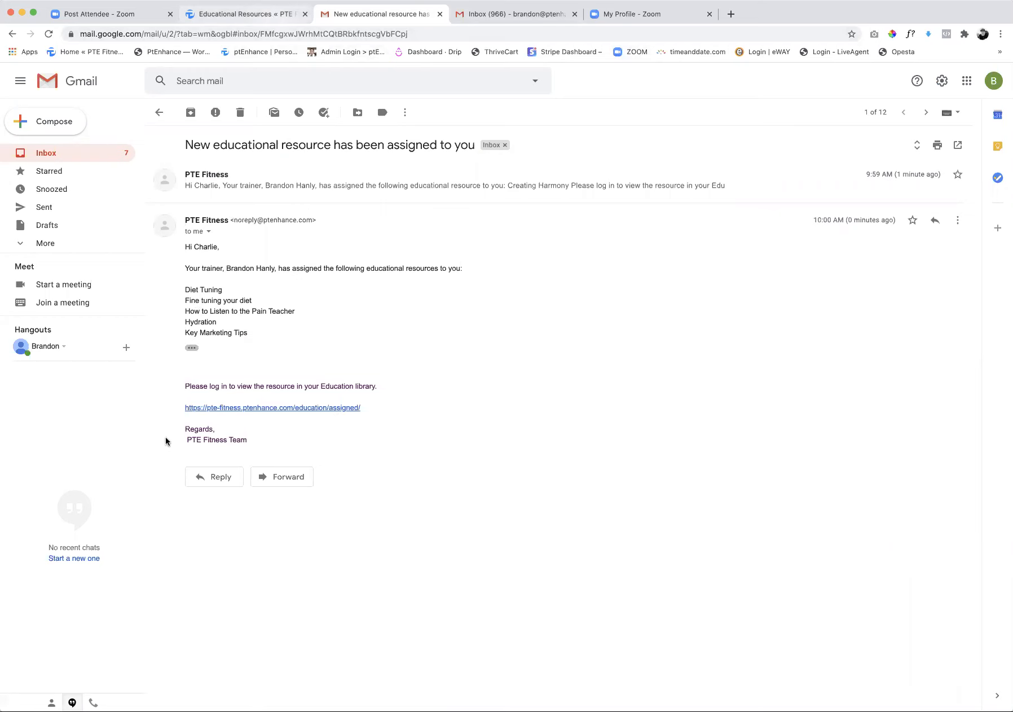
{"action": "left_click", "coordinate": [212, 15]}
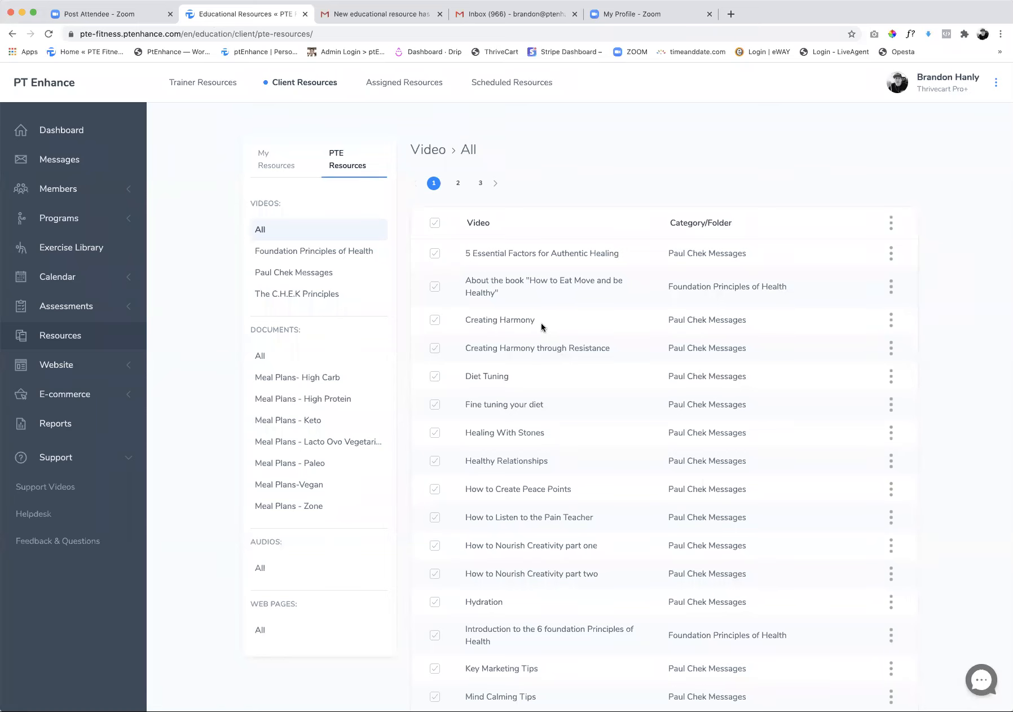
Examine the assignment options for the Creating Harmony through Resistance and Diet Tuning videos together, and for Diet Tuning alone, clearing both selections
{"action": "scroll", "coordinate": [541, 323], "scroll_direction": "down", "scroll_amount": 2}
{"action": "left_click", "coordinate": [435, 297]}
{"action": "left_click", "coordinate": [435, 326]}
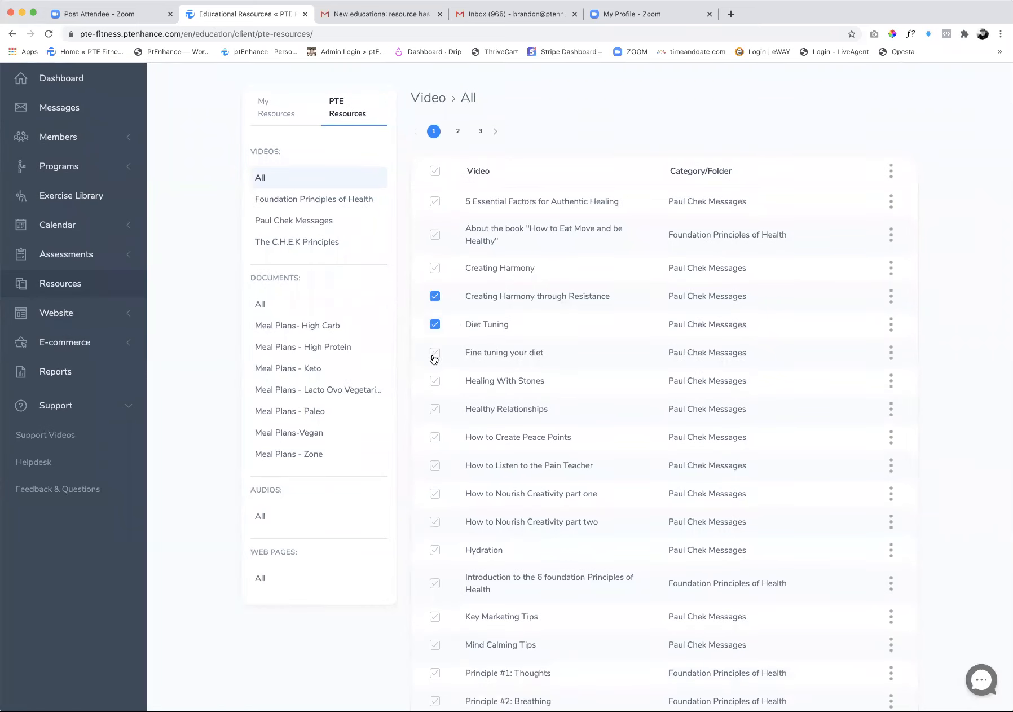
{"action": "left_click", "coordinate": [891, 171]}
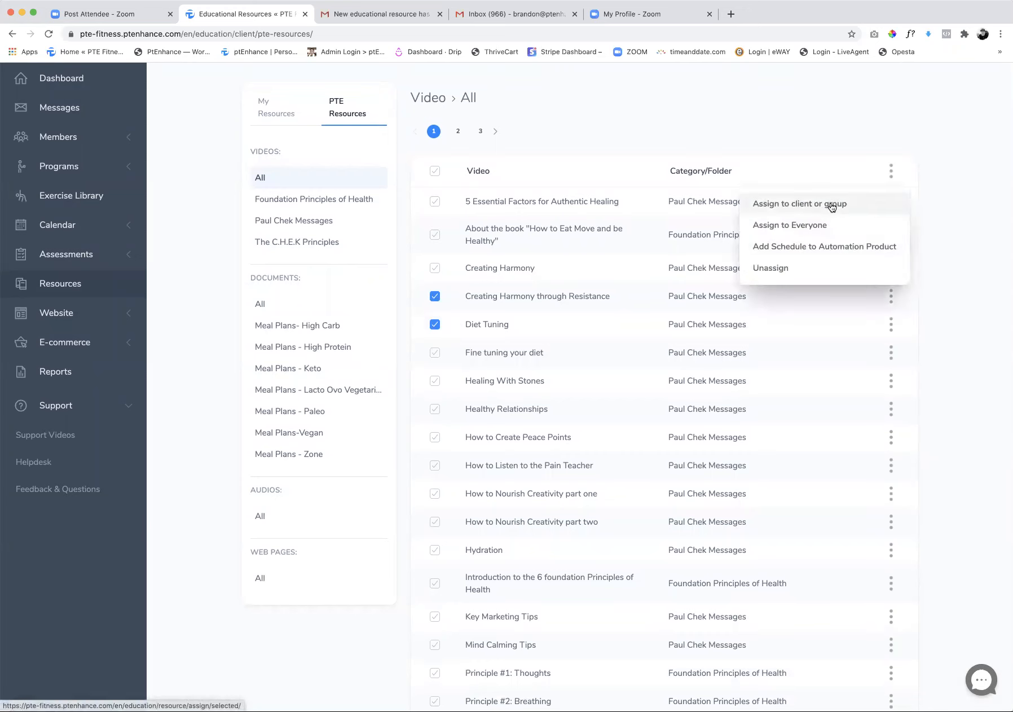
{"action": "left_click", "coordinate": [435, 296]}
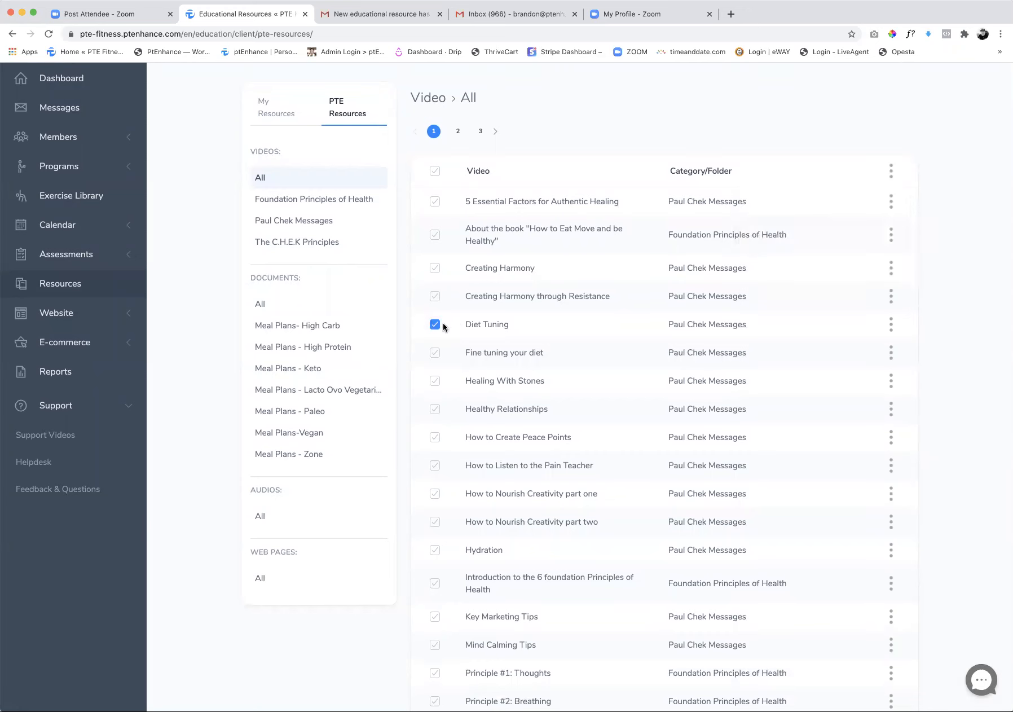
{"action": "left_click", "coordinate": [892, 325]}
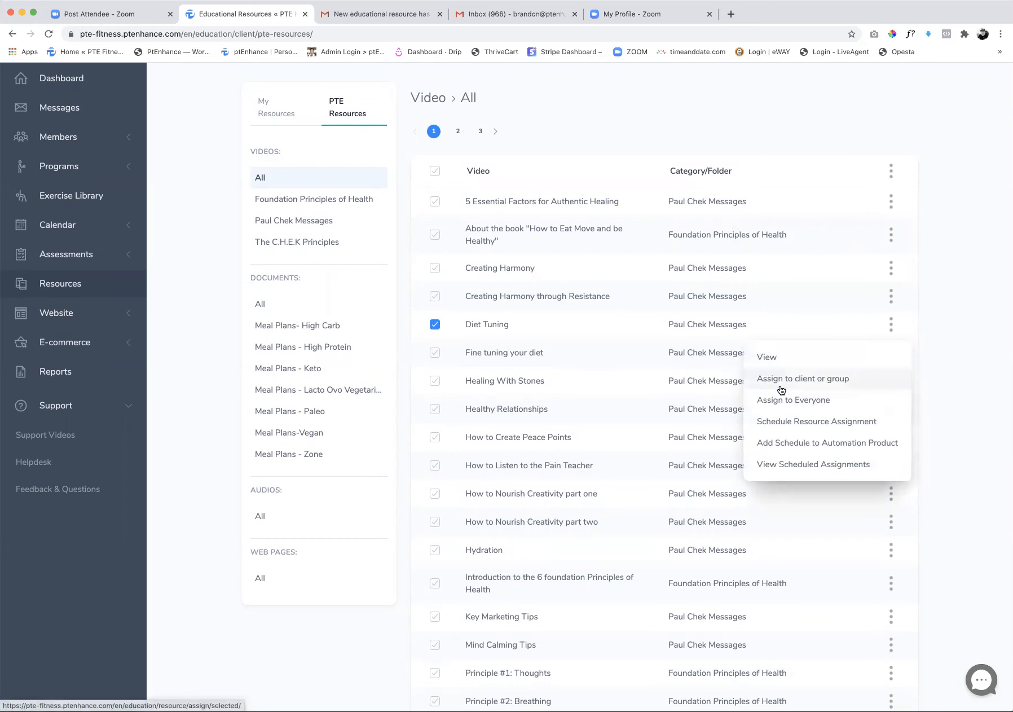
{"action": "left_click", "coordinate": [436, 326]}
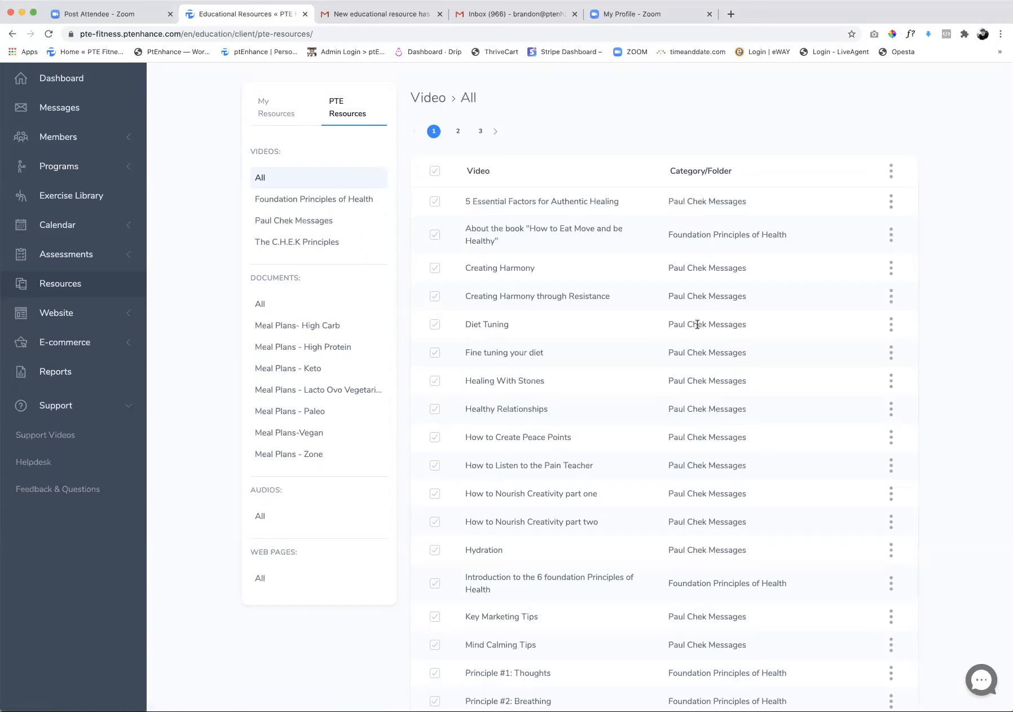
Go through the dashboard to the questionnaires library under Assessments
{"action": "left_click", "coordinate": [72, 79]}
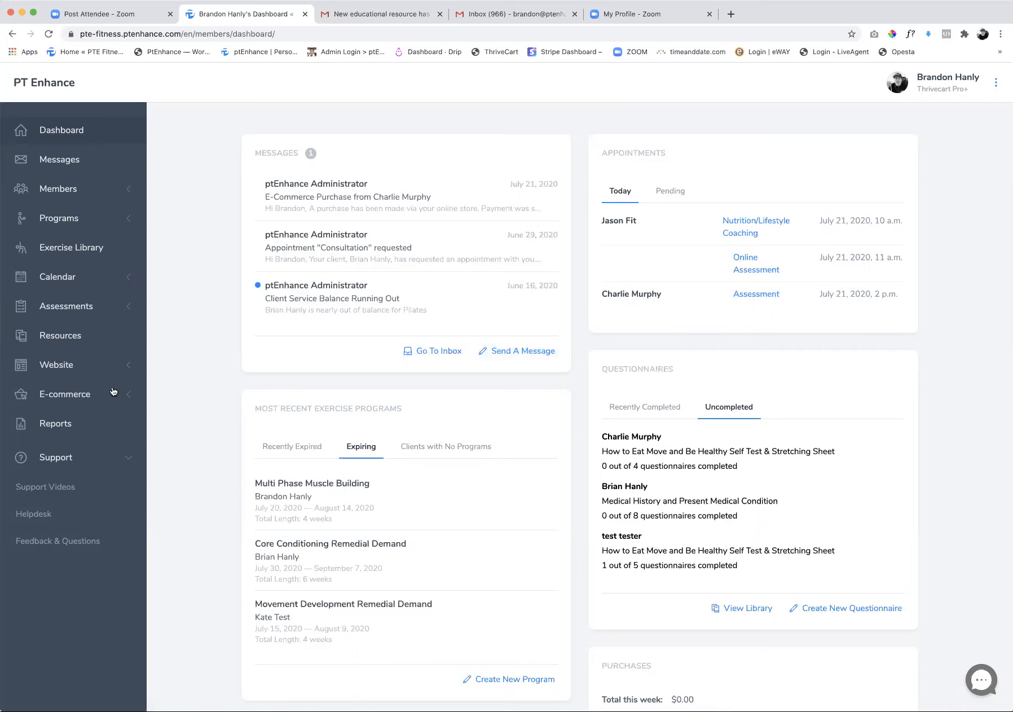
{"action": "left_click", "coordinate": [78, 308]}
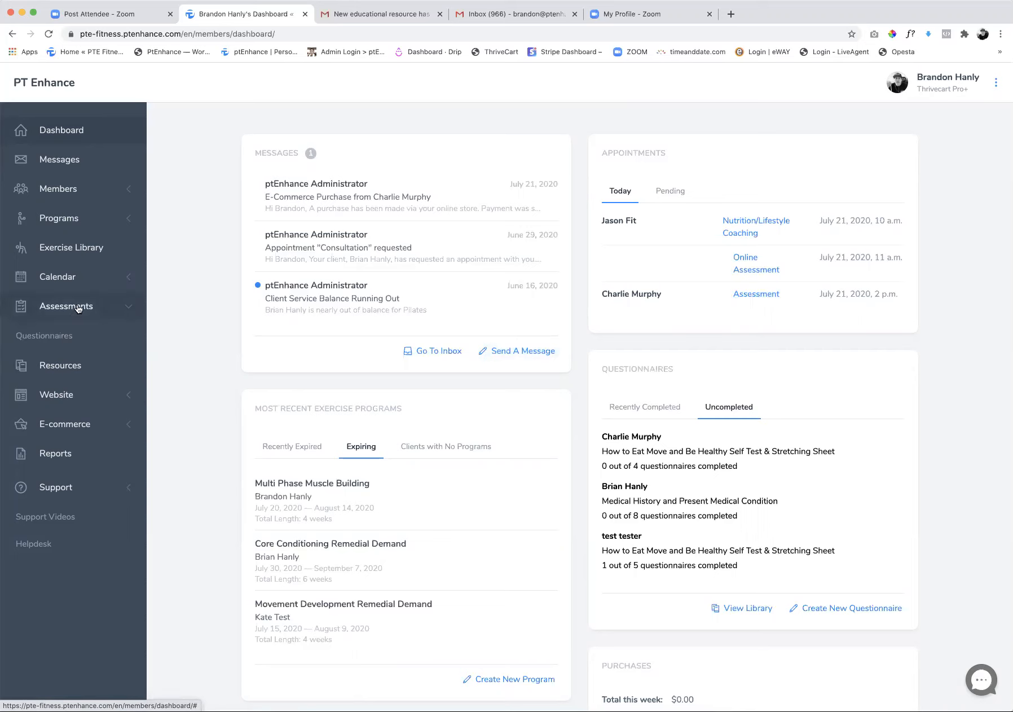
{"action": "left_click", "coordinate": [54, 342]}
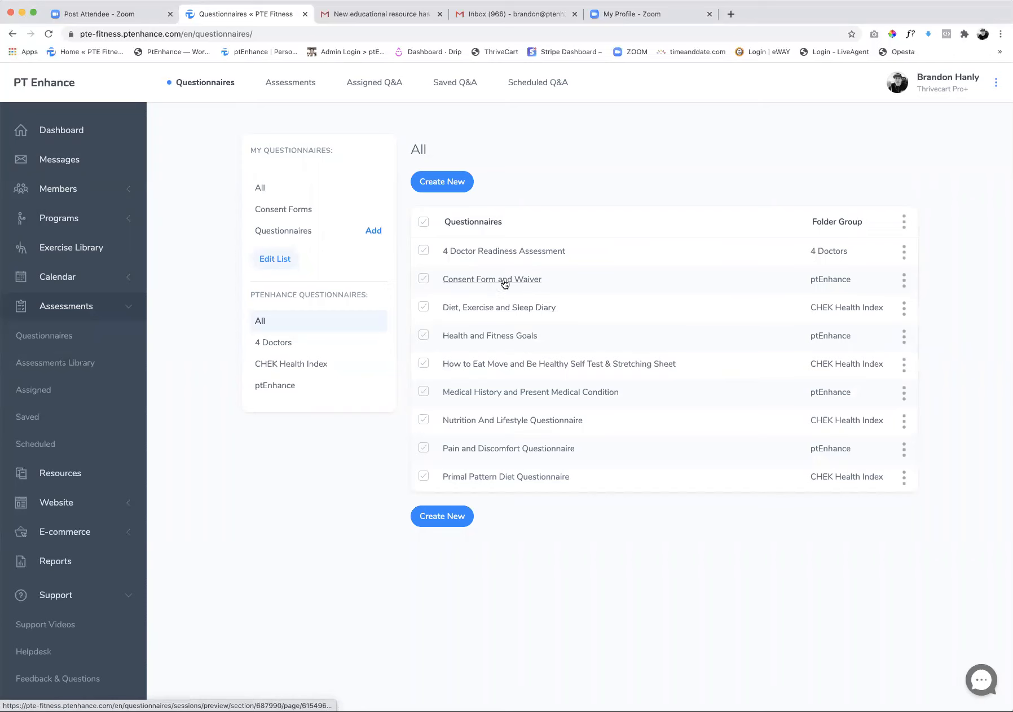
Copy the Consent Form and Waiver questionnaire for editing and save the copy as Auth Form and Contract Waiver
{"action": "left_click", "coordinate": [904, 279]}
{"action": "left_click", "coordinate": [786, 357]}
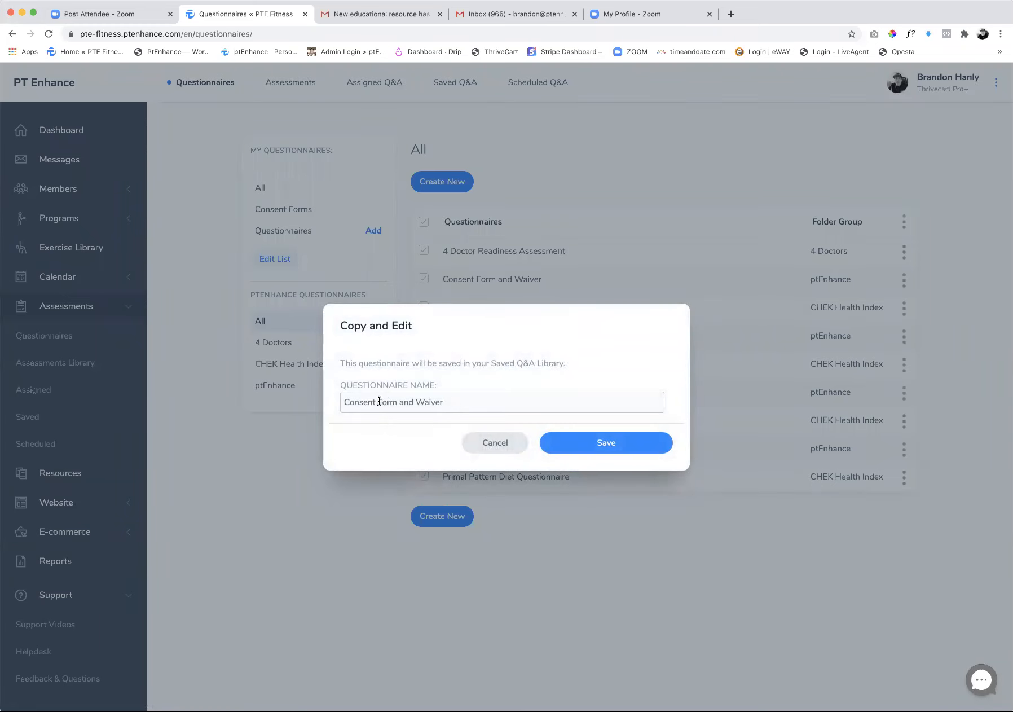
{"action": "left_click_drag", "start_coordinate": [377, 402], "coordinate": [326, 403]}
{"action": "type", "text": "Auth"}
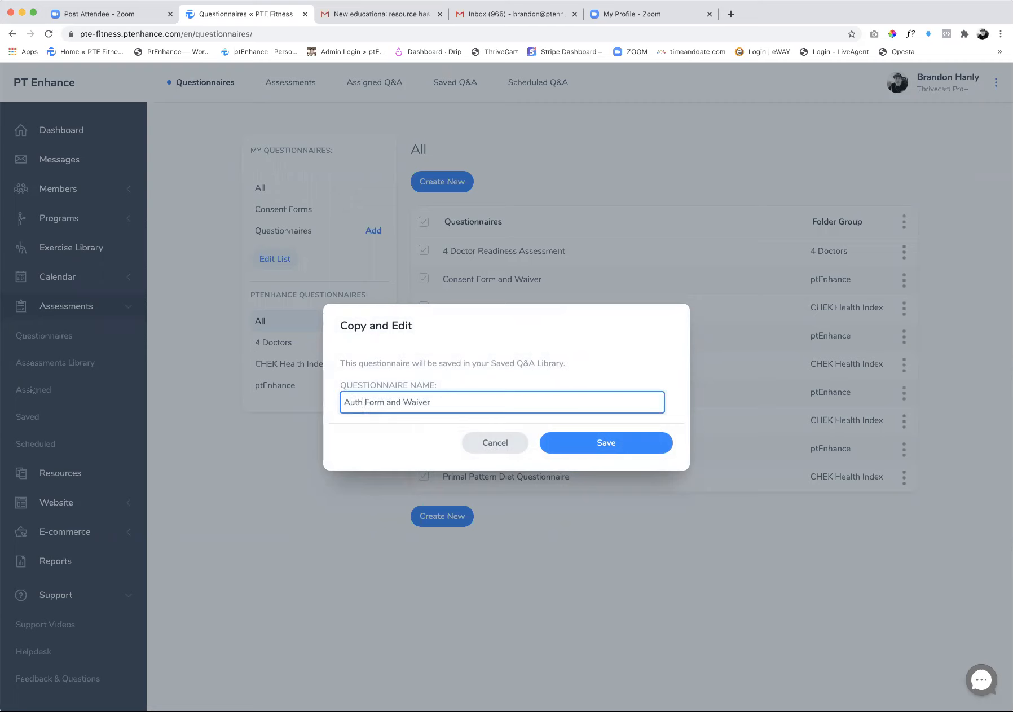
{"action": "left_click", "coordinate": [403, 402]}
{"action": "type", "text": "Contract"}
{"action": "left_click", "coordinate": [590, 446]}
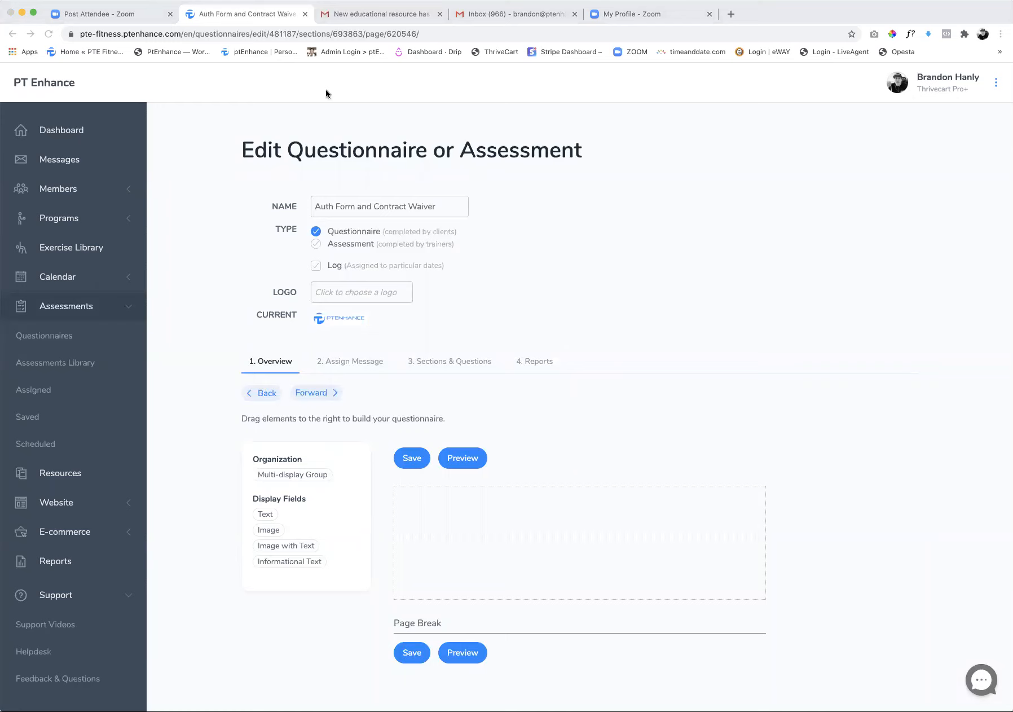
Look over the copied questionnaire's logo field and overview, and open its assign message
{"action": "left_click", "coordinate": [406, 298]}
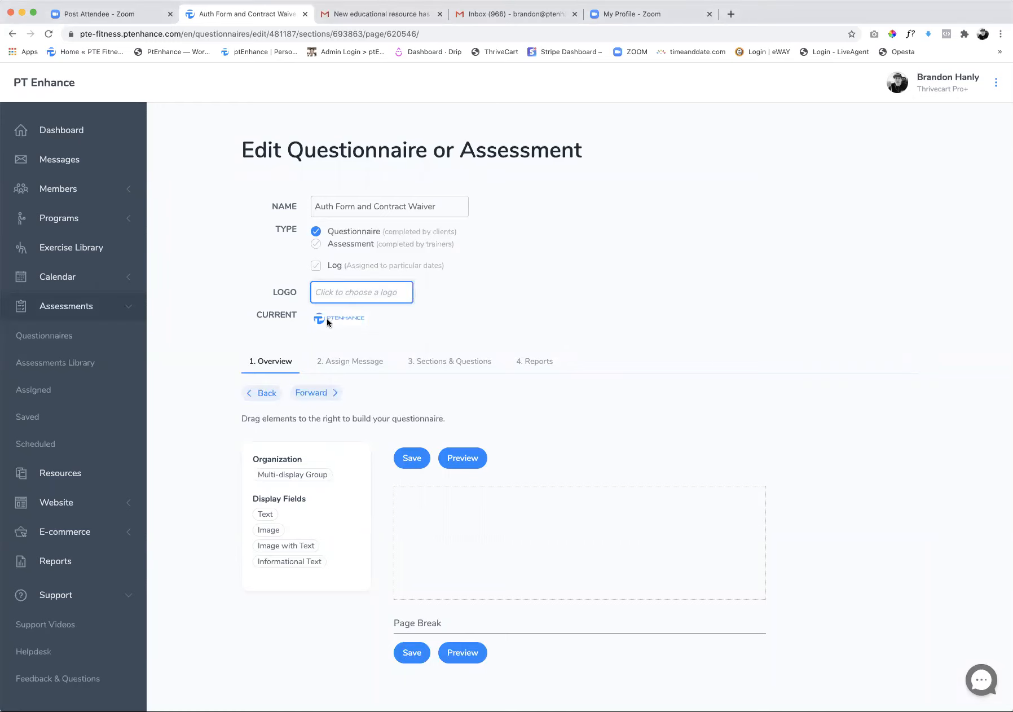
{"action": "scroll", "coordinate": [365, 376], "scroll_direction": "down", "scroll_amount": 1}
{"action": "scroll", "coordinate": [447, 562], "scroll_direction": "up", "scroll_amount": 1}
{"action": "left_click", "coordinate": [353, 366]}
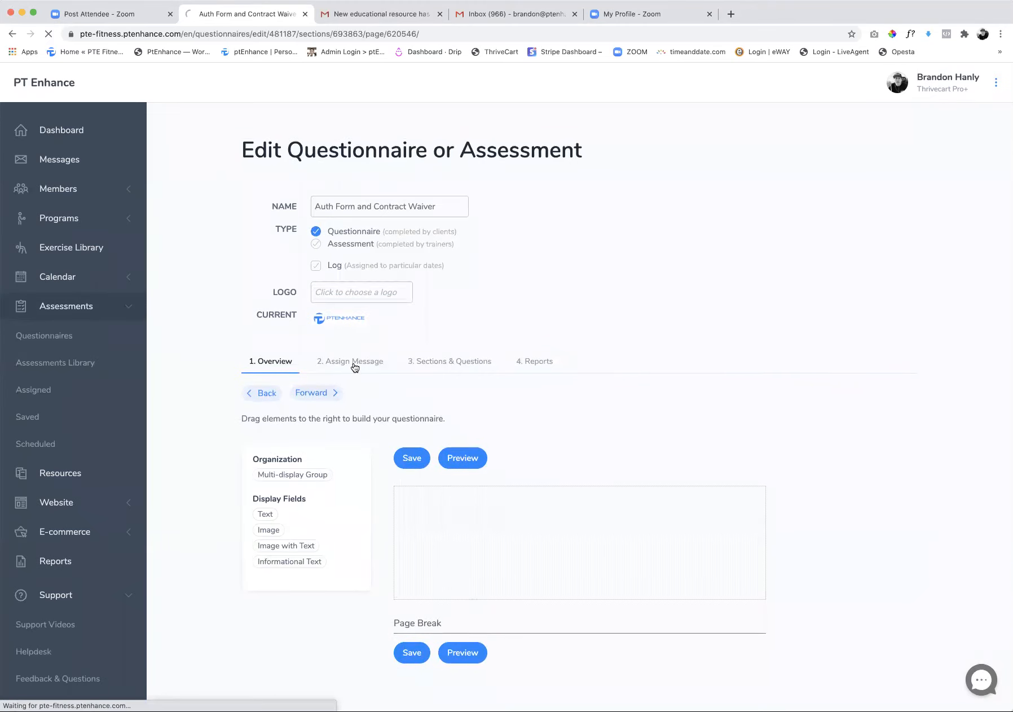
Open the questionnaire's sections and questions and remove the Liability Waiver heading from the waiver text
{"action": "left_click", "coordinate": [436, 366]}
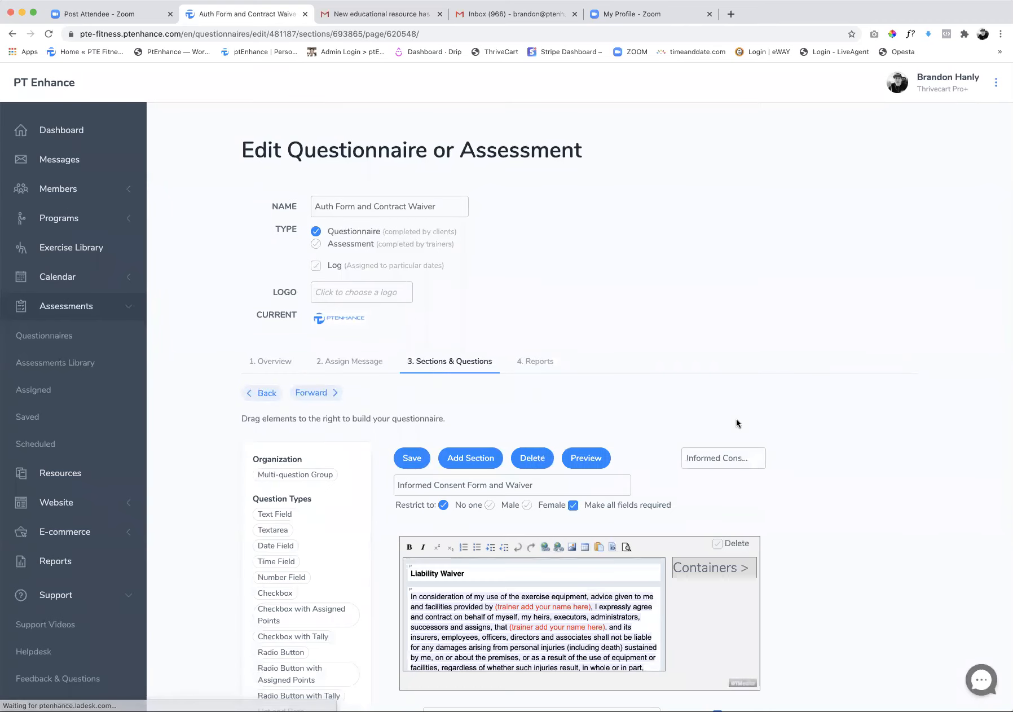
{"action": "scroll", "coordinate": [819, 443], "scroll_direction": "down", "scroll_amount": 5}
{"action": "left_click", "coordinate": [471, 334]}
{"action": "triple_click", "coordinate": [471, 333]}
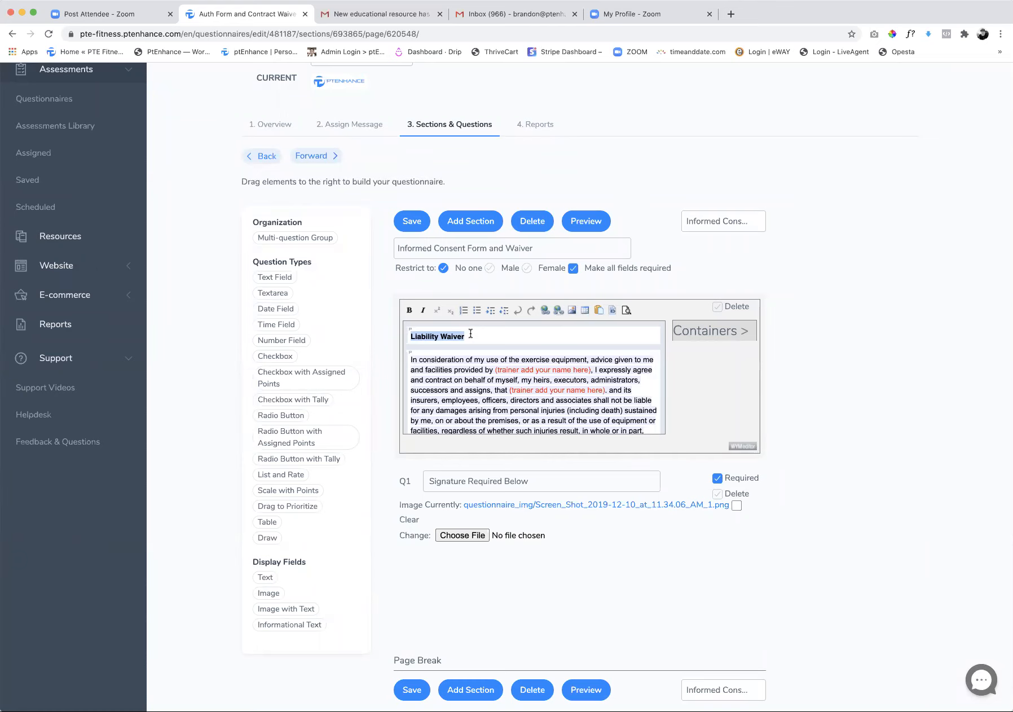
{"action": "type", "text": "ProgrIn consideration of m"}
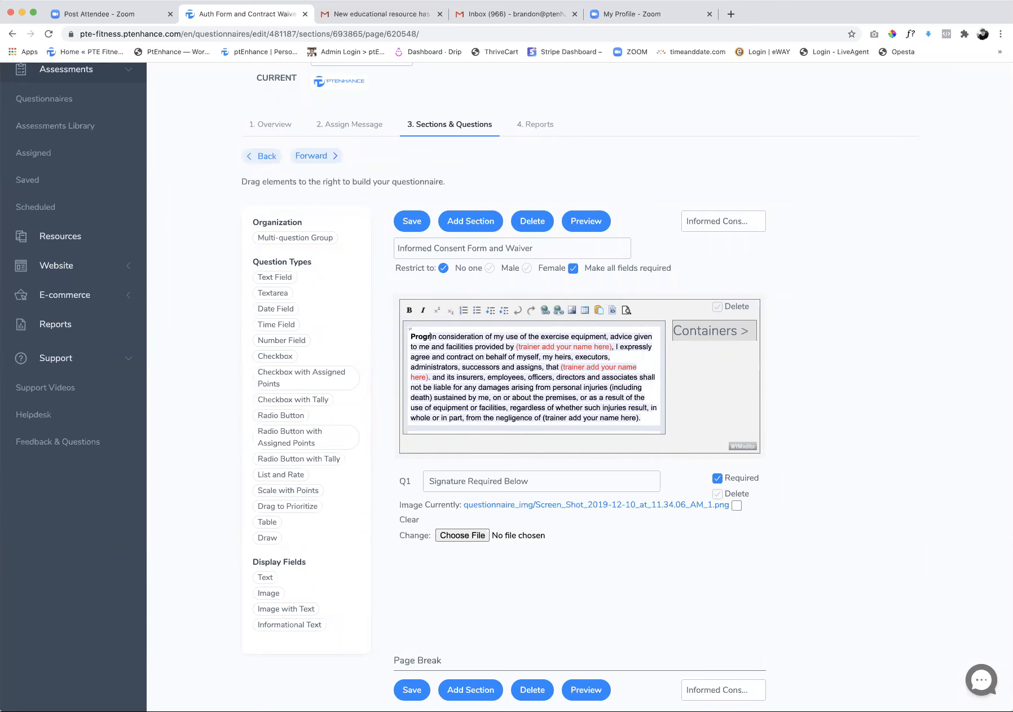
{"action": "key", "text": "BackSpace"}
{"action": "key", "text": "BackSpace"}
{"action": "key", "text": "BackSpace"}
{"action": "key", "text": "BackSpace"}
{"action": "key", "text": "BackSpace"}
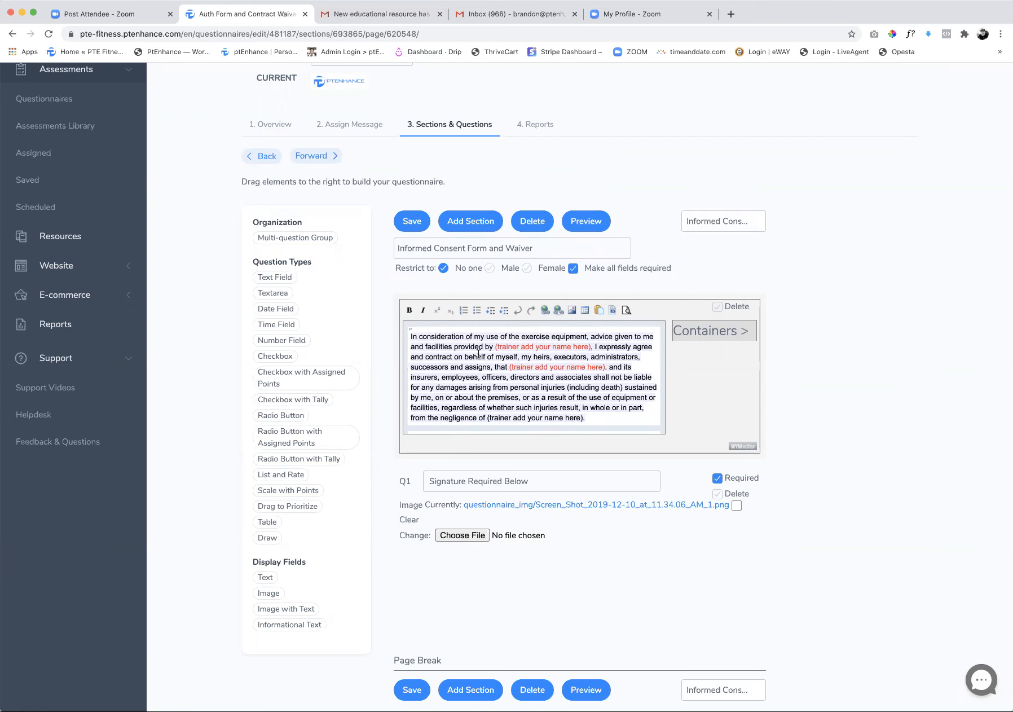
Add the heading Contract on its own line above the first waiver paragraph
{"action": "scroll", "coordinate": [478, 354], "scroll_direction": "up", "scroll_amount": 3}
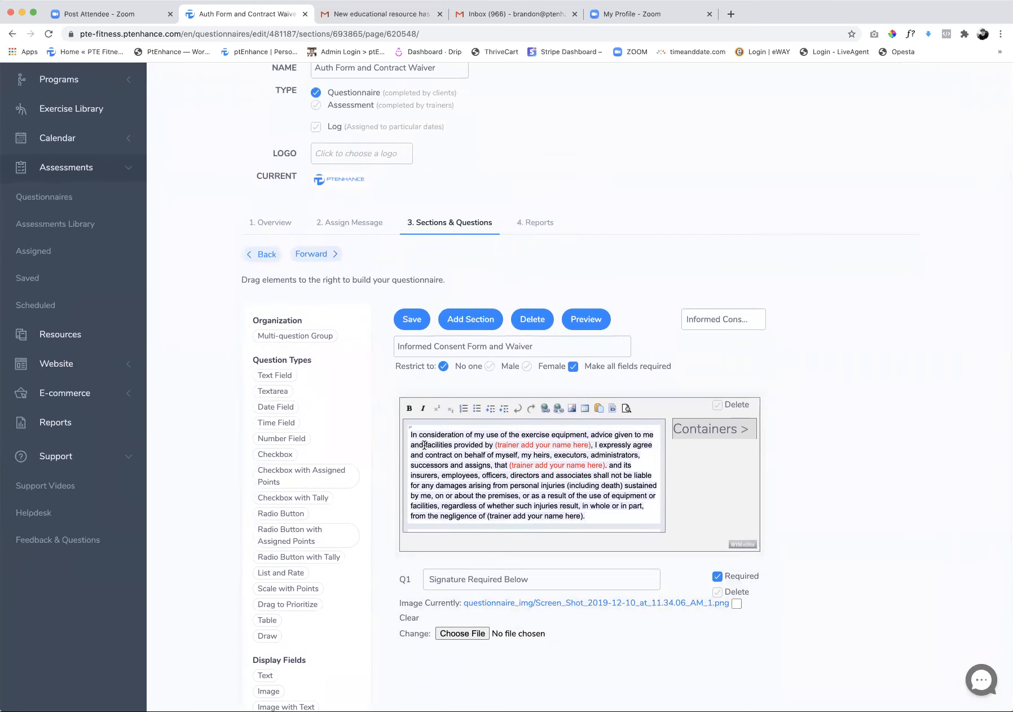
{"action": "key", "text": "Return"}
{"action": "left_click", "coordinate": [419, 431]}
{"action": "type", "text": "Contract"}
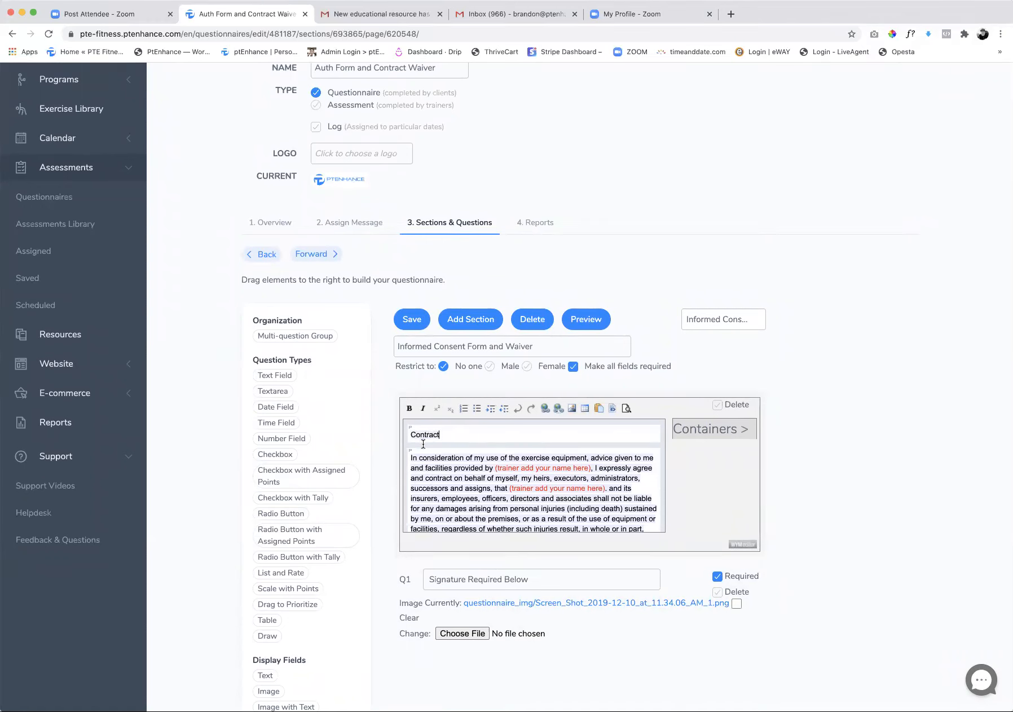
Select the waiver text from the Contract heading through the paragraph about consulting a physician
{"action": "left_click_drag", "start_coordinate": [409, 434], "coordinate": [518, 569]}
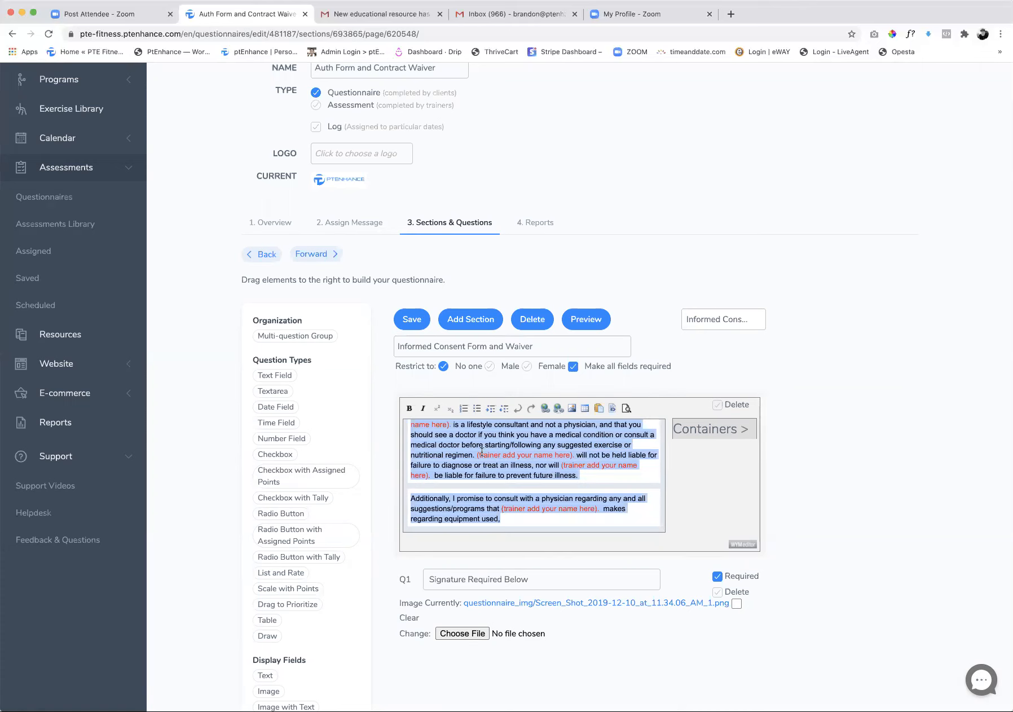
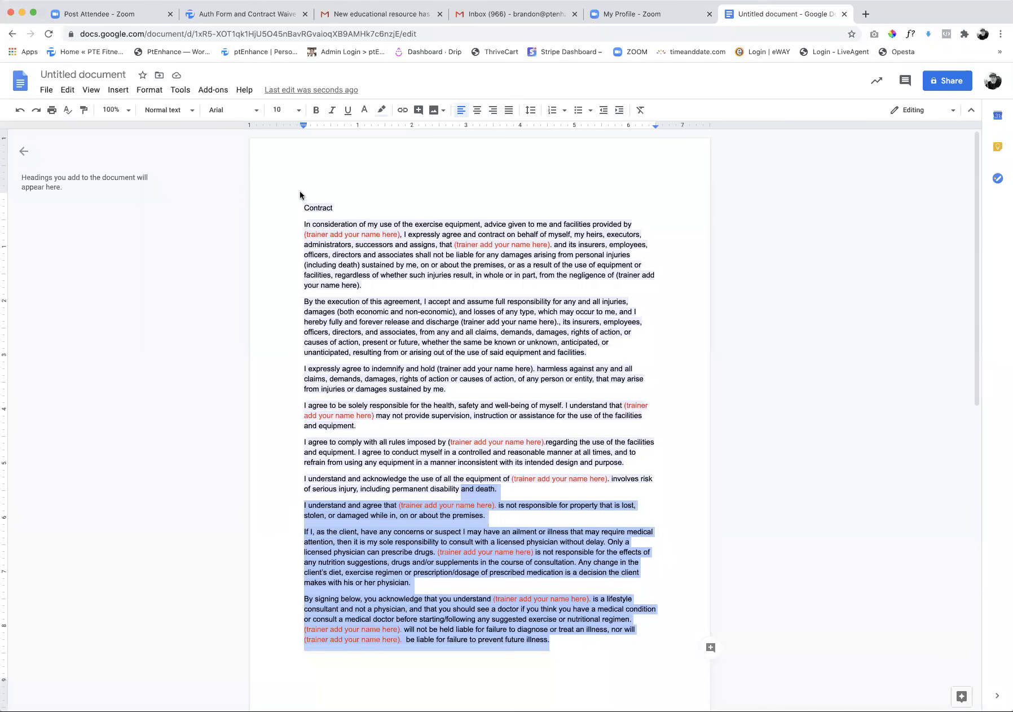
{"action": "left_click_drag", "start_coordinate": [298, 192], "coordinate": [655, 663]}
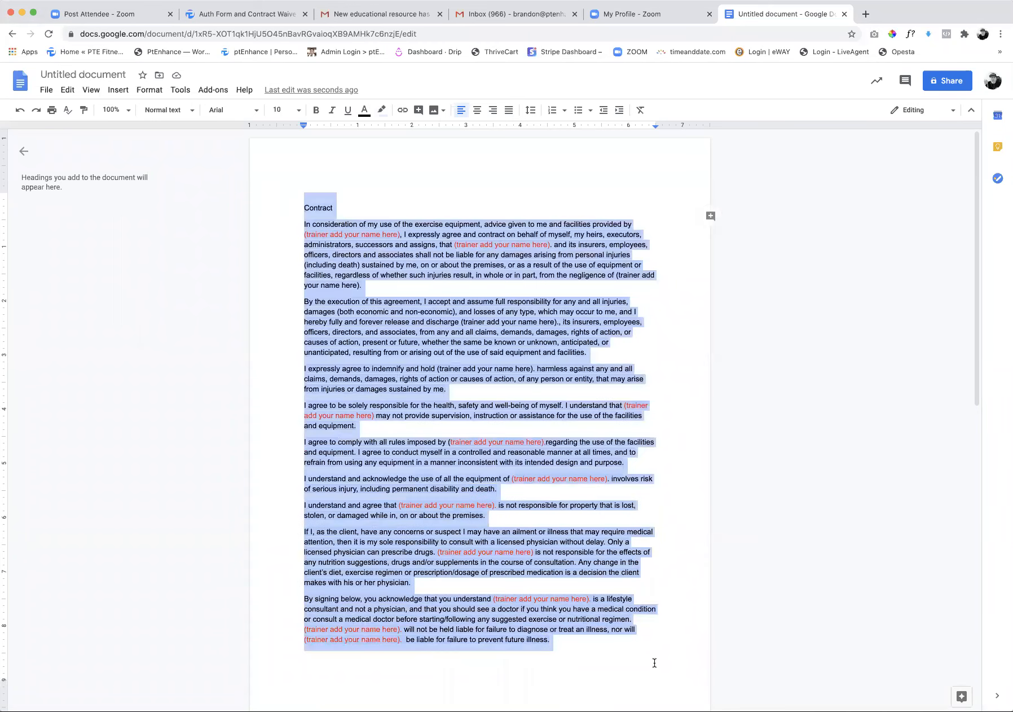
{"action": "scroll", "coordinate": [567, 550], "scroll_direction": "down", "scroll_amount": 8}
{"action": "scroll", "coordinate": [566, 549], "scroll_direction": "up", "scroll_amount": 1}
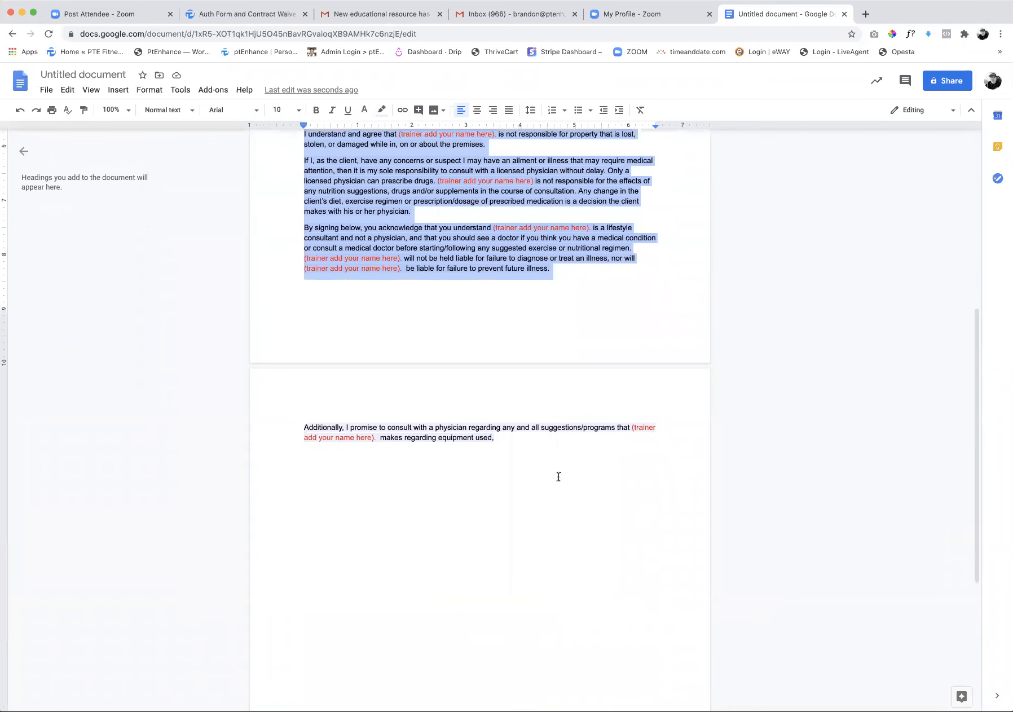
{"action": "left_click", "coordinate": [558, 477]}
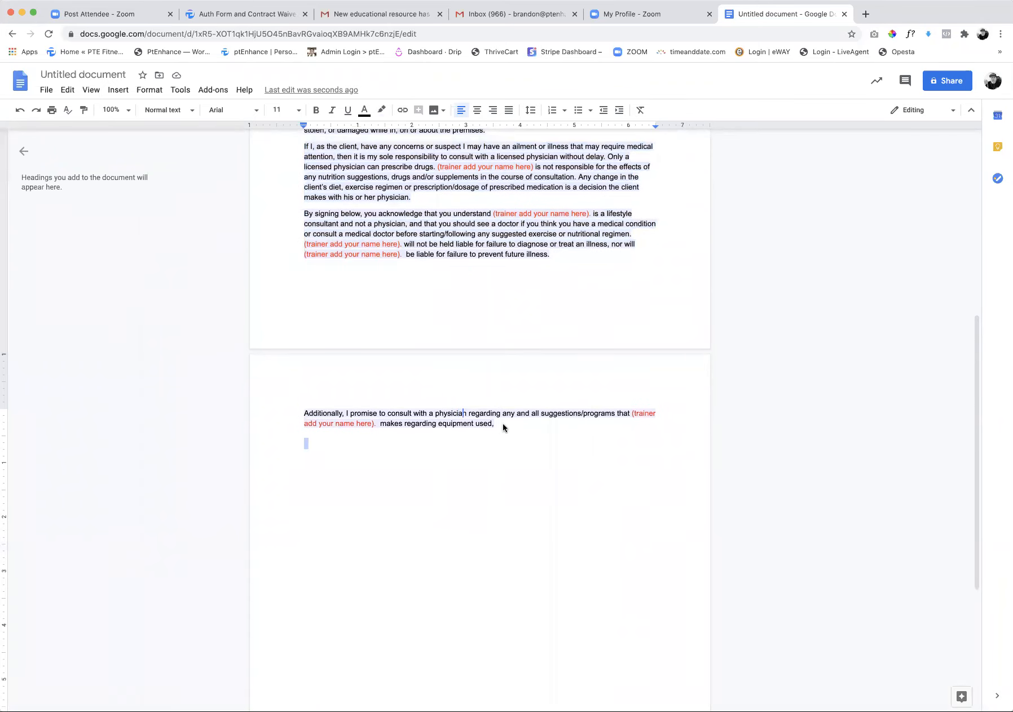
{"action": "left_click_drag", "start_coordinate": [503, 424], "coordinate": [463, 414]}
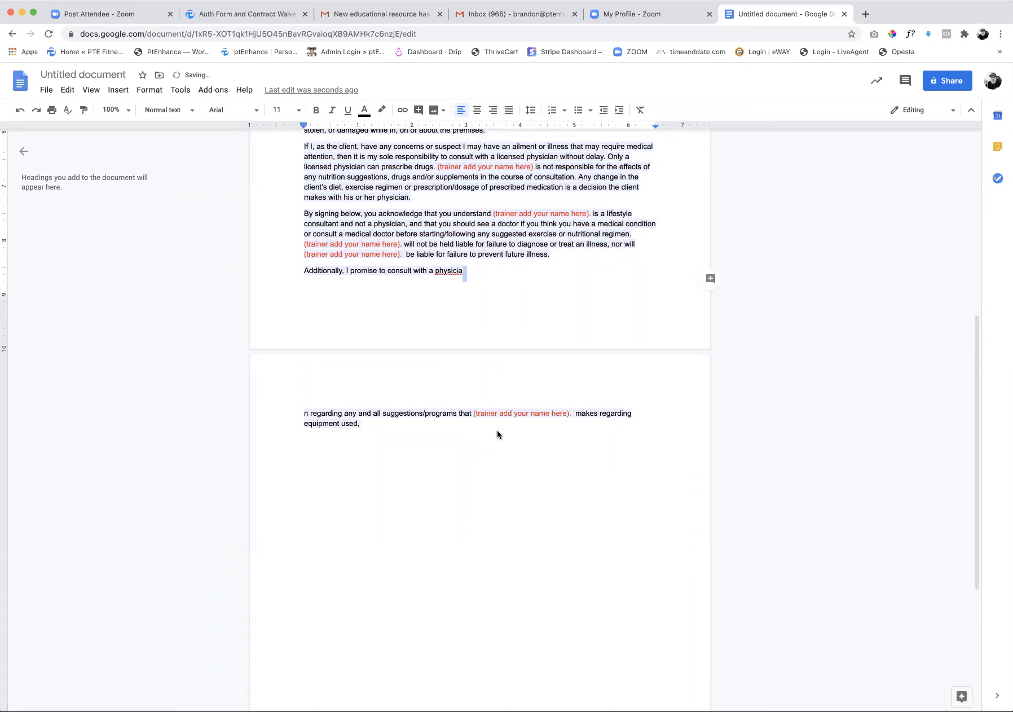
{"action": "left_click", "coordinate": [20, 109]}
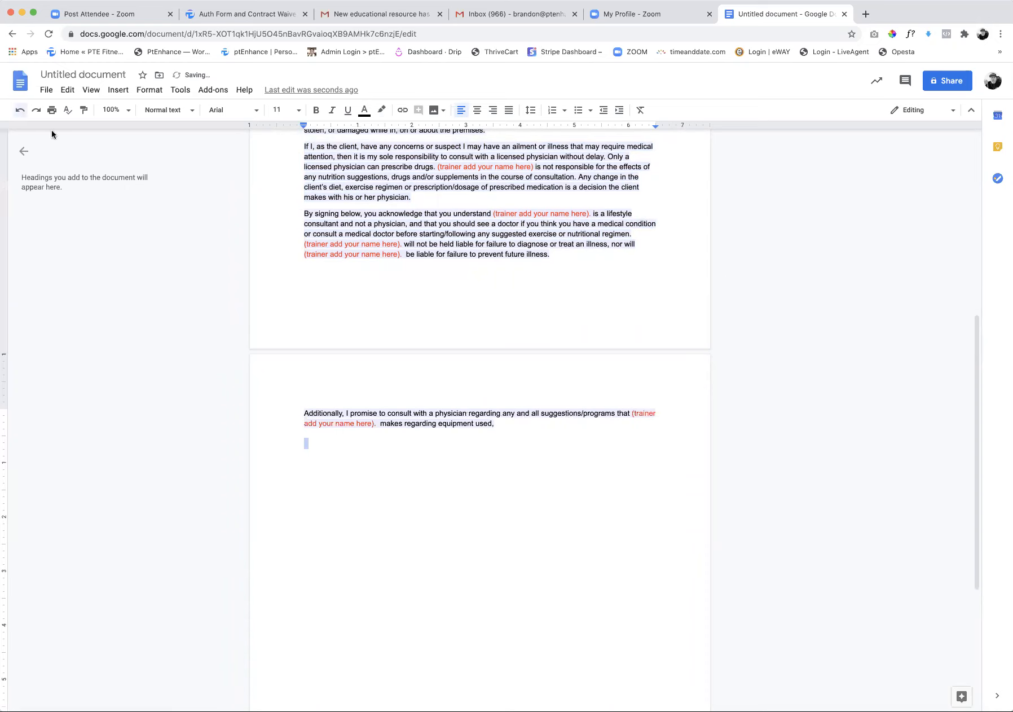
{"action": "left_click_drag", "start_coordinate": [531, 446], "coordinate": [359, 290]}
{"action": "scroll", "coordinate": [366, 297], "scroll_direction": "up", "scroll_amount": 7}
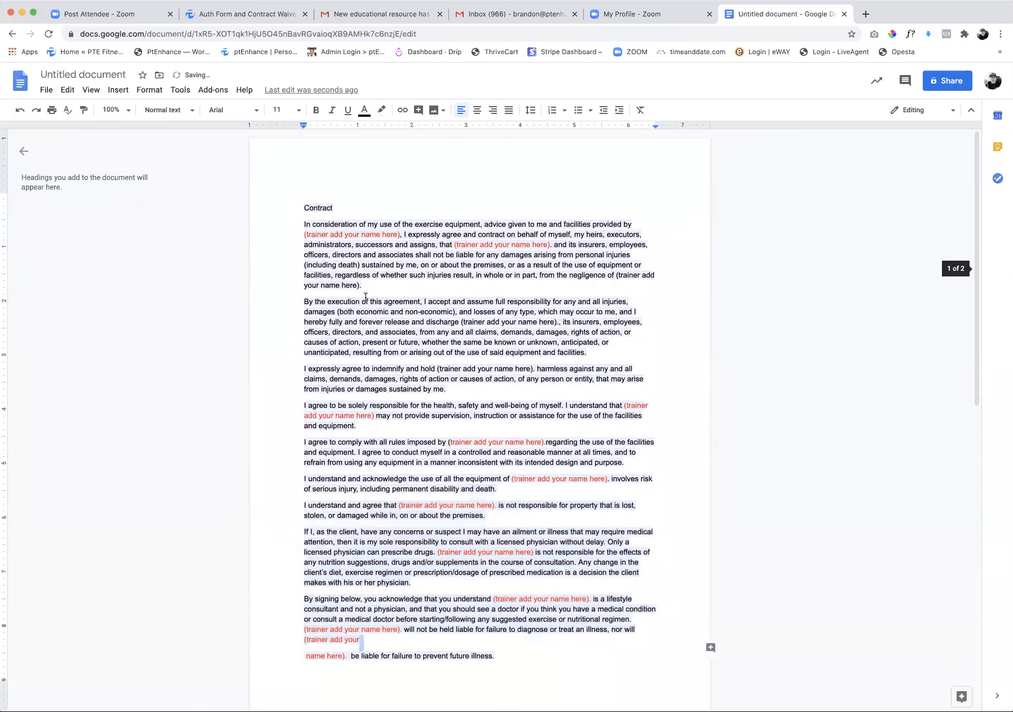
Select the whole contract text across both pages and remove its highlight color
{"action": "left_click_drag", "start_coordinate": [291, 198], "coordinate": [542, 708]}
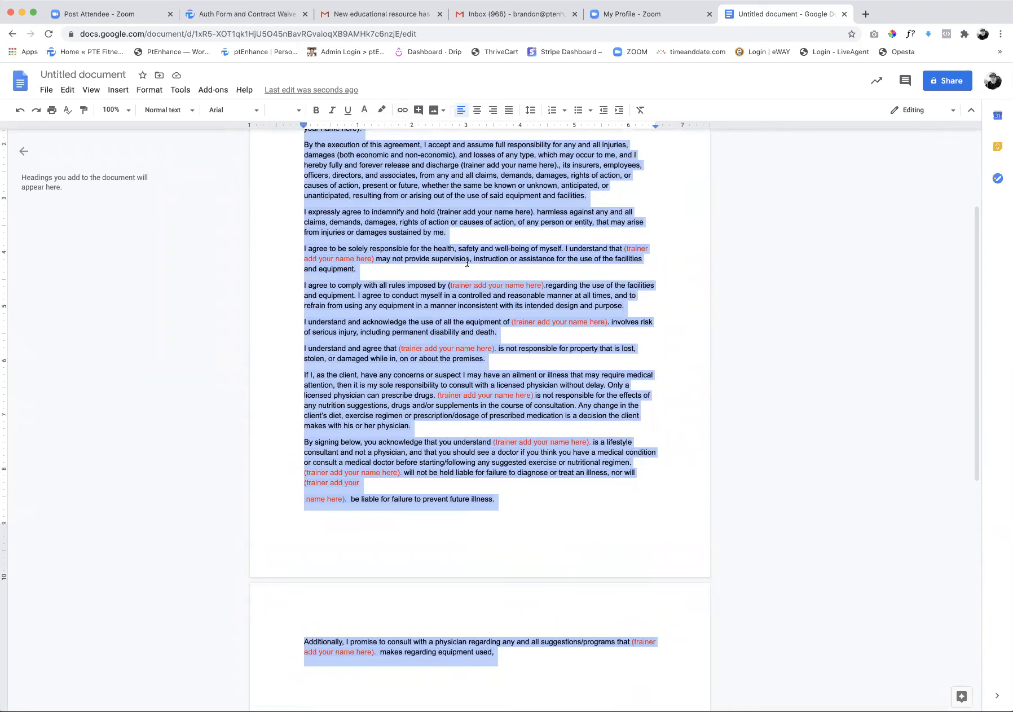
{"action": "left_click", "coordinate": [381, 110]}
{"action": "left_click", "coordinate": [408, 131]}
{"action": "left_click", "coordinate": [277, 213]}
{"action": "scroll", "coordinate": [335, 240], "scroll_direction": "up", "scroll_amount": 2}
{"action": "scroll", "coordinate": [335, 240], "scroll_direction": "up", "scroll_amount": 1}
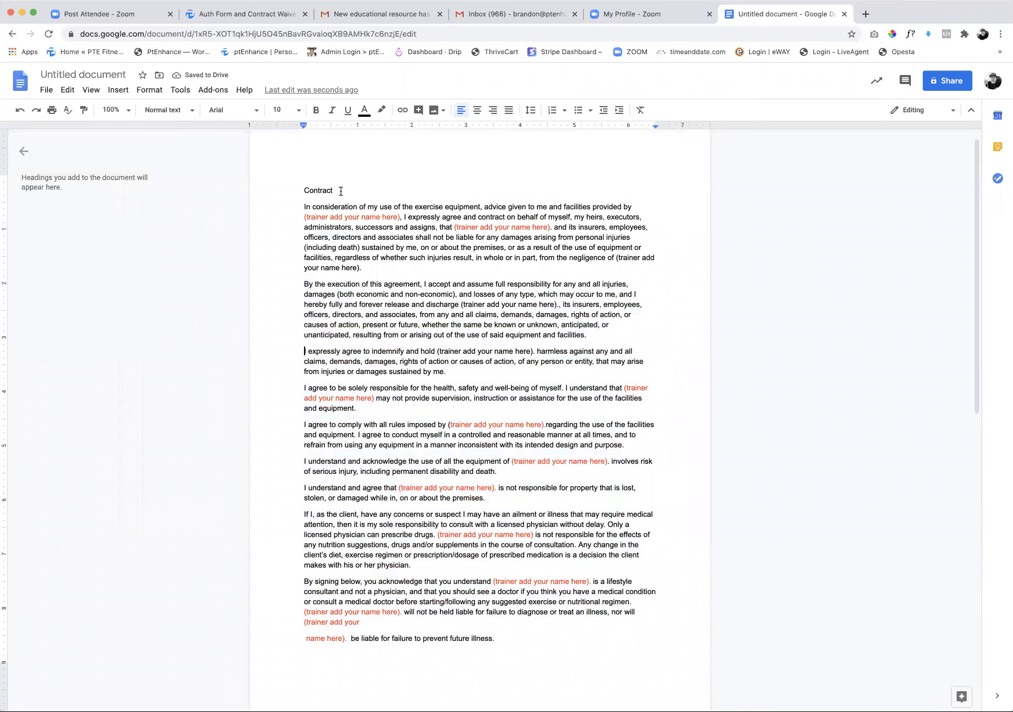
Set the Contract heading's font size to 12 and center it above the text
{"action": "left_click_drag", "start_coordinate": [342, 191], "coordinate": [290, 188]}
{"action": "left_click", "coordinate": [298, 110]}
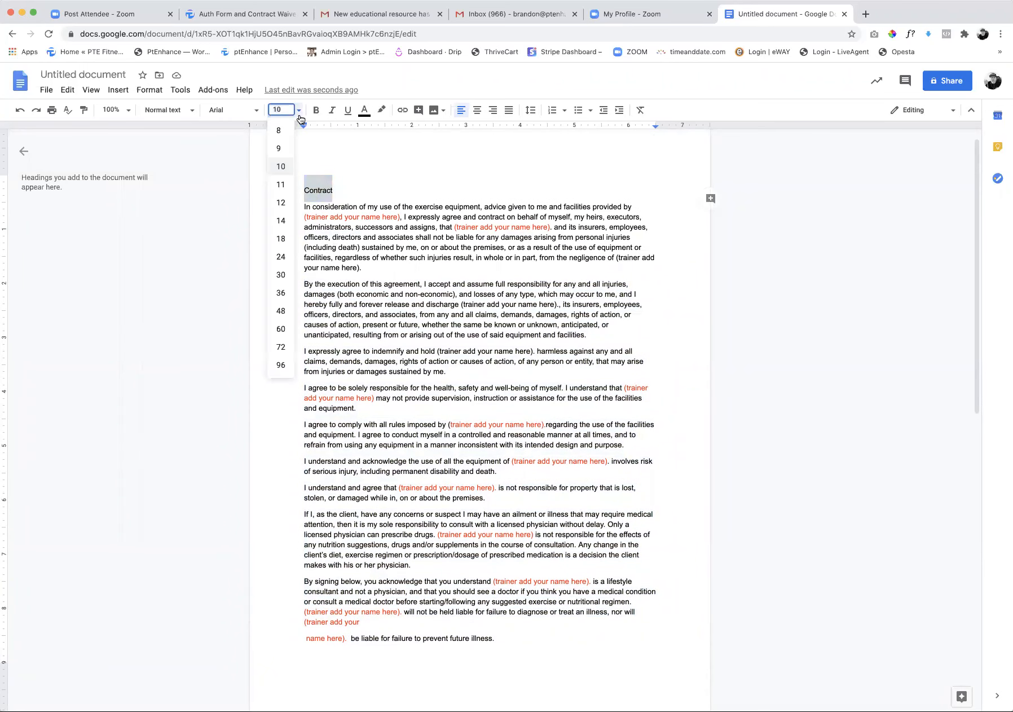
{"action": "left_click", "coordinate": [281, 203]}
{"action": "left_click", "coordinate": [358, 188]}
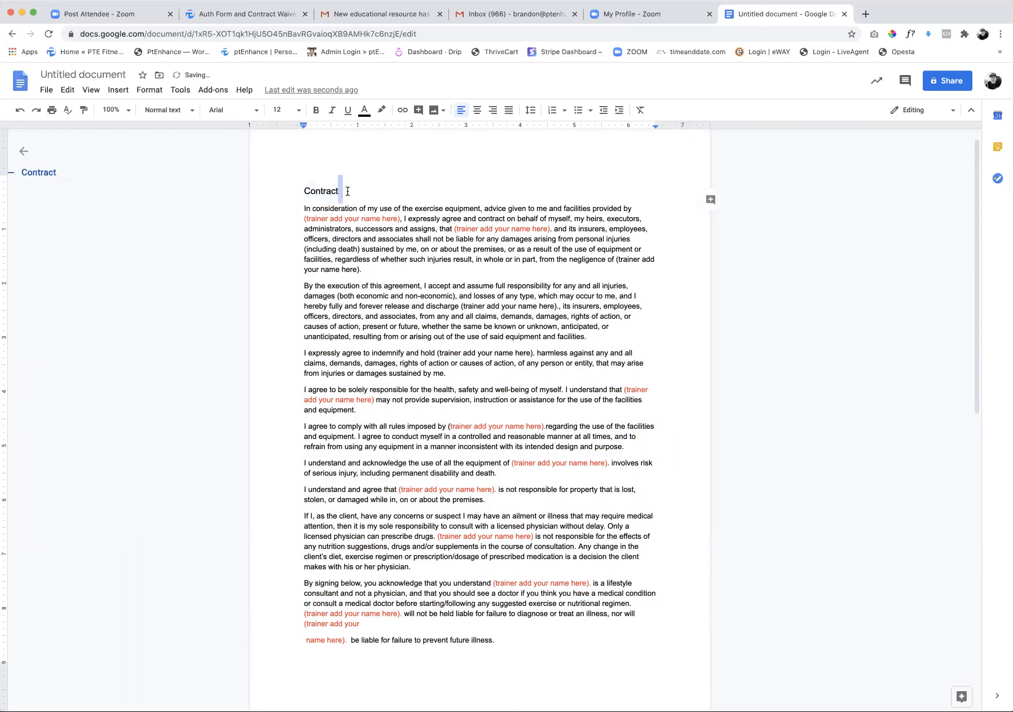
{"action": "left_click_drag", "start_coordinate": [298, 188], "coordinate": [300, 187]}
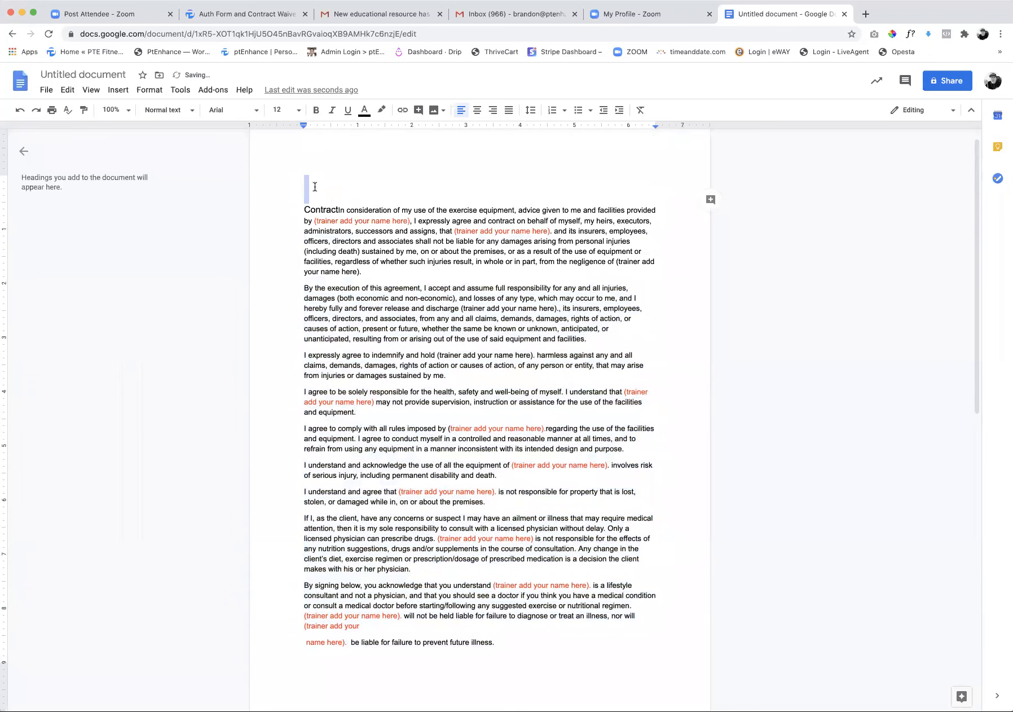
{"action": "left_click", "coordinate": [21, 111]}
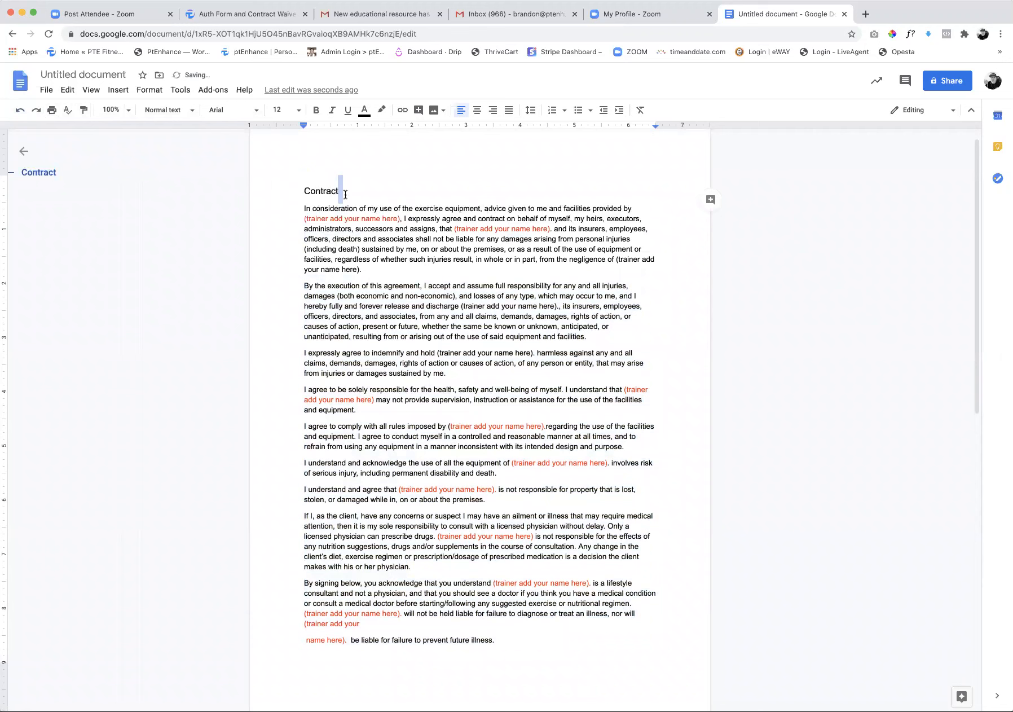
{"action": "left_click_drag", "start_coordinate": [344, 192], "coordinate": [303, 191]}
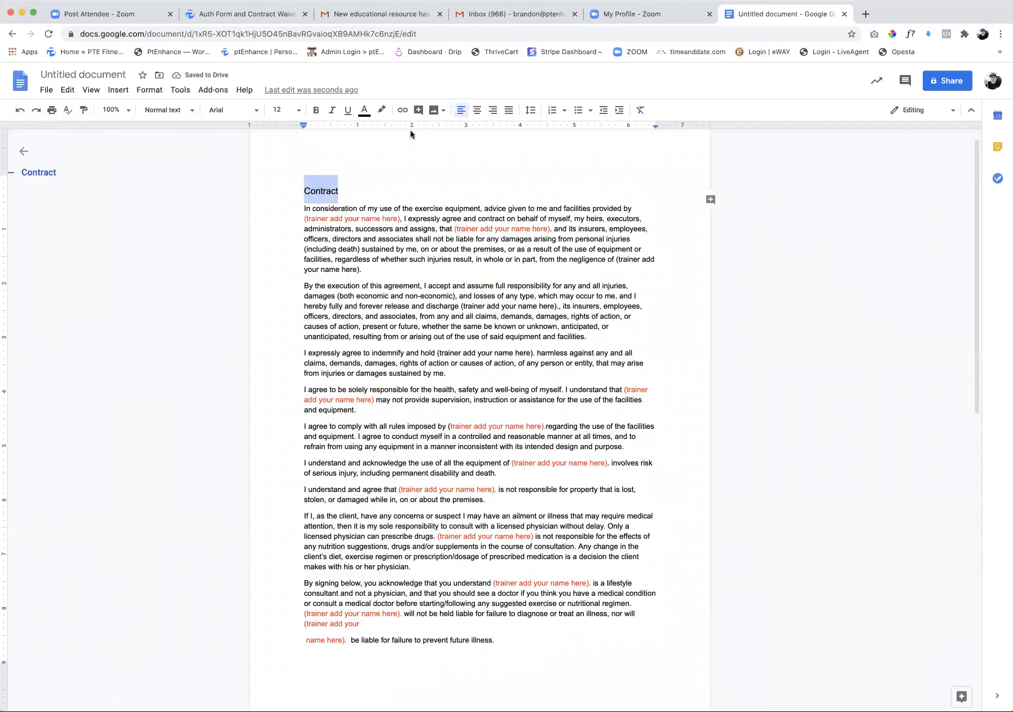
{"action": "left_click", "coordinate": [474, 113]}
{"action": "left_click", "coordinate": [501, 192]}
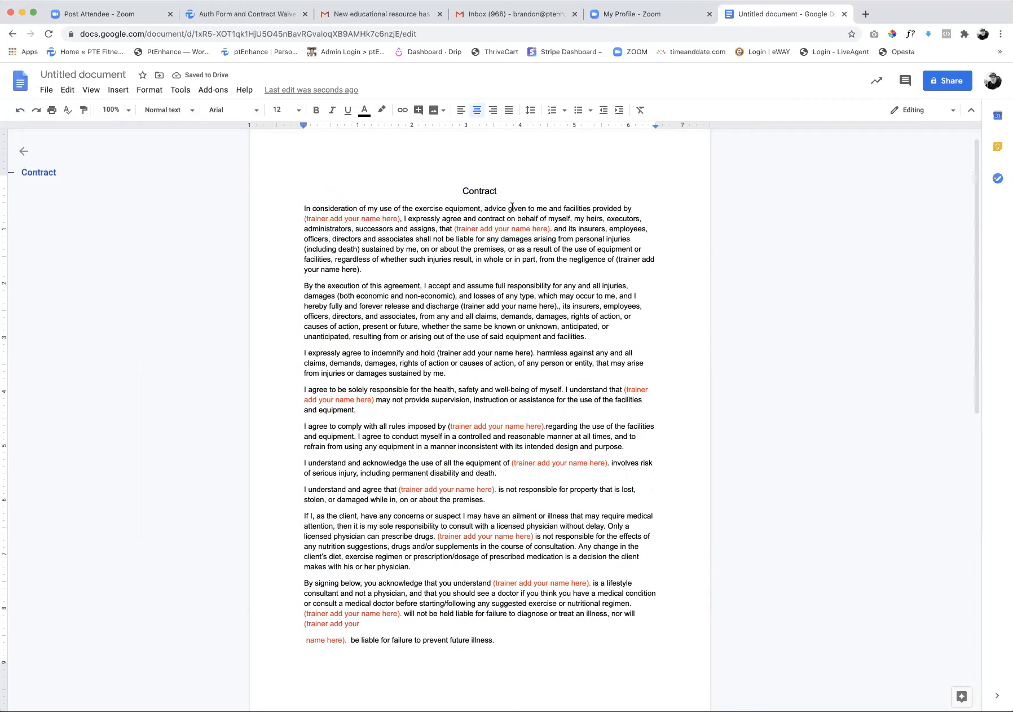
Replace the first trainer name placeholder in the opening paragraph with PTE Fitness
{"action": "left_click_drag", "start_coordinate": [399, 219], "coordinate": [293, 217]}
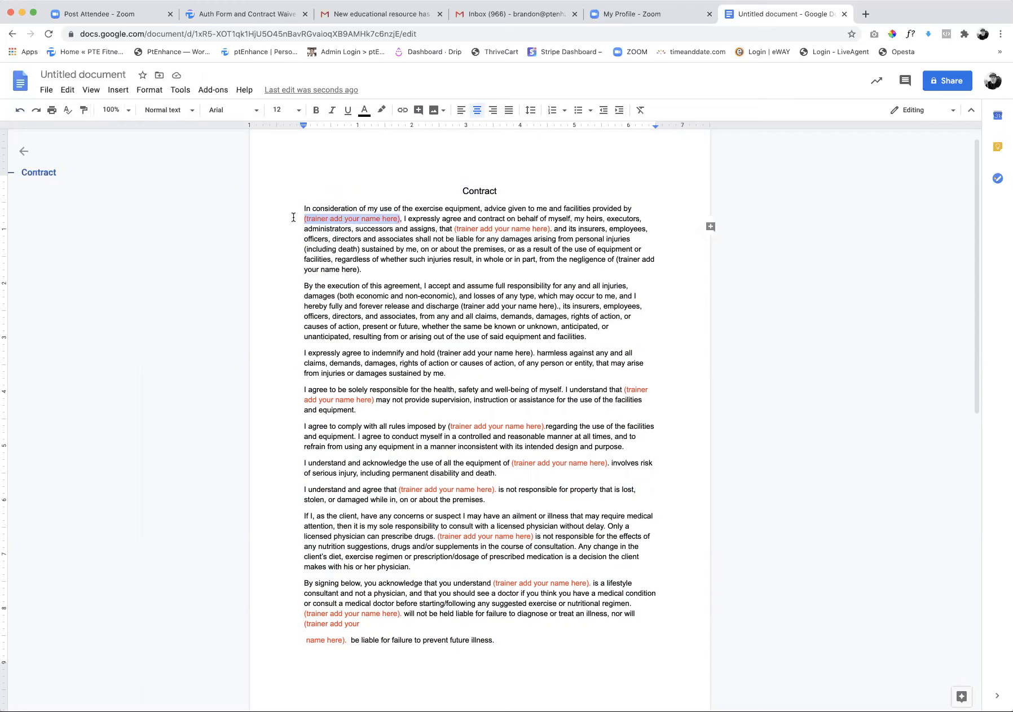
{"action": "type", "text": "PTE Fitnes"}
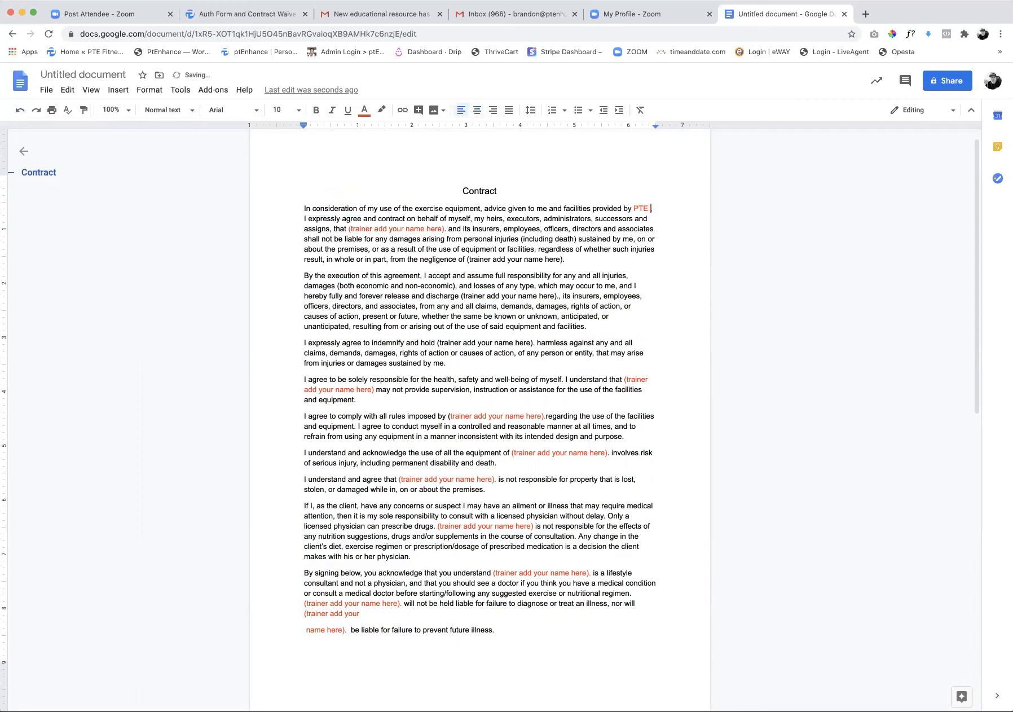
{"action": "type", "text": "s"}
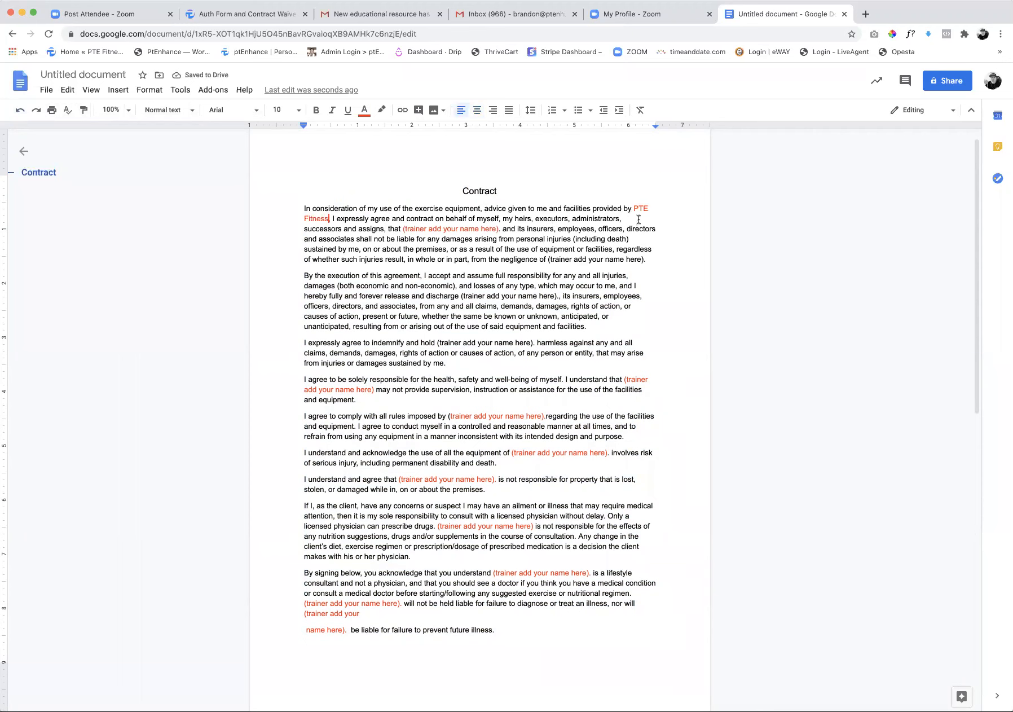
Change the text color of PTE Fitness in the opening paragraph to black
{"action": "left_click", "coordinate": [631, 210]}
{"action": "left_click_drag", "start_coordinate": [629, 212], "coordinate": [327, 218]}
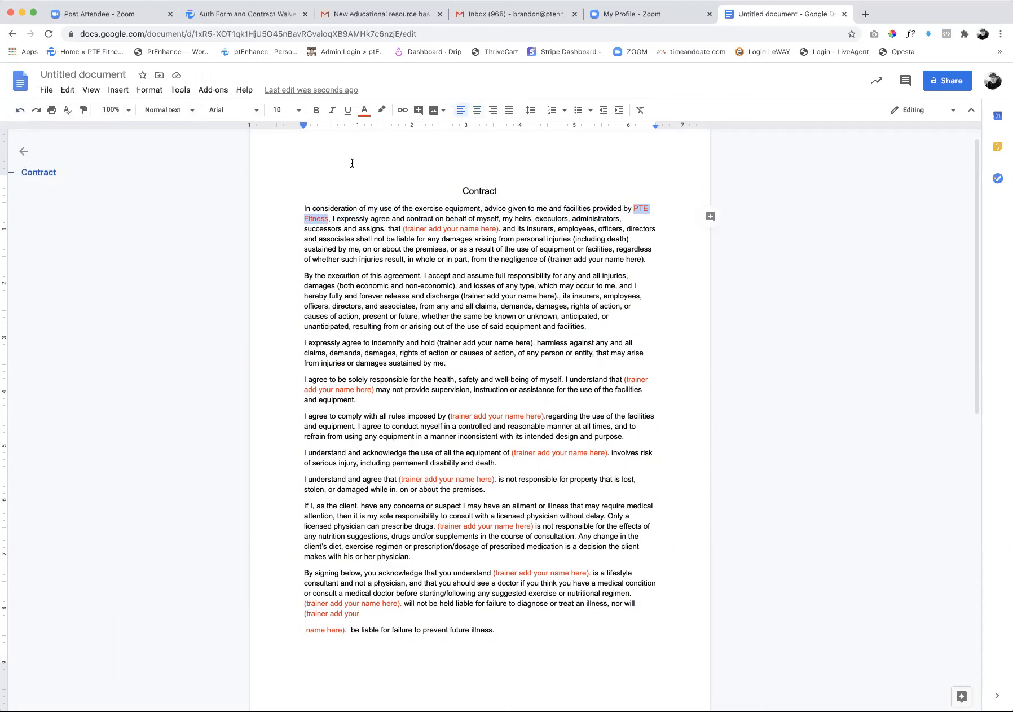
{"action": "left_click", "coordinate": [365, 109]}
{"action": "left_click", "coordinate": [369, 131]}
{"action": "left_click", "coordinate": [390, 182]}
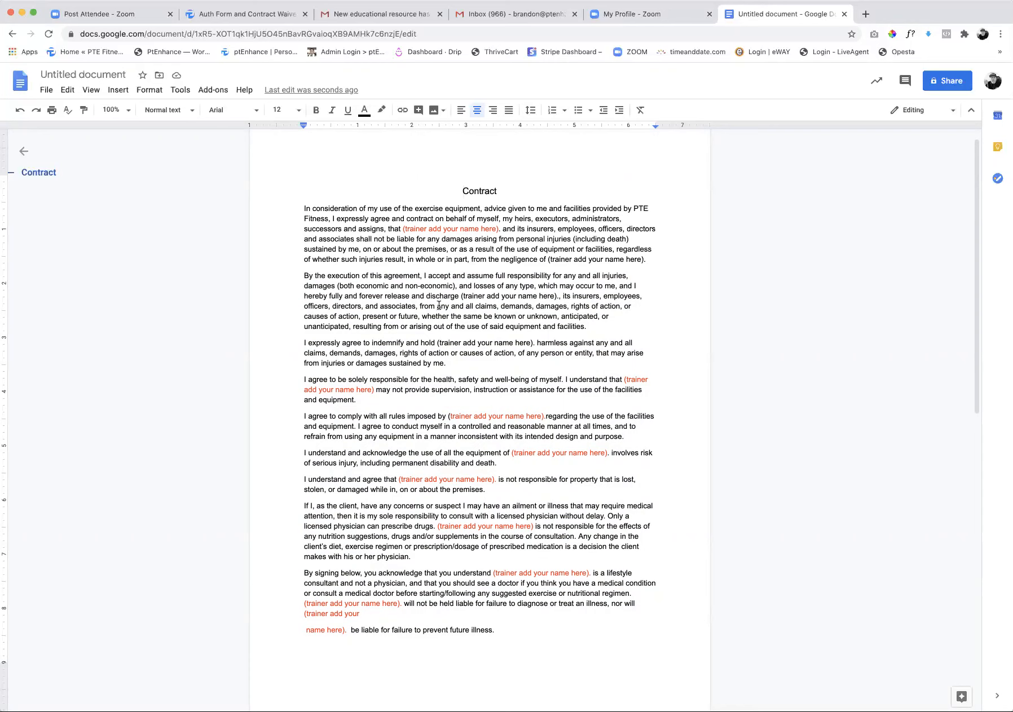
Select all the text in the contract document and copy it
{"action": "scroll", "coordinate": [460, 616], "scroll_direction": "down", "scroll_amount": 4}
{"action": "scroll", "coordinate": [460, 617], "scroll_direction": "down", "scroll_amount": 3}
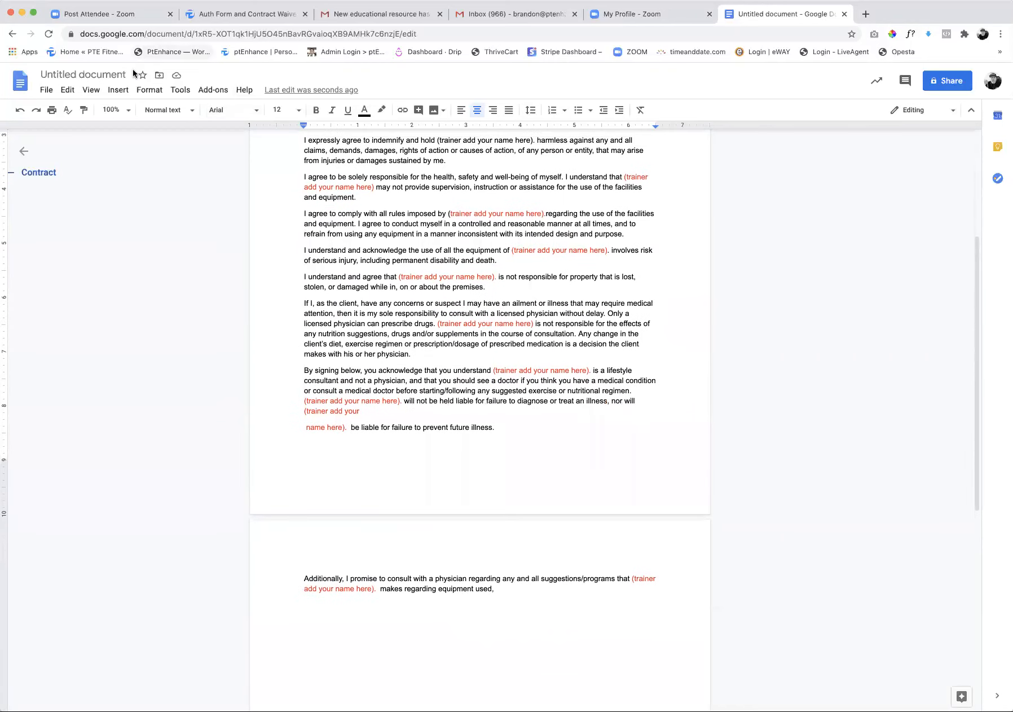
{"action": "left_click", "coordinate": [67, 90]}
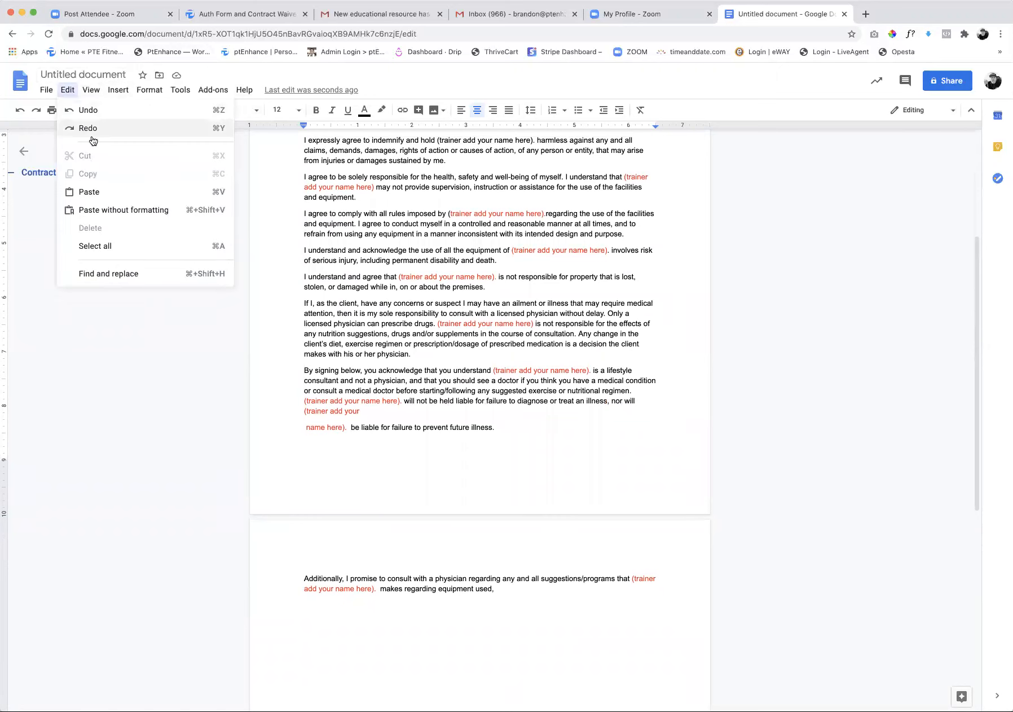
{"action": "left_click", "coordinate": [101, 246]}
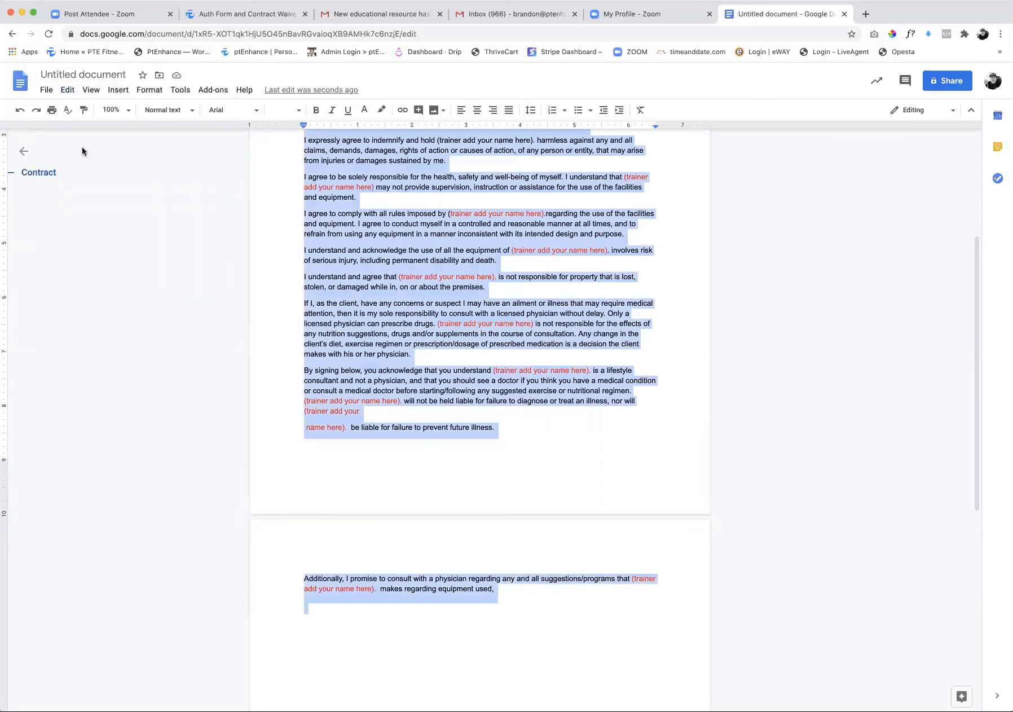
{"action": "left_click", "coordinate": [67, 90]}
{"action": "left_click", "coordinate": [101, 174]}
Switch to the PT Enhance questionnaire and replace its old waiver text with the copied contract
{"action": "left_click", "coordinate": [220, 15]}
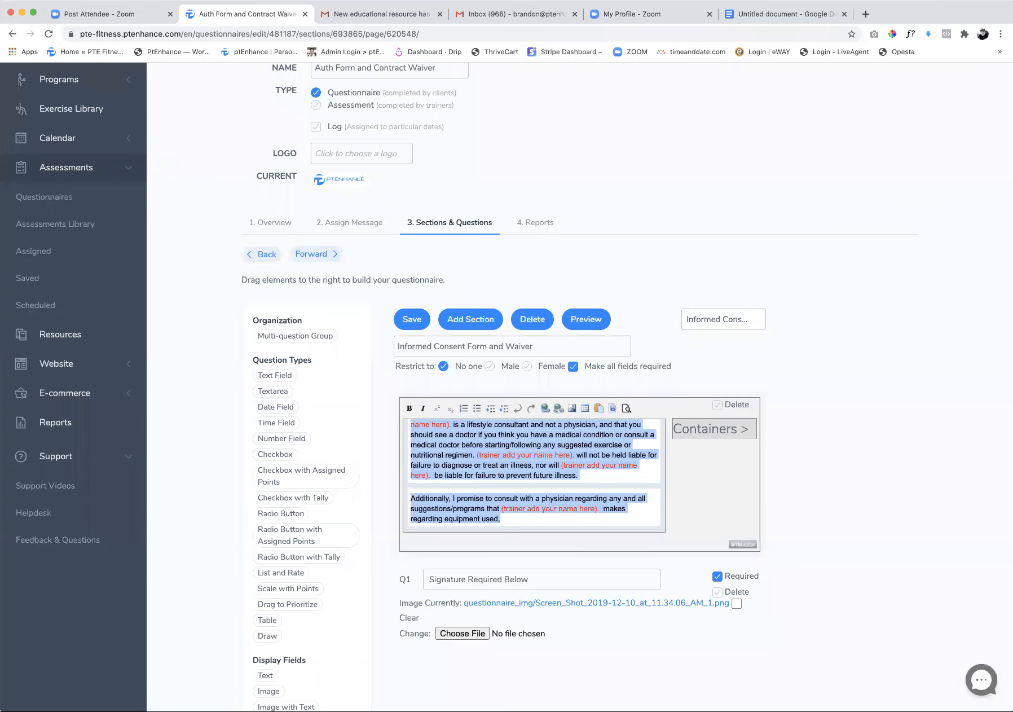
{"action": "key", "text": "BackSpace"}
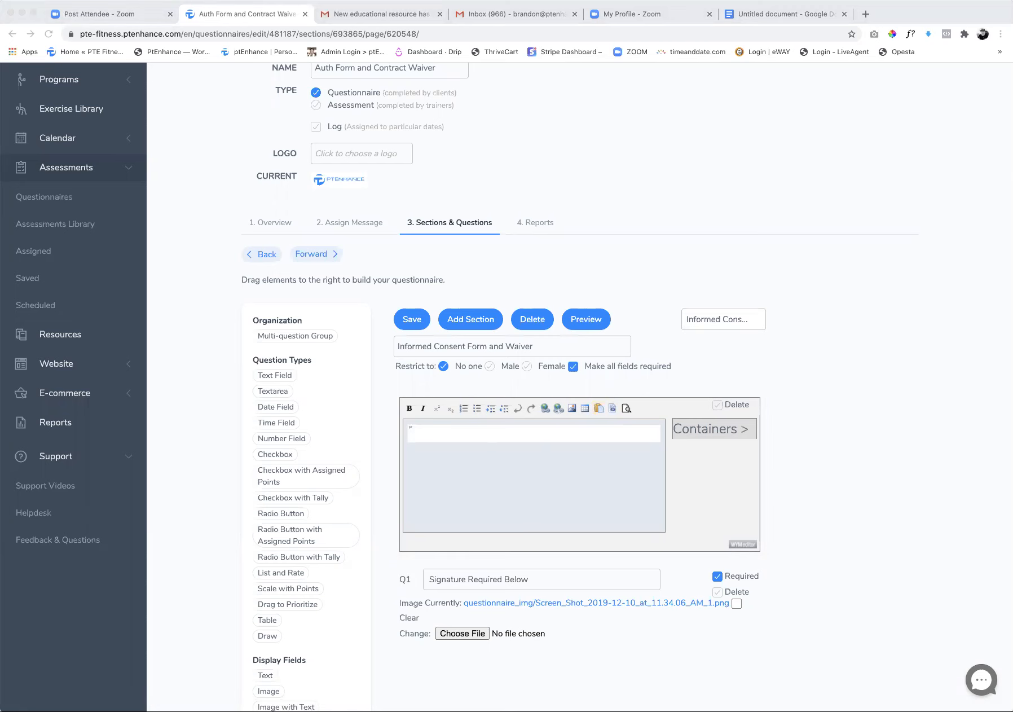
{"action": "key", "text": "super+Tab"}
{"action": "key", "text": "super+v"}
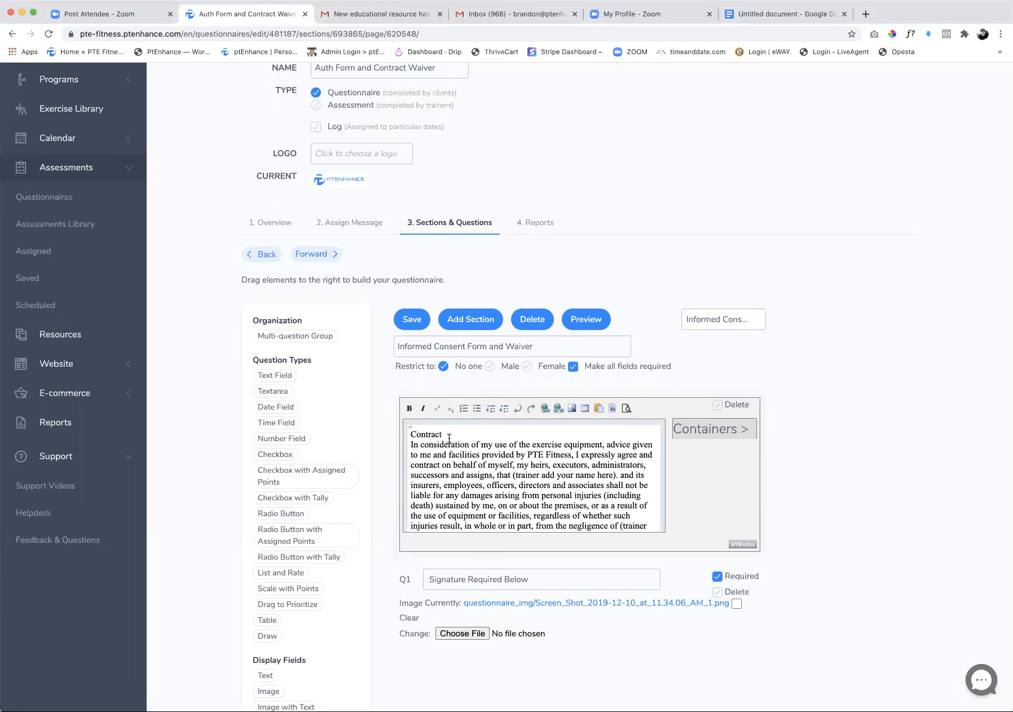
Delete the blank paragraphs after the pasted contract text and save the questionnaire
{"action": "left_click_drag", "start_coordinate": [447, 435], "coordinate": [406, 430]}
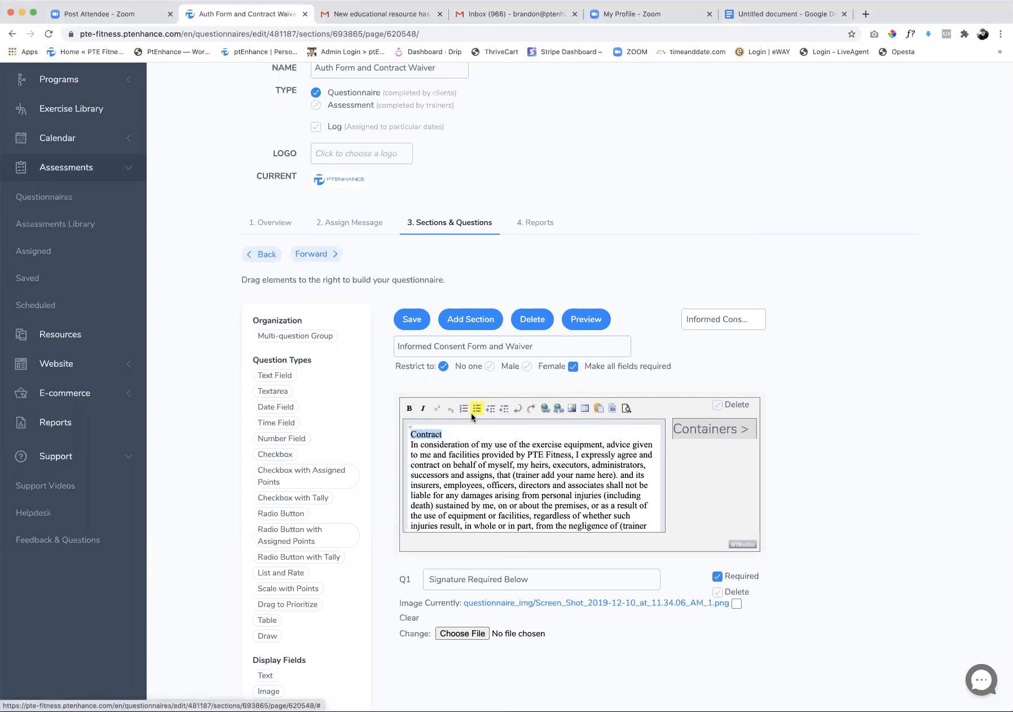
{"action": "left_click", "coordinate": [481, 429]}
{"action": "scroll", "coordinate": [570, 482], "scroll_direction": "down", "scroll_amount": 10}
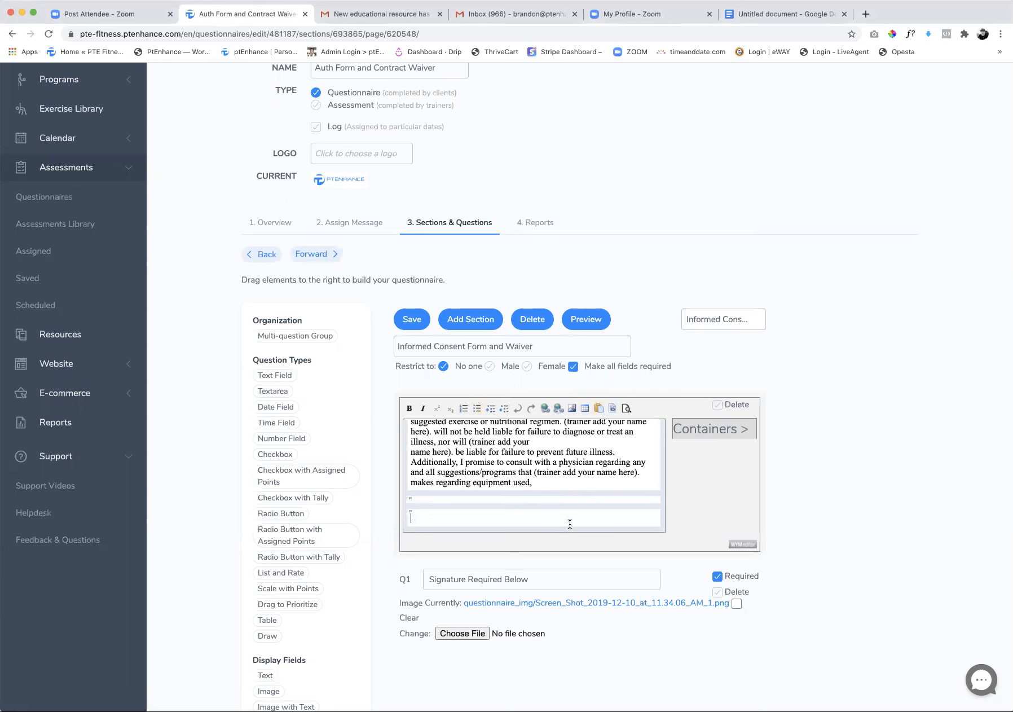
{"action": "key", "text": "BackSpace"}
{"action": "key", "text": "BackSpace"}
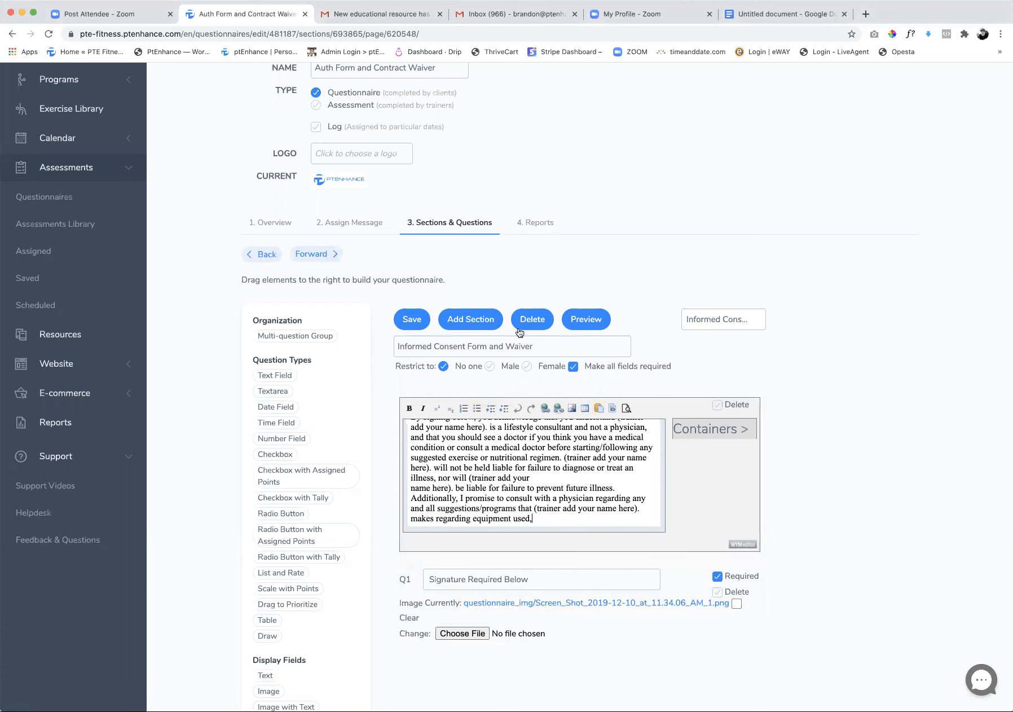
{"action": "left_click", "coordinate": [412, 328]}
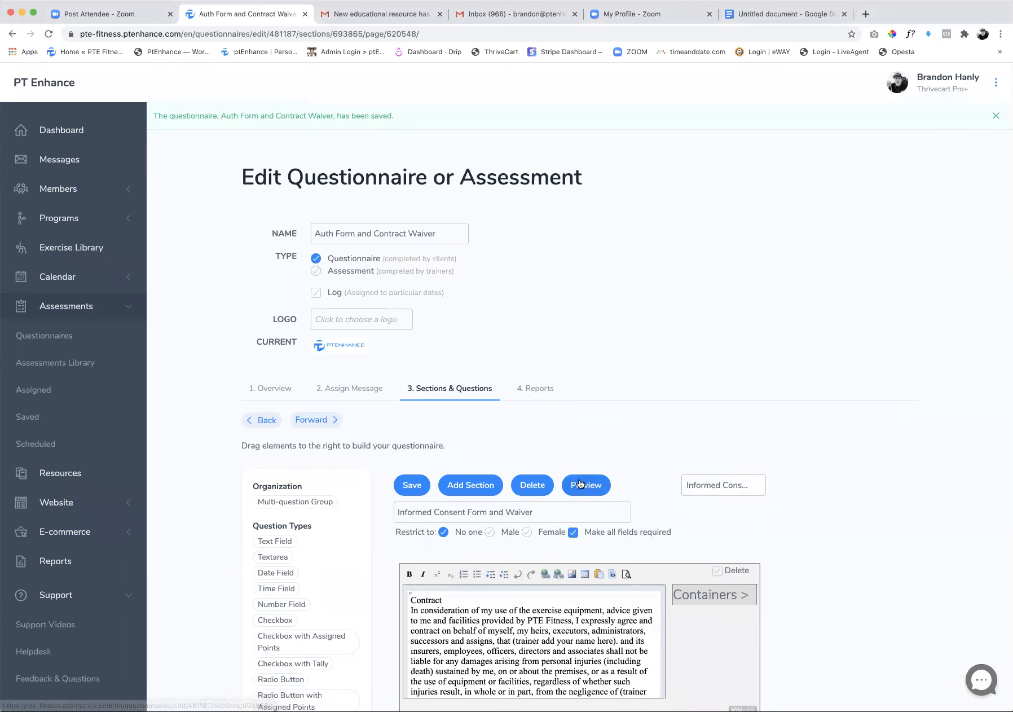
Preview the questionnaire and examine the contract text and signature area, shifting the signature toolbar slightly
{"action": "left_click", "coordinate": [580, 483]}
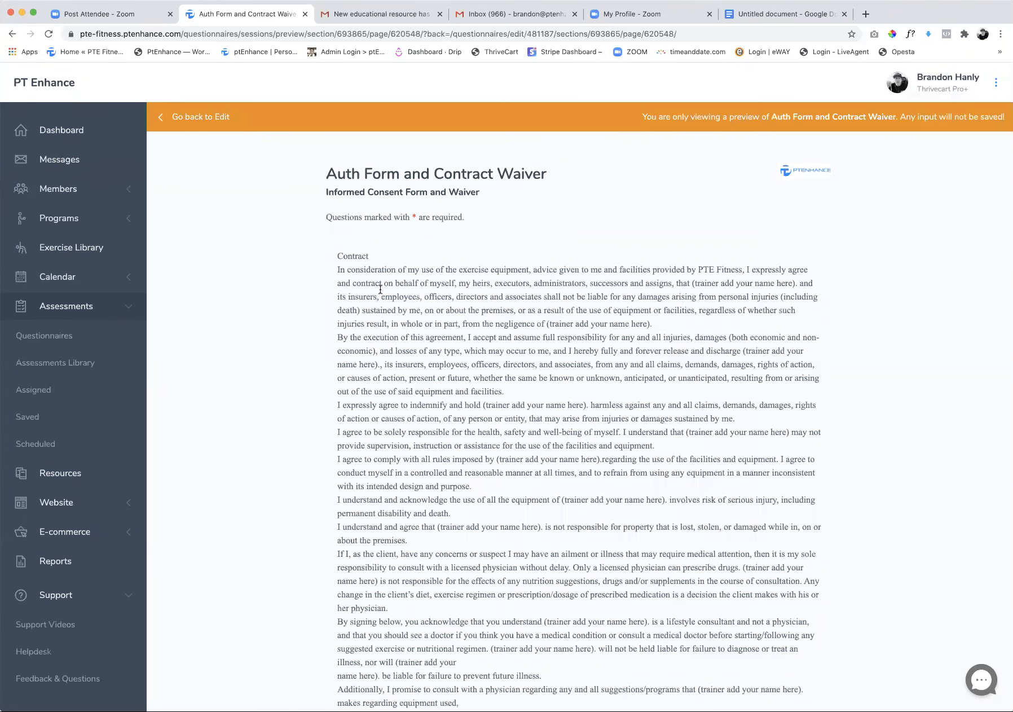
{"action": "scroll", "coordinate": [437, 293], "scroll_direction": "down", "scroll_amount": 1}
{"action": "scroll", "coordinate": [442, 297], "scroll_direction": "down", "scroll_amount": 6}
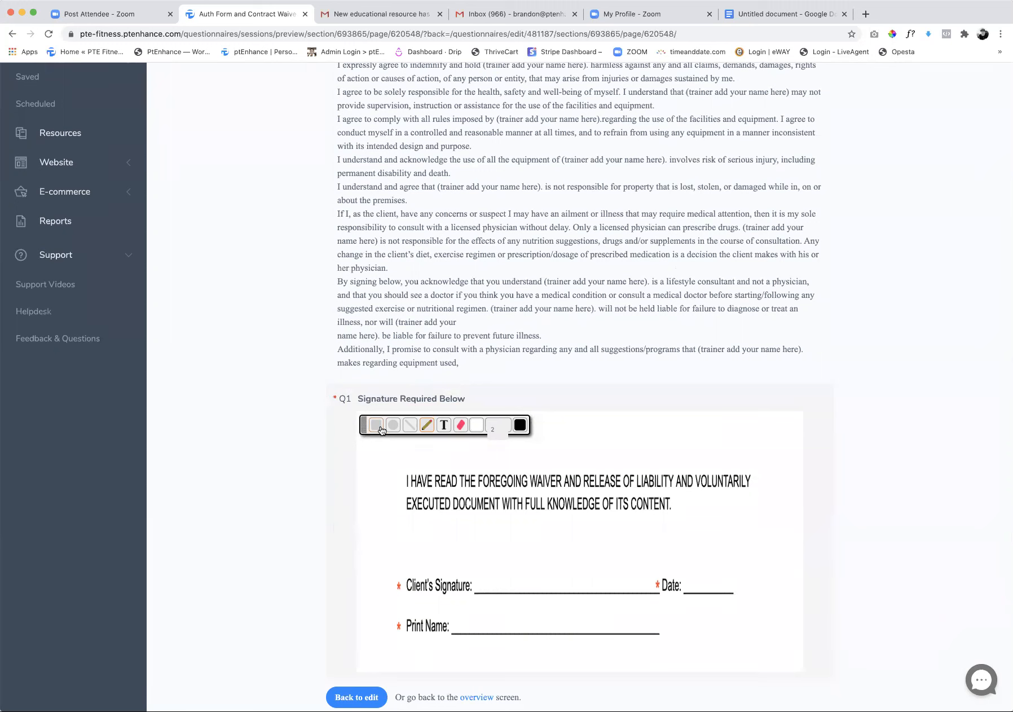
{"action": "left_click_drag", "start_coordinate": [364, 424], "coordinate": [375, 422]}
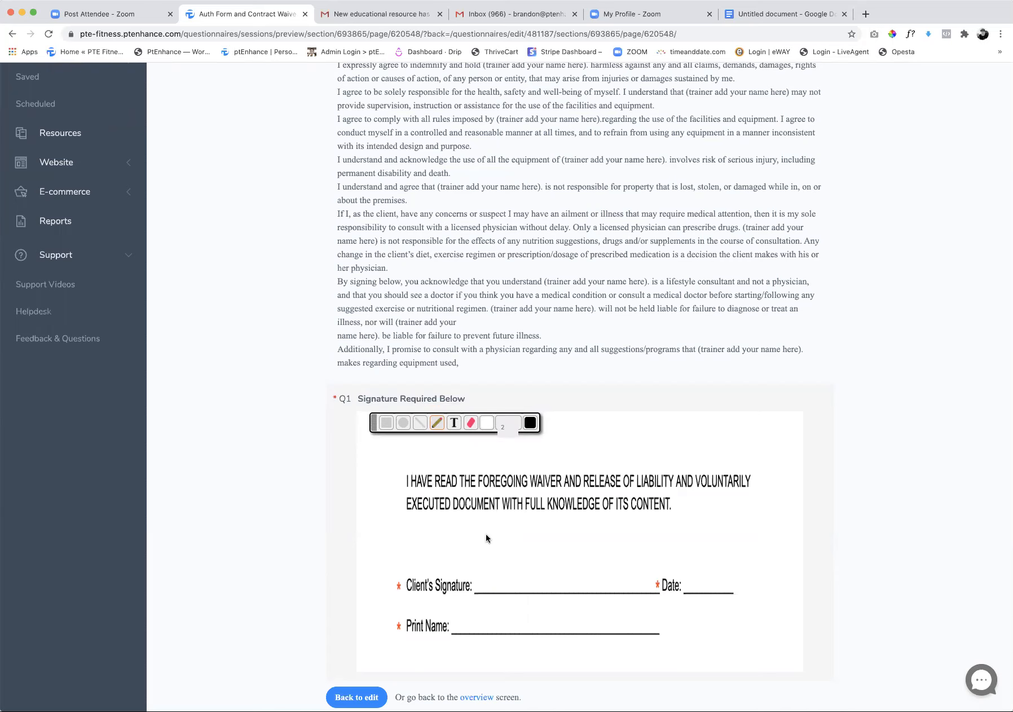
{"action": "scroll", "coordinate": [482, 535], "scroll_direction": "down", "scroll_amount": 1}
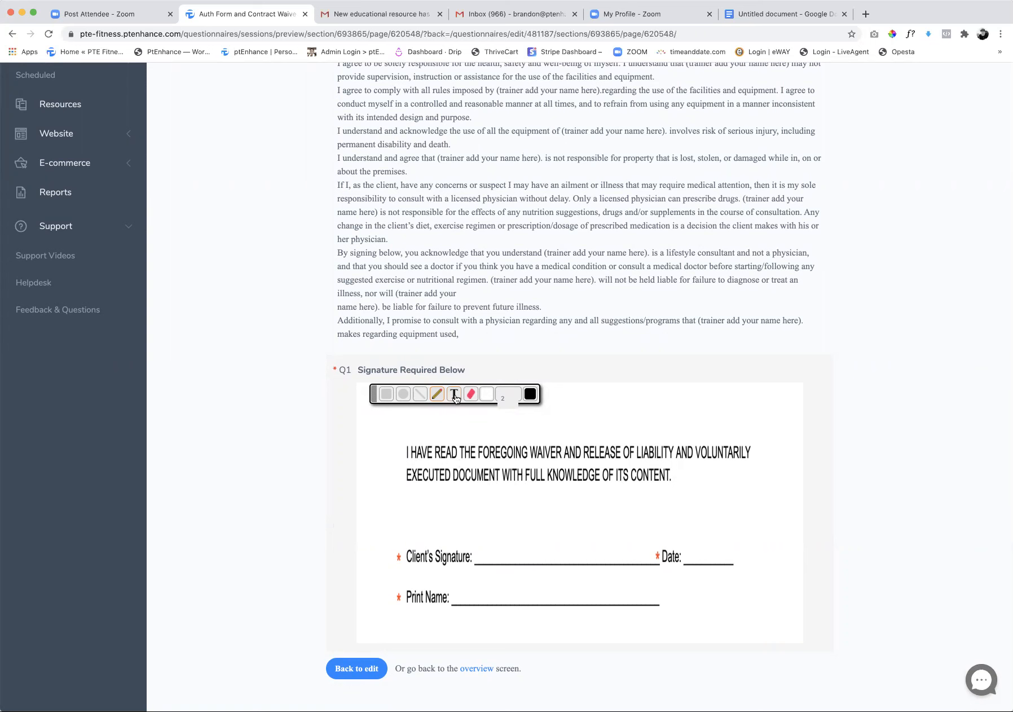
Draw a freehand signature on the waiver's client signature line and add 6/21/2020 as text on the date line
{"action": "mouse_move", "coordinate": [484, 542]}
{"action": "left_mouse_down"}
{"action": "mouse_move", "coordinate": [489, 527]}
{"action": "mouse_move", "coordinate": [616, 554]}
{"action": "mouse_move", "coordinate": [609, 560]}
{"action": "left_mouse_up"}
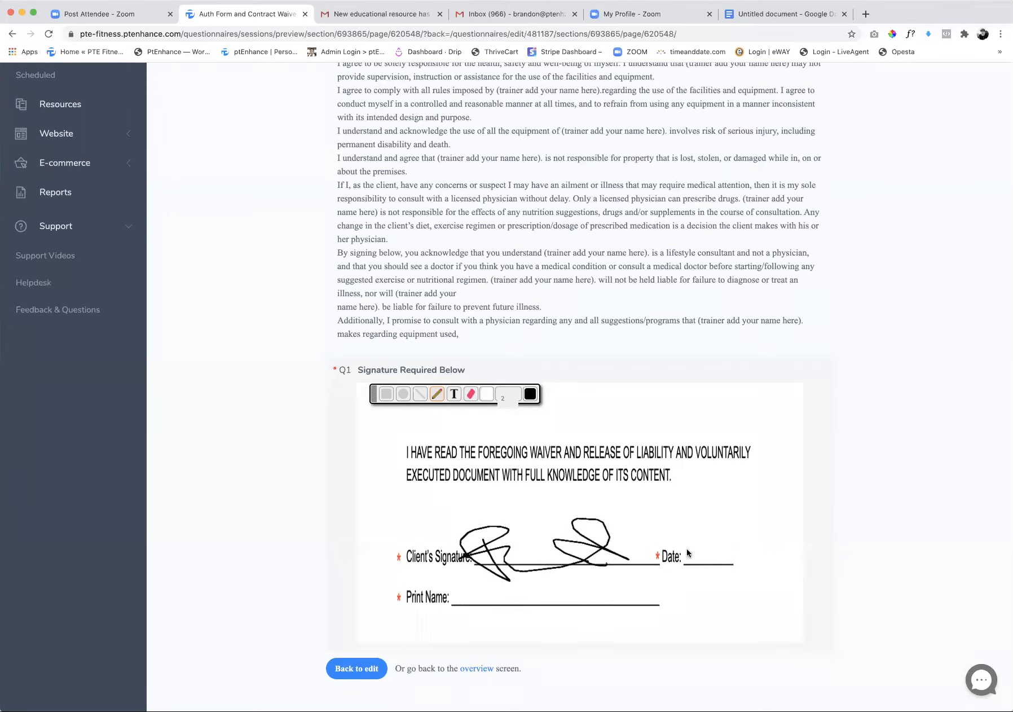
{"action": "left_click", "coordinate": [454, 394]}
{"action": "left_click", "coordinate": [706, 551]}
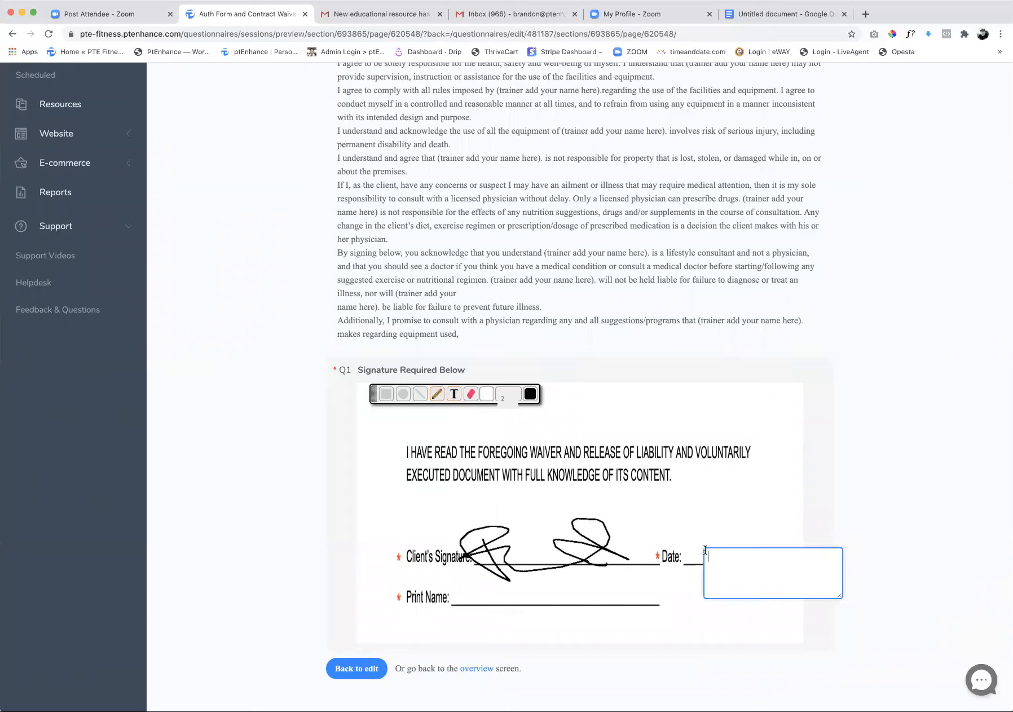
{"action": "left_click", "coordinate": [685, 542]}
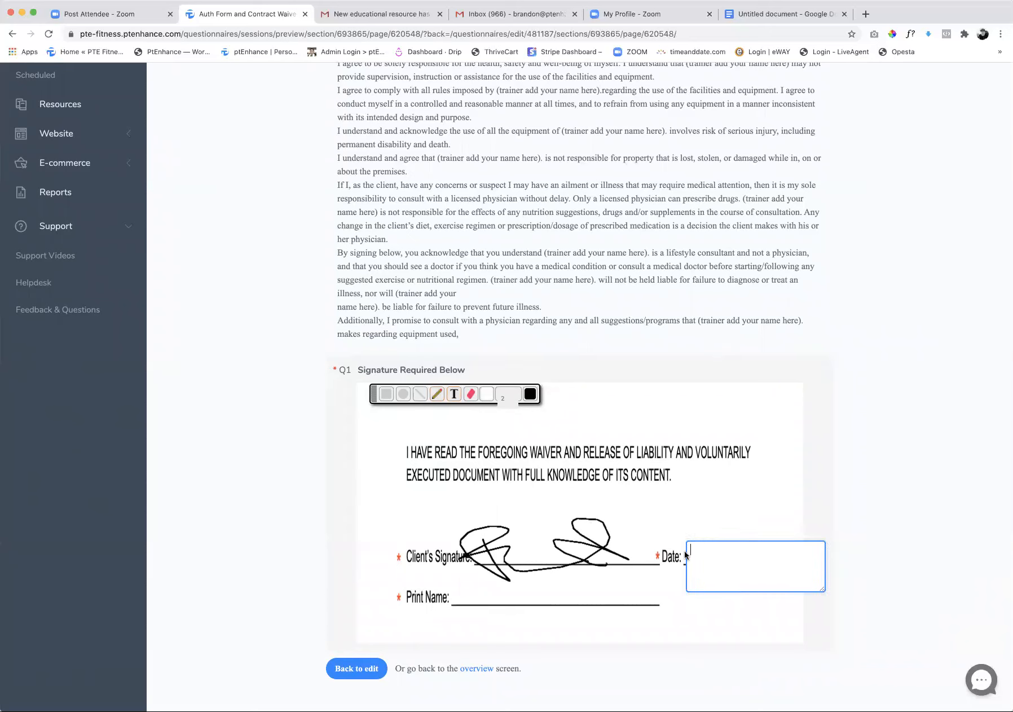
{"action": "type", "text": "6/21/2020"}
Add the client's full name as text on the waiver's Print Name line
{"action": "left_click", "coordinate": [454, 395]}
{"action": "left_click", "coordinate": [467, 596]}
{"action": "left_click", "coordinate": [454, 395]}
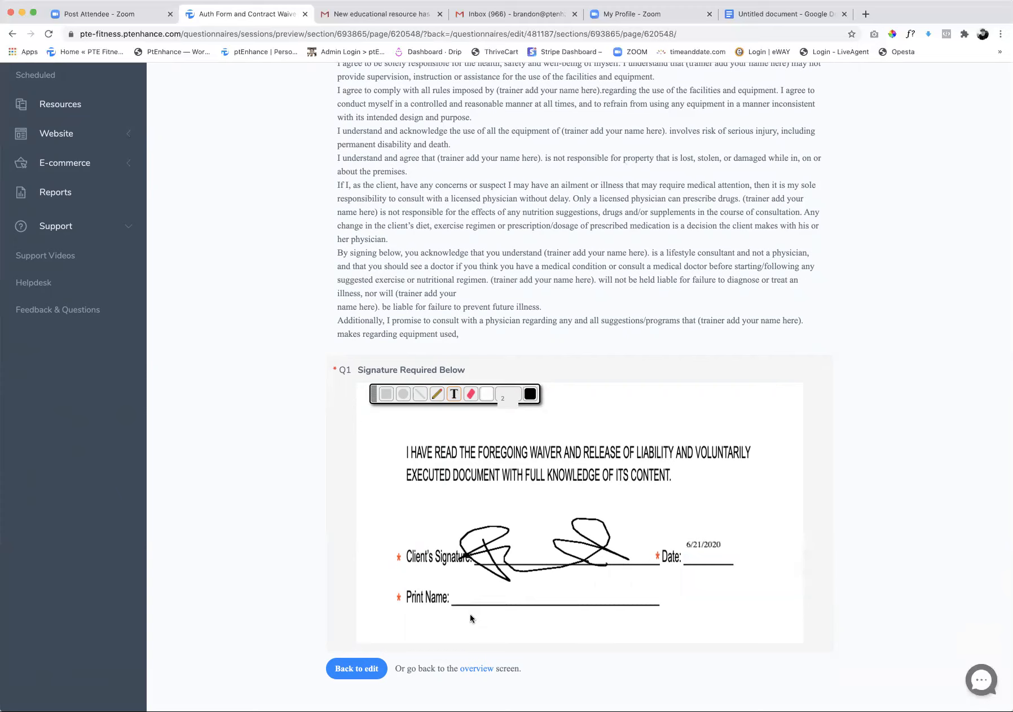
{"action": "left_click", "coordinate": [461, 594]}
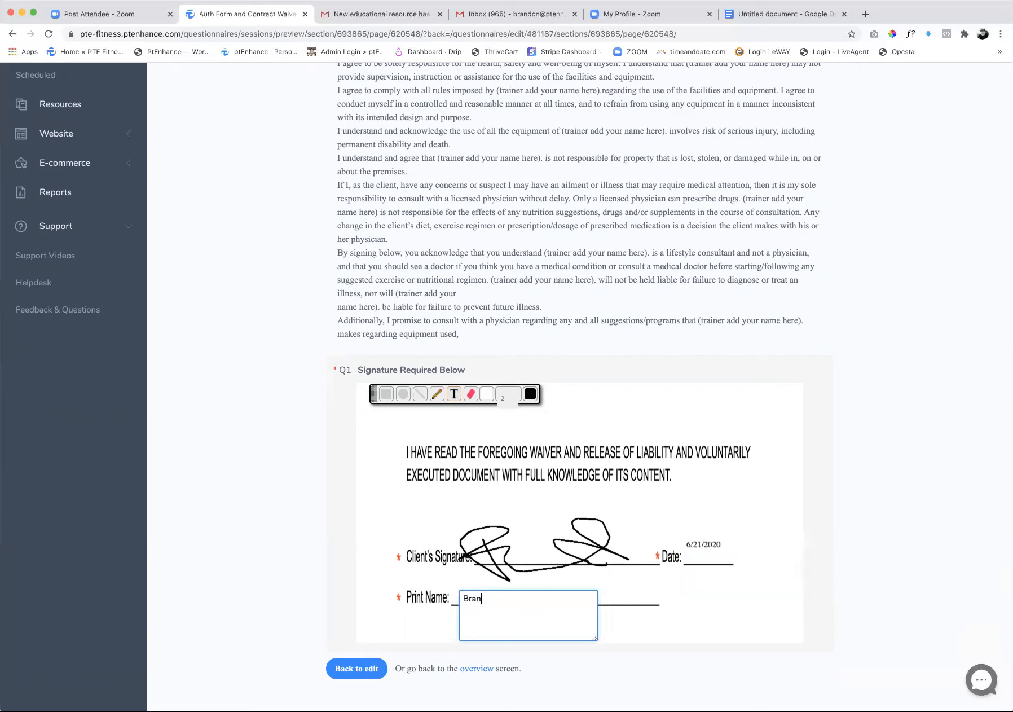
{"action": "left_click", "coordinate": [622, 624]}
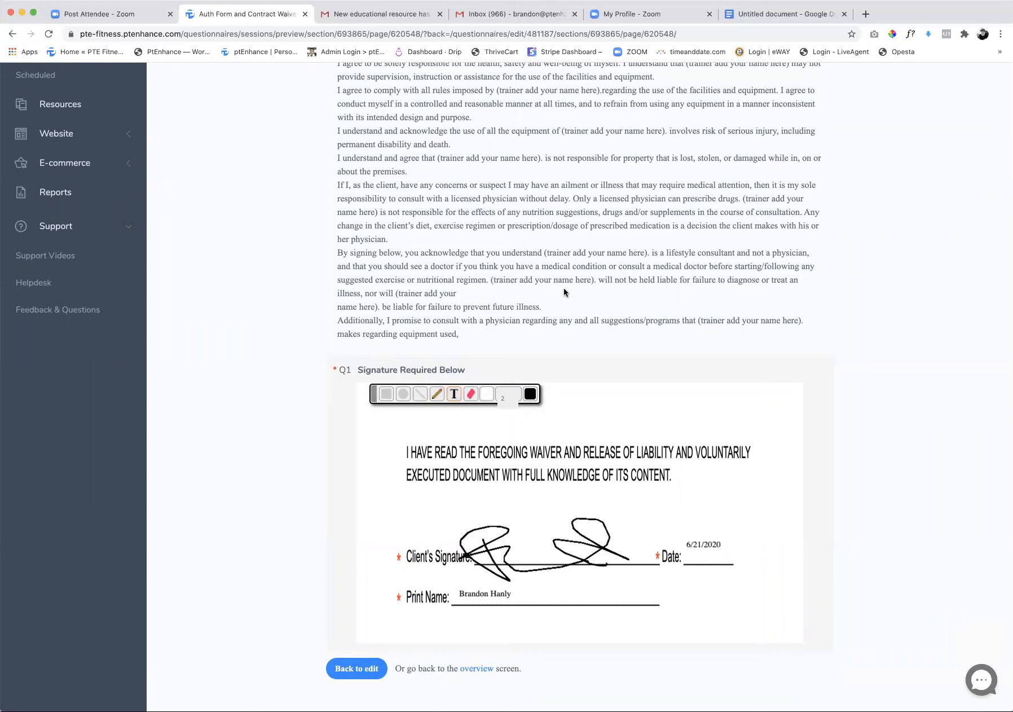
Return from the preview to editing the Auth Form and Contract Waiver questionnaire and save it
{"action": "scroll", "coordinate": [564, 292], "scroll_direction": "up", "scroll_amount": 10}
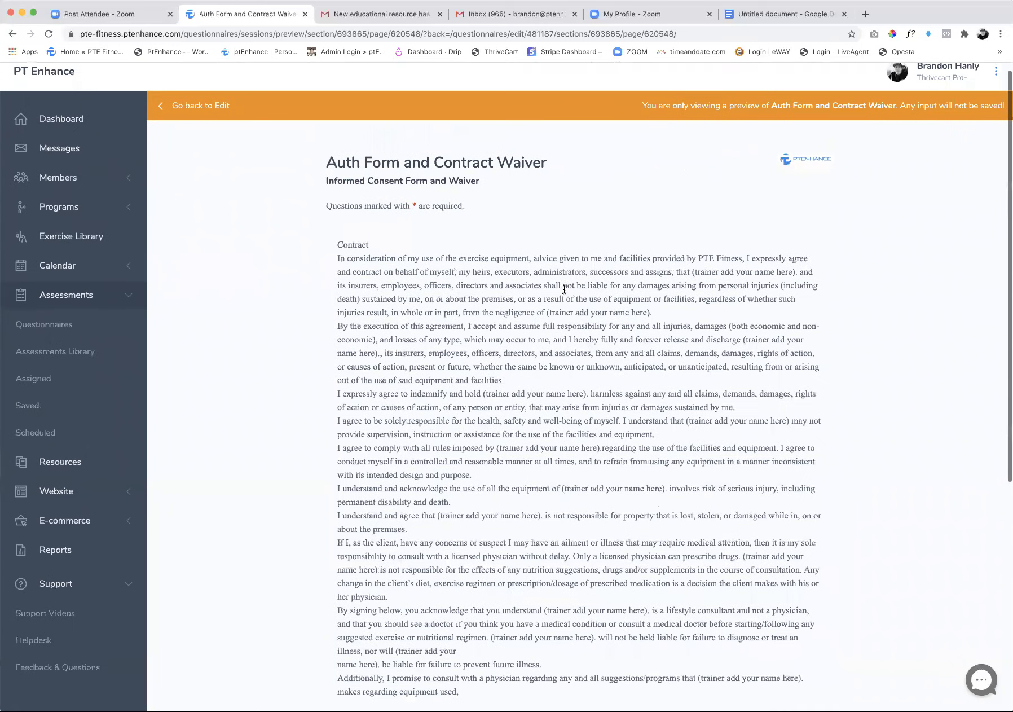
{"action": "left_click", "coordinate": [200, 109]}
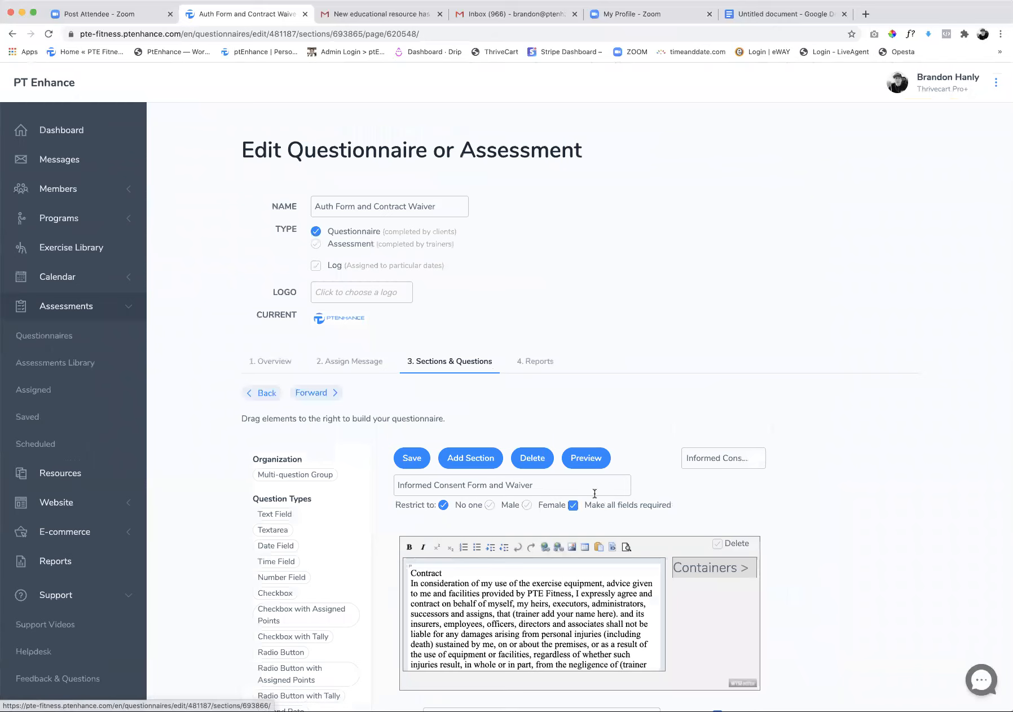
{"action": "scroll", "coordinate": [595, 493], "scroll_direction": "down", "scroll_amount": 6}
{"action": "scroll", "coordinate": [815, 498], "scroll_direction": "down", "scroll_amount": 3}
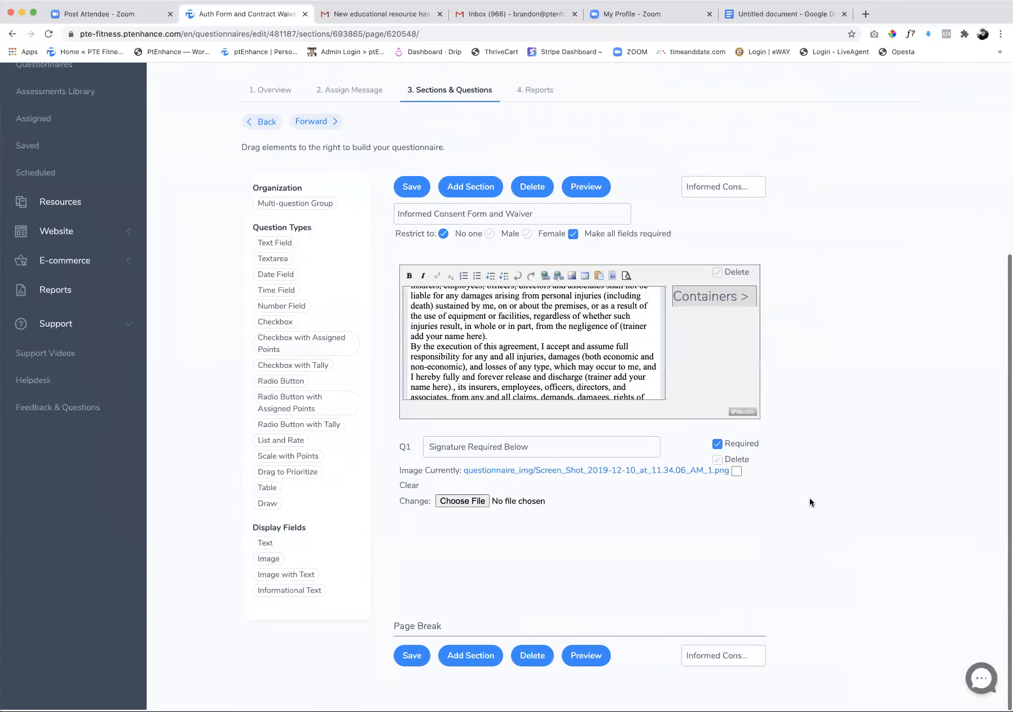
{"action": "left_click", "coordinate": [412, 655]}
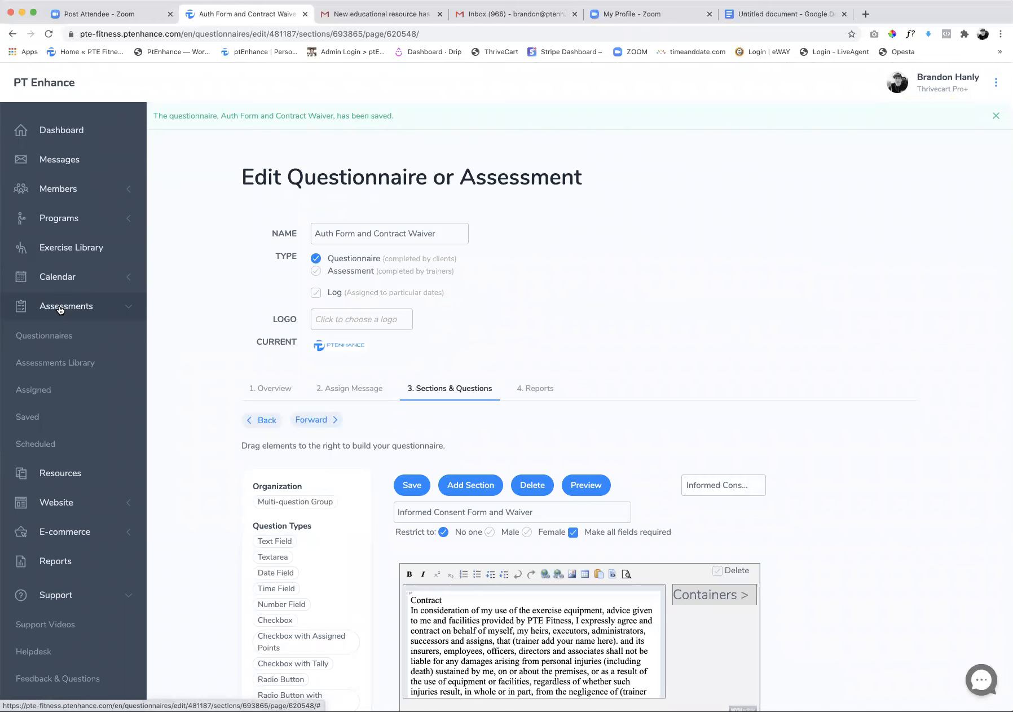
Publish the saved Auth Form and Contract Waiver questionnaire to the Consent Forms folder
{"action": "left_click", "coordinate": [61, 336]}
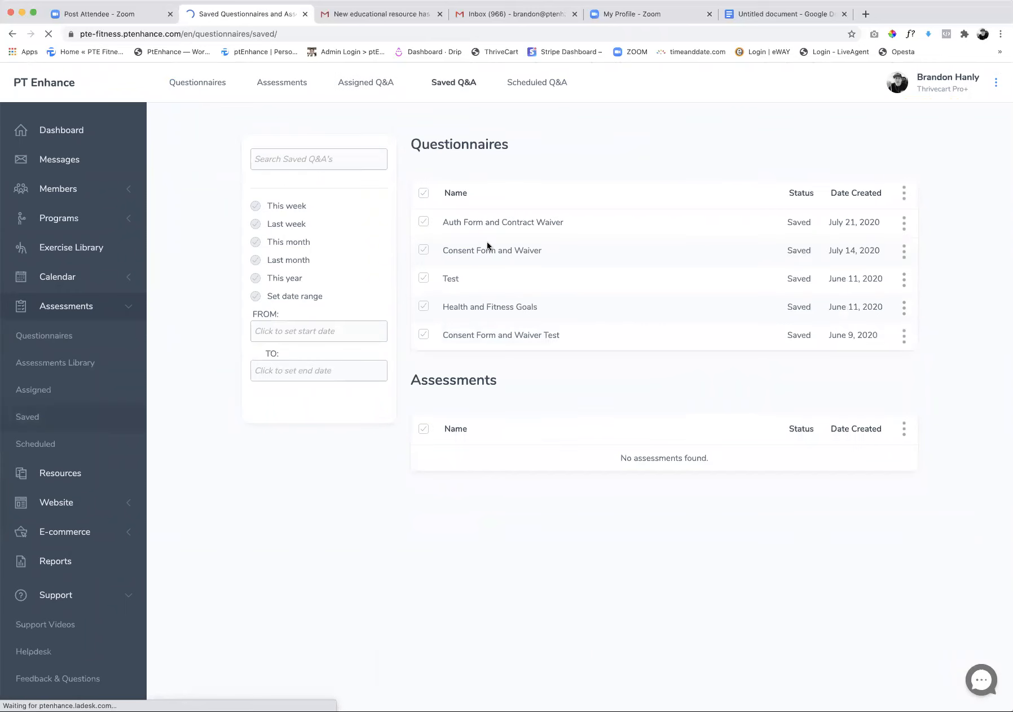
{"action": "left_click", "coordinate": [905, 225]}
{"action": "left_click", "coordinate": [843, 298]}
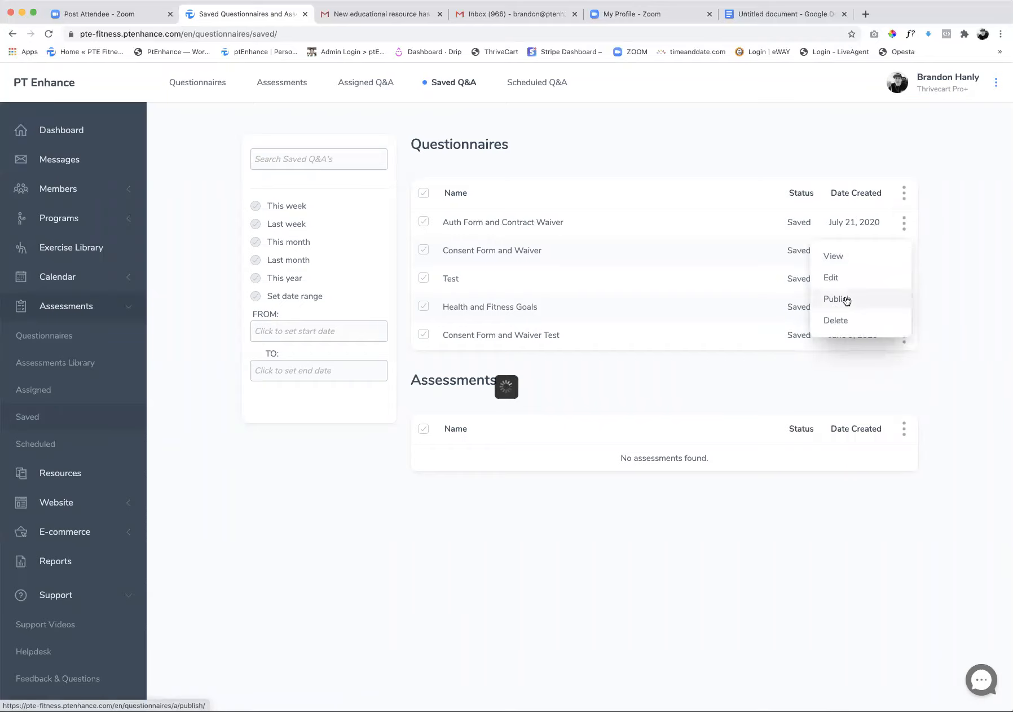
{"action": "left_click", "coordinate": [541, 410]}
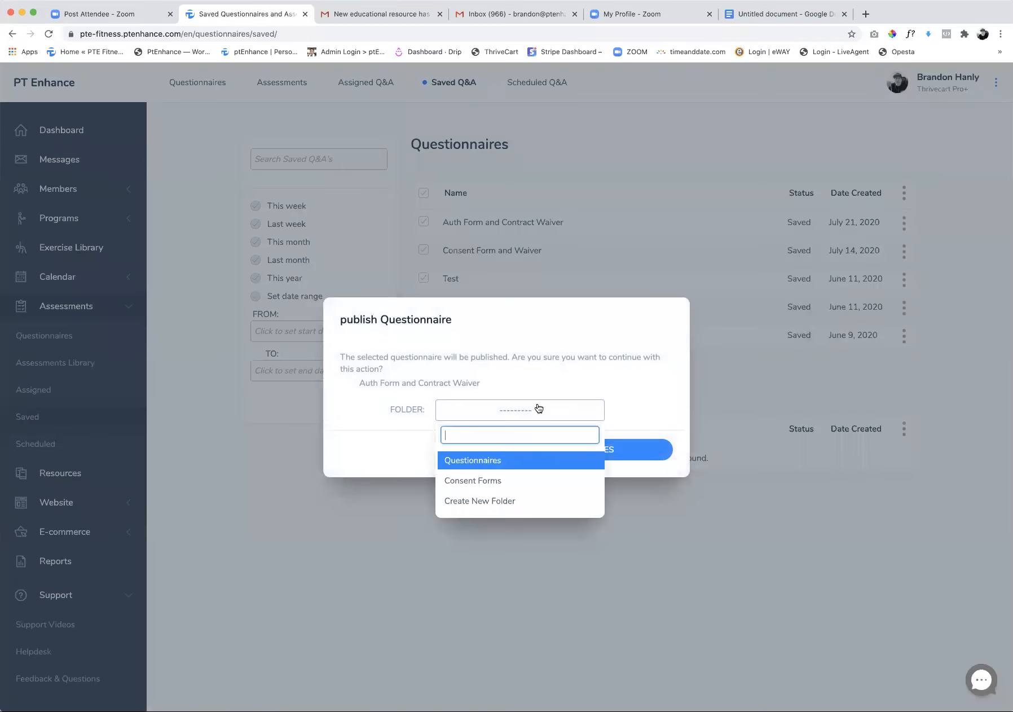
{"action": "left_click", "coordinate": [482, 481]}
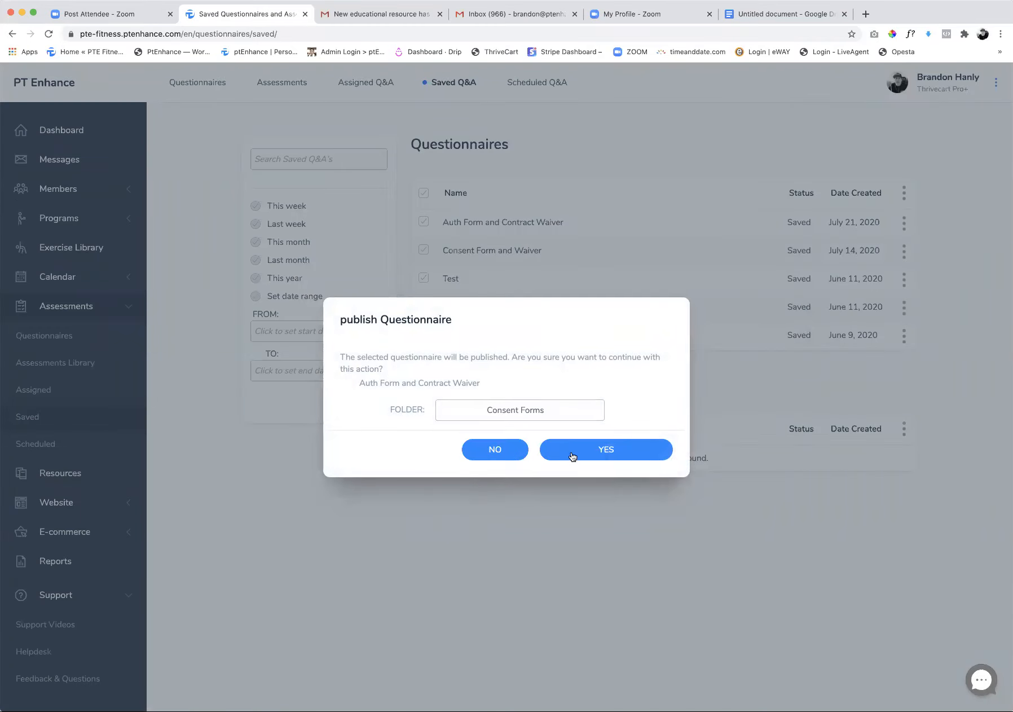
{"action": "left_click", "coordinate": [599, 453]}
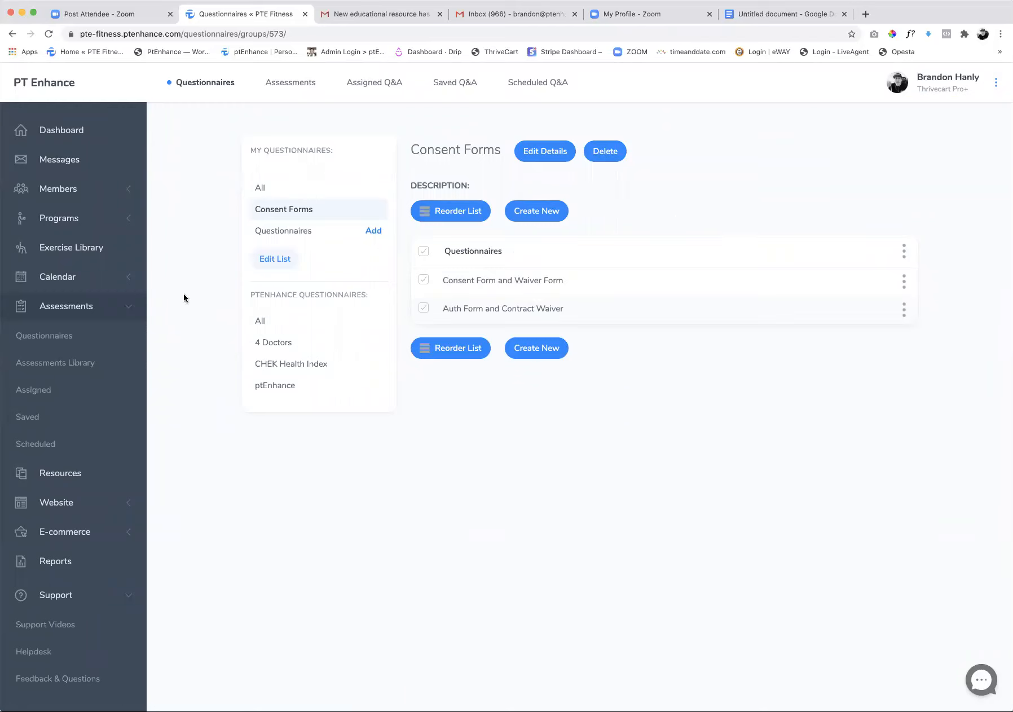
Start assigning Auth Form and Contract Waiver from the Consent Forms folder, select one client, and dismiss the assignment
{"action": "left_click", "coordinate": [56, 336]}
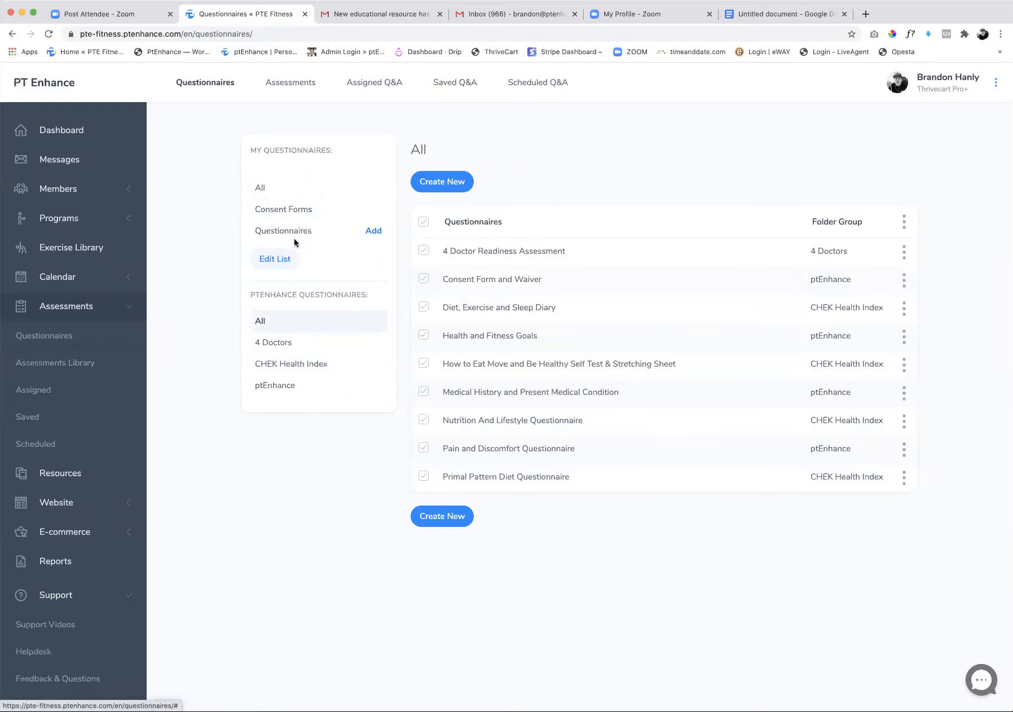
{"action": "left_click", "coordinate": [276, 213]}
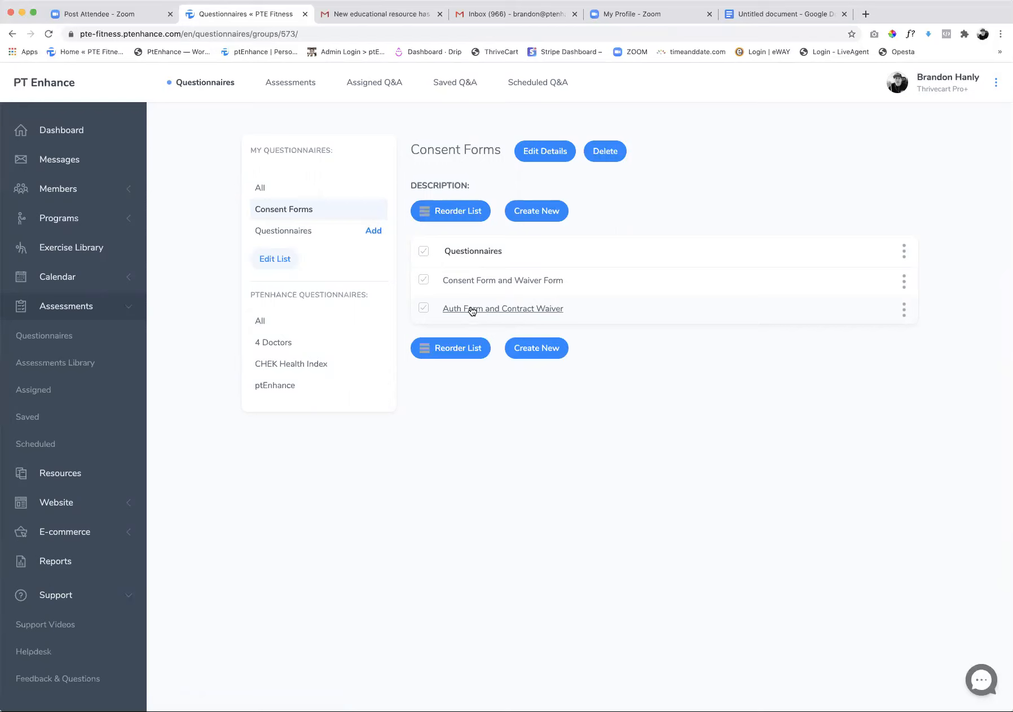
{"action": "left_click", "coordinate": [904, 309]}
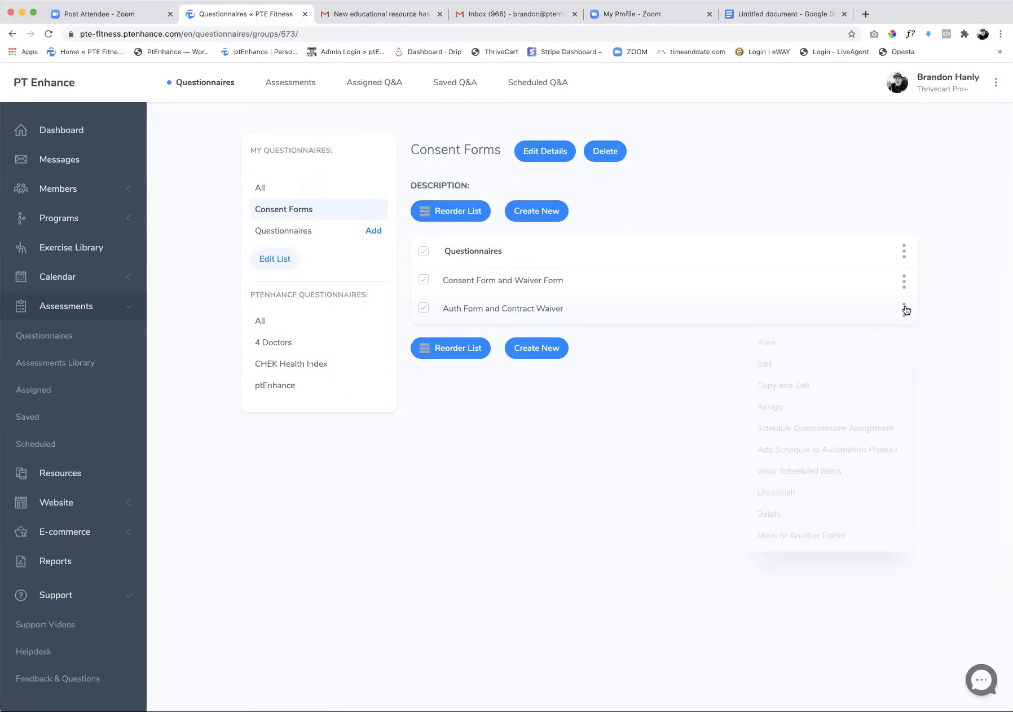
{"action": "left_click", "coordinate": [791, 400]}
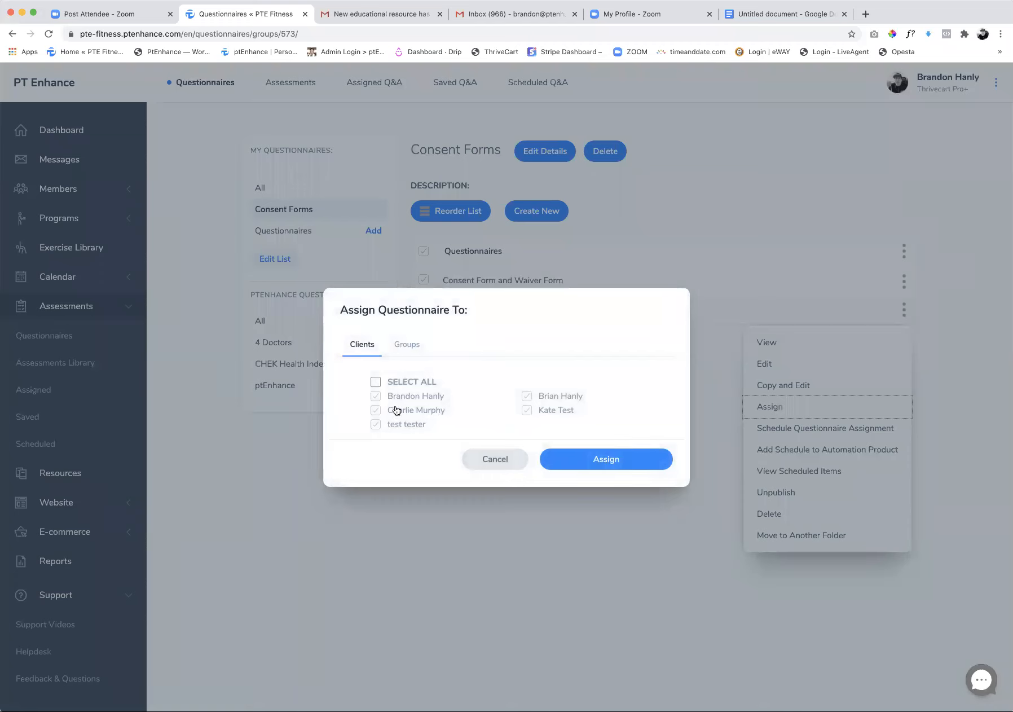
{"action": "left_click", "coordinate": [376, 410]}
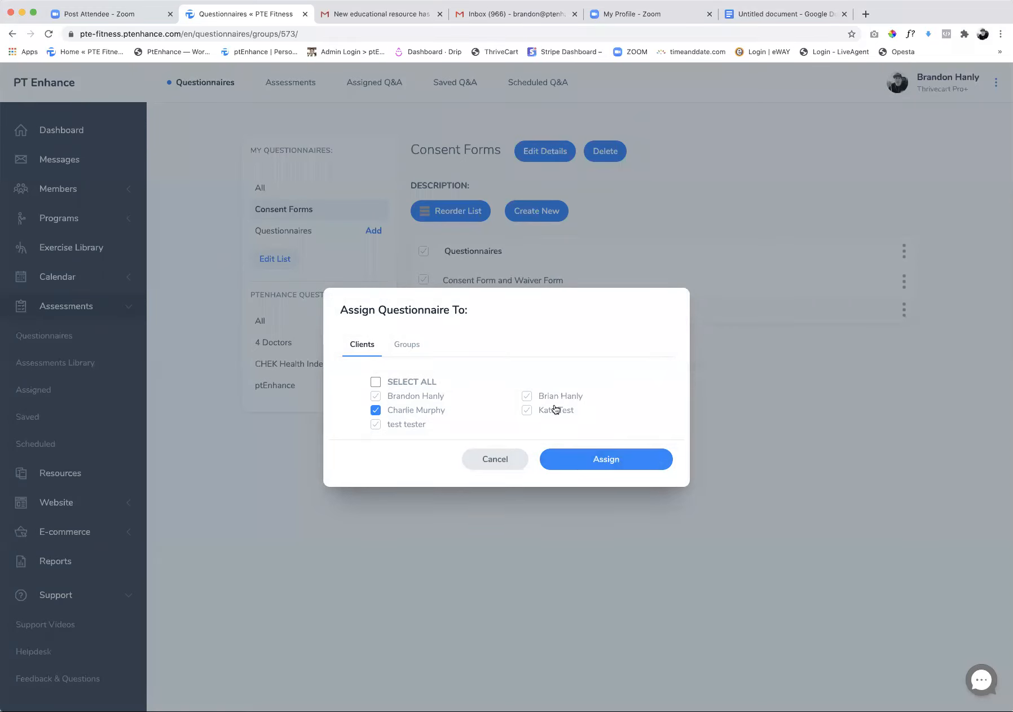
{"action": "left_click", "coordinate": [743, 465]}
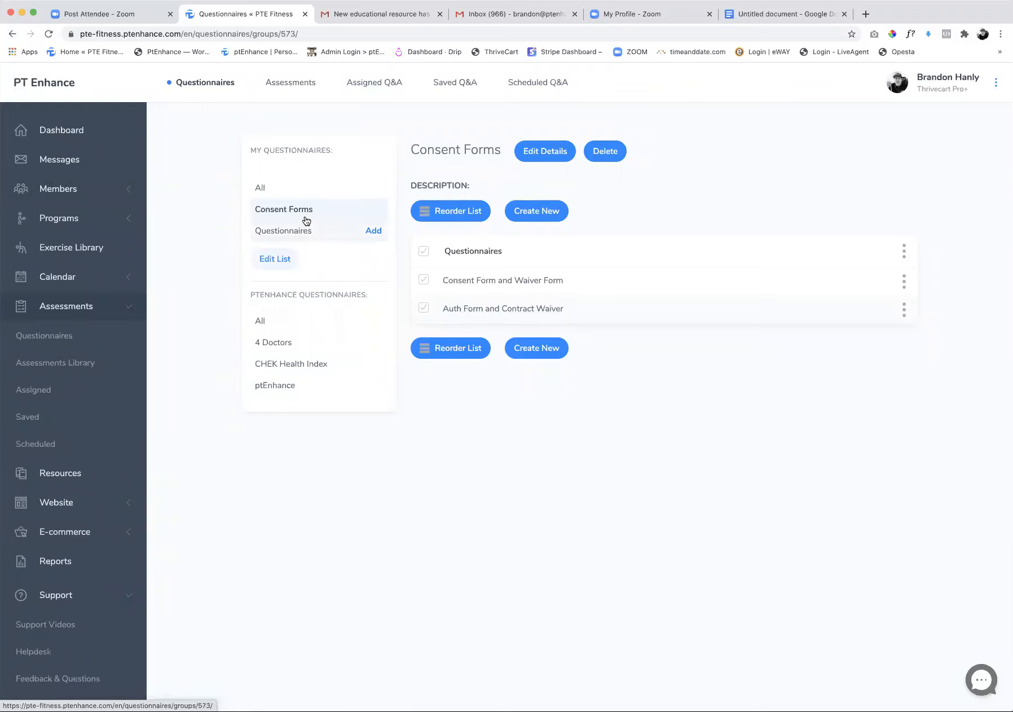
View the dashboard and the service packages, and open the $333 monthly Online Coaching 3 Month Package on the storefront
{"action": "left_click", "coordinate": [66, 131]}
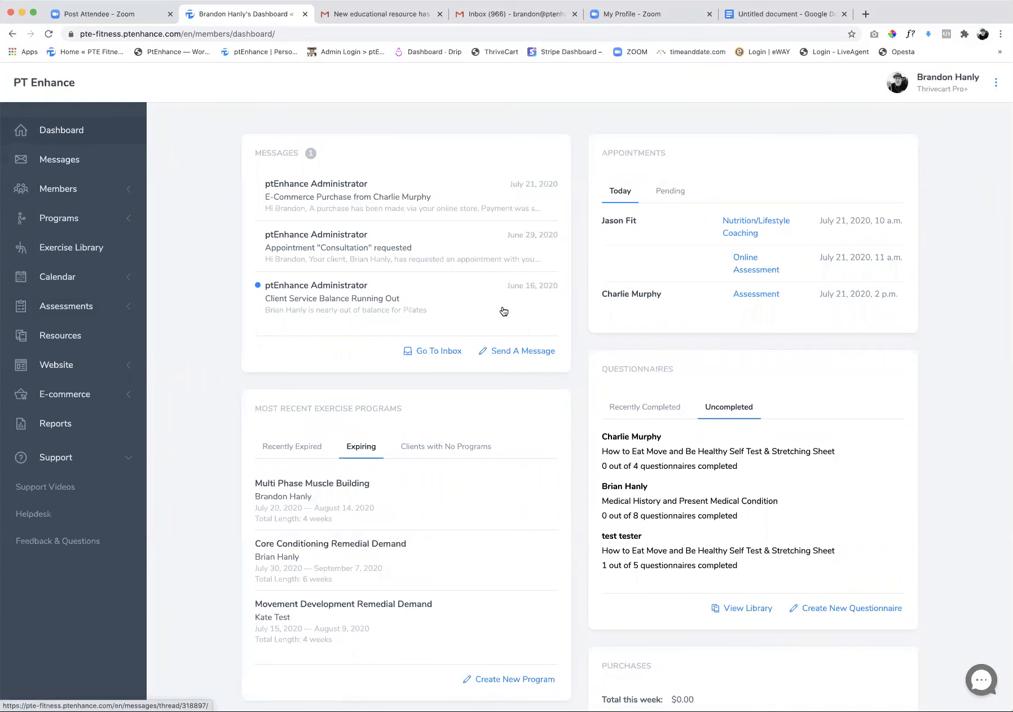
{"action": "left_click", "coordinate": [73, 395]}
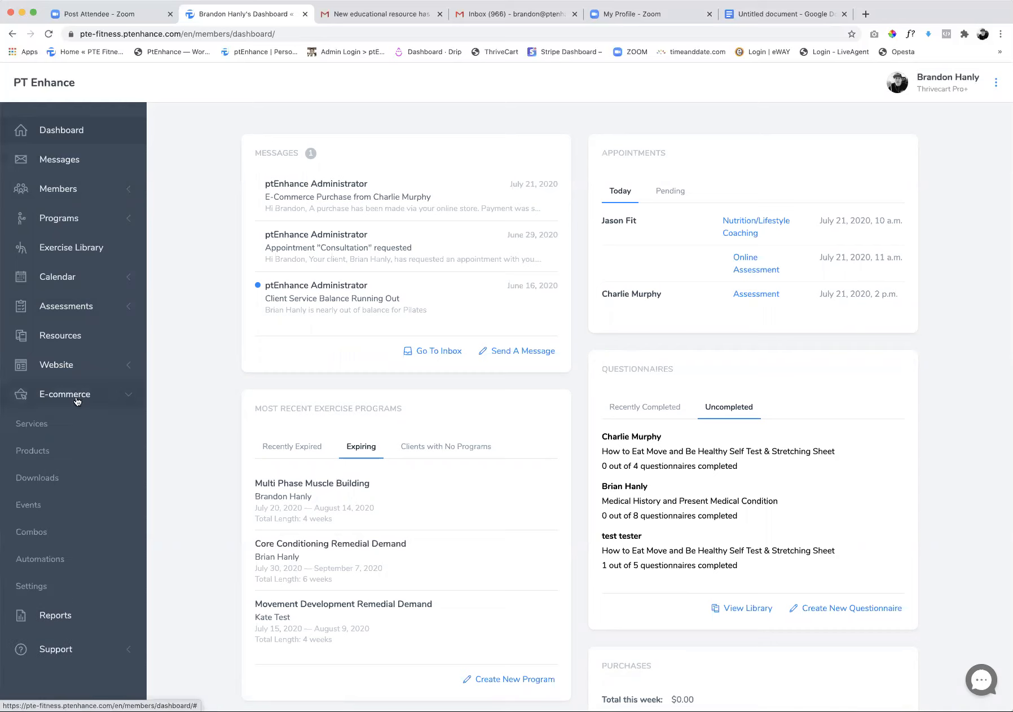
{"action": "left_click", "coordinate": [39, 426]}
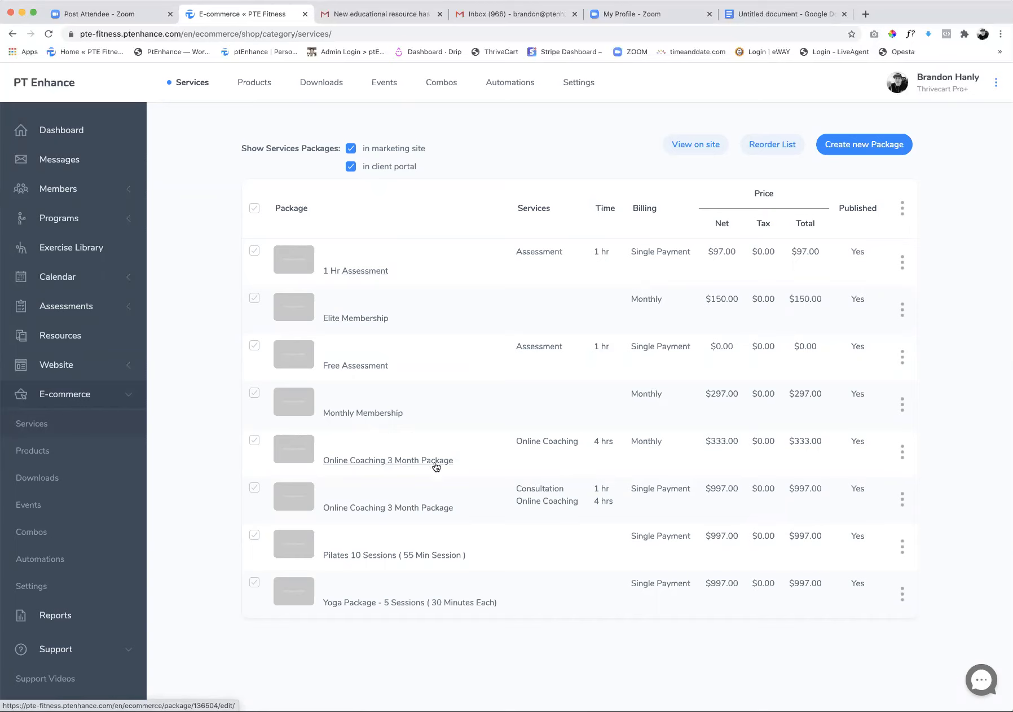
{"action": "left_click", "coordinate": [694, 148]}
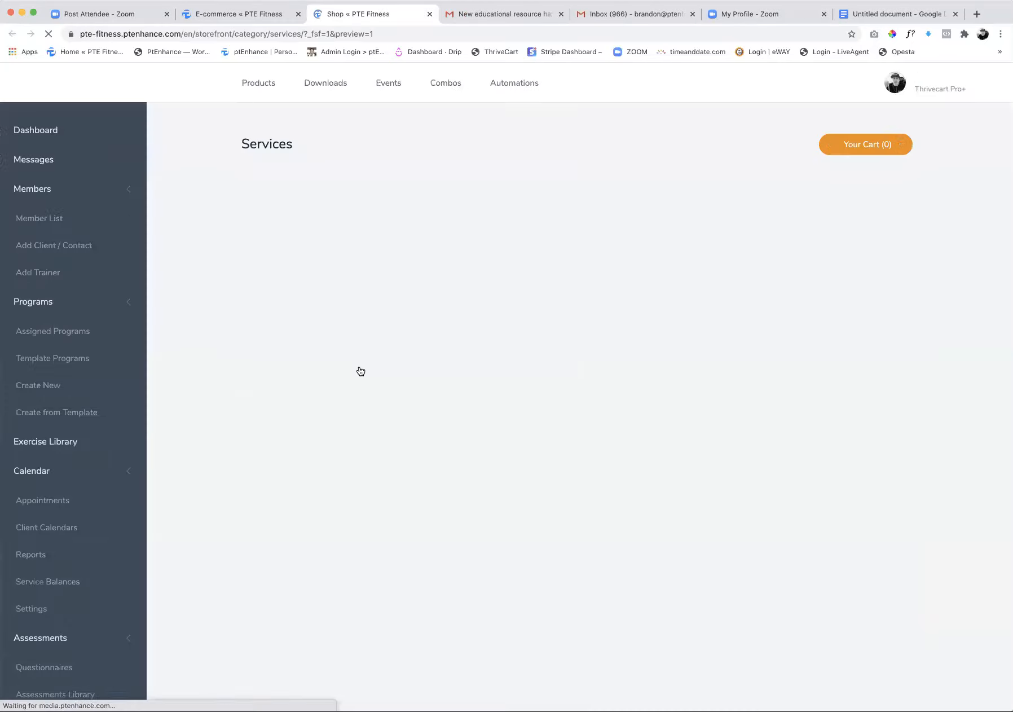
{"action": "left_click", "coordinate": [305, 502]}
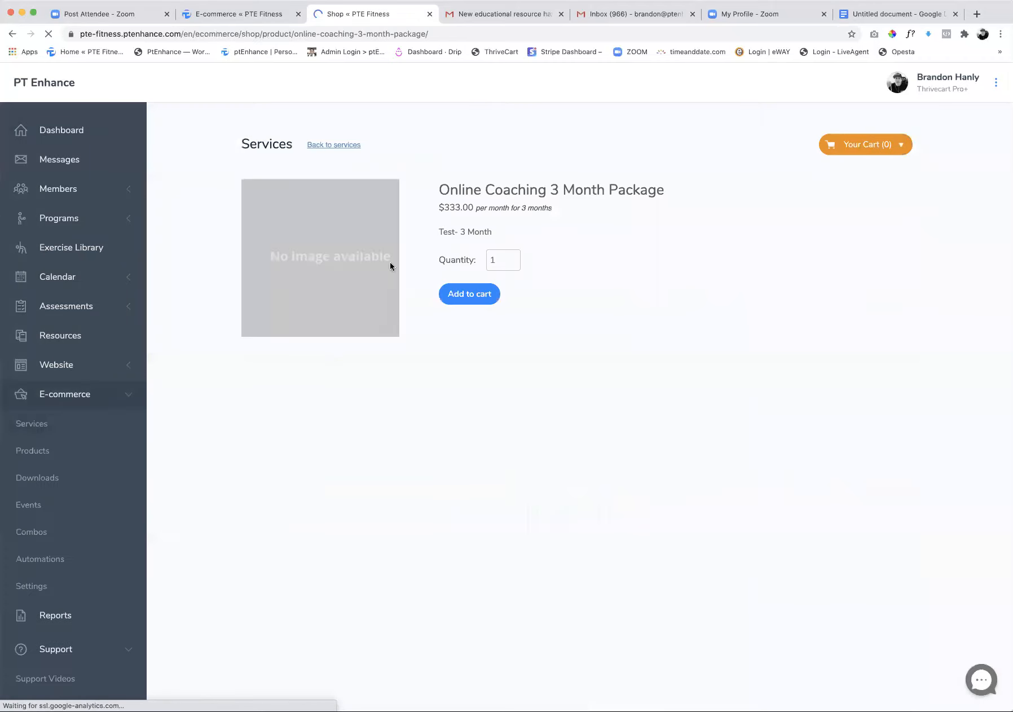
Select the web address of the Online Coaching package page and return to the storefront's service list
{"action": "left_click", "coordinate": [291, 35]}
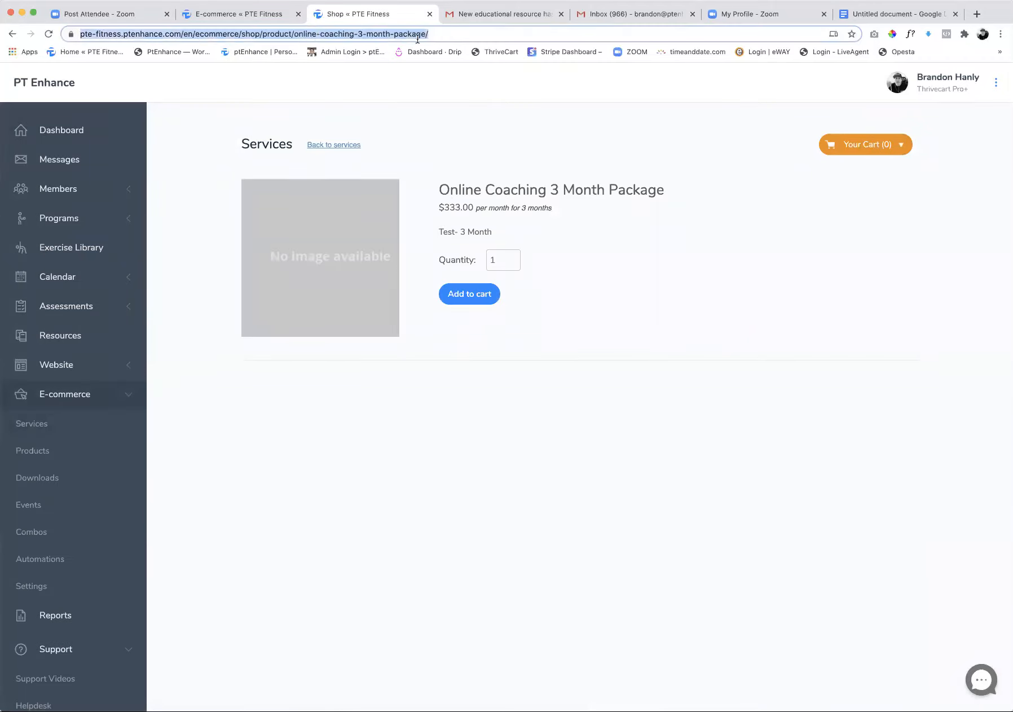
{"action": "left_click", "coordinate": [459, 36]}
{"action": "triple_click", "coordinate": [478, 34]}
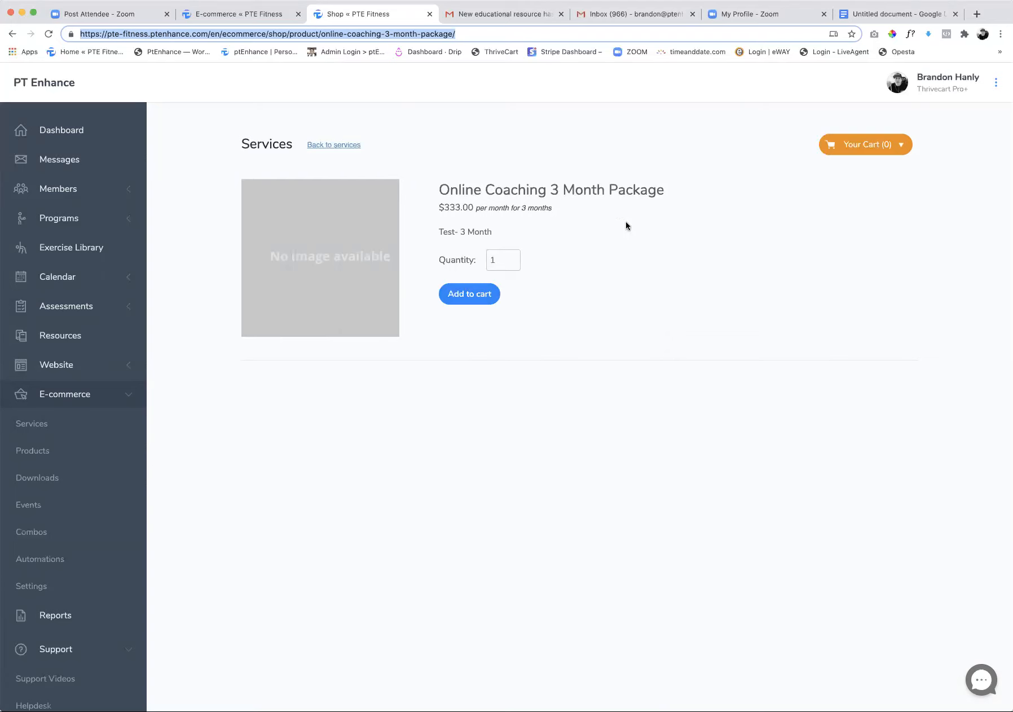
{"action": "left_click", "coordinate": [11, 35]}
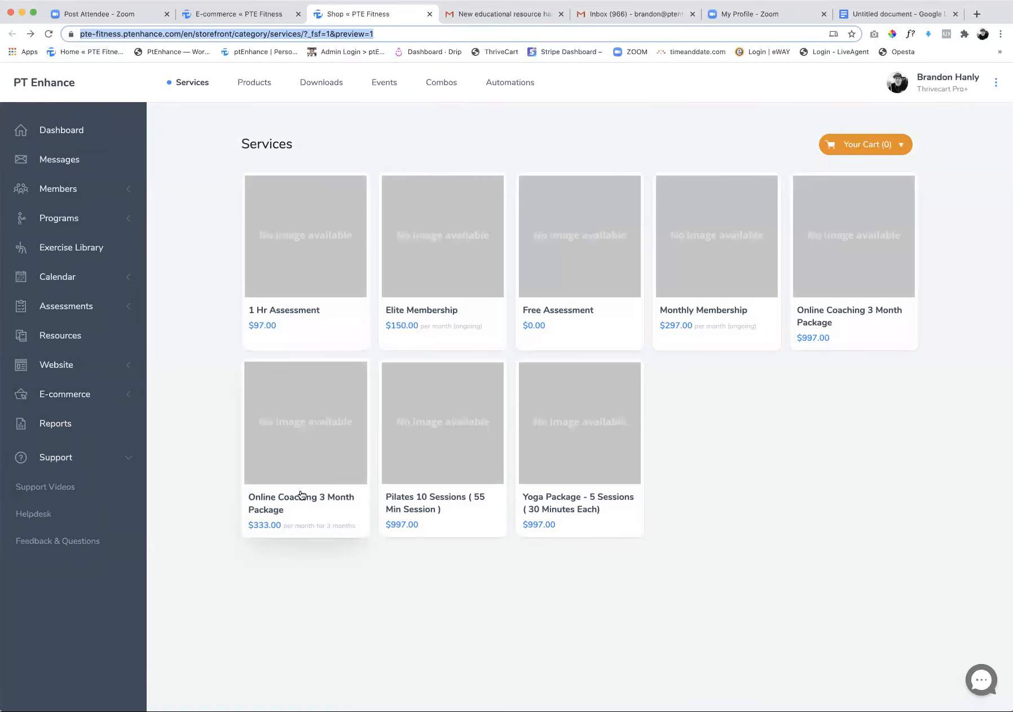
Go to the member list and deactivate the ungrouped client created on July 15, 2020
{"action": "left_click", "coordinate": [269, 16]}
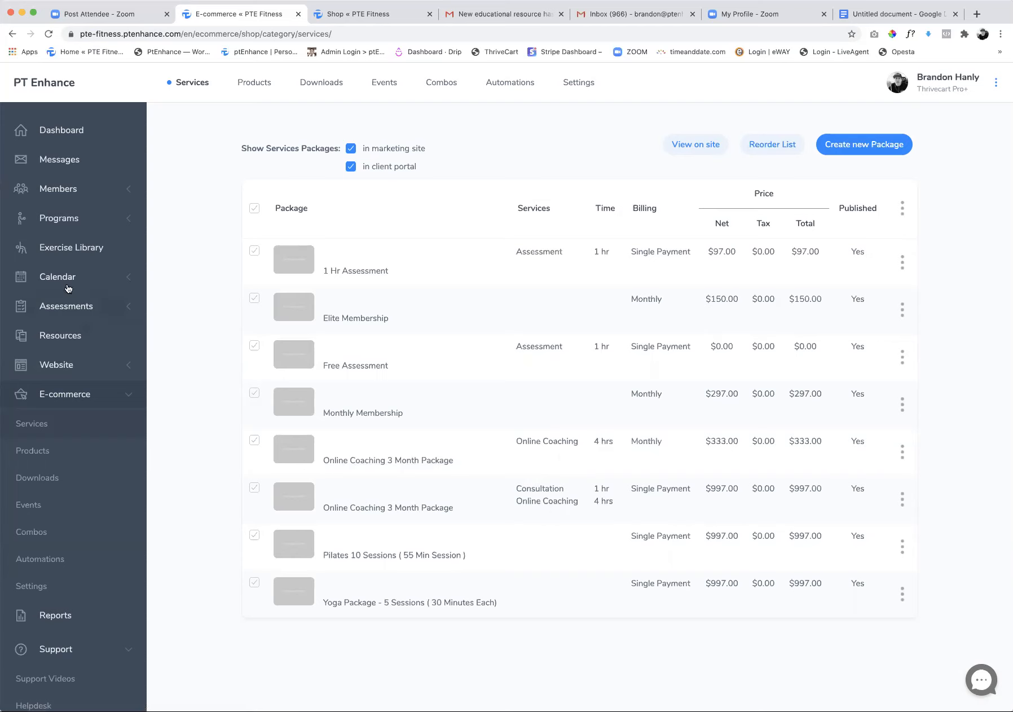
{"action": "left_click", "coordinate": [73, 190]}
{"action": "left_click", "coordinate": [55, 219]}
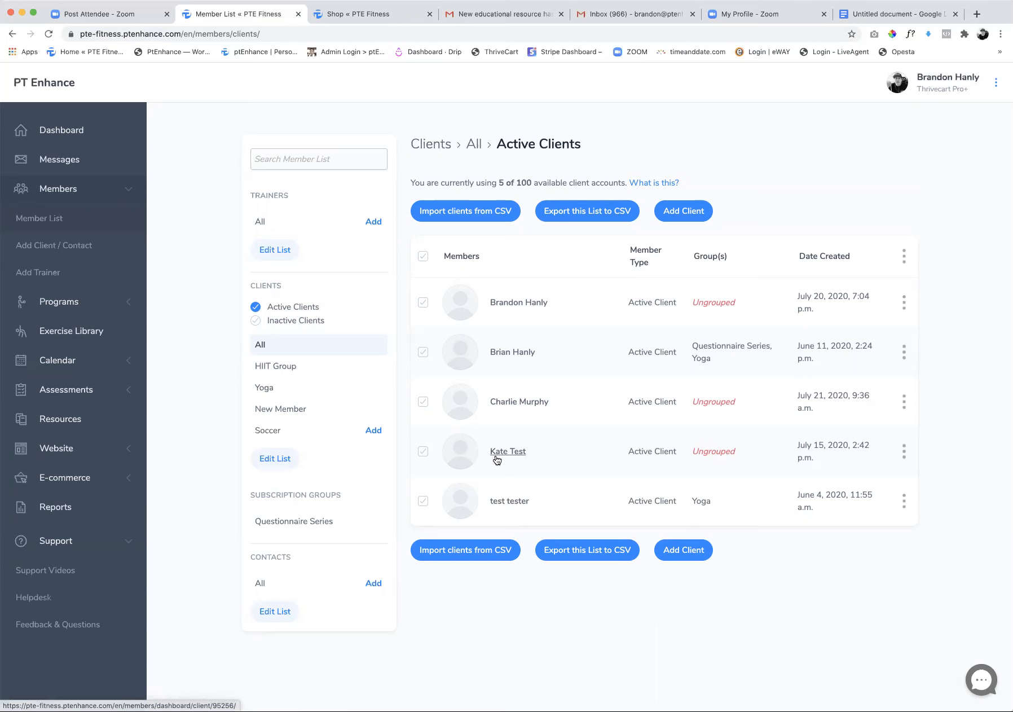
{"action": "left_click", "coordinate": [904, 451]}
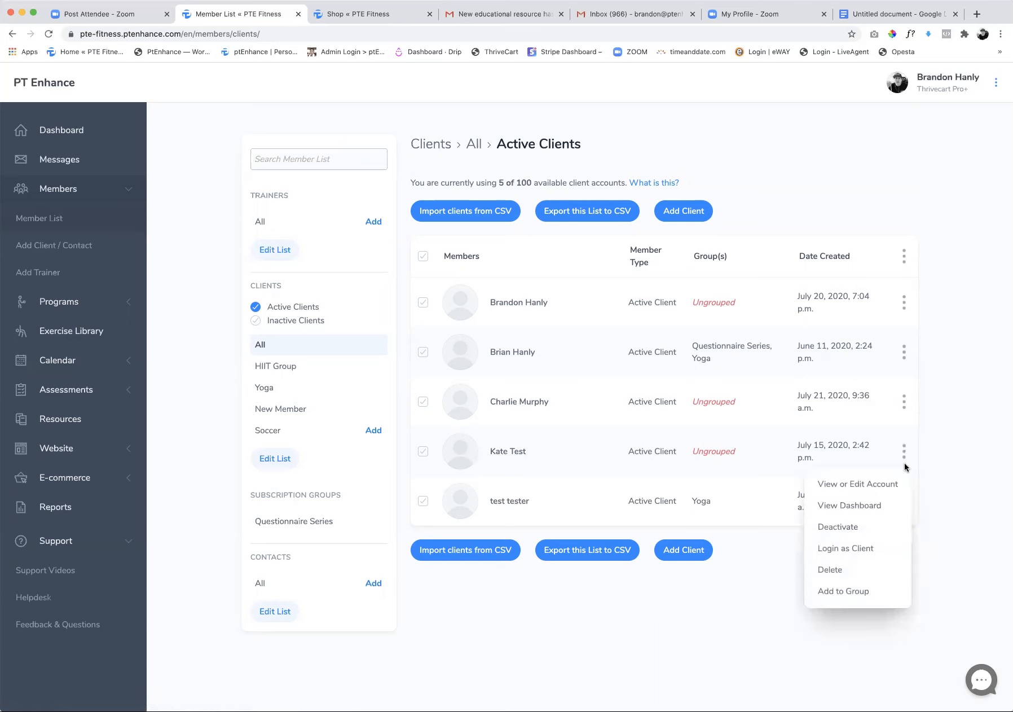
{"action": "left_click", "coordinate": [858, 526]}
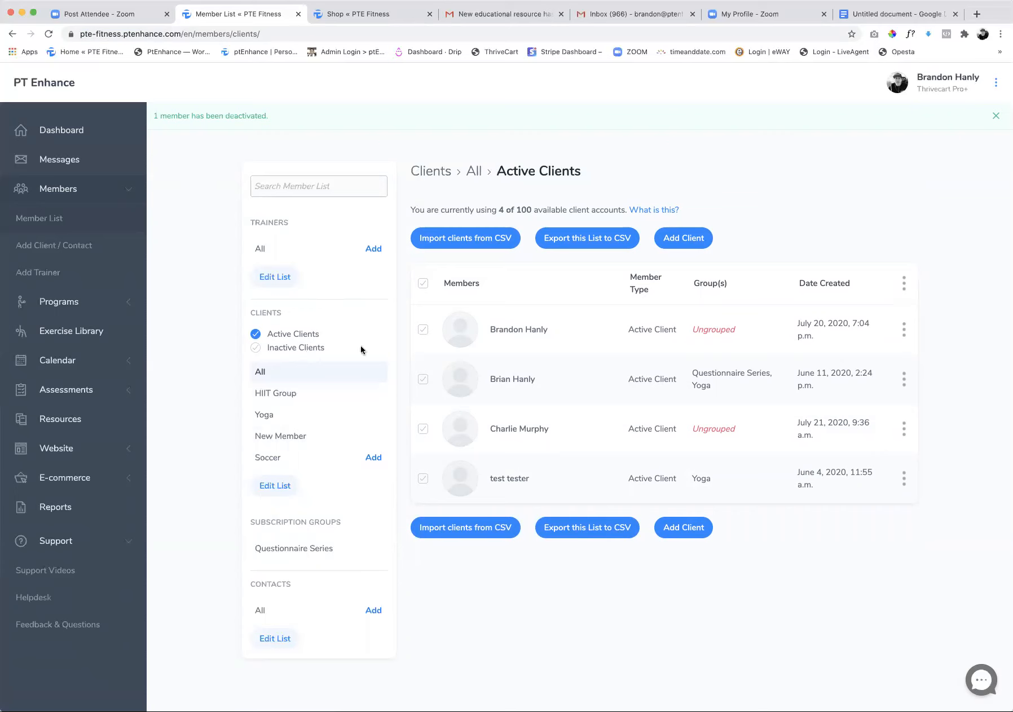
Show the inactive clients and reactivate the client created on July 15, 2020
{"action": "left_click", "coordinate": [310, 348]}
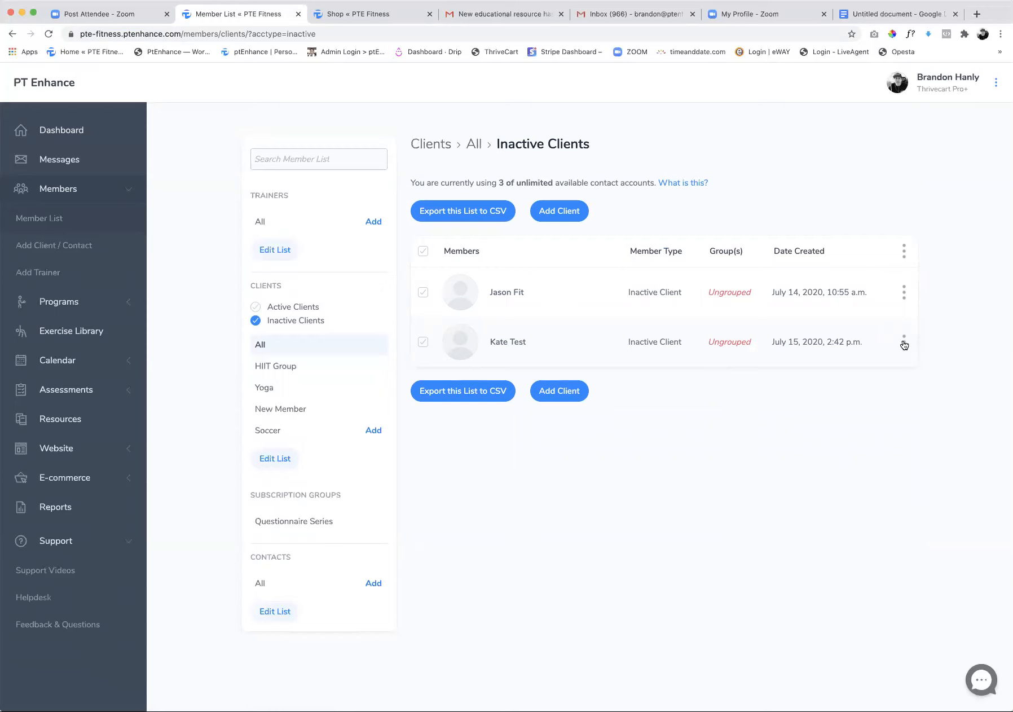
{"action": "left_click", "coordinate": [904, 342]}
{"action": "left_click", "coordinate": [858, 404]}
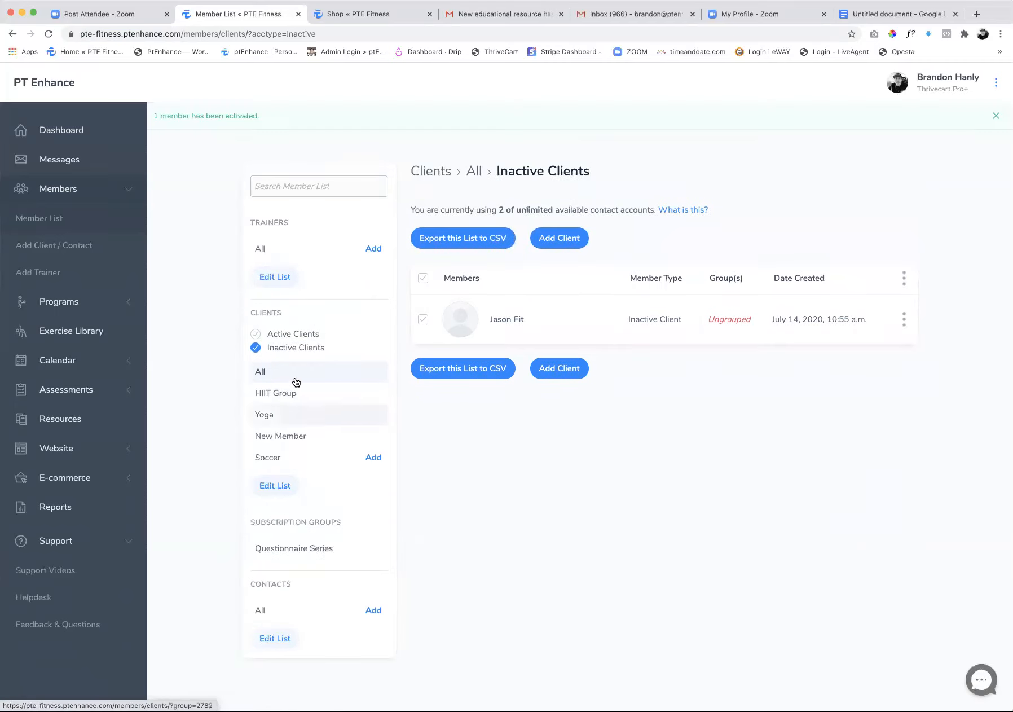
View the active clients, open the client service balances, and check the storefront's service list before returning to the balances
{"action": "left_click", "coordinate": [293, 337]}
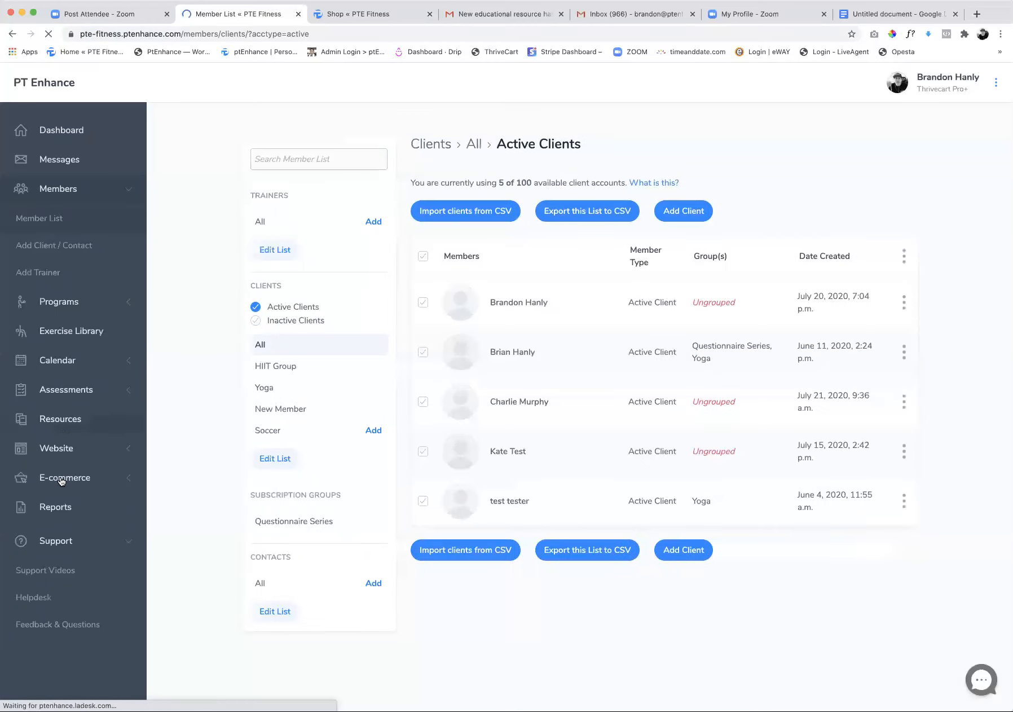
{"action": "left_click", "coordinate": [65, 361]}
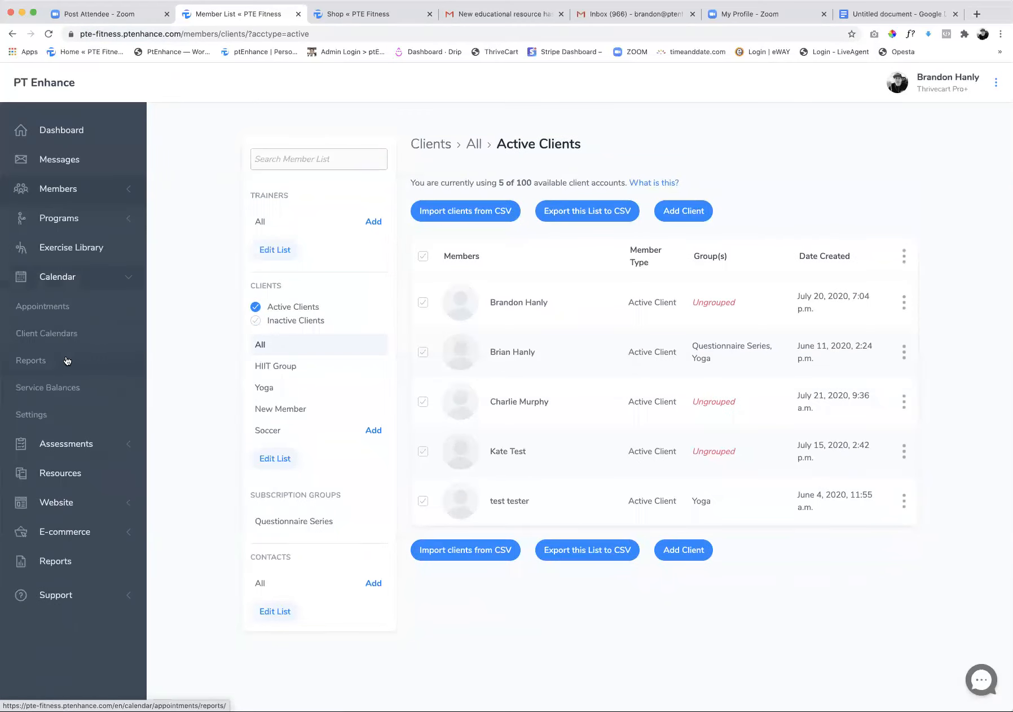
{"action": "left_click", "coordinate": [54, 392]}
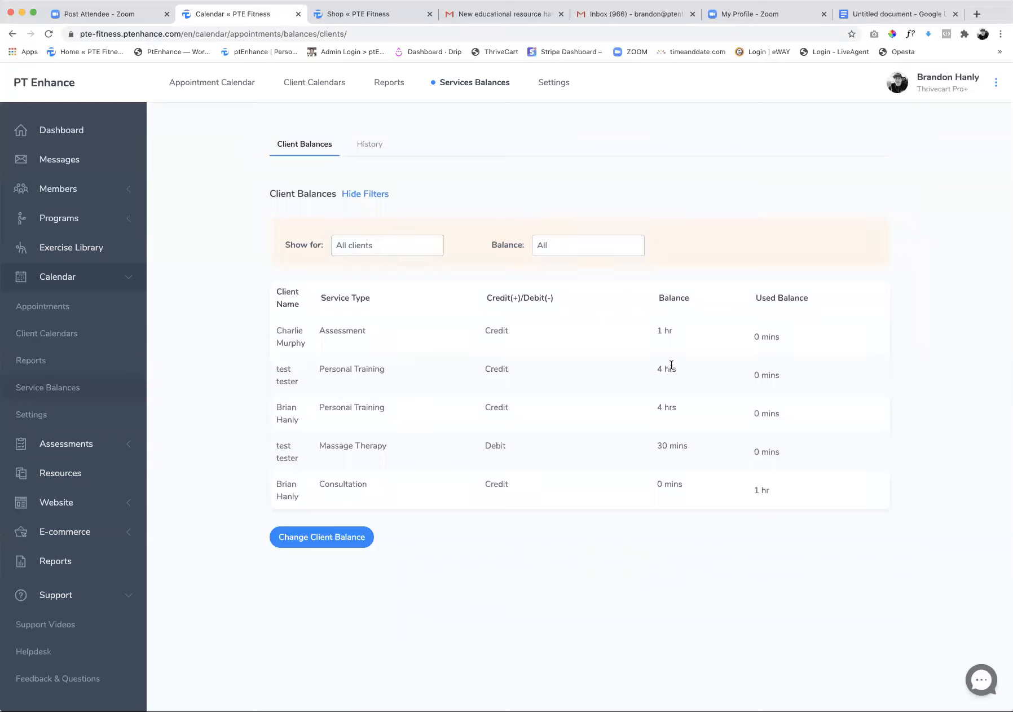
{"action": "left_click", "coordinate": [347, 17]}
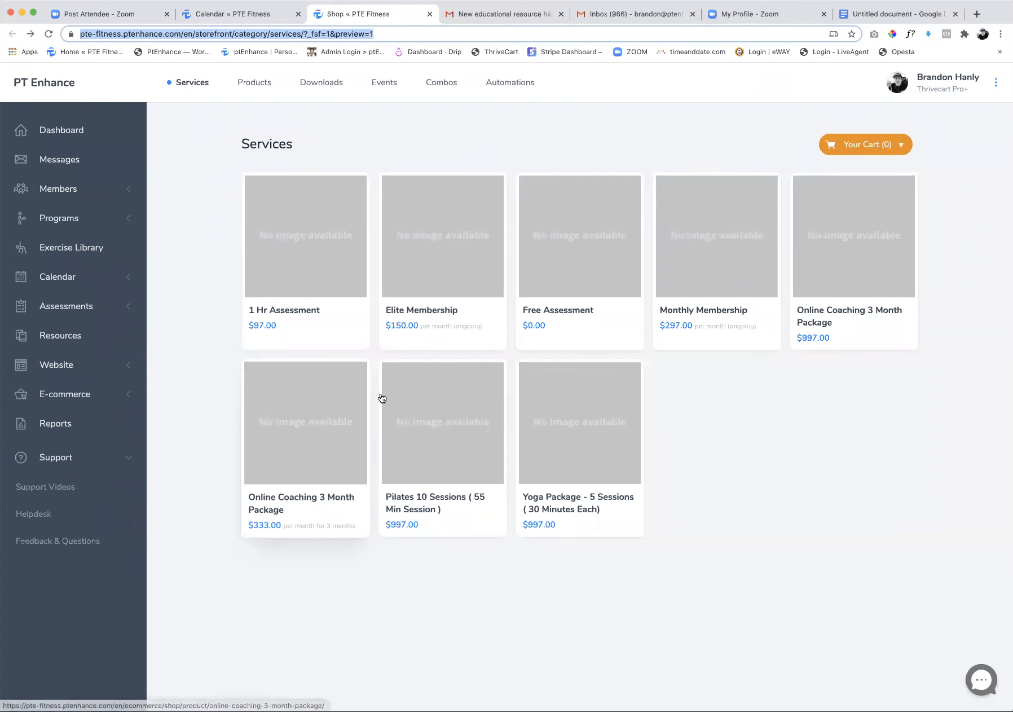
{"action": "left_click", "coordinate": [231, 15]}
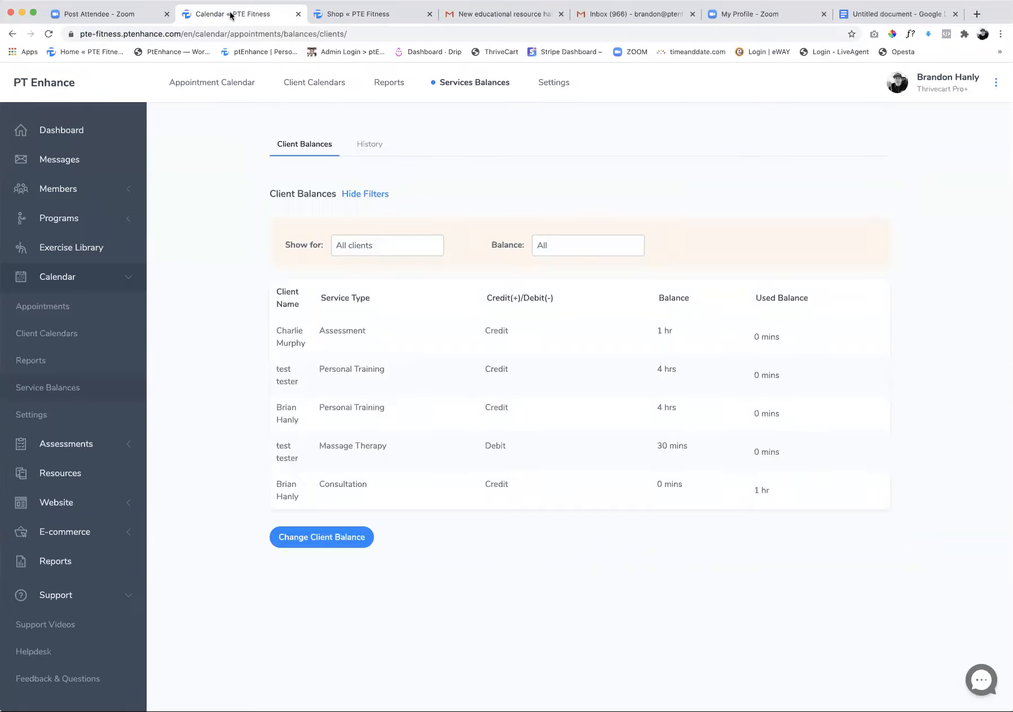
{"action": "left_click", "coordinate": [339, 537]}
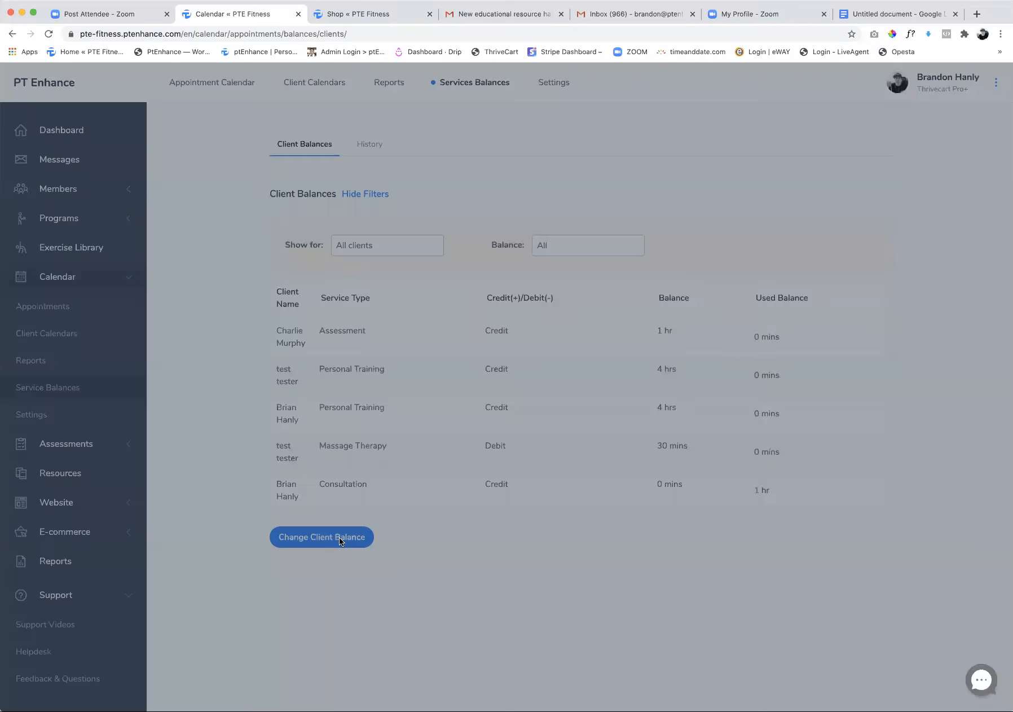
{"action": "left_click", "coordinate": [453, 240]}
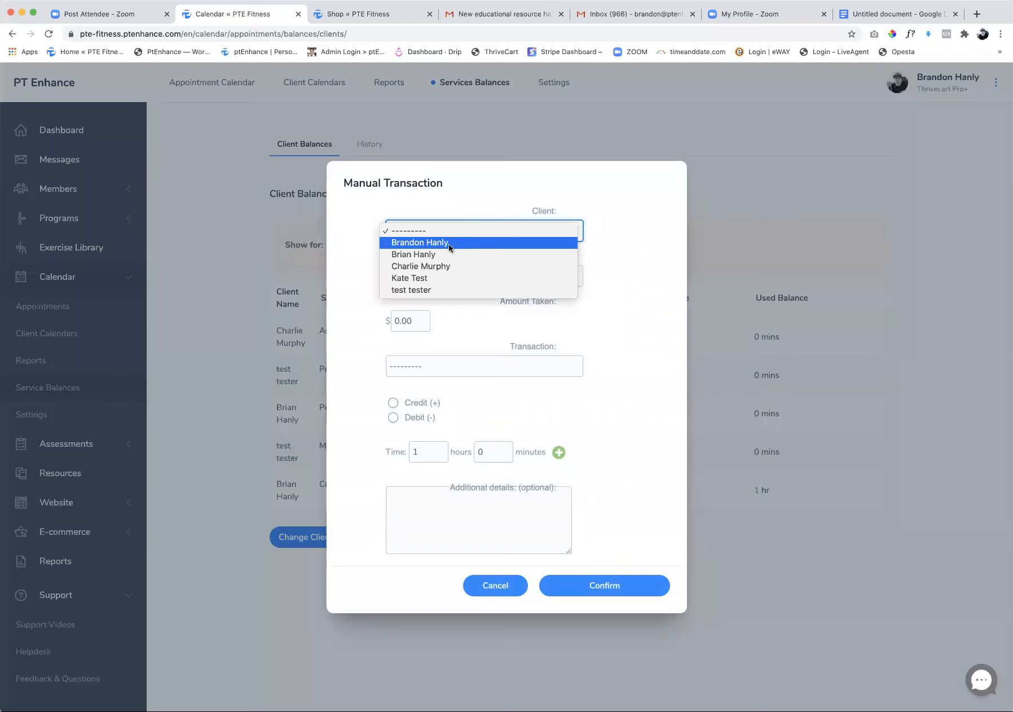
{"action": "left_click", "coordinate": [437, 290]}
{"action": "left_click", "coordinate": [438, 281]}
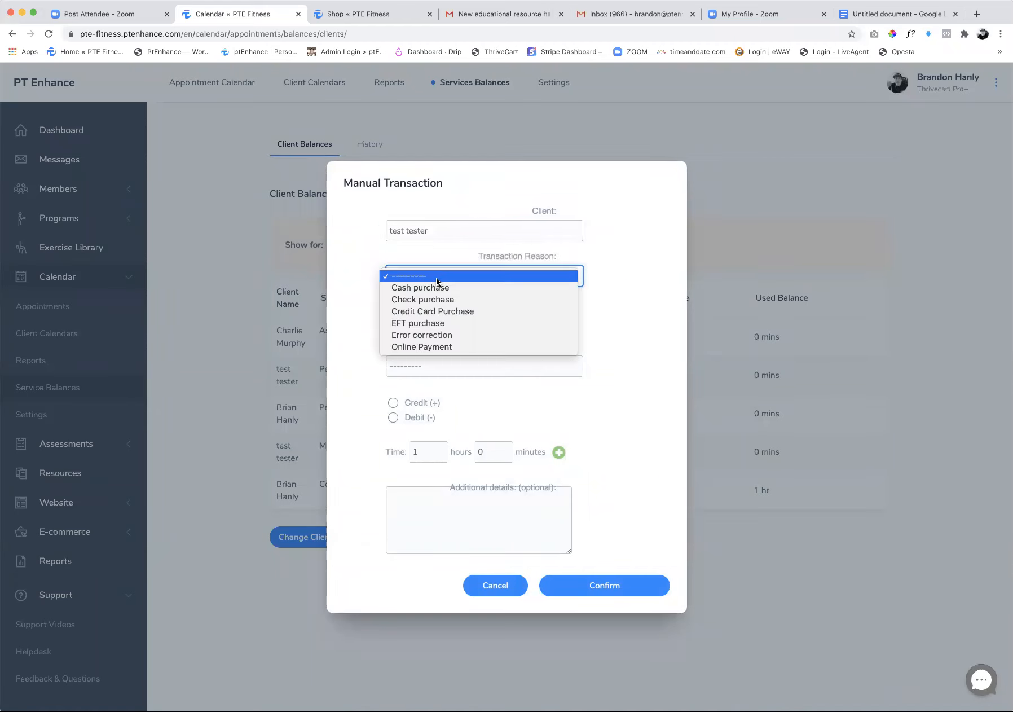
{"action": "left_click", "coordinate": [439, 350]}
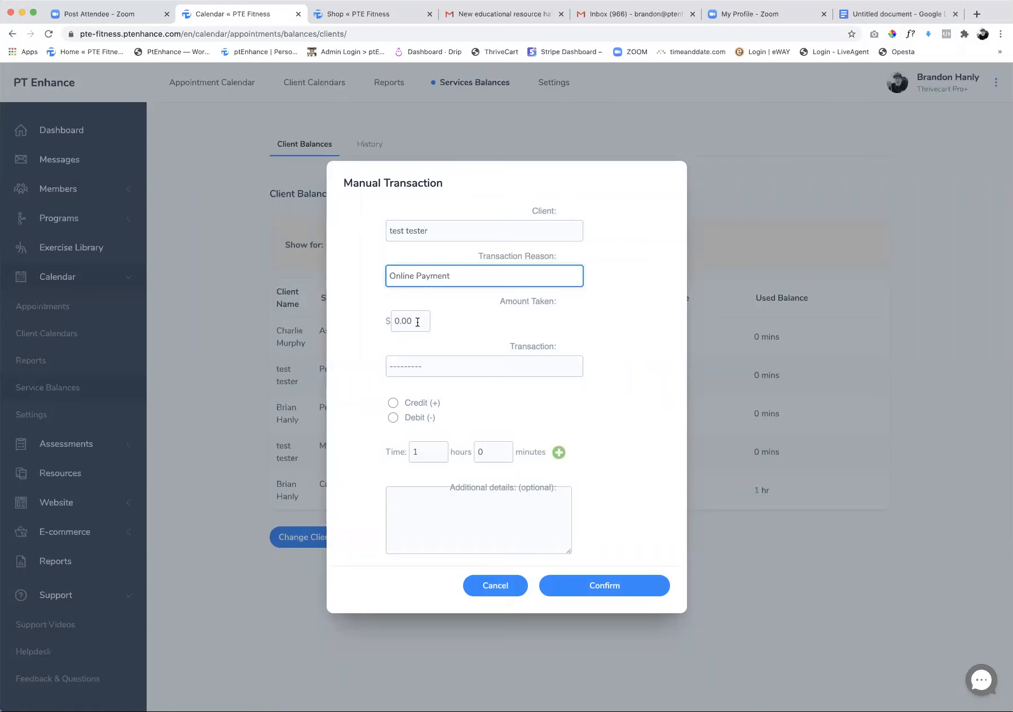
{"action": "left_click", "coordinate": [428, 367]}
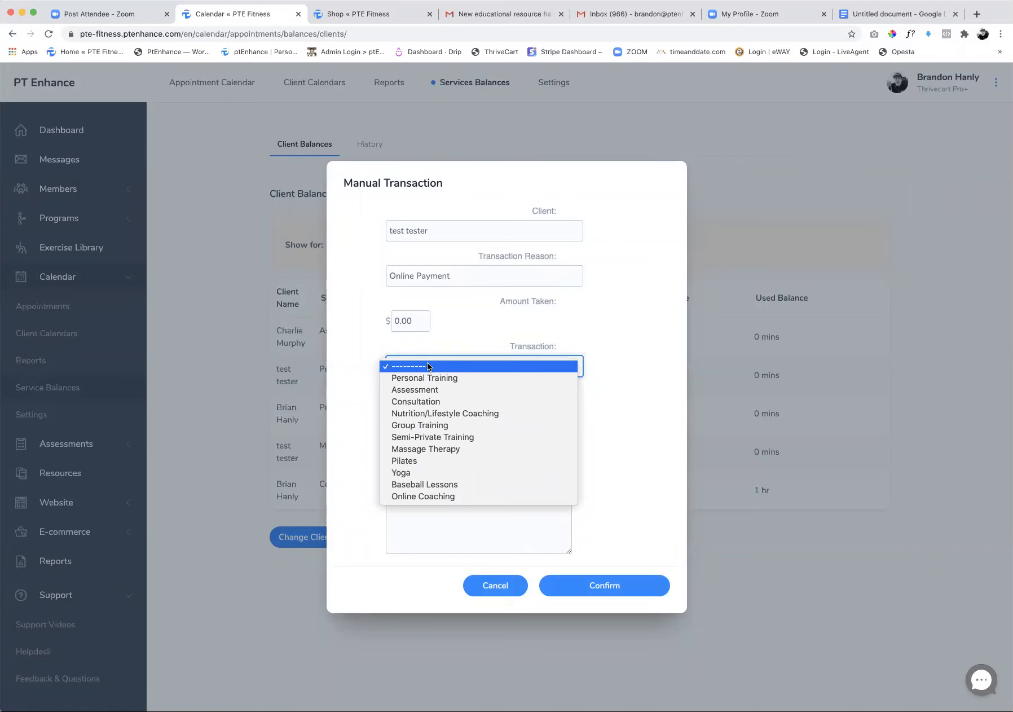
{"action": "left_click", "coordinate": [276, 339]}
{"action": "left_click", "coordinate": [495, 586]}
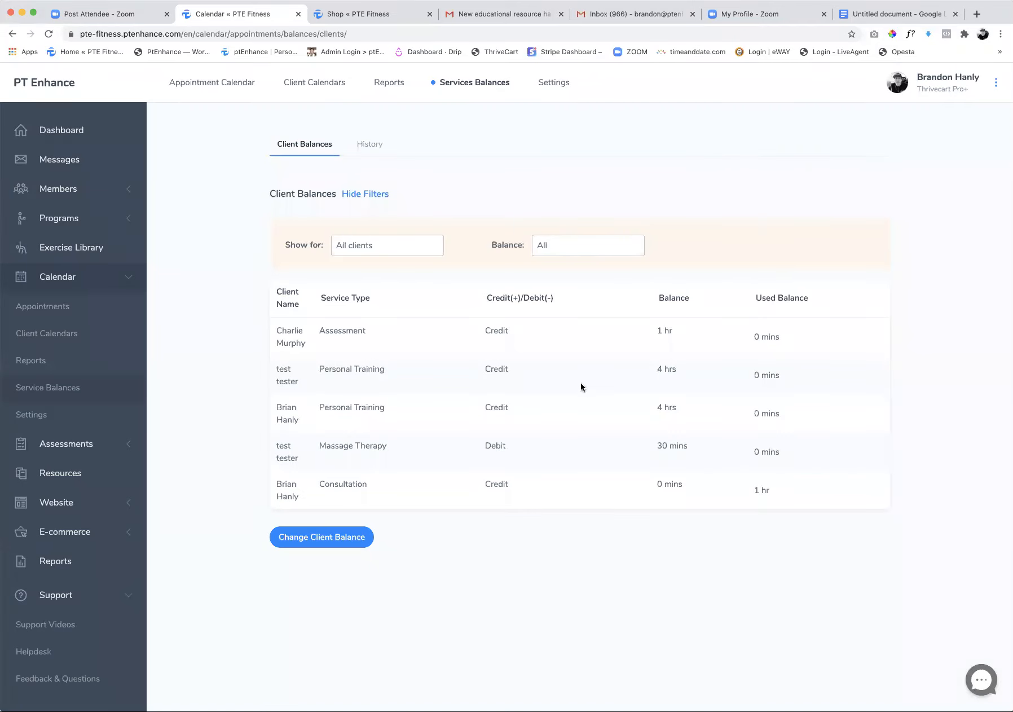
Start a manual balance transaction for the test client with Error correction as the transaction reason
{"action": "left_click", "coordinate": [329, 543]}
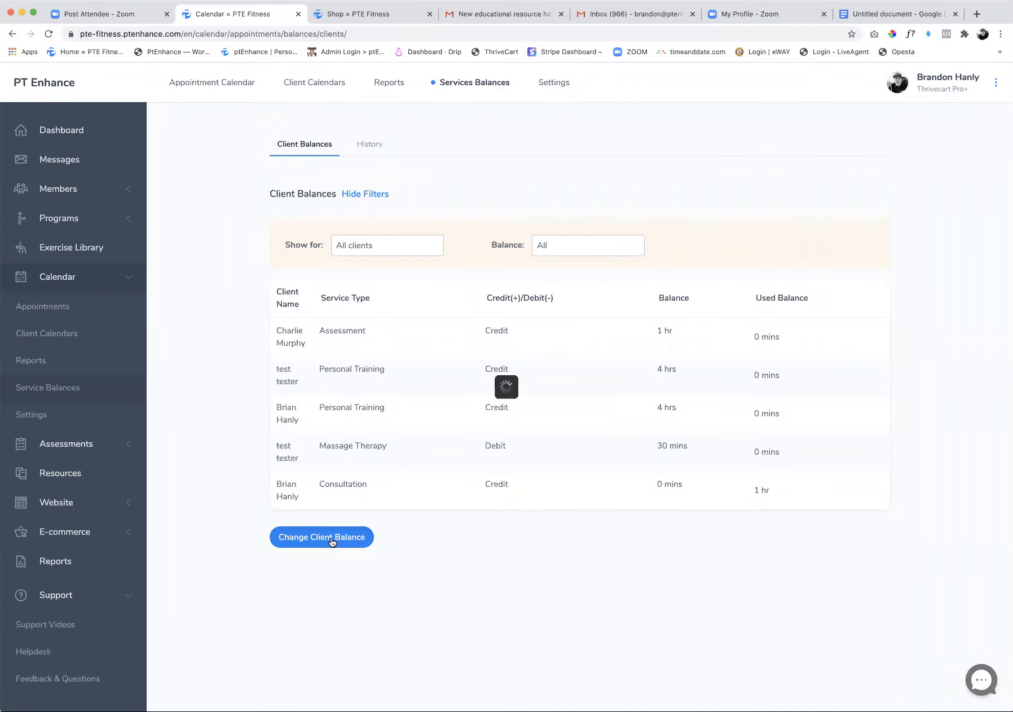
{"action": "left_click", "coordinate": [451, 237]}
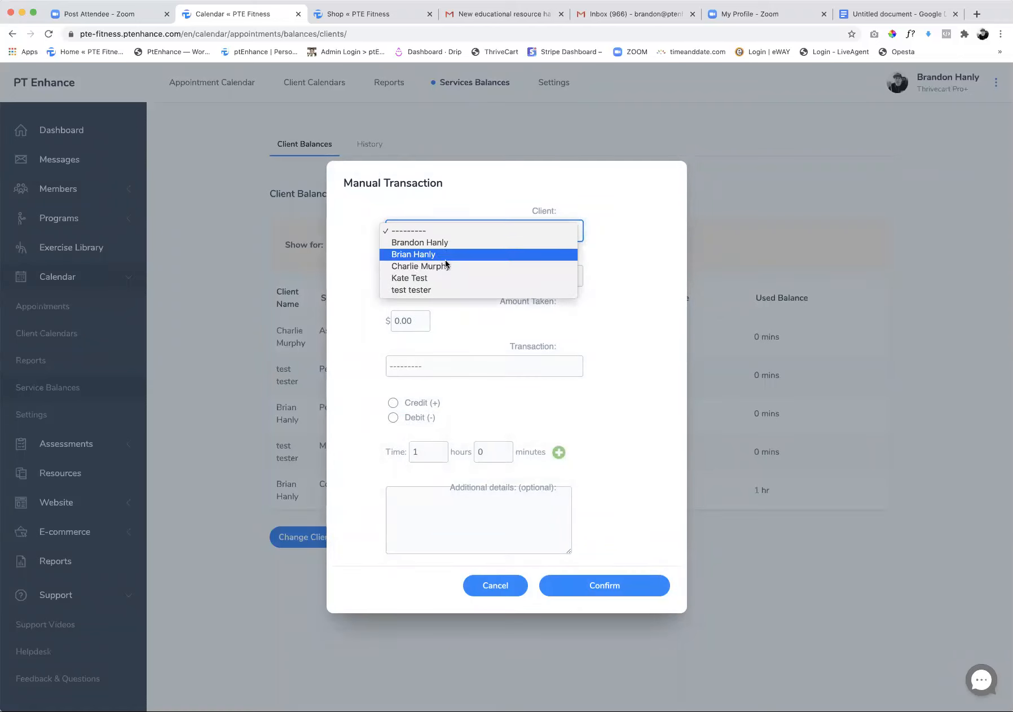
{"action": "left_click", "coordinate": [438, 290]}
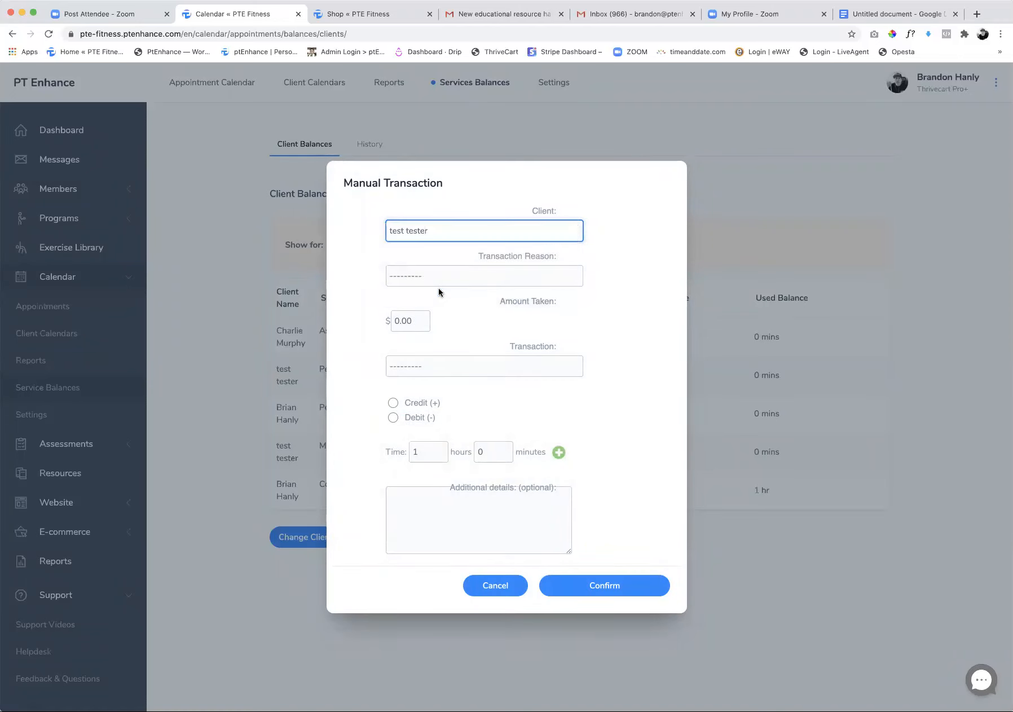
{"action": "left_click", "coordinate": [441, 277]}
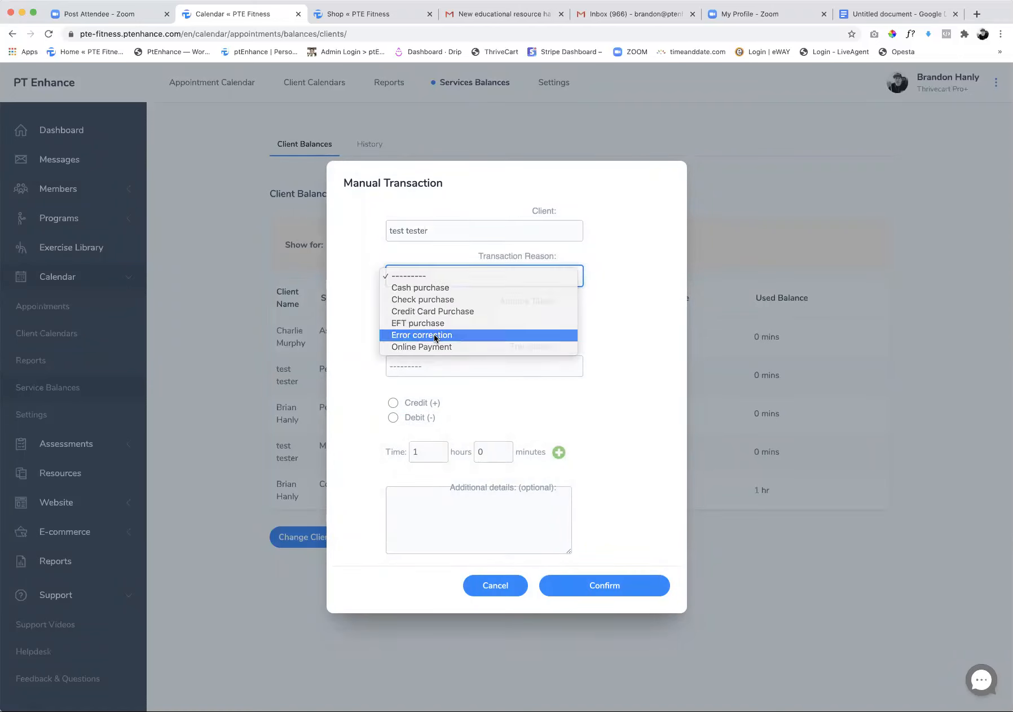
{"action": "left_click", "coordinate": [433, 335]}
Make the transaction a Personal Training debit of 4 hours and confirm the balance change
{"action": "left_click", "coordinate": [450, 376]}
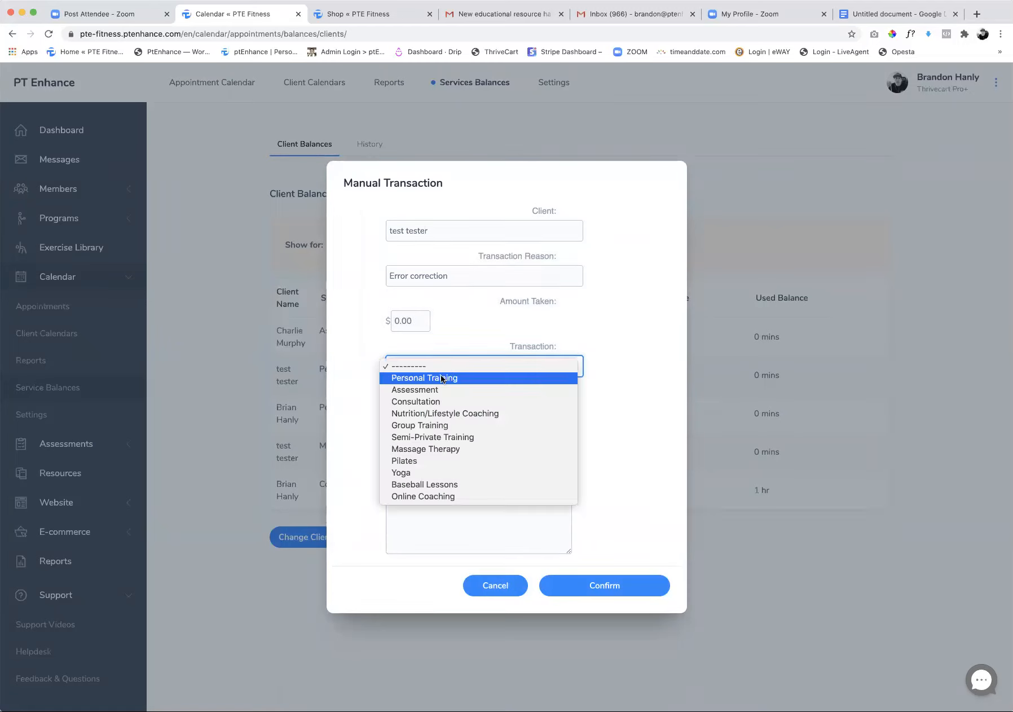
{"action": "left_click", "coordinate": [443, 378]}
{"action": "left_click", "coordinate": [394, 418]}
{"action": "double_click", "coordinate": [428, 451]}
{"action": "type", "text": "4"}
{"action": "left_click", "coordinate": [594, 585]}
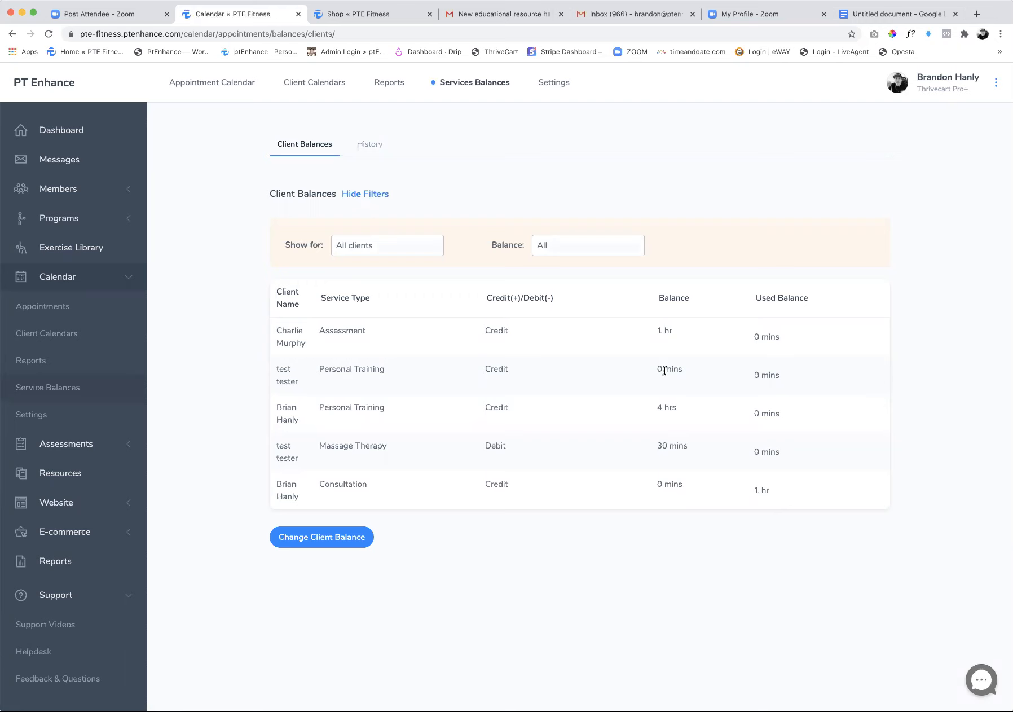
Open the questionnaire library under assessments and view the blank form for creating a new questionnaire
{"action": "left_click", "coordinate": [359, 15]}
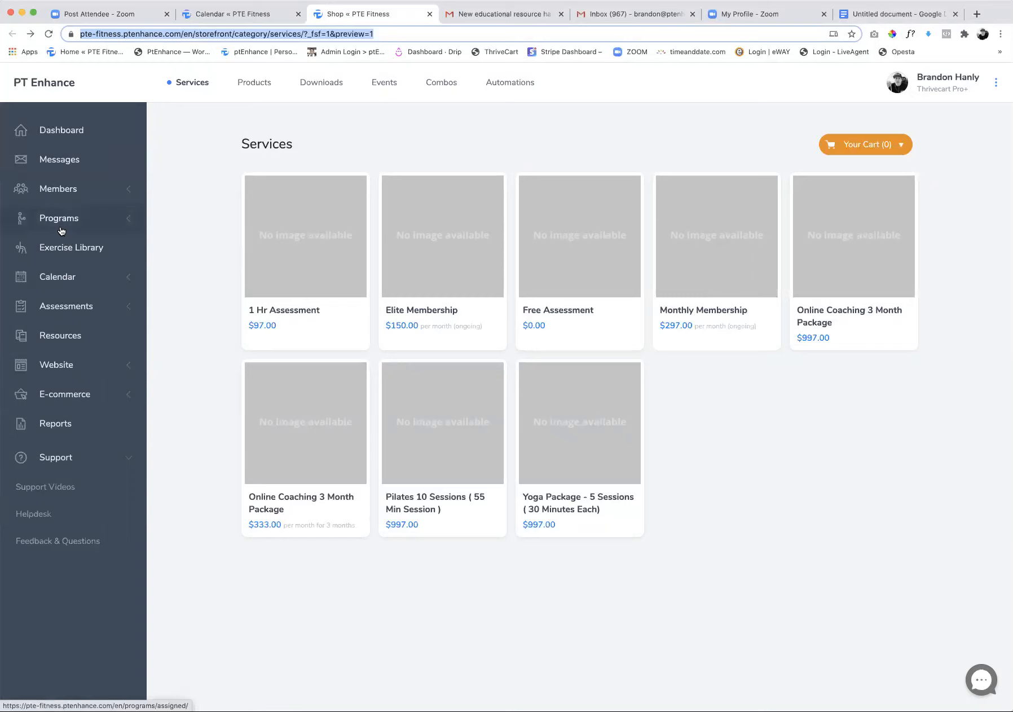
{"action": "left_click", "coordinate": [74, 308]}
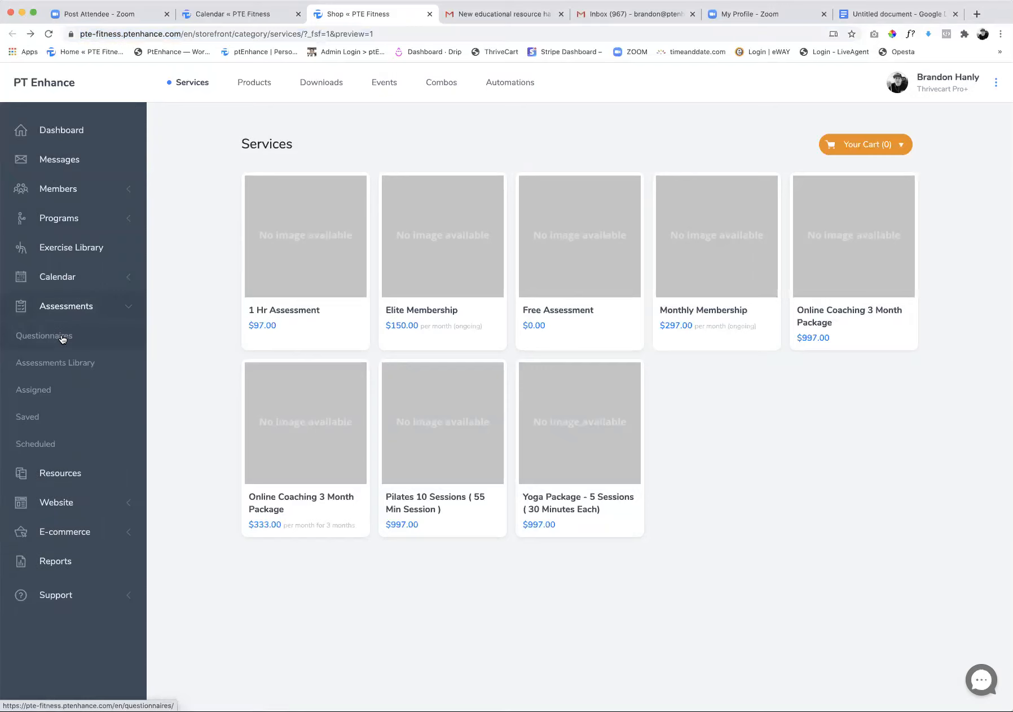
{"action": "left_click", "coordinate": [63, 339]}
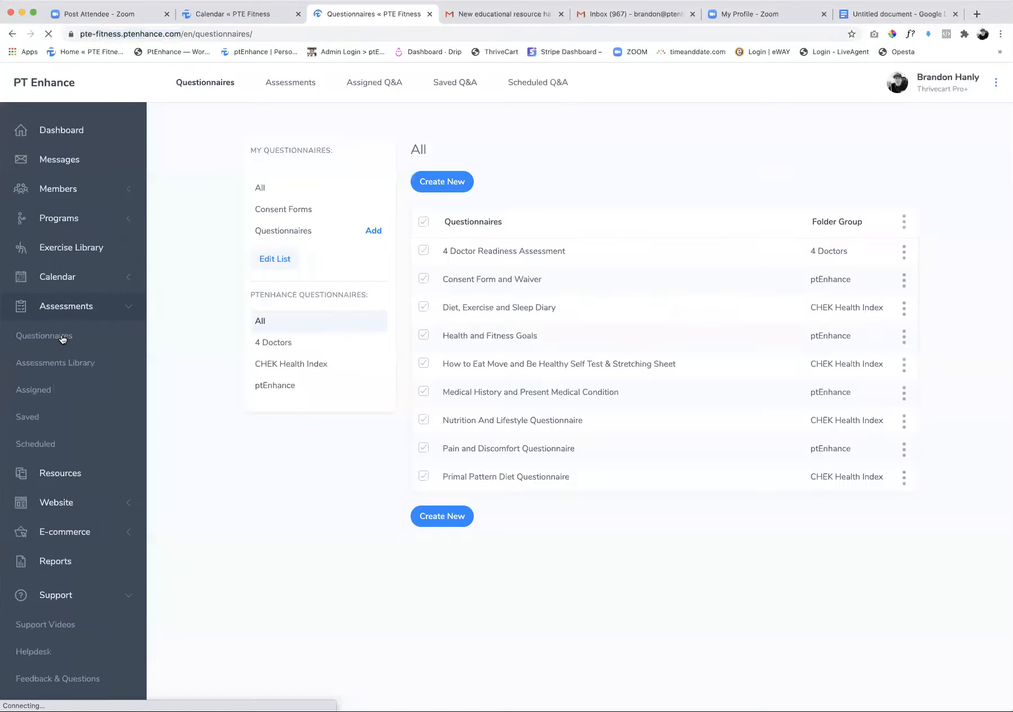
{"action": "left_click", "coordinate": [442, 191]}
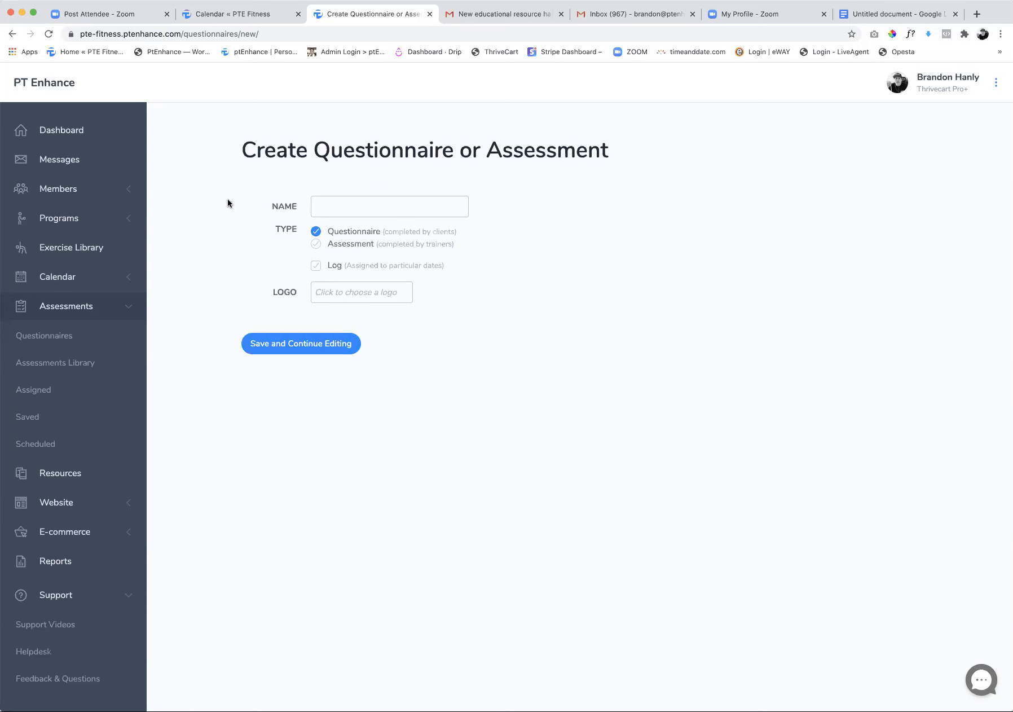
Return to the dashboard, and open and close the support portal
{"action": "left_click", "coordinate": [63, 133]}
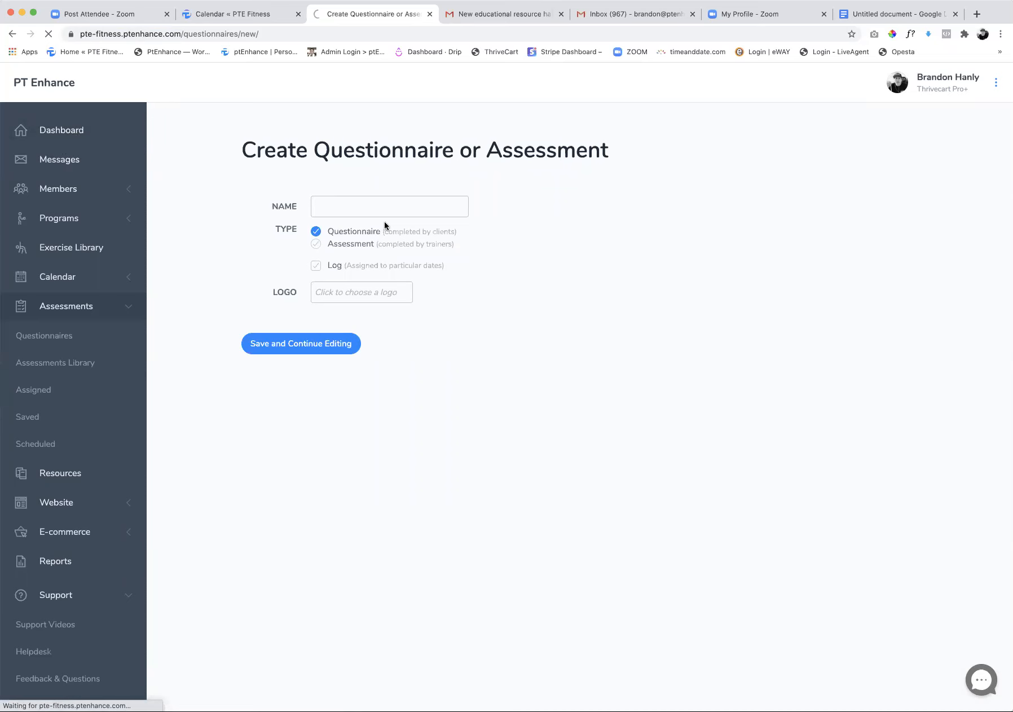
{"action": "left_click", "coordinate": [69, 132]}
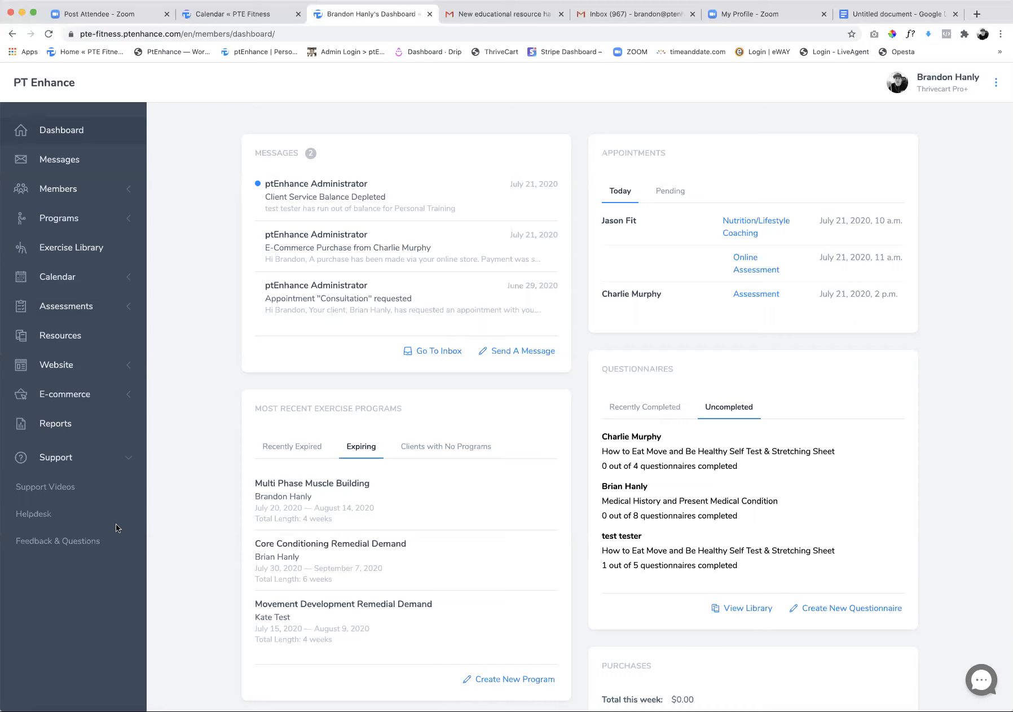
{"action": "left_click", "coordinate": [58, 486]}
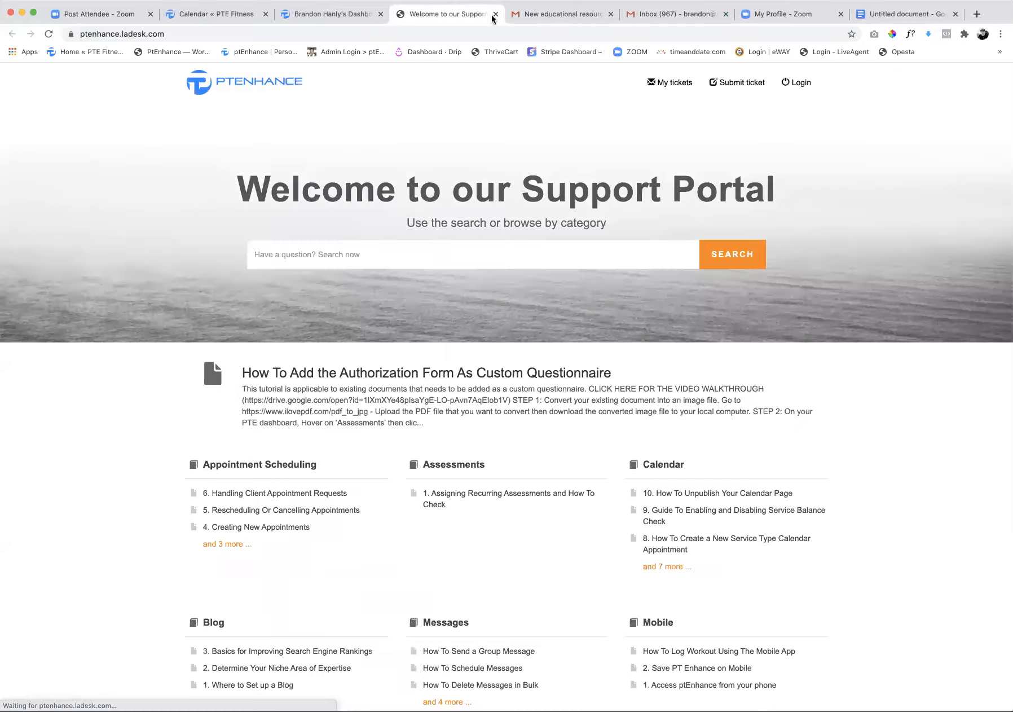
{"action": "left_click", "coordinate": [495, 14]}
Open the PT Enhance Onboarding support video course and view the modules of its Getting Started section
{"action": "left_click", "coordinate": [42, 486]}
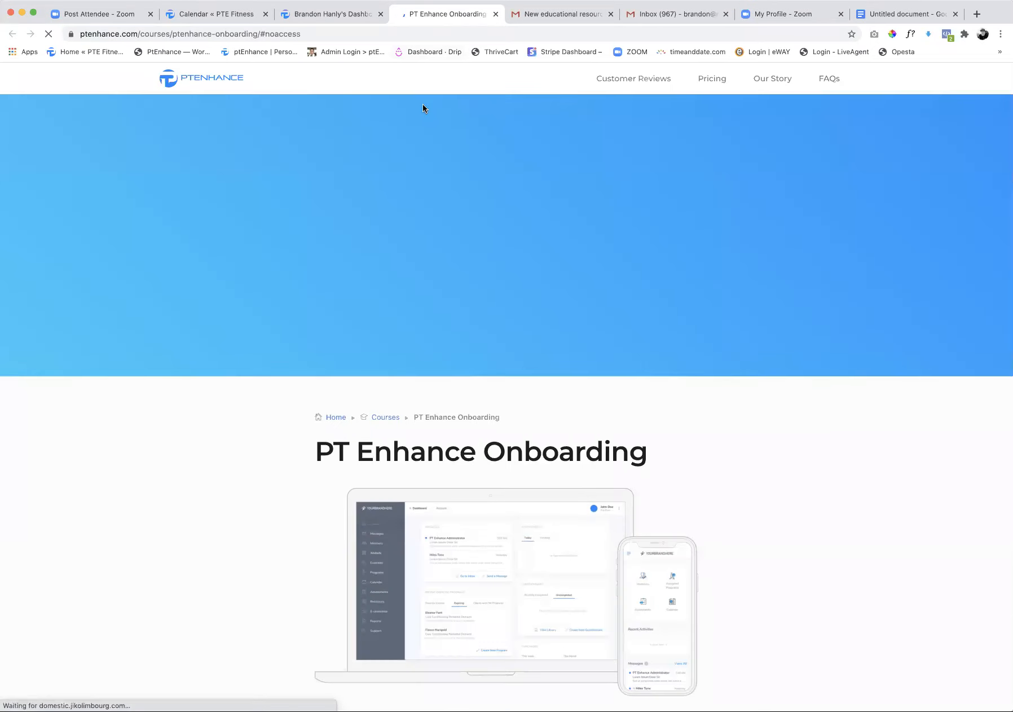
{"action": "scroll", "coordinate": [566, 423], "scroll_direction": "down", "scroll_amount": 5}
{"action": "scroll", "coordinate": [566, 425], "scroll_direction": "down", "scroll_amount": 4}
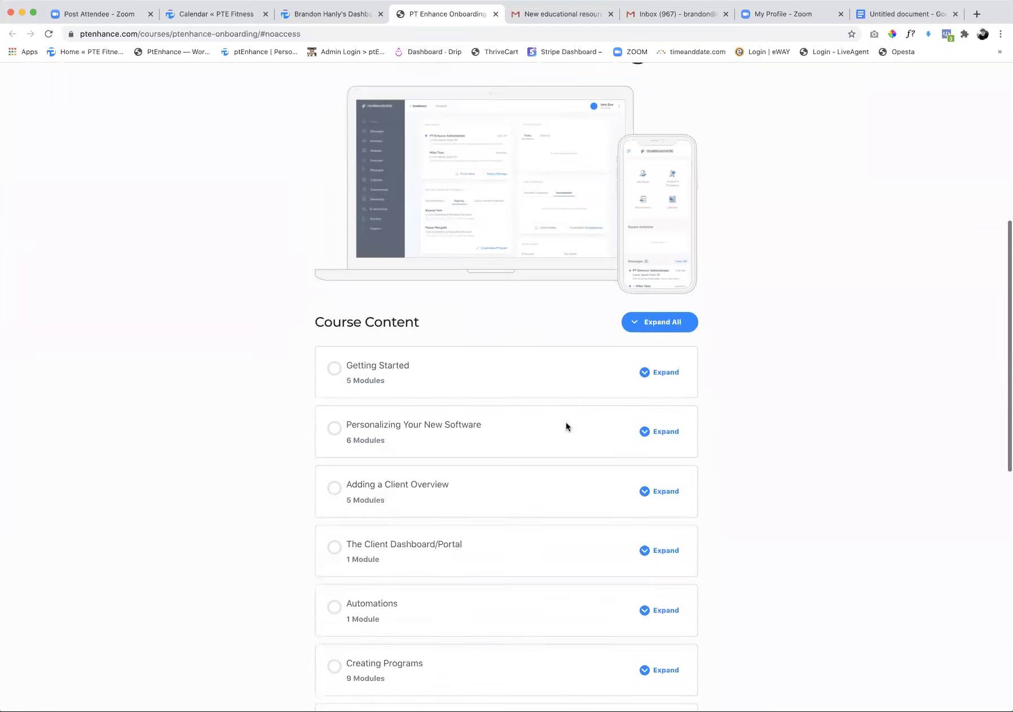
{"action": "left_click", "coordinate": [644, 257]}
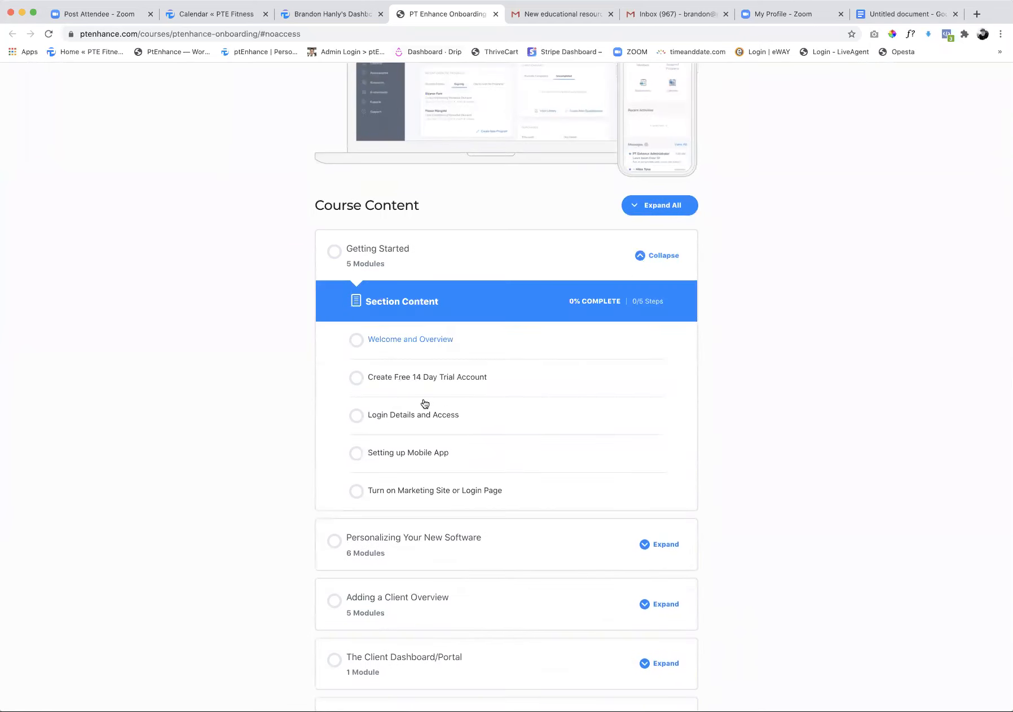
{"action": "scroll", "coordinate": [422, 398], "scroll_direction": "down", "scroll_amount": 3}
{"action": "scroll", "coordinate": [422, 390], "scroll_direction": "down", "scroll_amount": 2}
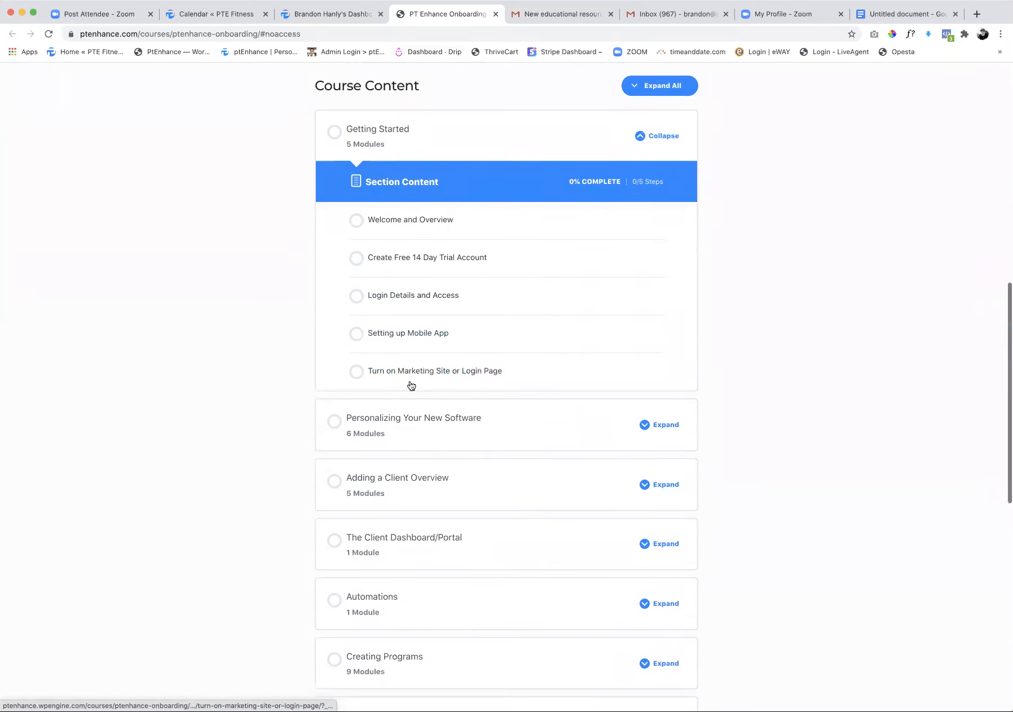
Expand the Personalizing Your New Software section and open its Adding Profile Image module
{"action": "scroll", "coordinate": [439, 376], "scroll_direction": "down", "scroll_amount": 2}
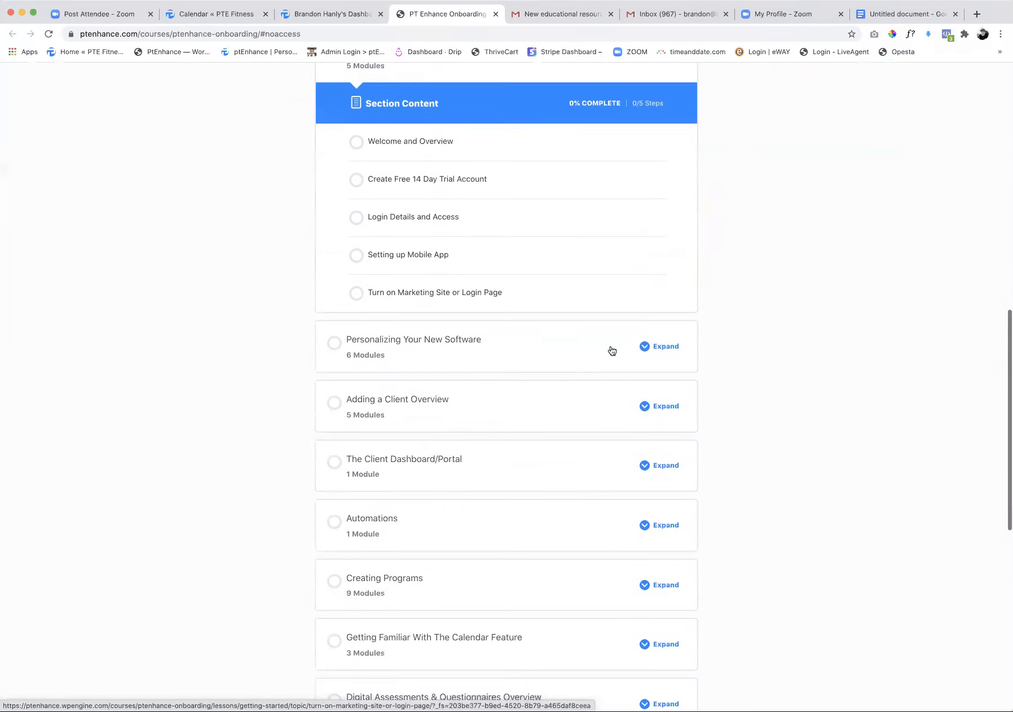
{"action": "left_click", "coordinate": [645, 346]}
{"action": "scroll", "coordinate": [474, 355], "scroll_direction": "down", "scroll_amount": 4}
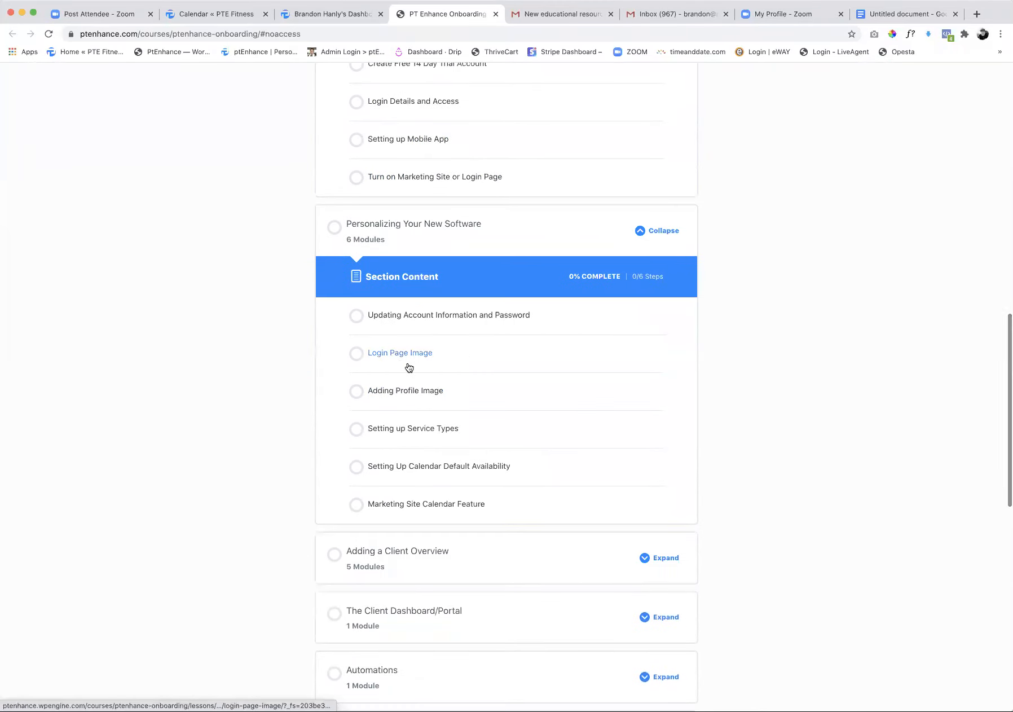
{"action": "left_click", "coordinate": [409, 396]}
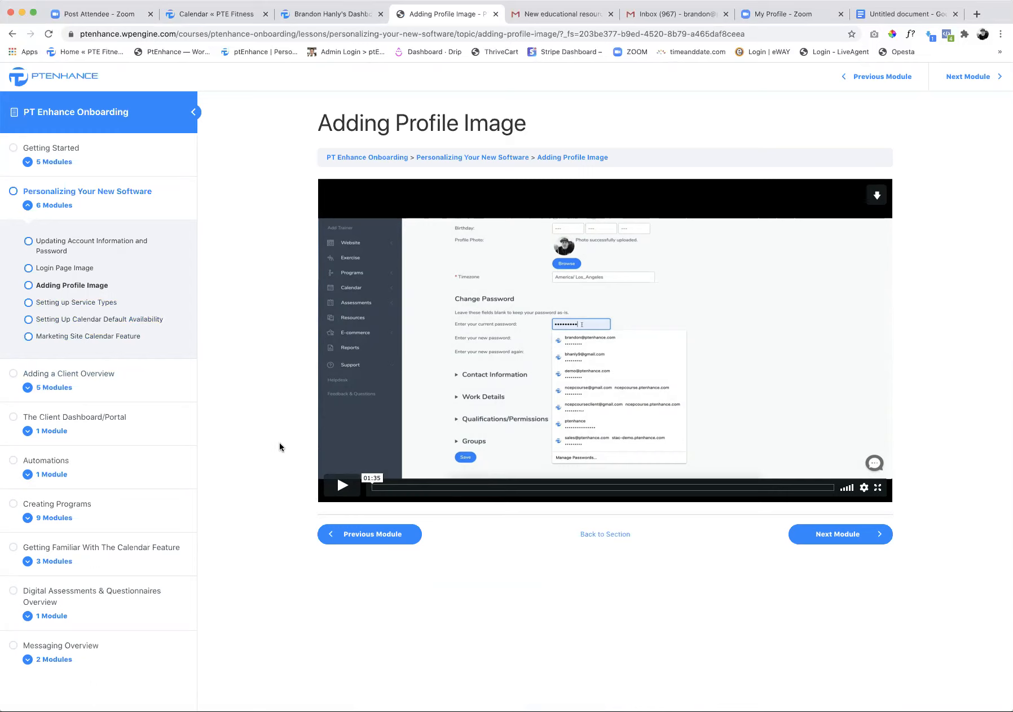
Open the Creating a Landing Page module of the Marketing Website section and go back to the client service balances
{"action": "scroll", "coordinate": [101, 587], "scroll_direction": "down", "scroll_amount": 5}
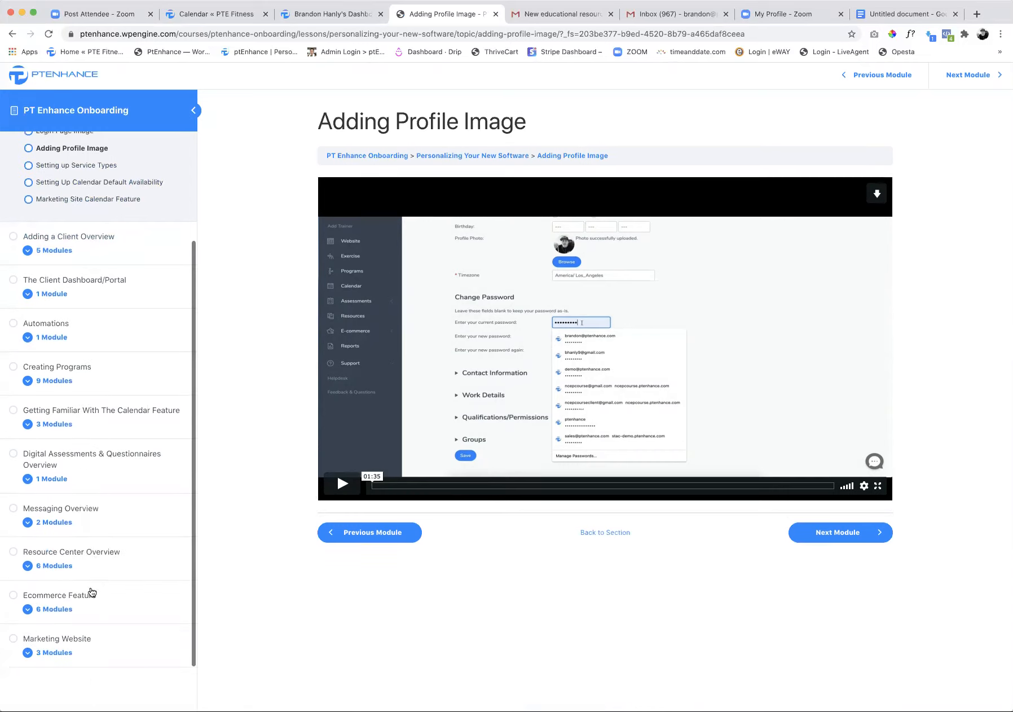
{"action": "left_click", "coordinate": [16, 656]}
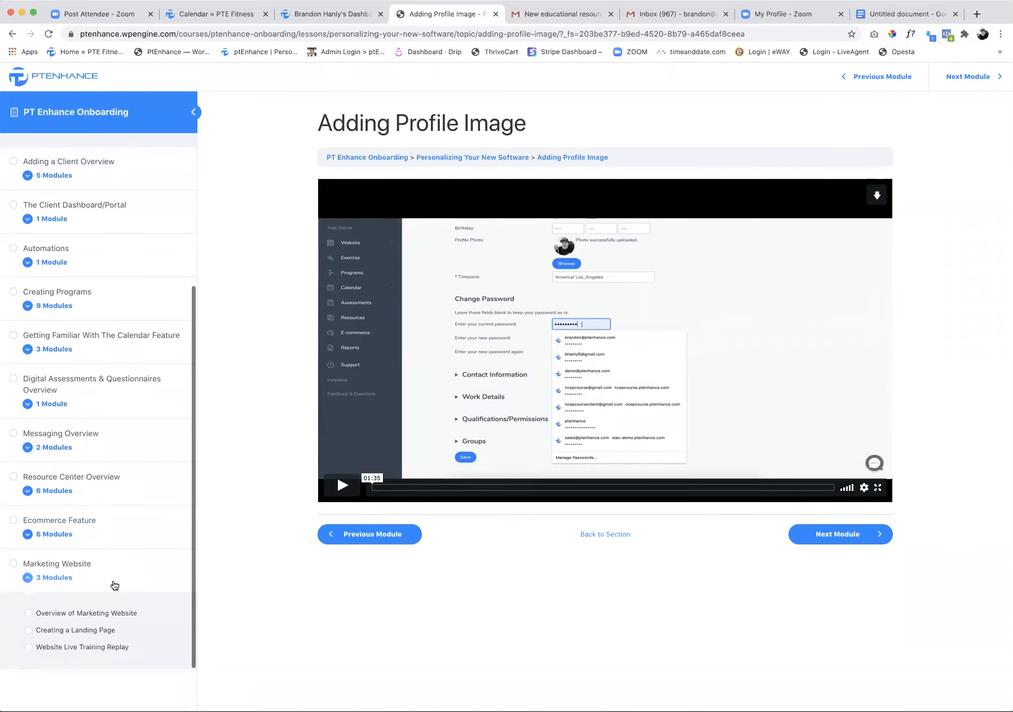
{"action": "left_click", "coordinate": [83, 633]}
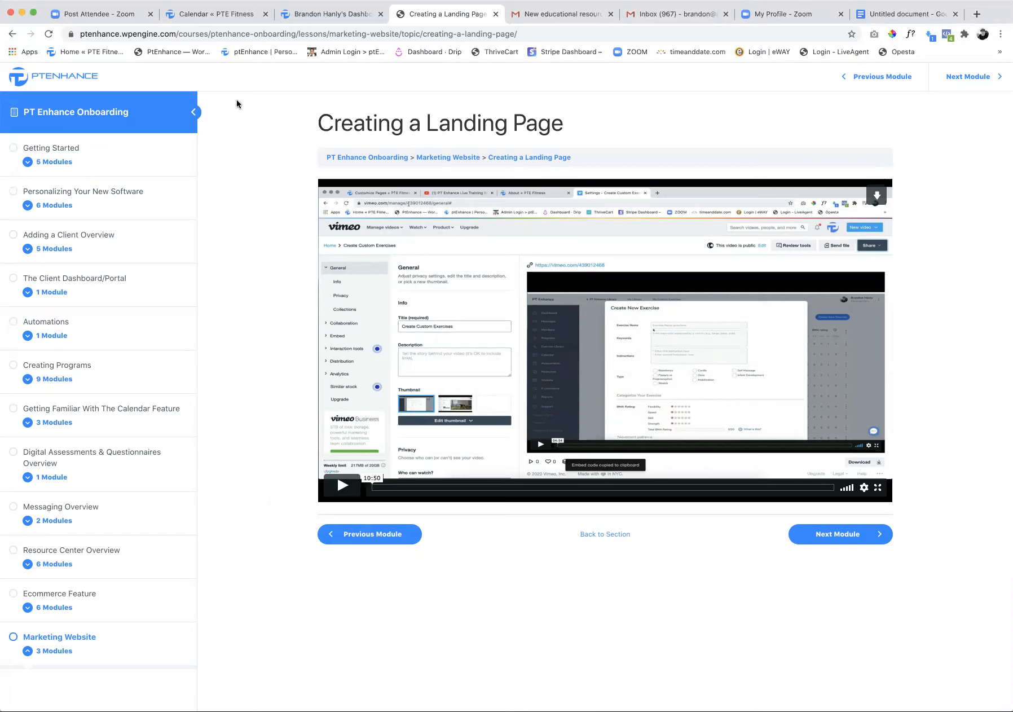
{"action": "left_click", "coordinate": [209, 20]}
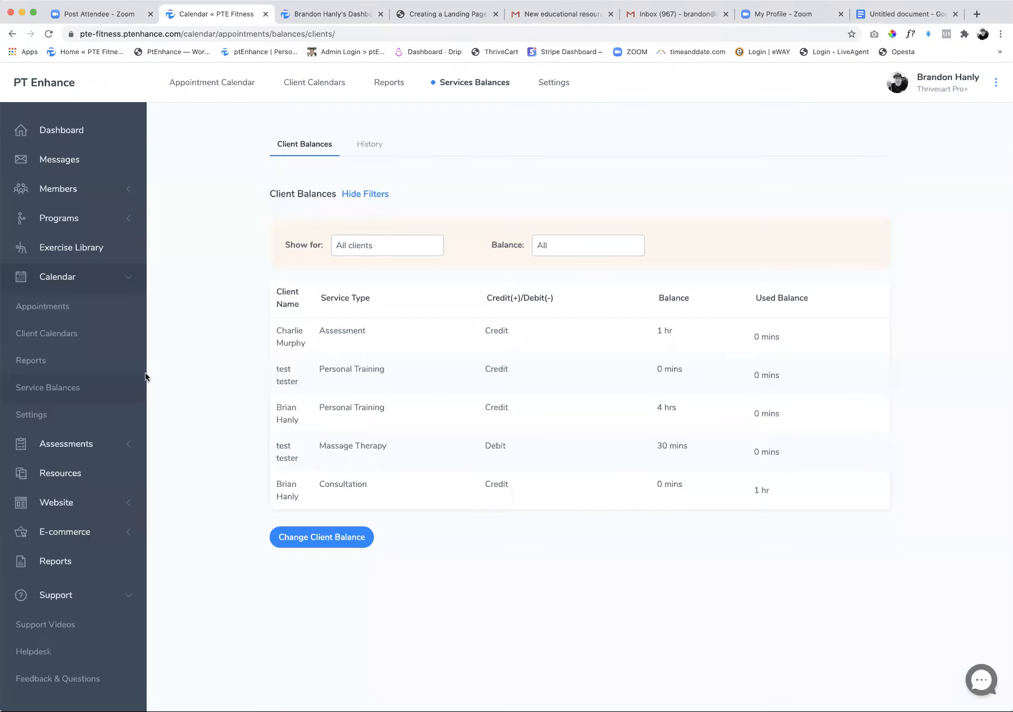
Open the helpdesk's support portal and view the Exercise article "22. How To Pair Exercises In A Superset"
{"action": "left_click", "coordinate": [41, 651]}
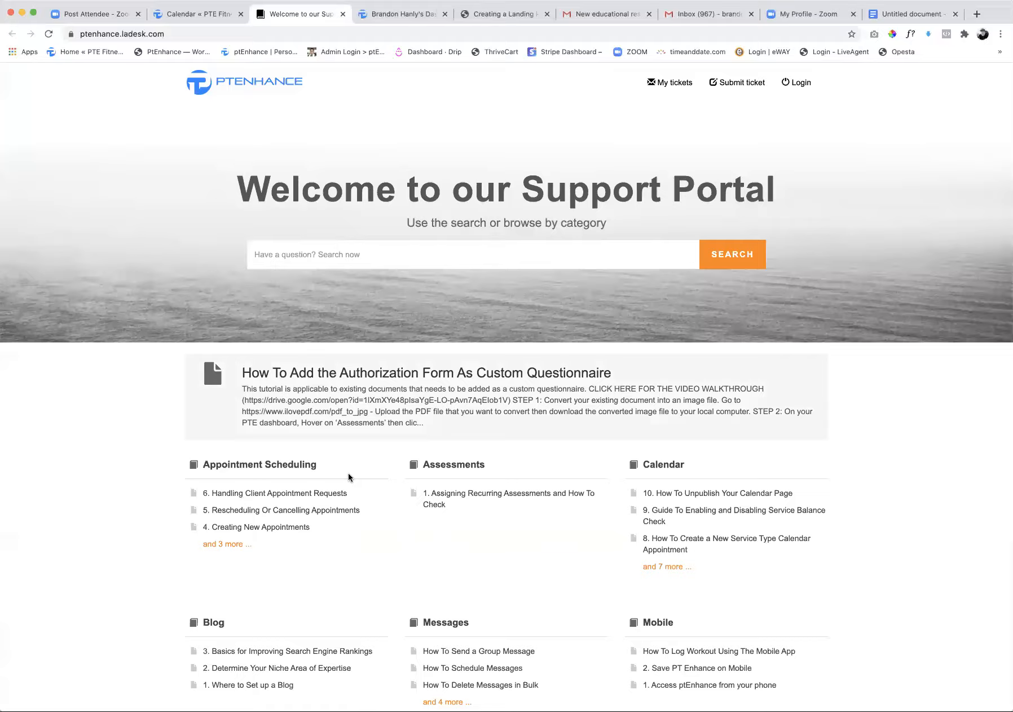
{"action": "scroll", "coordinate": [349, 496], "scroll_direction": "down", "scroll_amount": 5}
{"action": "scroll", "coordinate": [350, 506], "scroll_direction": "down", "scroll_amount": 7}
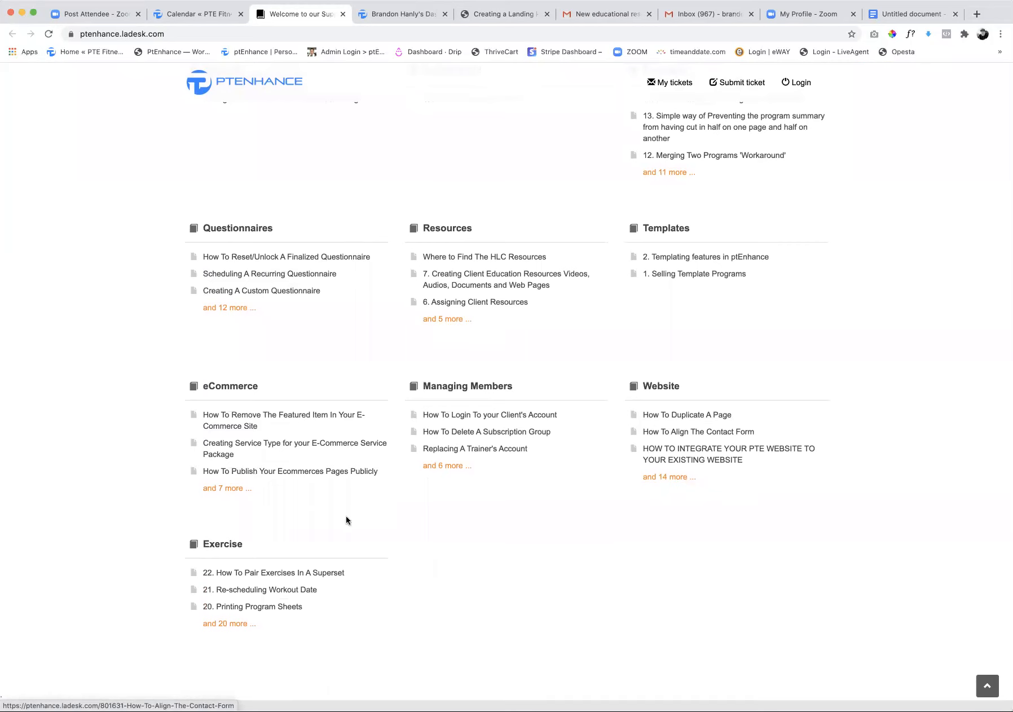
{"action": "left_click", "coordinate": [245, 574]}
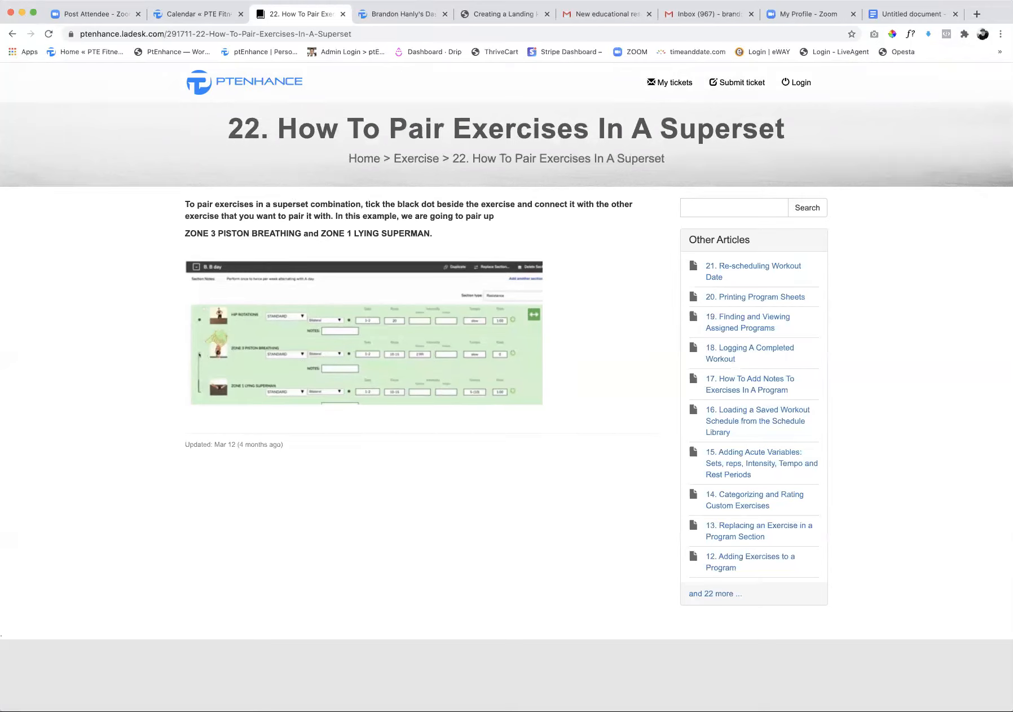
Return to the PTE Fitness site and open the form for adding a client or contact, ready to enter the first name
{"action": "left_click", "coordinate": [197, 15]}
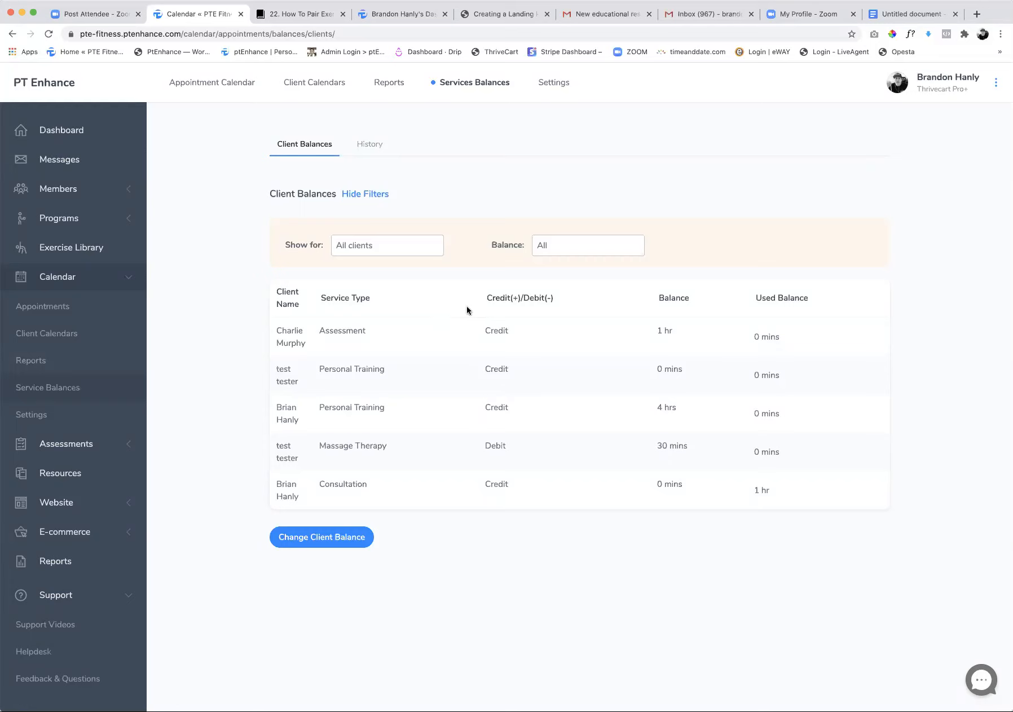
{"action": "left_click", "coordinate": [56, 192]}
{"action": "left_click", "coordinate": [60, 246]}
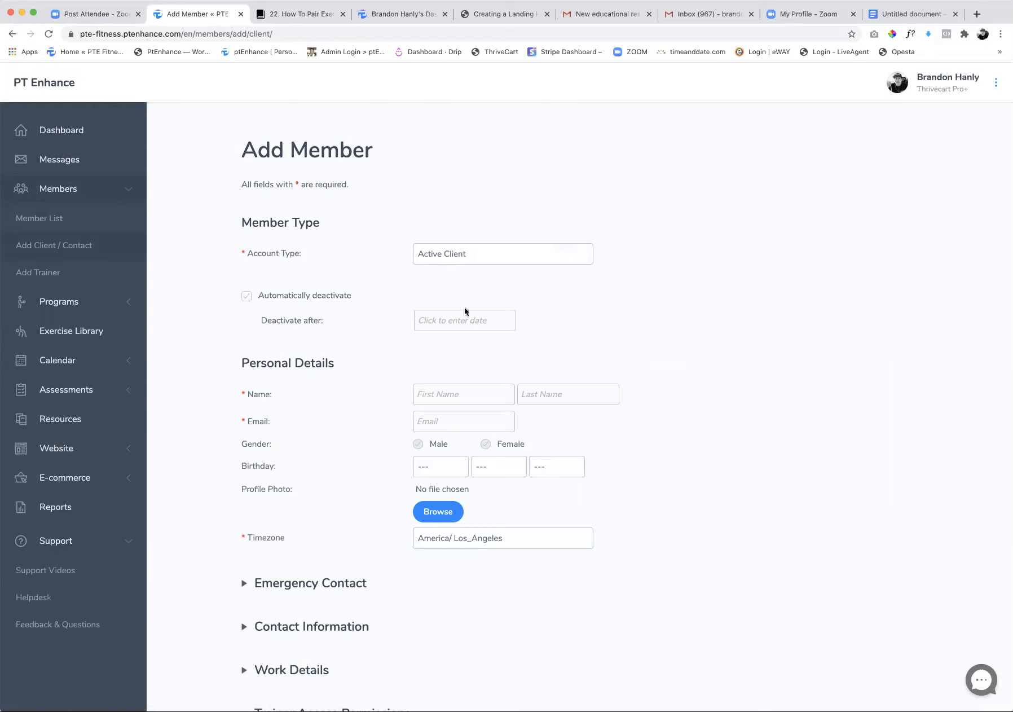
{"action": "left_click", "coordinate": [444, 397]}
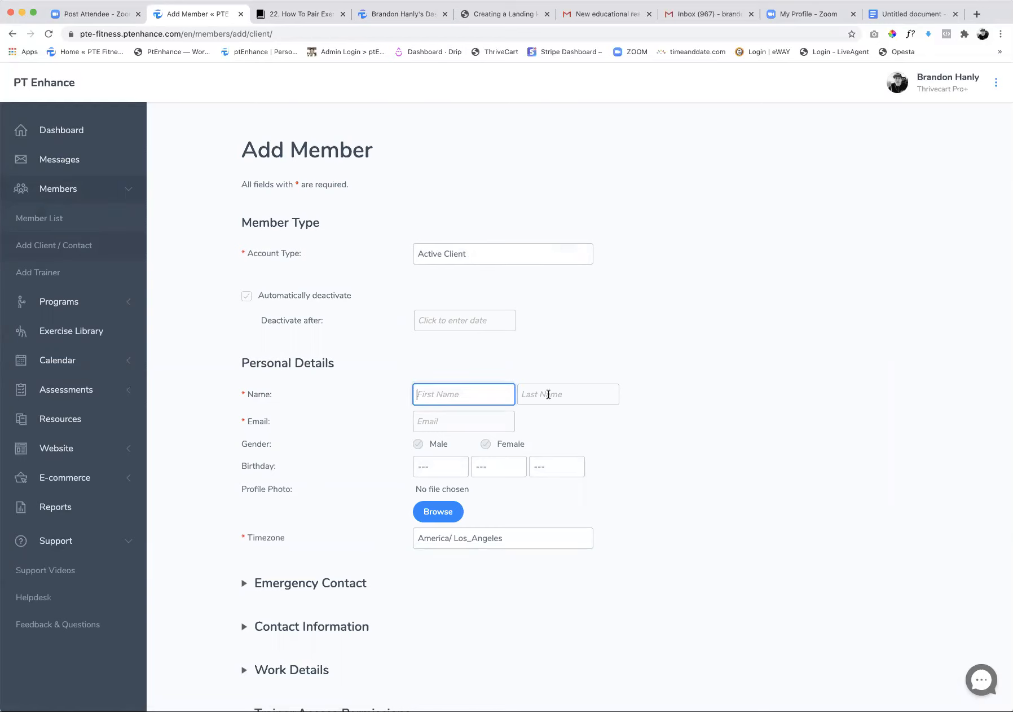